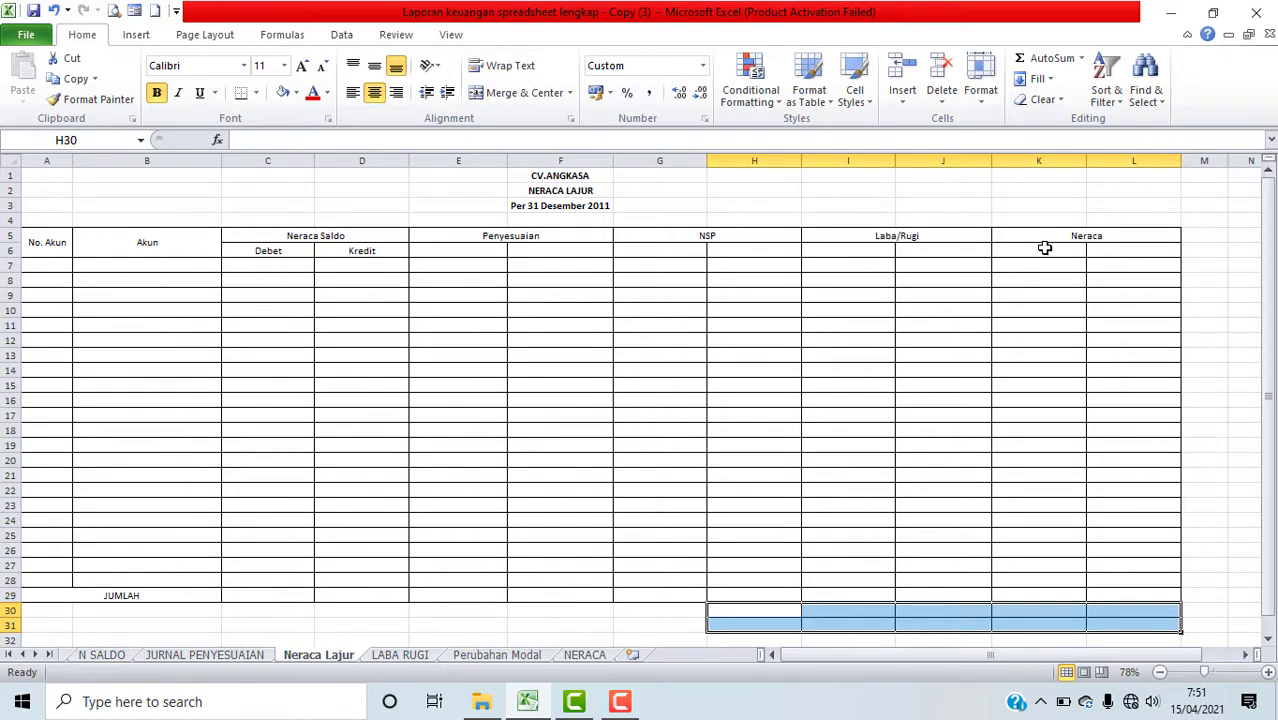
Step: Copy the Debet and Kredit subheadings from Neraca Saldo and paste them under the Penyesuaian and NSP headers
{"action": "left_click_drag", "start_coordinate": [270, 253], "coordinate": [339, 253]}
{"action": "key", "text": "ctrl+c"}
{"action": "left_click_drag", "start_coordinate": [490, 250], "coordinate": [529, 251]}
{"action": "key", "text": "ctrl+v"}
{"action": "left_click_drag", "start_coordinate": [703, 249], "coordinate": [762, 248]}
{"action": "key", "text": "ctrl+v"}
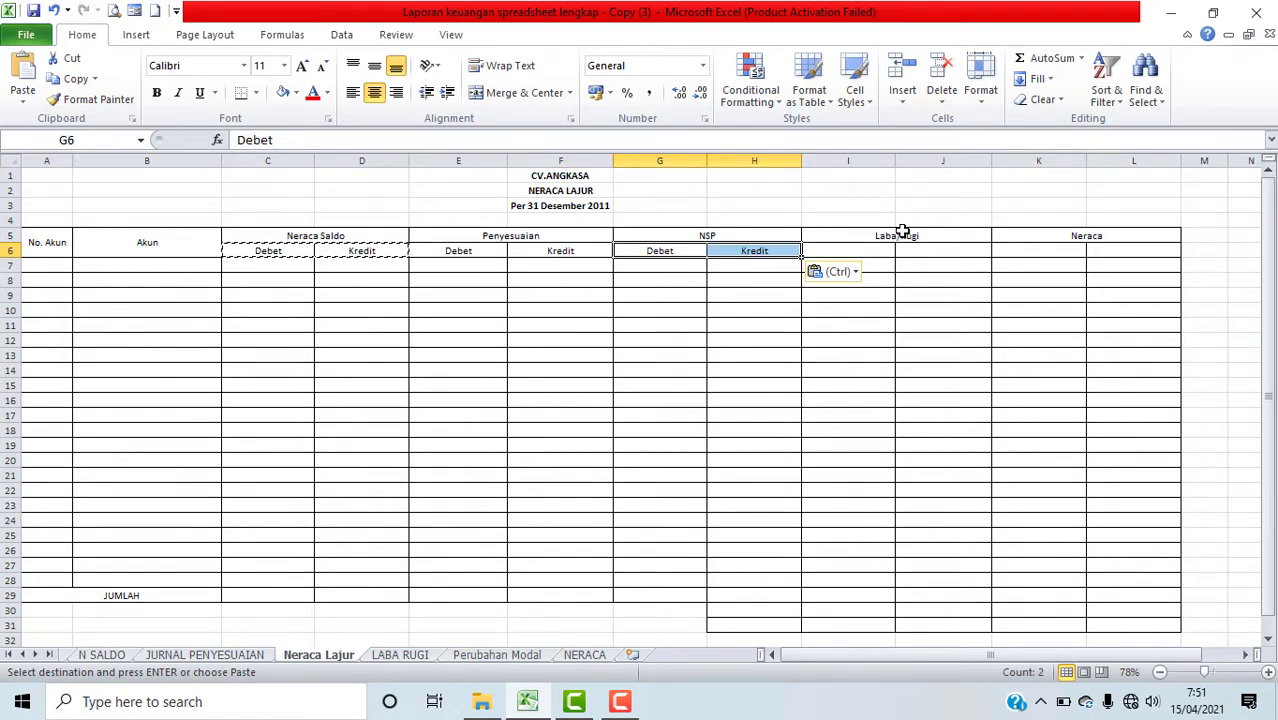
Step: Paste the same Debet and Kredit subheadings under the Laba/Rugi and Neraca headers
{"action": "left_click_drag", "start_coordinate": [870, 250], "coordinate": [933, 251]}
{"action": "key", "text": "ctrl+v"}
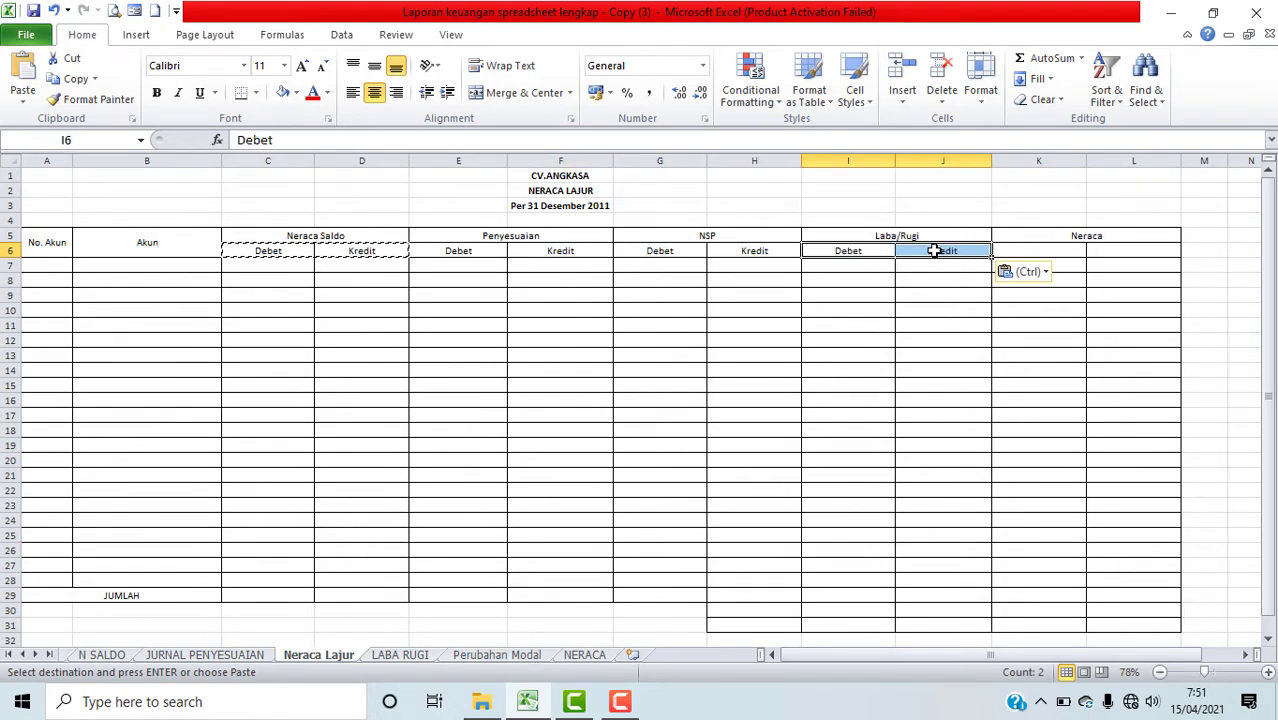
{"action": "left_click_drag", "start_coordinate": [1050, 251], "coordinate": [1107, 247]}
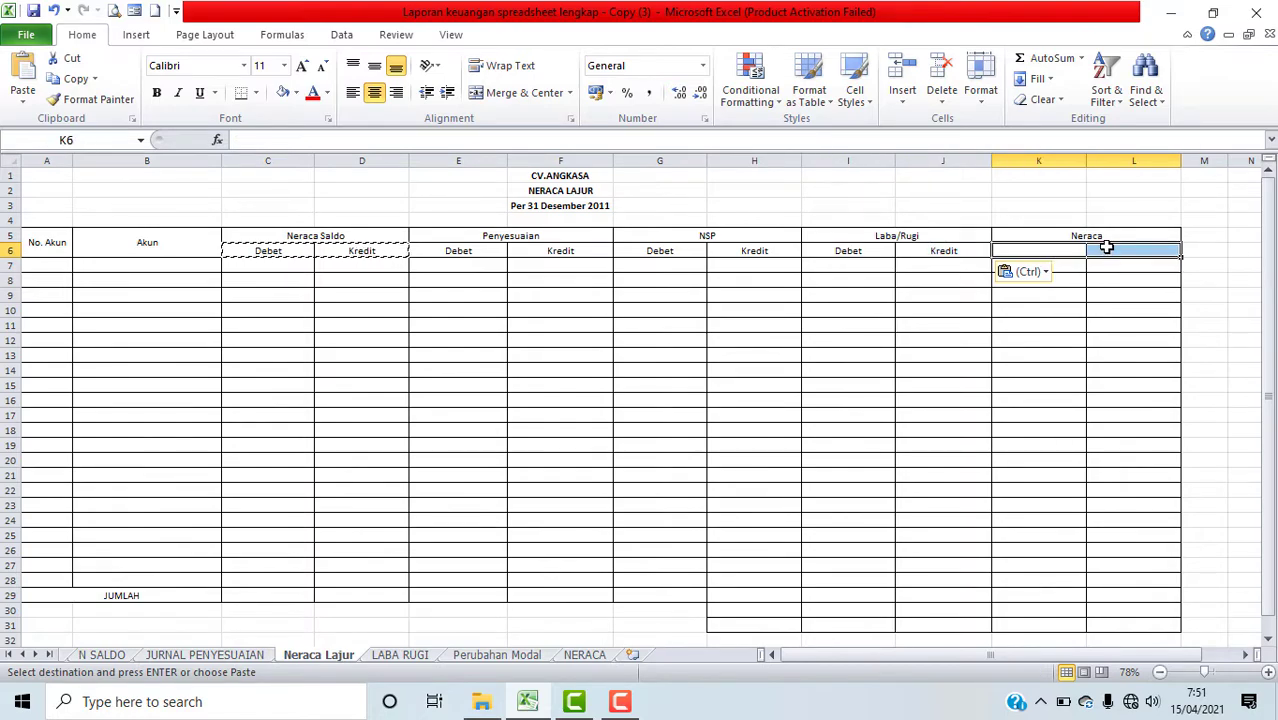
{"action": "key", "text": "ctrl+v"}
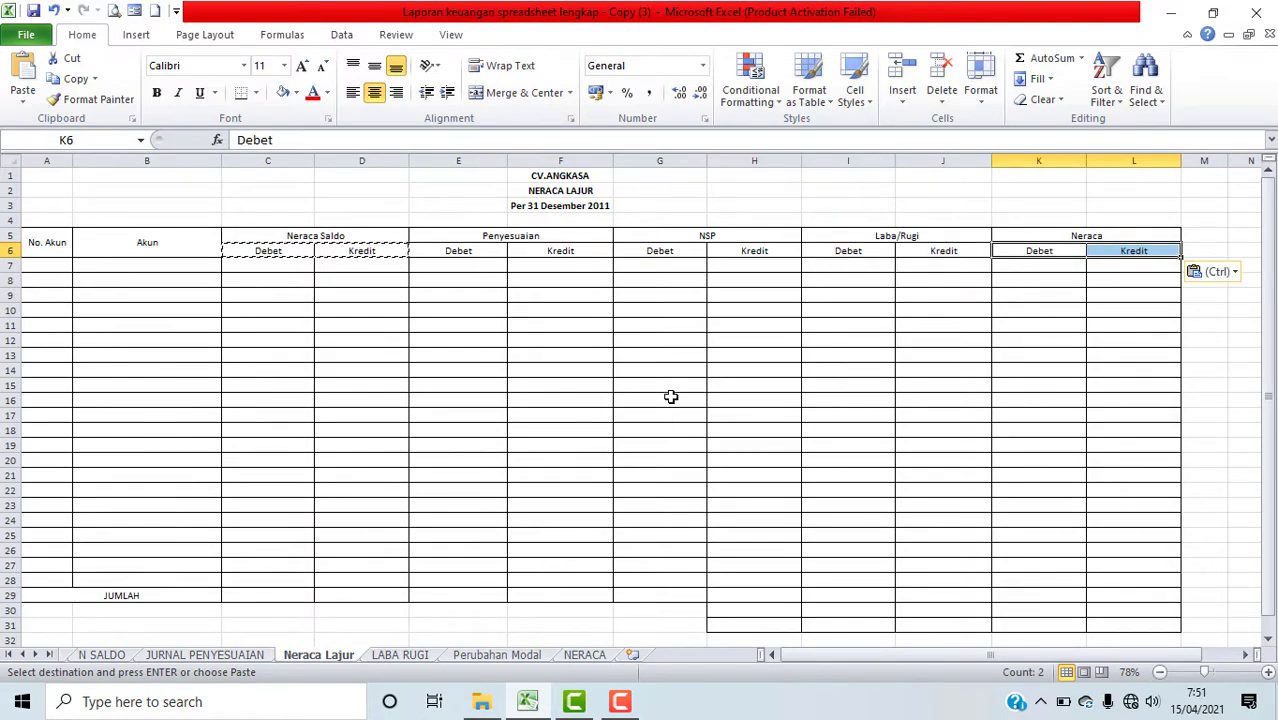
{"action": "left_click_drag", "start_coordinate": [674, 403], "coordinate": [668, 390]}
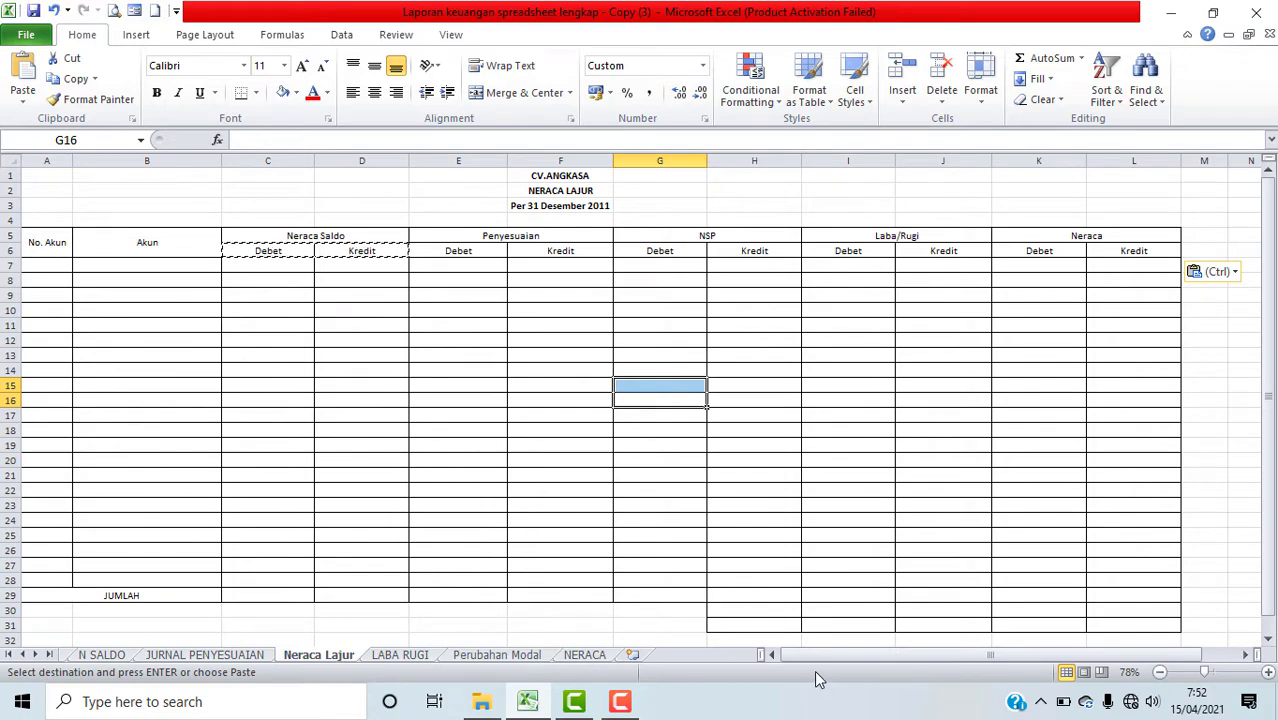
Step: Go to the N SALDO sheet and copy the account numbers, names, debit and credit balances for rows 1101 through 5108
{"action": "mouse_move", "coordinate": [620, 702]}
{"action": "left_click", "coordinate": [22, 654]}
{"action": "left_click", "coordinate": [22, 654]}
{"action": "left_click", "coordinate": [22, 654]}
{"action": "left_click", "coordinate": [22, 654]}
{"action": "left_click", "coordinate": [22, 654]}
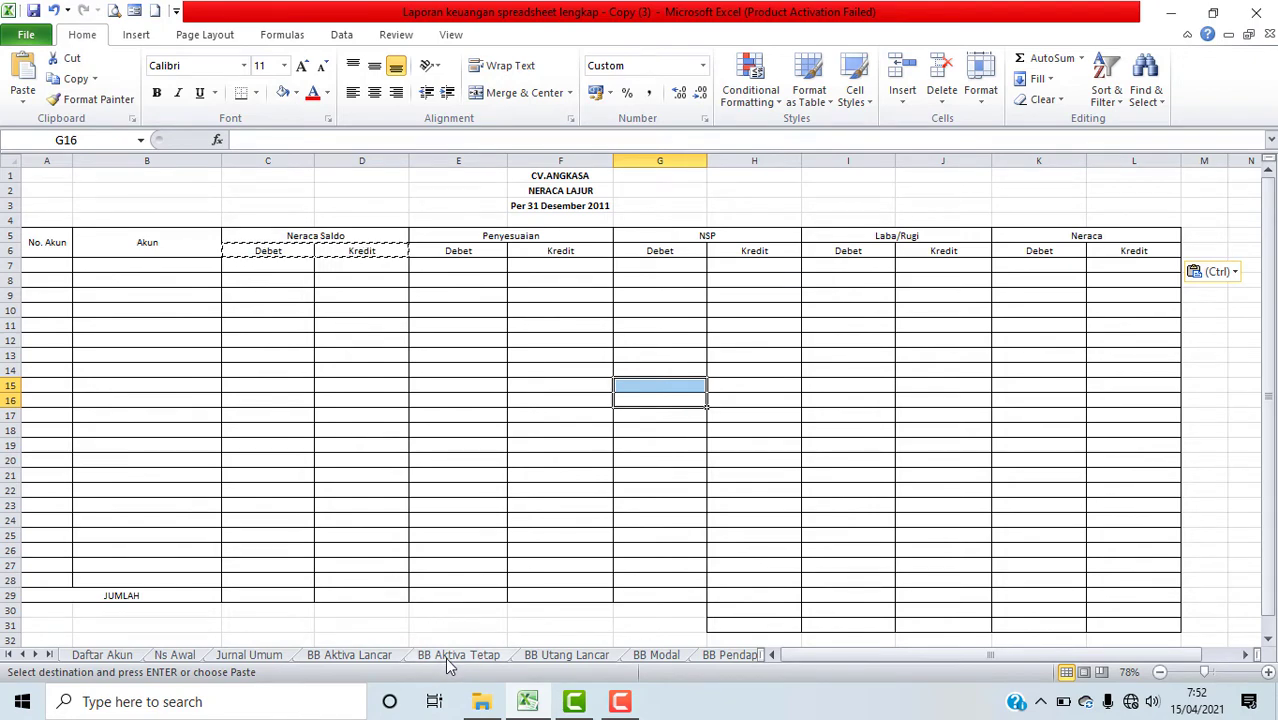
{"action": "left_click", "coordinate": [35, 654]}
{"action": "left_click", "coordinate": [35, 654]}
{"action": "left_click", "coordinate": [35, 654]}
{"action": "left_click", "coordinate": [35, 654]}
{"action": "left_click", "coordinate": [36, 655]}
{"action": "left_click", "coordinate": [36, 655]}
{"action": "left_click", "coordinate": [36, 655]}
{"action": "left_click", "coordinate": [36, 655]}
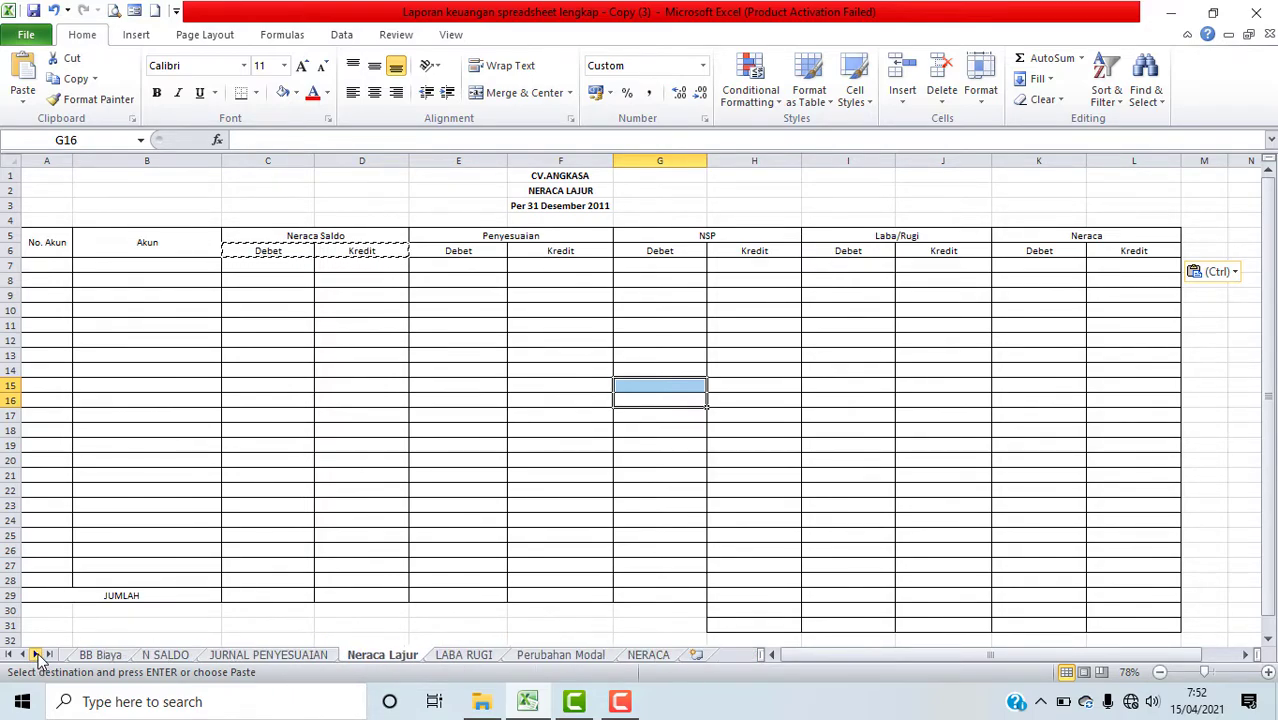
{"action": "left_click", "coordinate": [152, 655]}
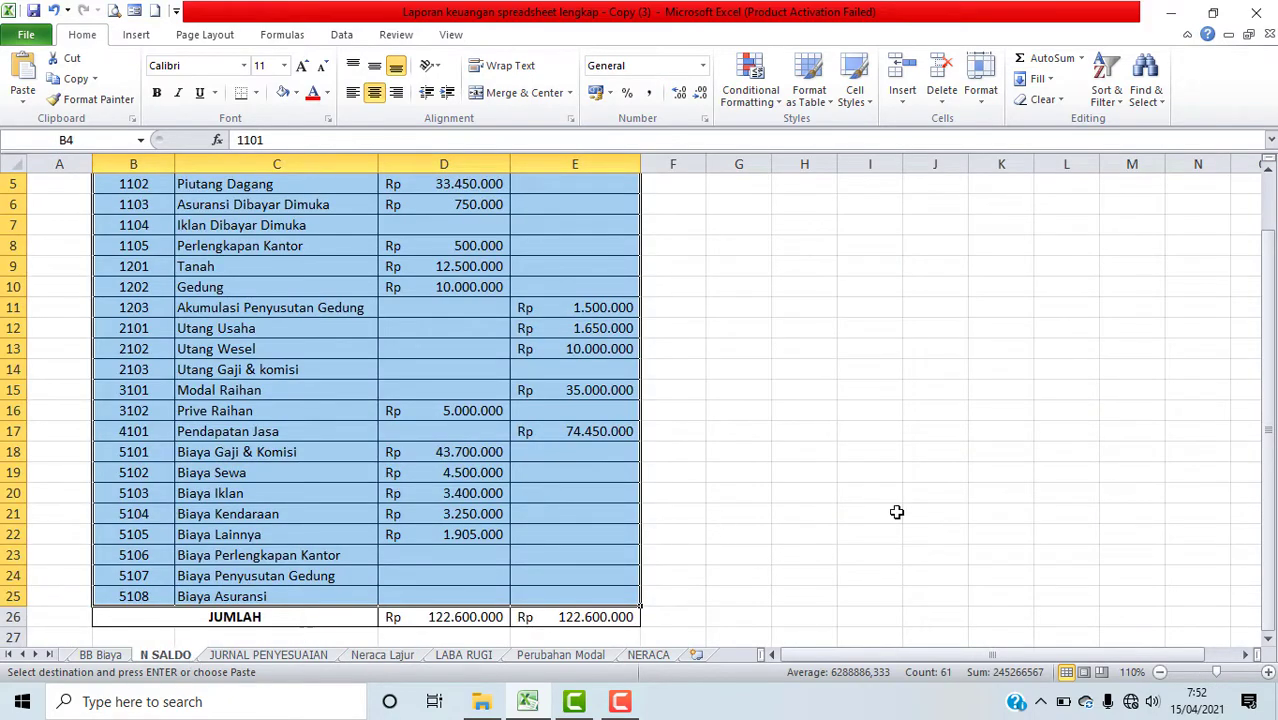
{"action": "mouse_move", "coordinate": [1268, 524]}
{"action": "left_mouse_down"}
{"action": "mouse_move", "coordinate": [1266, 466]}
{"action": "mouse_move", "coordinate": [1266, 510]}
{"action": "left_mouse_up"}
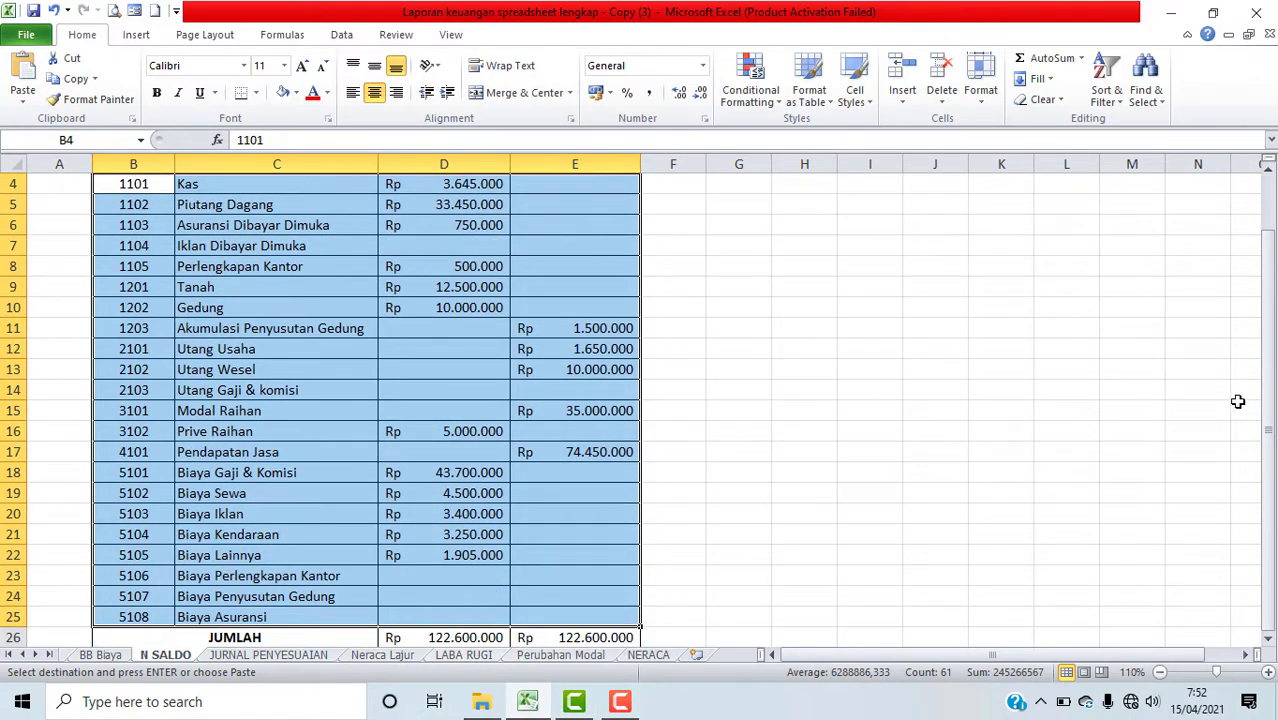
{"action": "left_click_drag", "start_coordinate": [1266, 410], "coordinate": [1266, 400]}
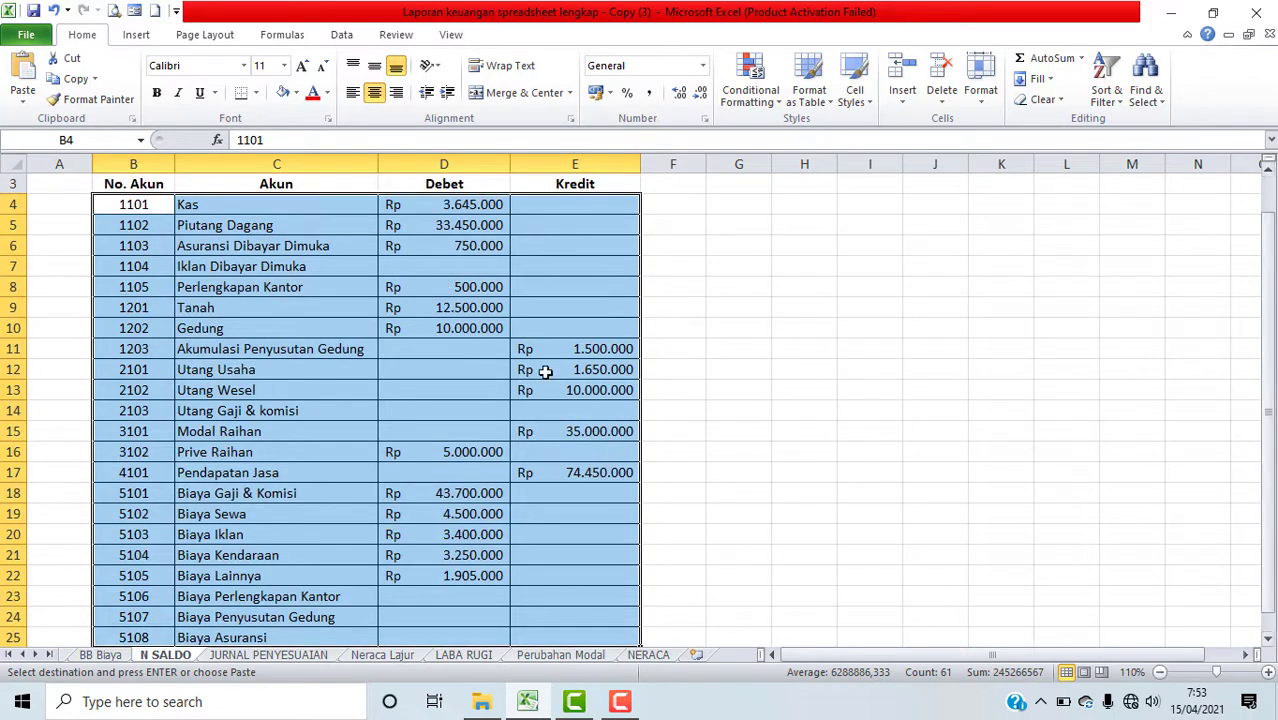
{"action": "left_click_drag", "start_coordinate": [134, 204], "coordinate": [564, 598]}
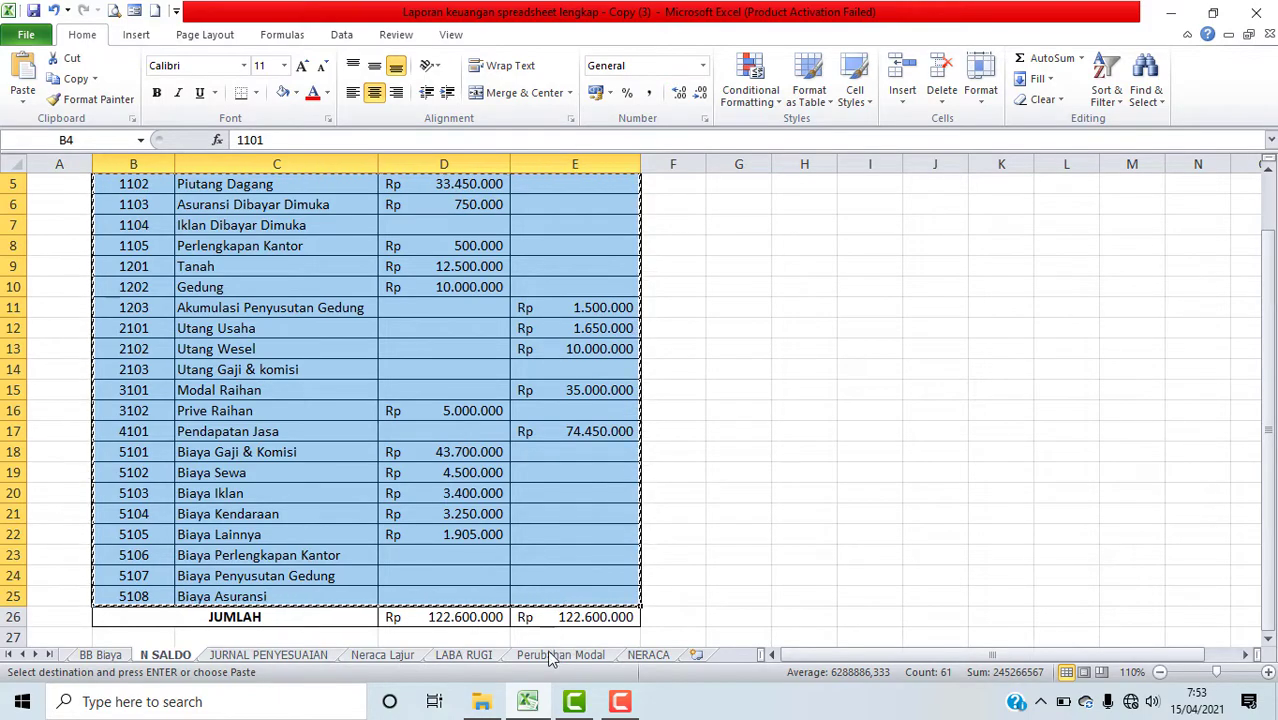
Step: Paste the copied accounts into the Neraca Lajur sheet starting at A7 as values and number formats
{"action": "left_click", "coordinate": [383, 655]}
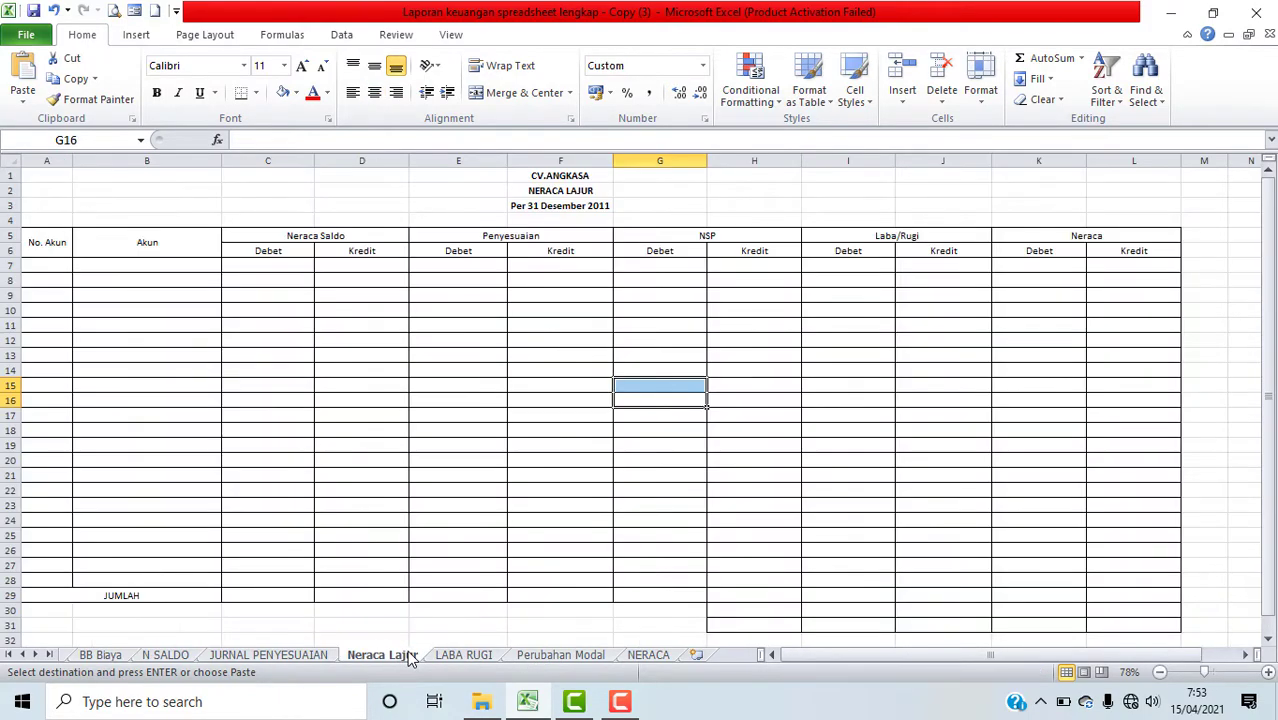
{"action": "left_click", "coordinate": [47, 265]}
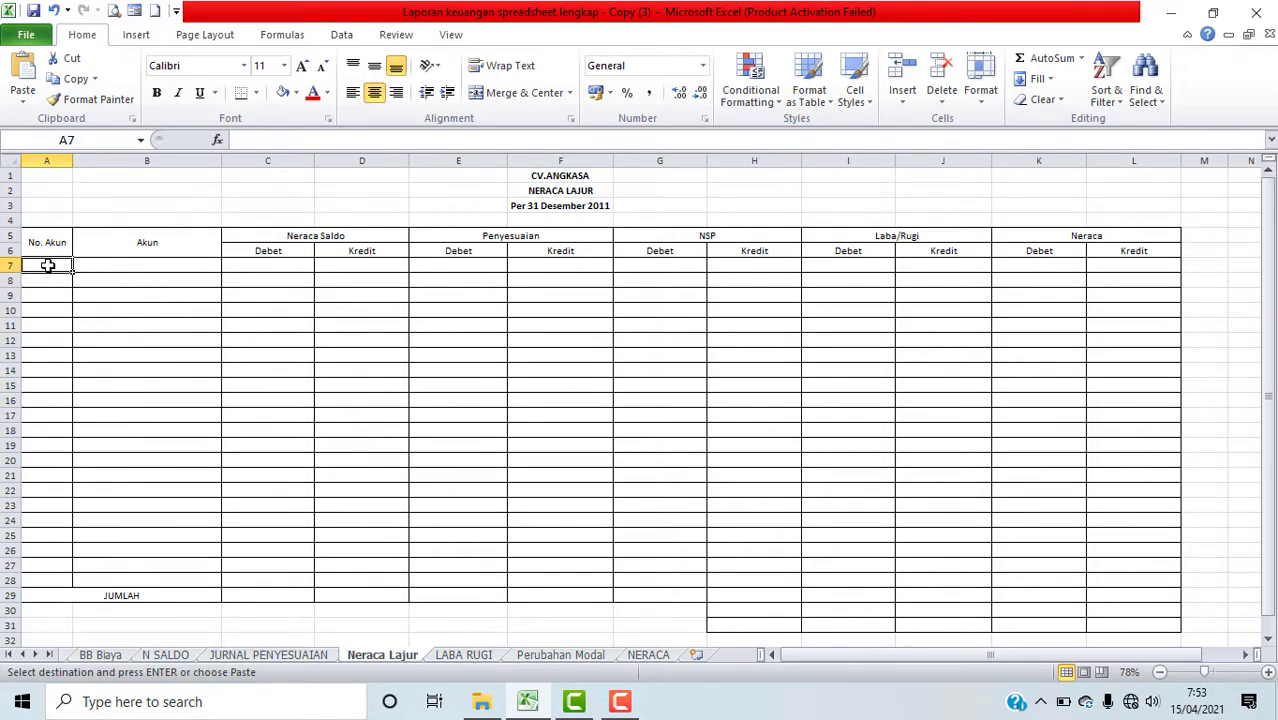
{"action": "right_click", "coordinate": [47, 265]}
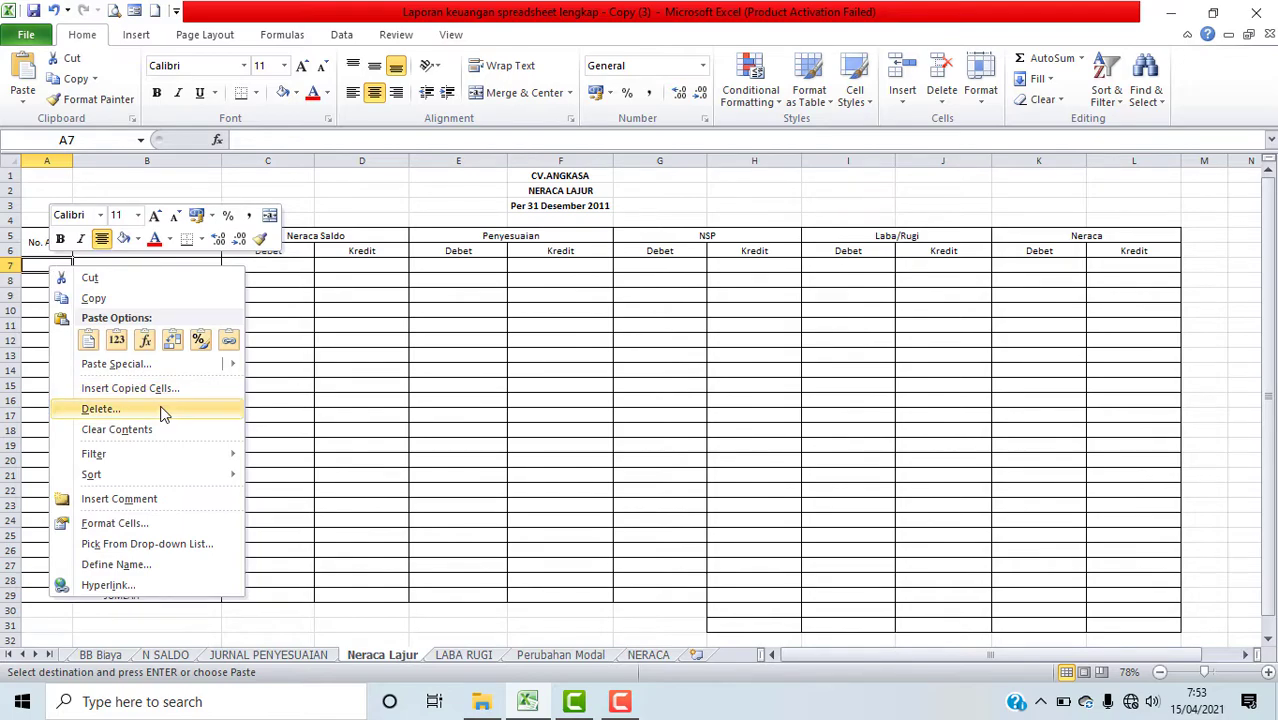
{"action": "mouse_move", "coordinate": [238, 376]}
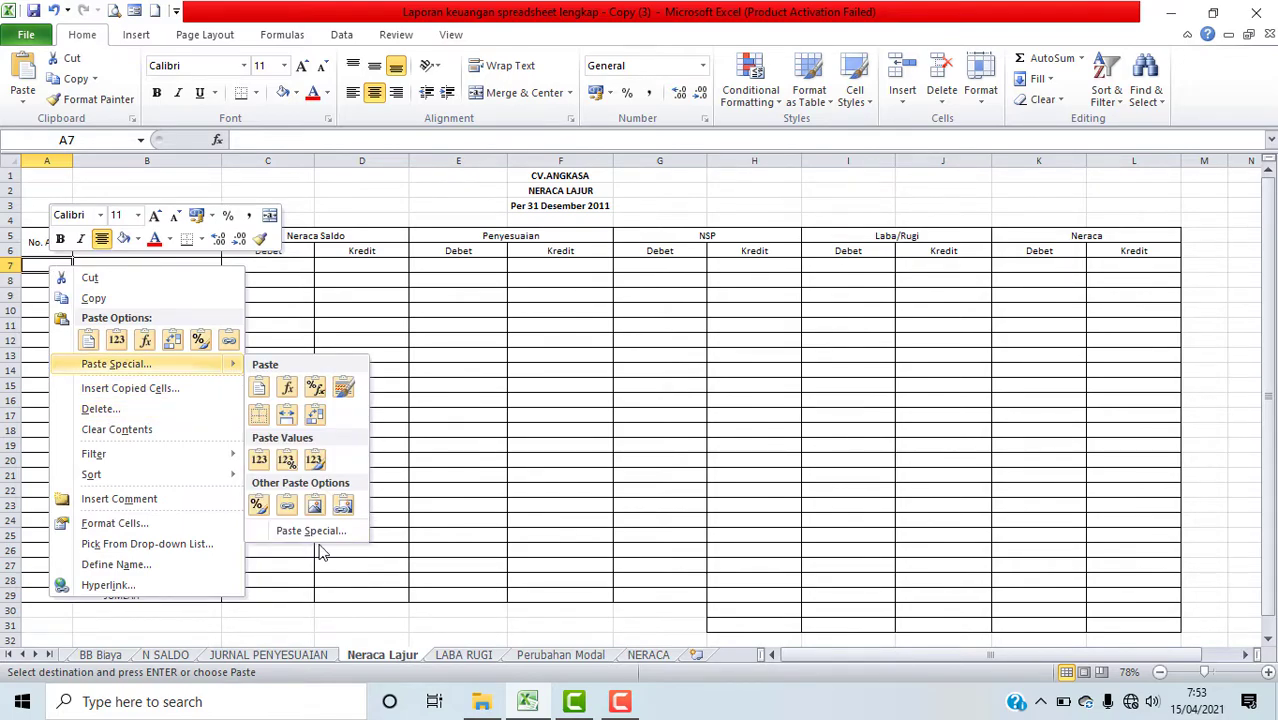
{"action": "left_click", "coordinate": [312, 531]}
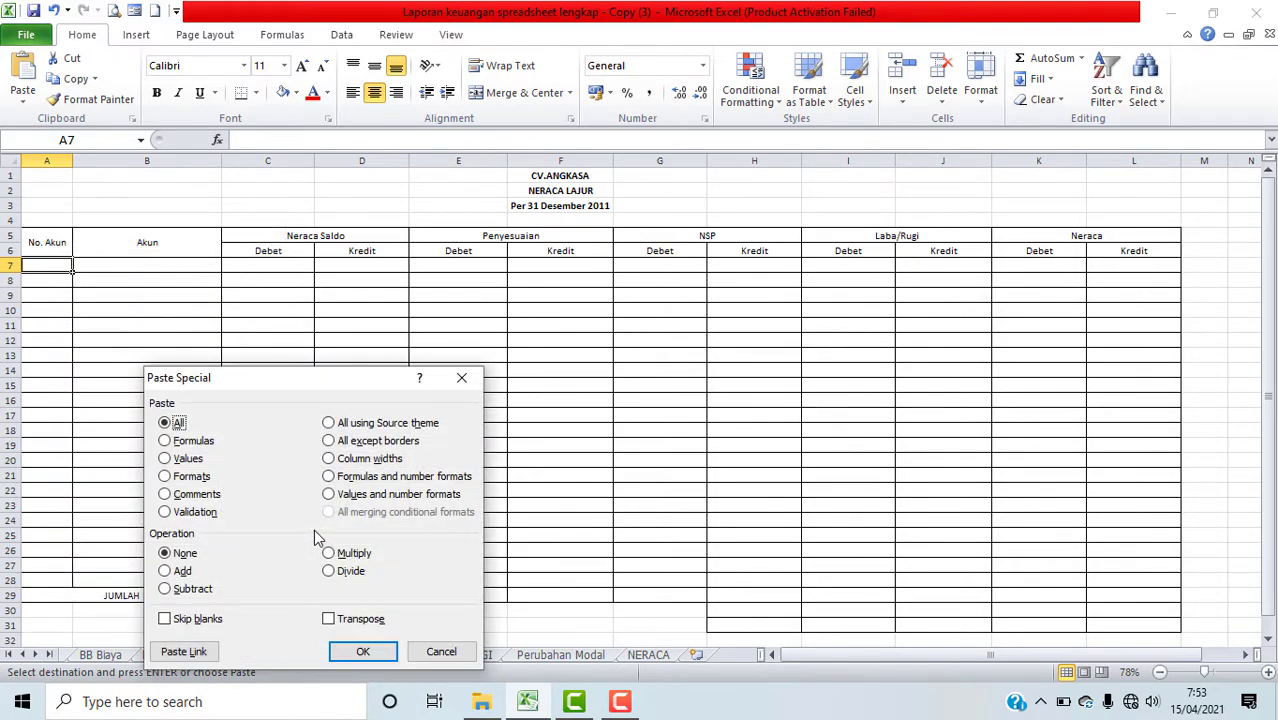
{"action": "left_click", "coordinate": [393, 500]}
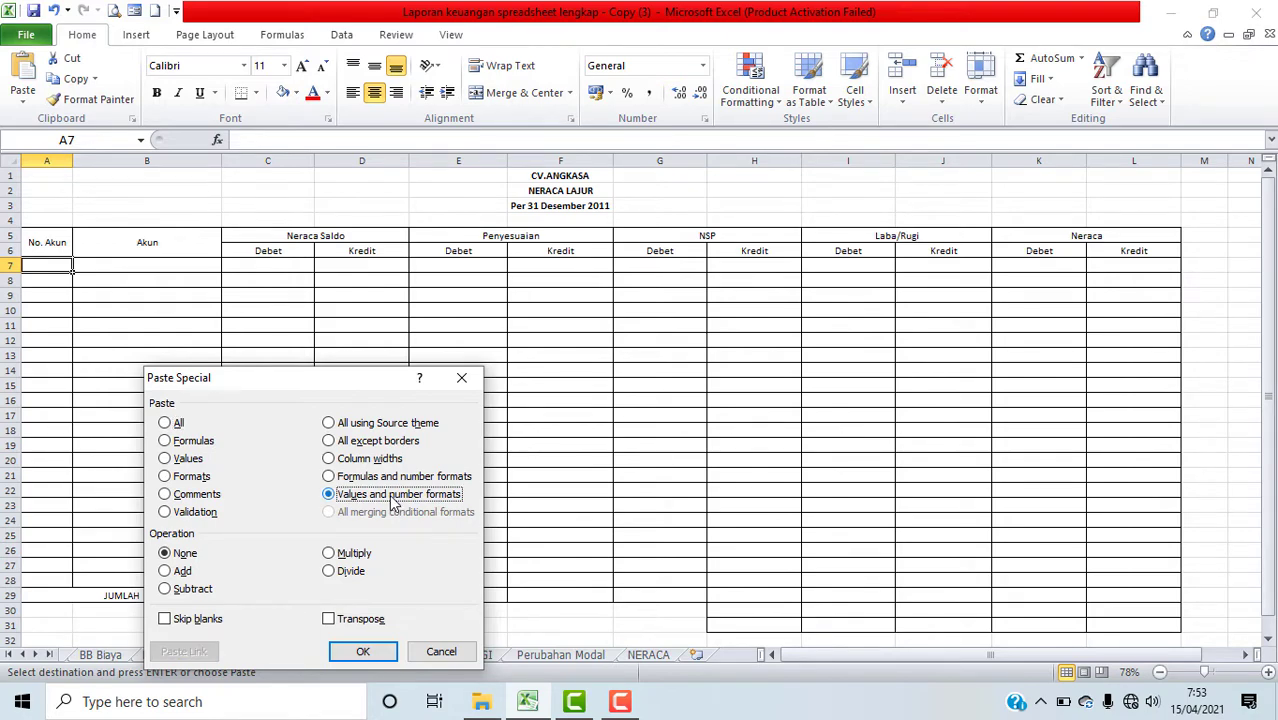
{"action": "left_click", "coordinate": [362, 652]}
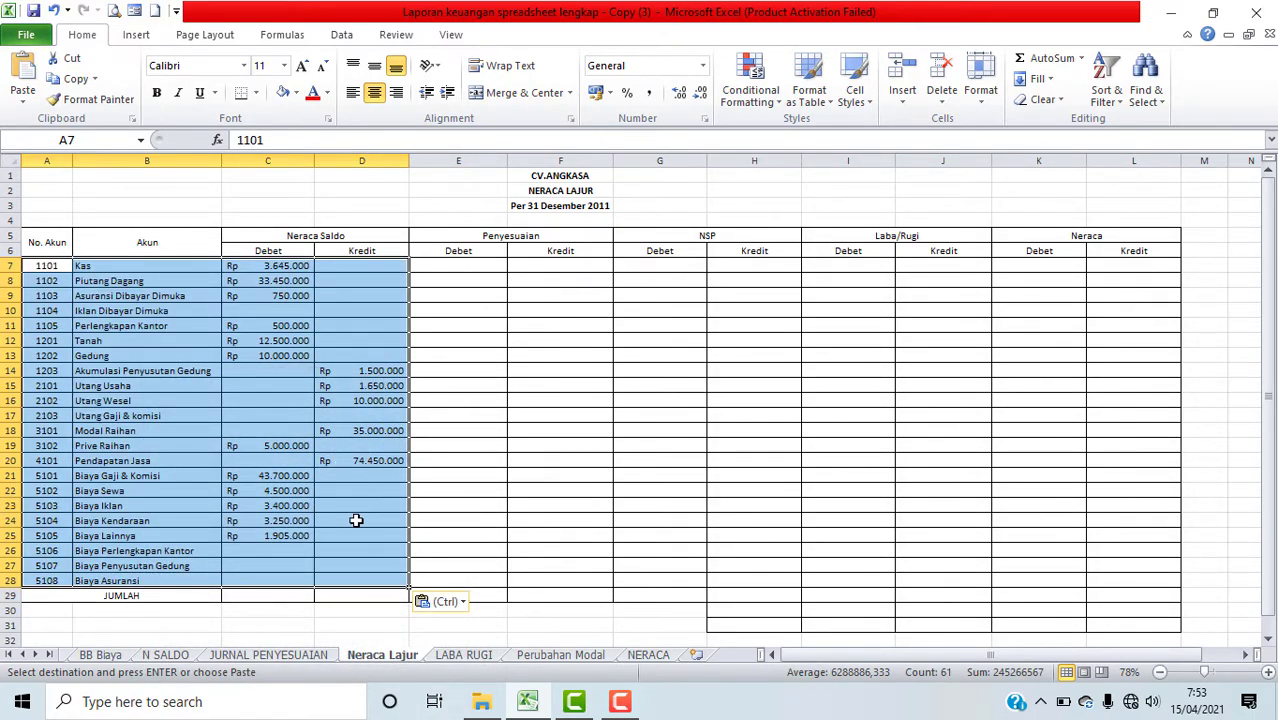
Step: Total the Neraca Saldo debit column in the JUMLAH row with AutoSum over C7:C28, and fill the formula into the credit column
{"action": "left_click", "coordinate": [259, 597]}
{"action": "left_click", "coordinate": [362, 597]}
{"action": "left_click", "coordinate": [280, 591]}
{"action": "left_click", "coordinate": [362, 596]}
{"action": "left_click", "coordinate": [279, 591]}
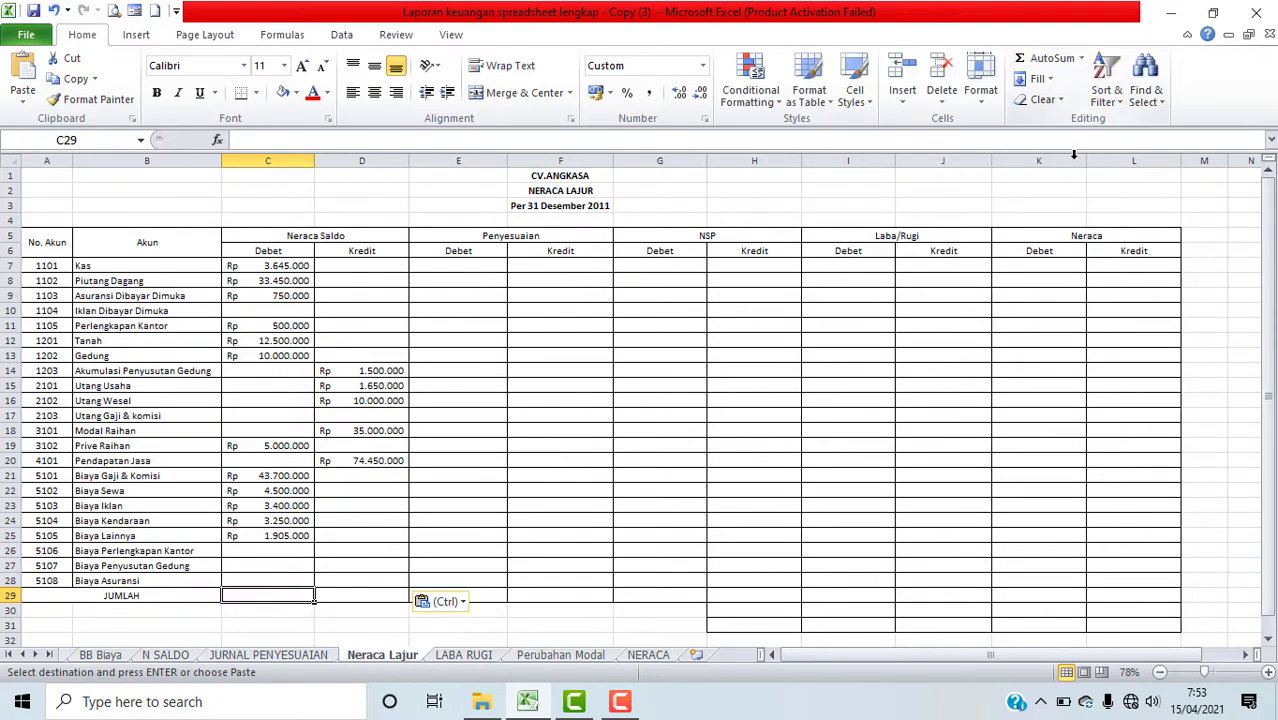
{"action": "left_click", "coordinate": [1050, 60]}
{"action": "left_click_drag", "start_coordinate": [248, 268], "coordinate": [255, 577]}
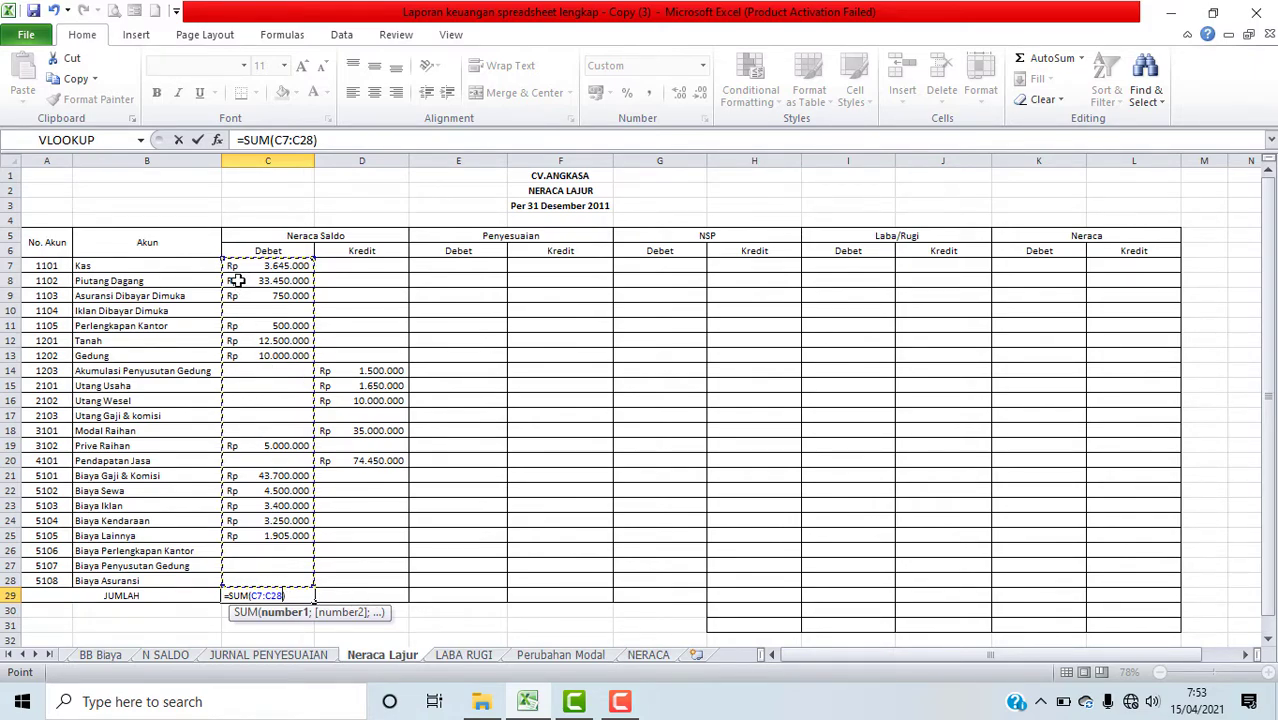
{"action": "key", "text": "Return"}
{"action": "left_click", "coordinate": [302, 596]}
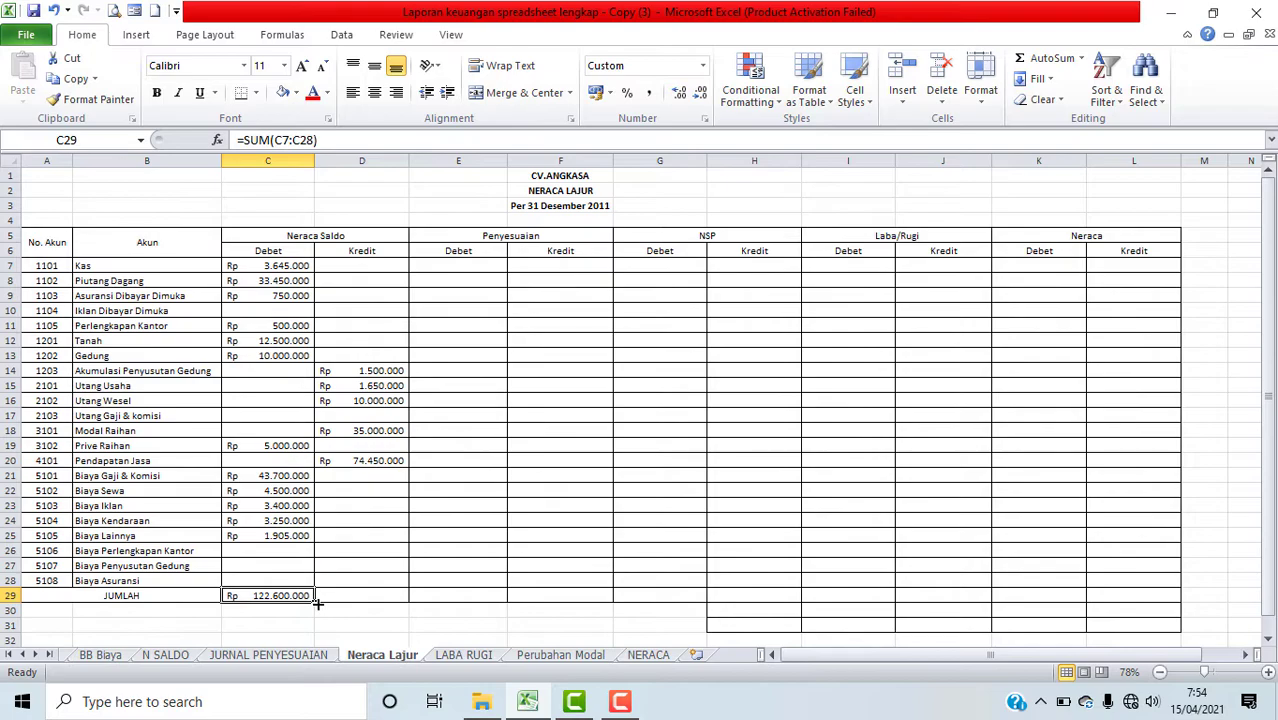
{"action": "left_click_drag", "start_coordinate": [365, 610], "coordinate": [383, 607]}
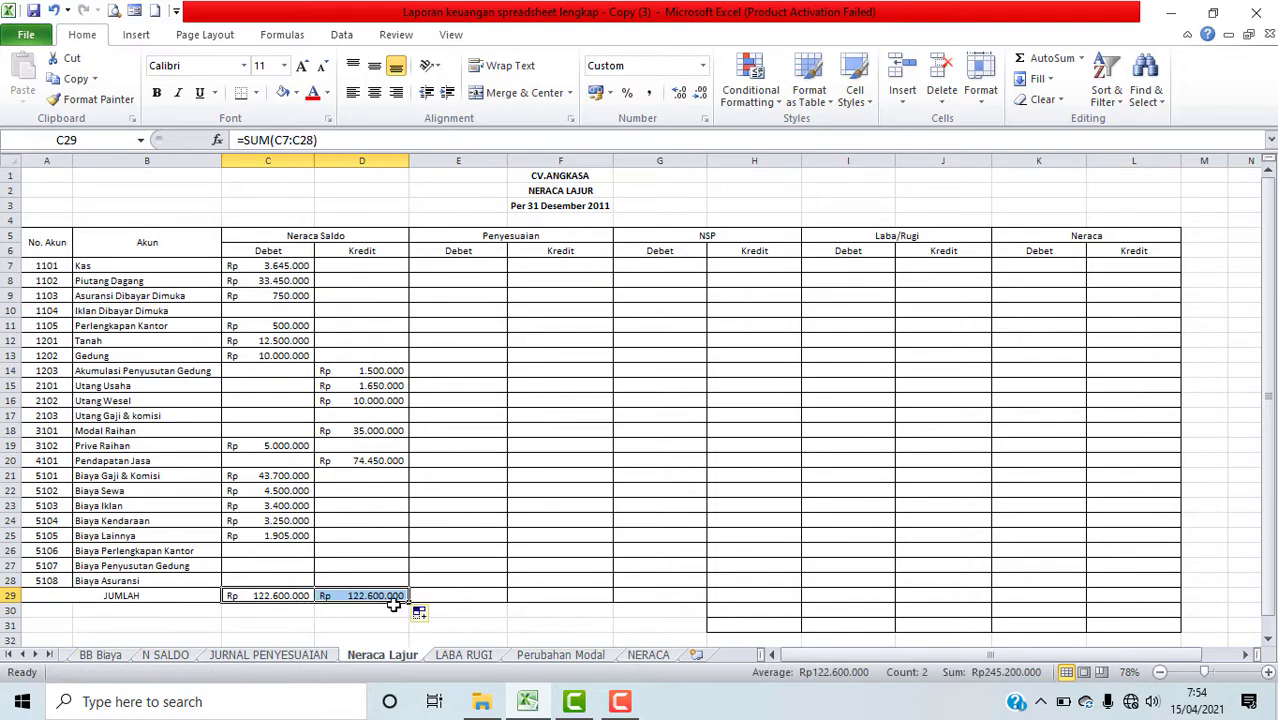
Step: Review the N SALDO, JURNAL PENYESUAIAN and Jurnal Umum sheets, then return to the Penyesuaian columns on Neraca Lajur
{"action": "left_click", "coordinate": [472, 582]}
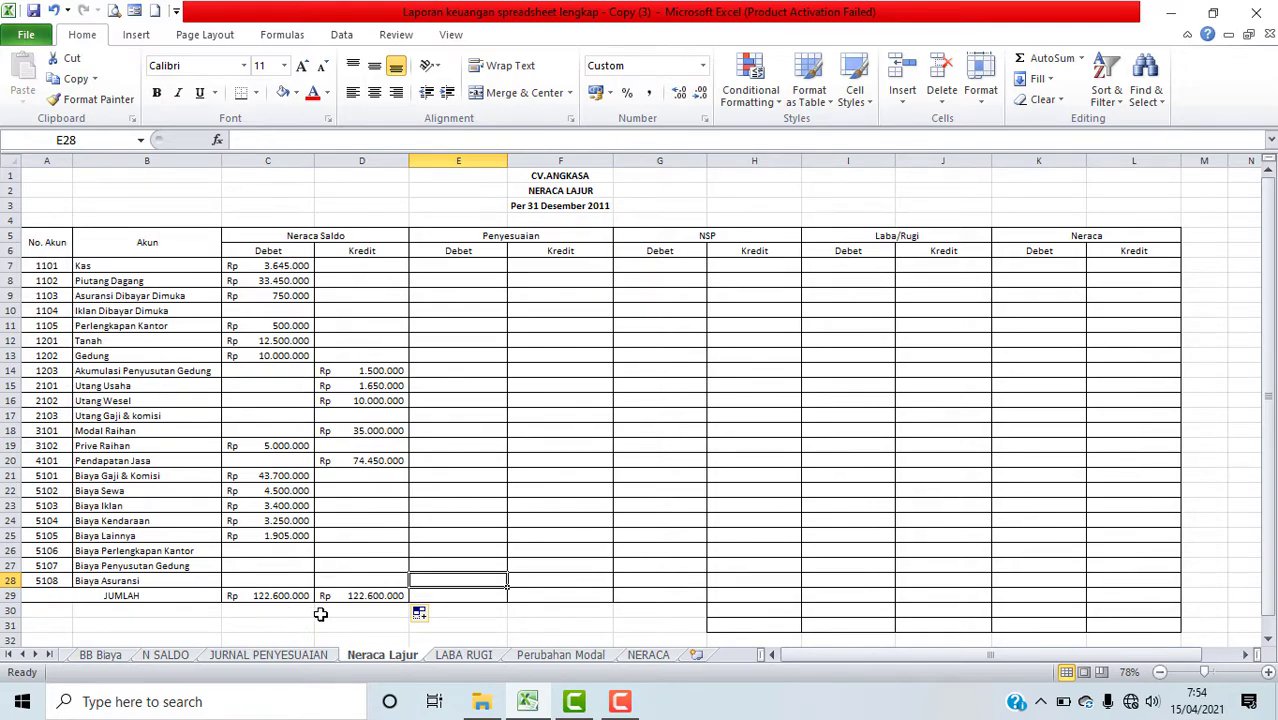
{"action": "left_click", "coordinate": [182, 657]}
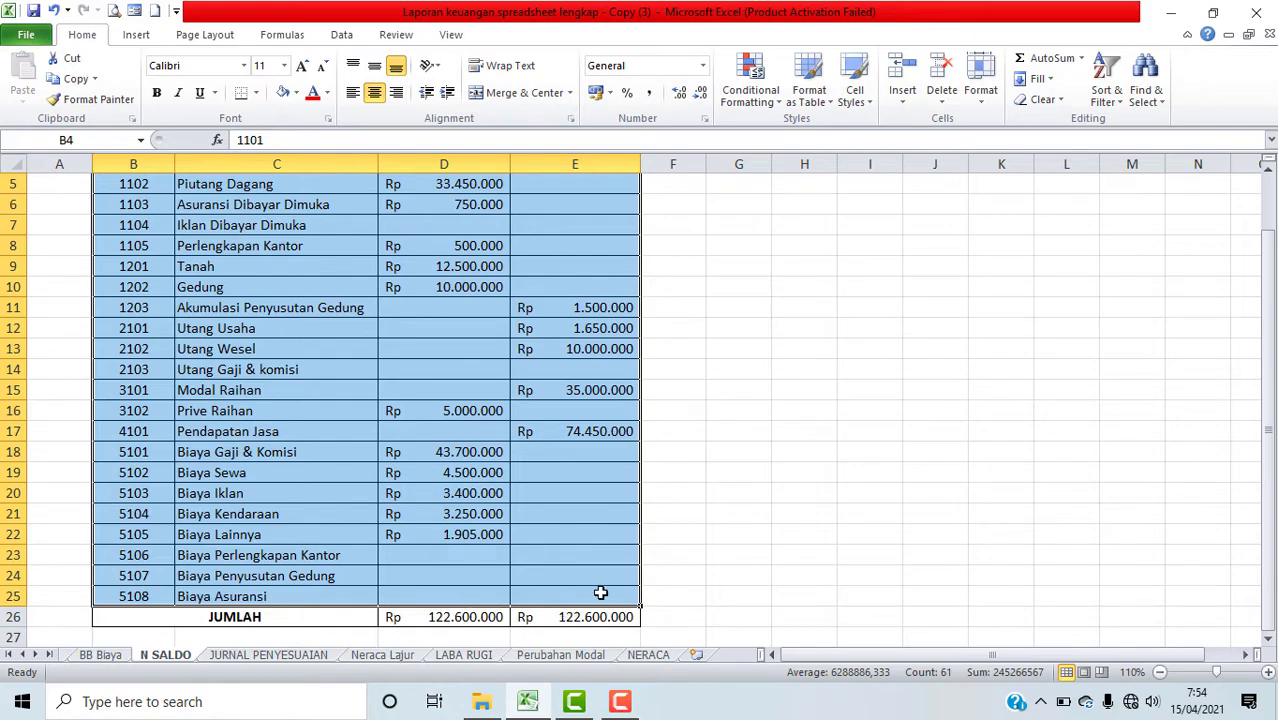
{"action": "left_click", "coordinate": [598, 593]}
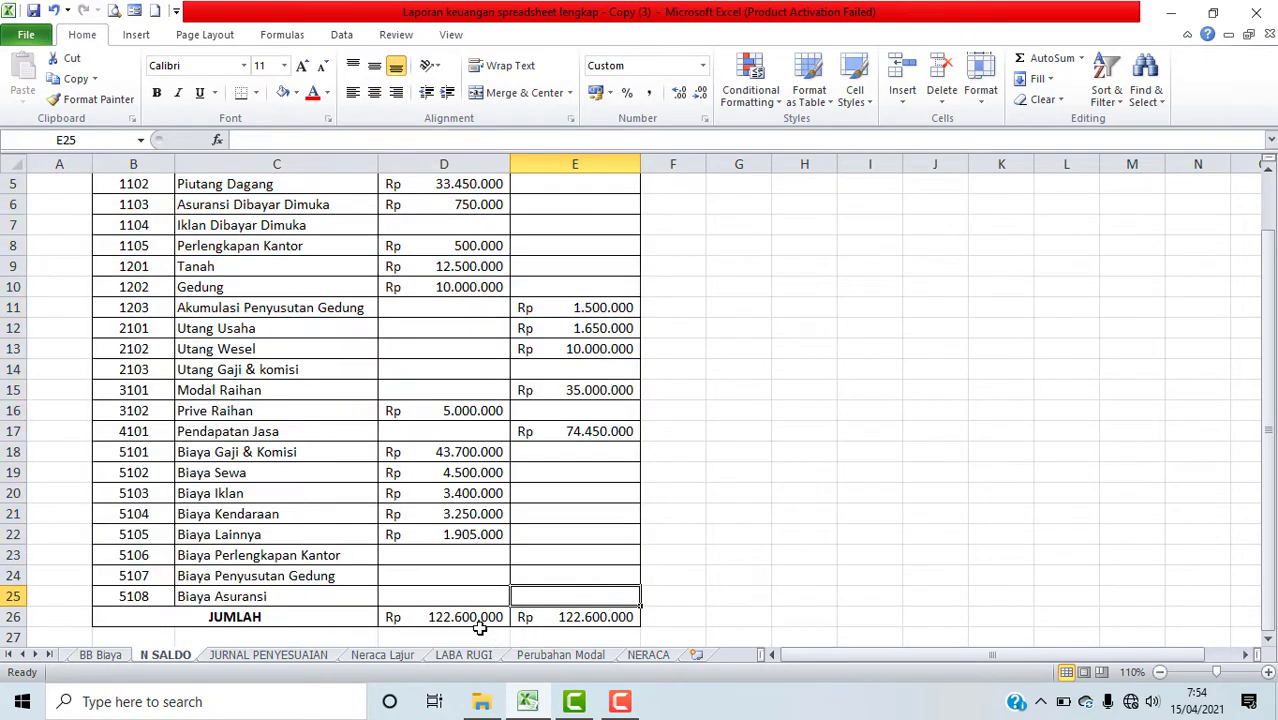
{"action": "left_click", "coordinate": [382, 658]}
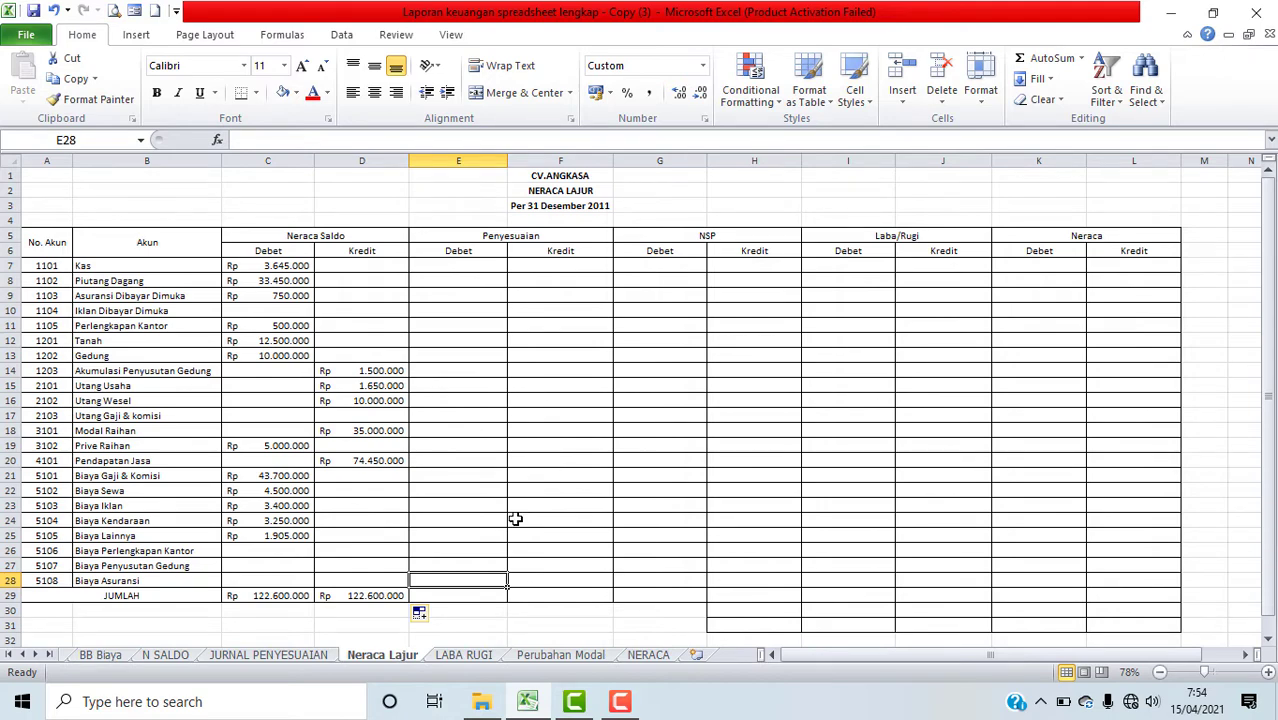
{"action": "key", "text": "Up"}
{"action": "left_click", "coordinate": [477, 510]}
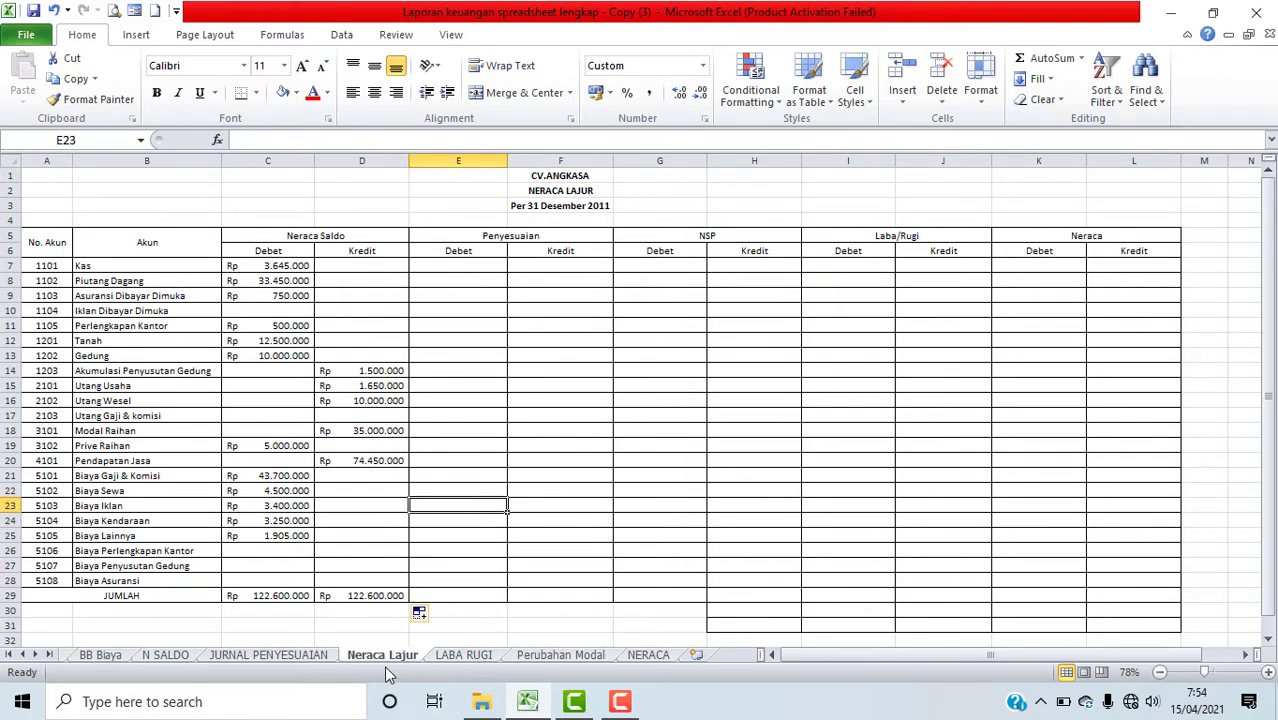
{"action": "left_click", "coordinate": [245, 659]}
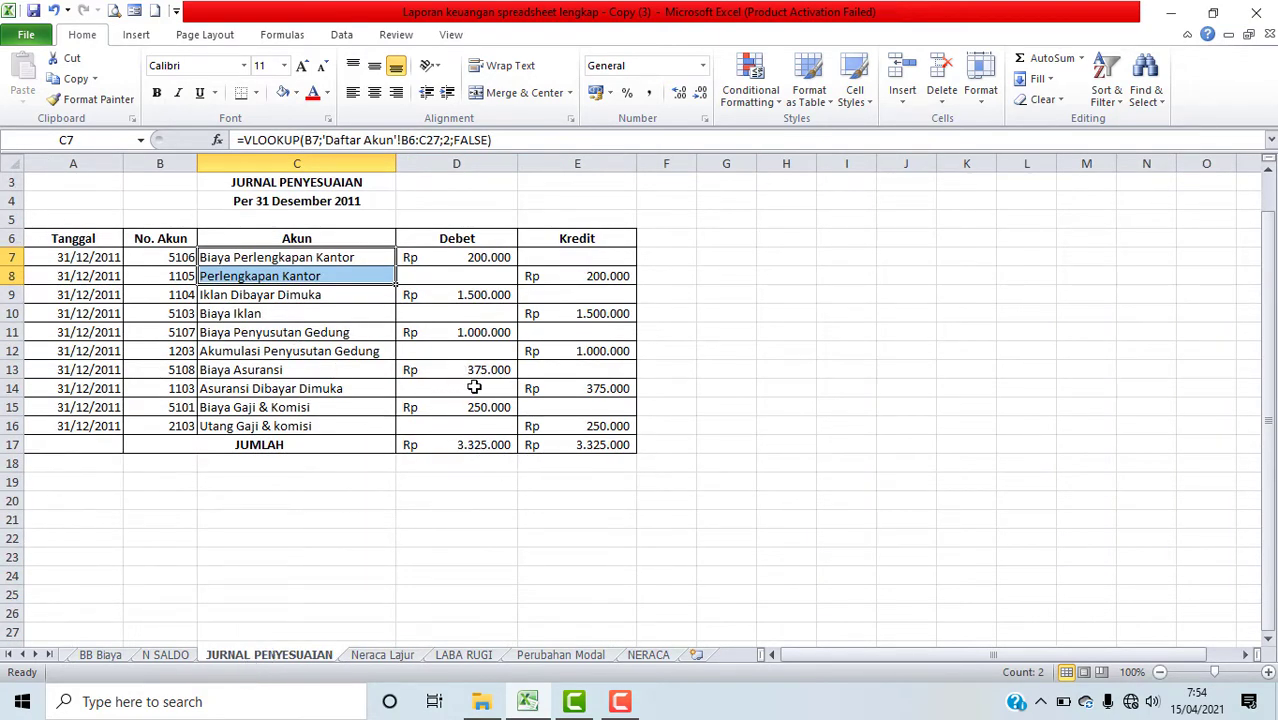
{"action": "left_click", "coordinate": [22, 655]}
{"action": "left_click", "coordinate": [22, 655]}
{"action": "left_click", "coordinate": [22, 655]}
{"action": "left_click", "coordinate": [22, 655]}
{"action": "left_click", "coordinate": [22, 655]}
{"action": "left_click", "coordinate": [22, 655]}
{"action": "left_click", "coordinate": [22, 655]}
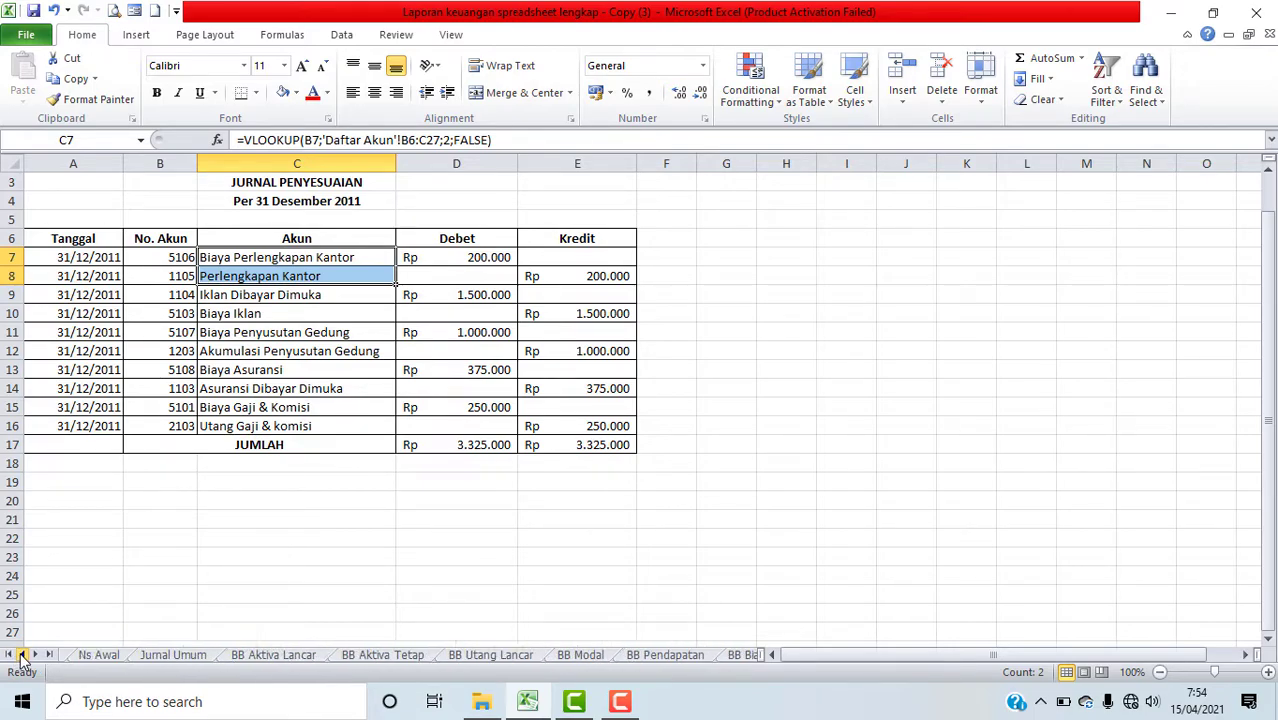
{"action": "left_click", "coordinate": [174, 654]}
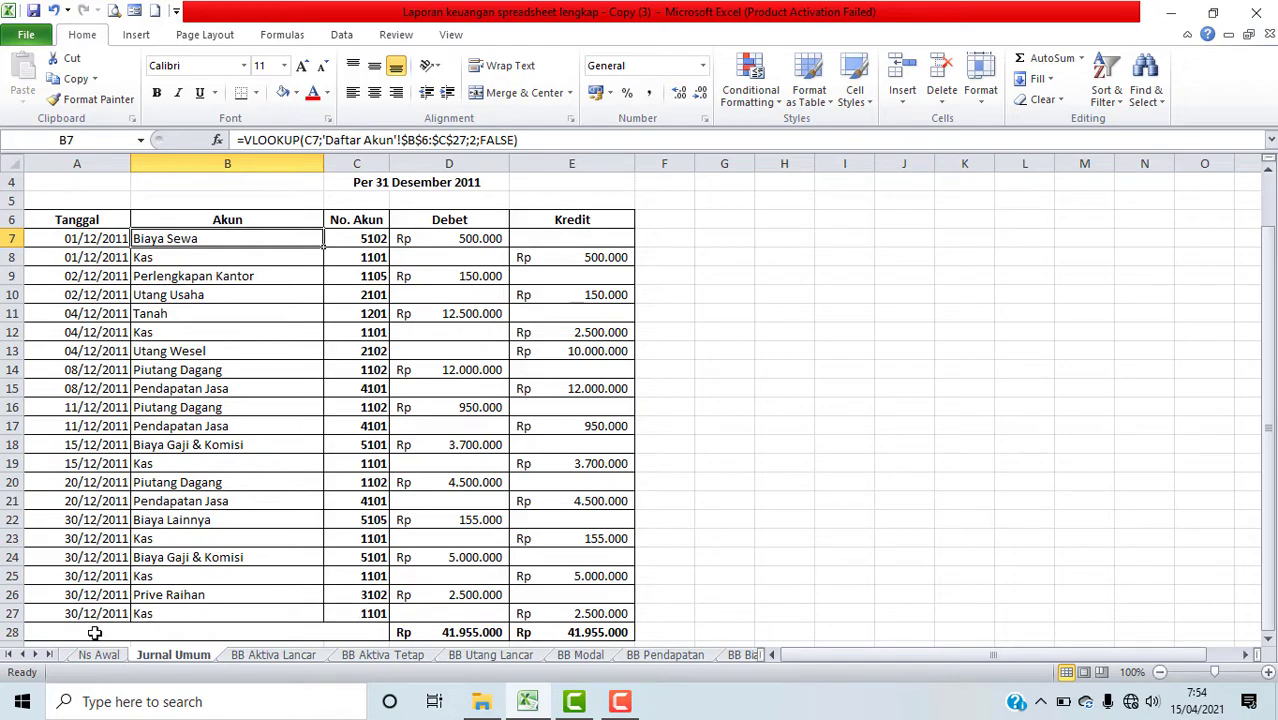
{"action": "left_click", "coordinate": [35, 655]}
{"action": "left_click", "coordinate": [35, 655]}
{"action": "left_click", "coordinate": [35, 655]}
{"action": "left_click", "coordinate": [35, 655]}
{"action": "left_click", "coordinate": [35, 655]}
{"action": "left_click", "coordinate": [35, 655]}
{"action": "left_click", "coordinate": [35, 655]}
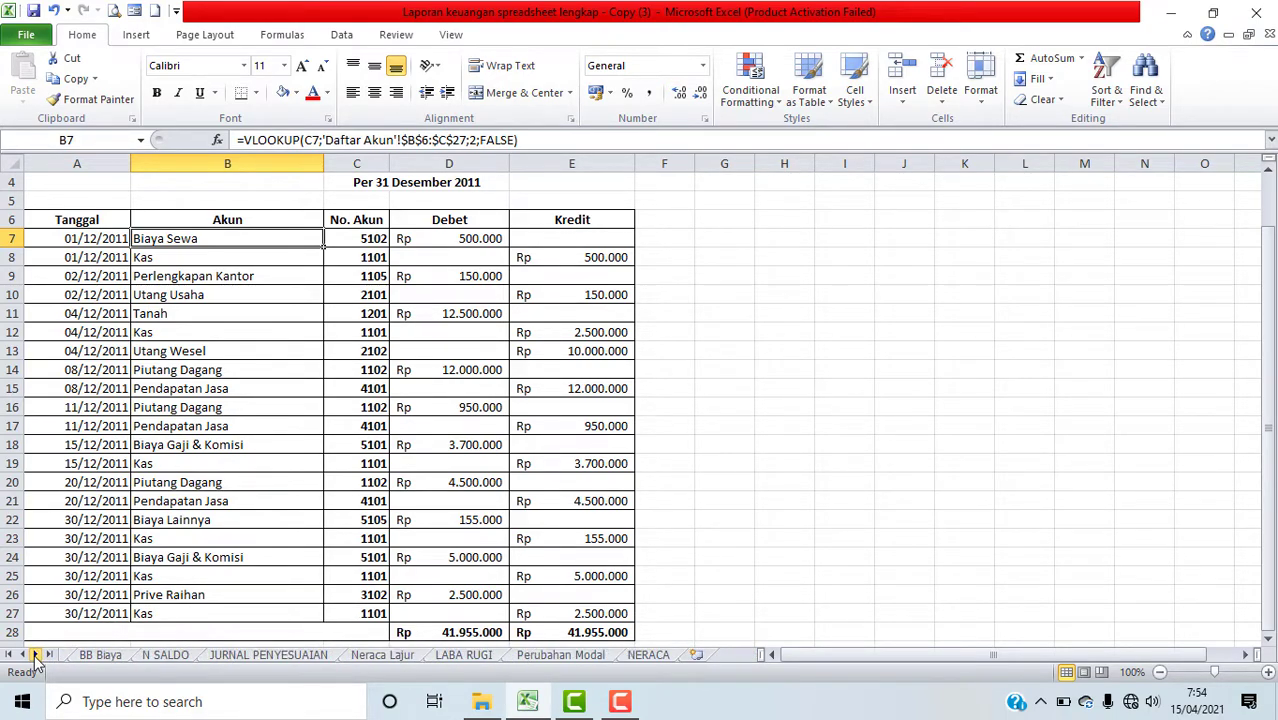
{"action": "left_click", "coordinate": [264, 654]}
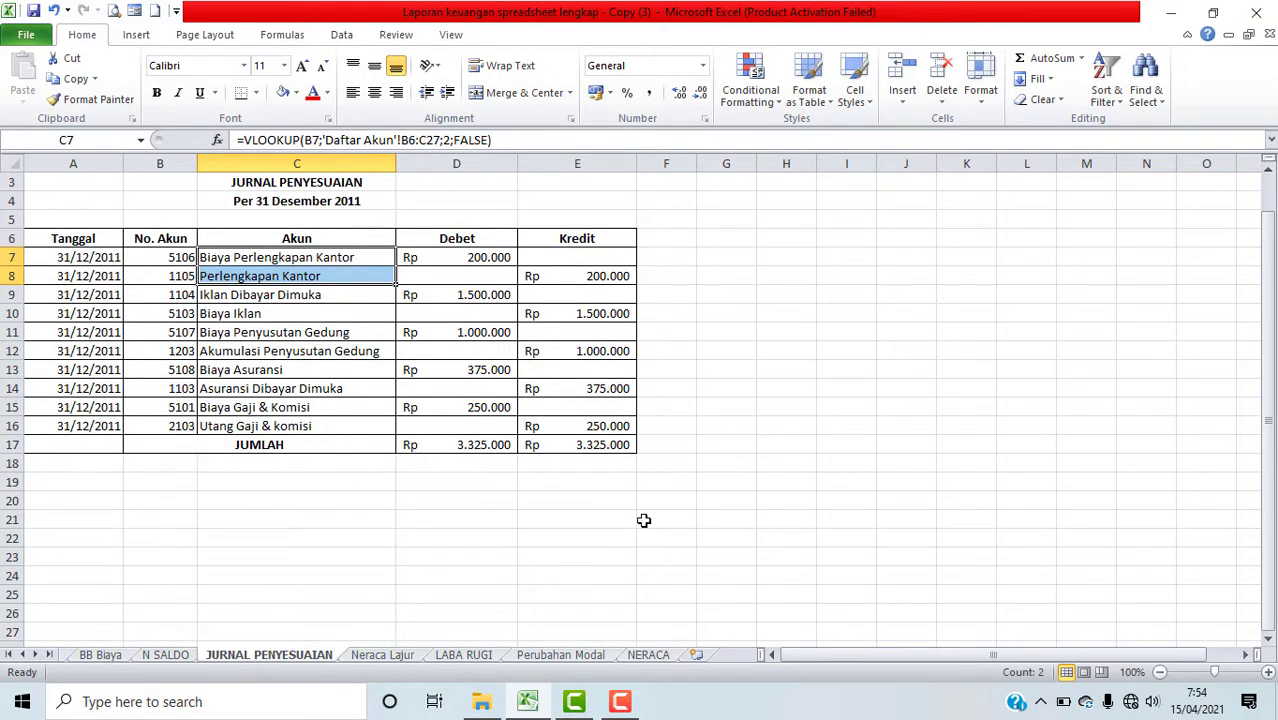
{"action": "left_click", "coordinate": [384, 655]}
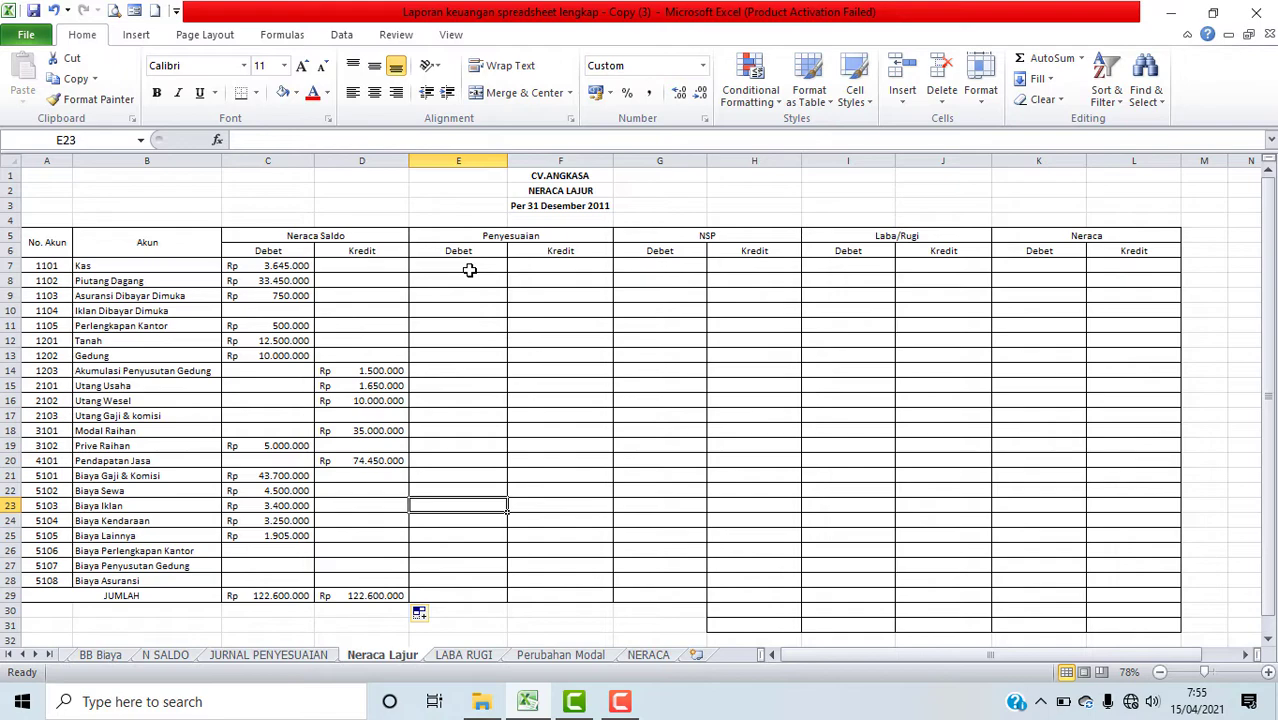
{"action": "left_click_drag", "start_coordinate": [464, 268], "coordinate": [548, 268]}
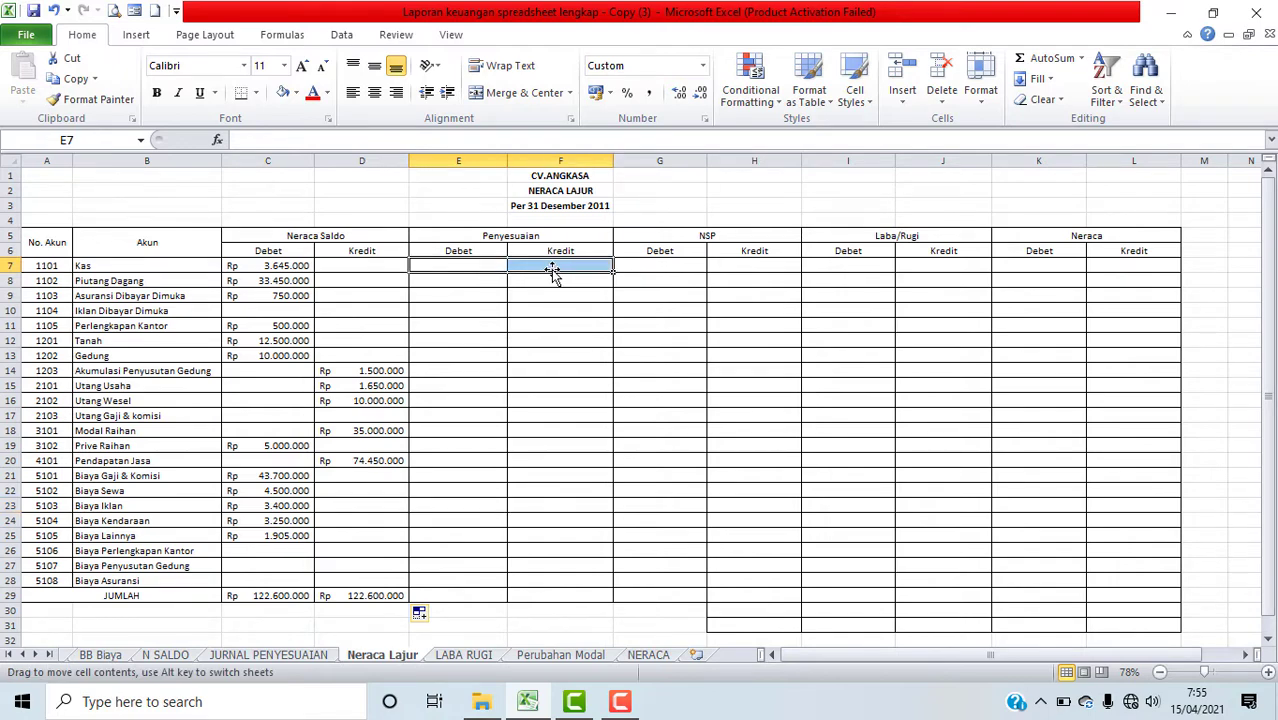
{"action": "left_click", "coordinate": [460, 267]}
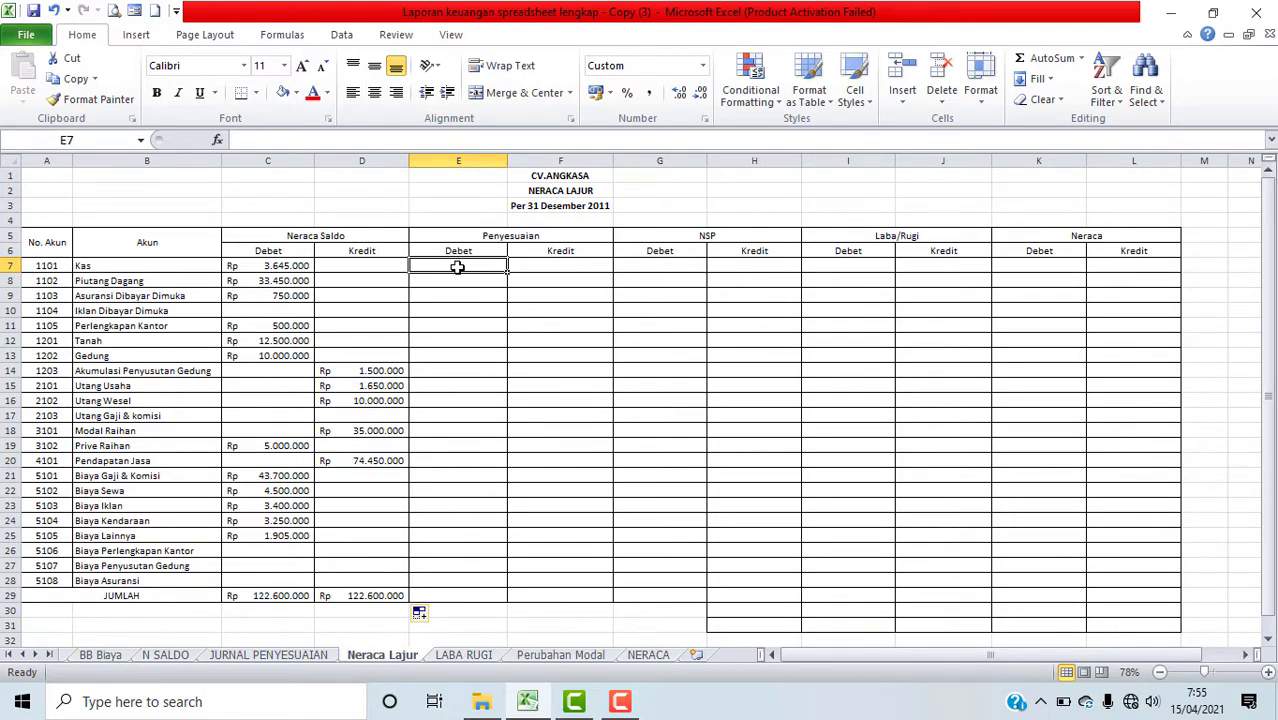
{"action": "left_click", "coordinate": [218, 141]}
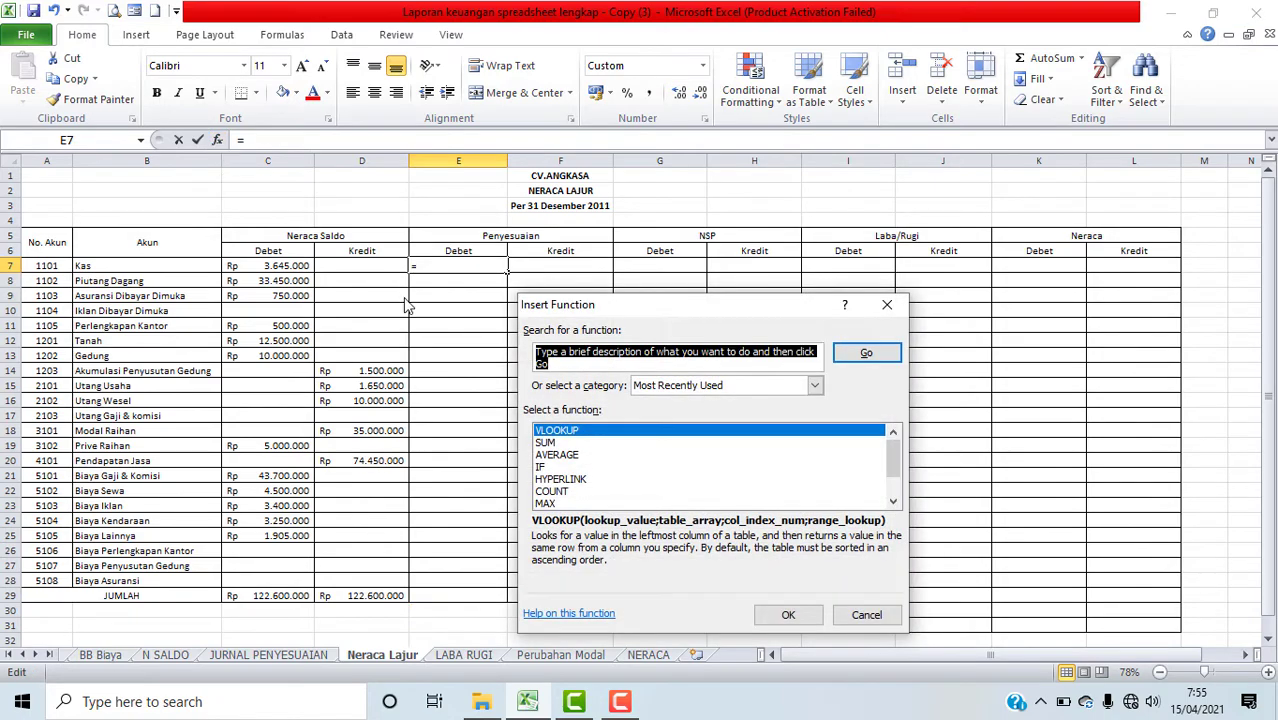
{"action": "left_click", "coordinate": [893, 503]}
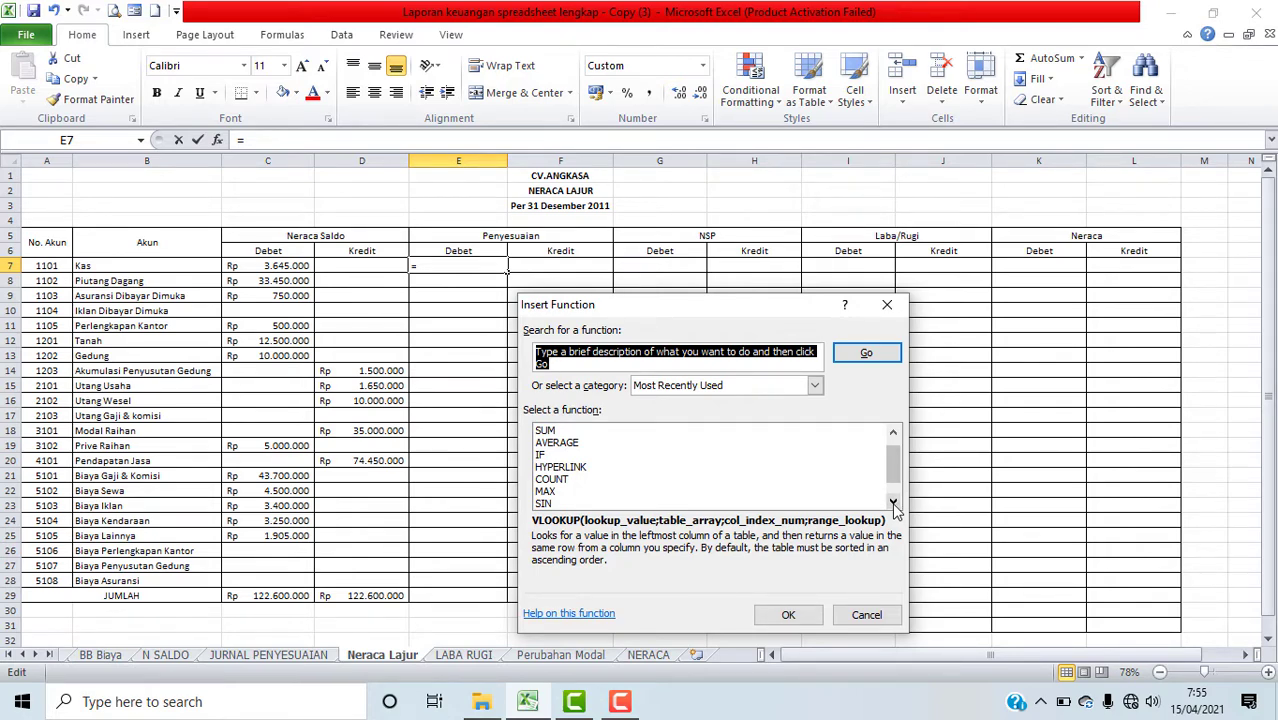
{"action": "left_click", "coordinate": [893, 503]}
{"action": "left_click", "coordinate": [893, 503]}
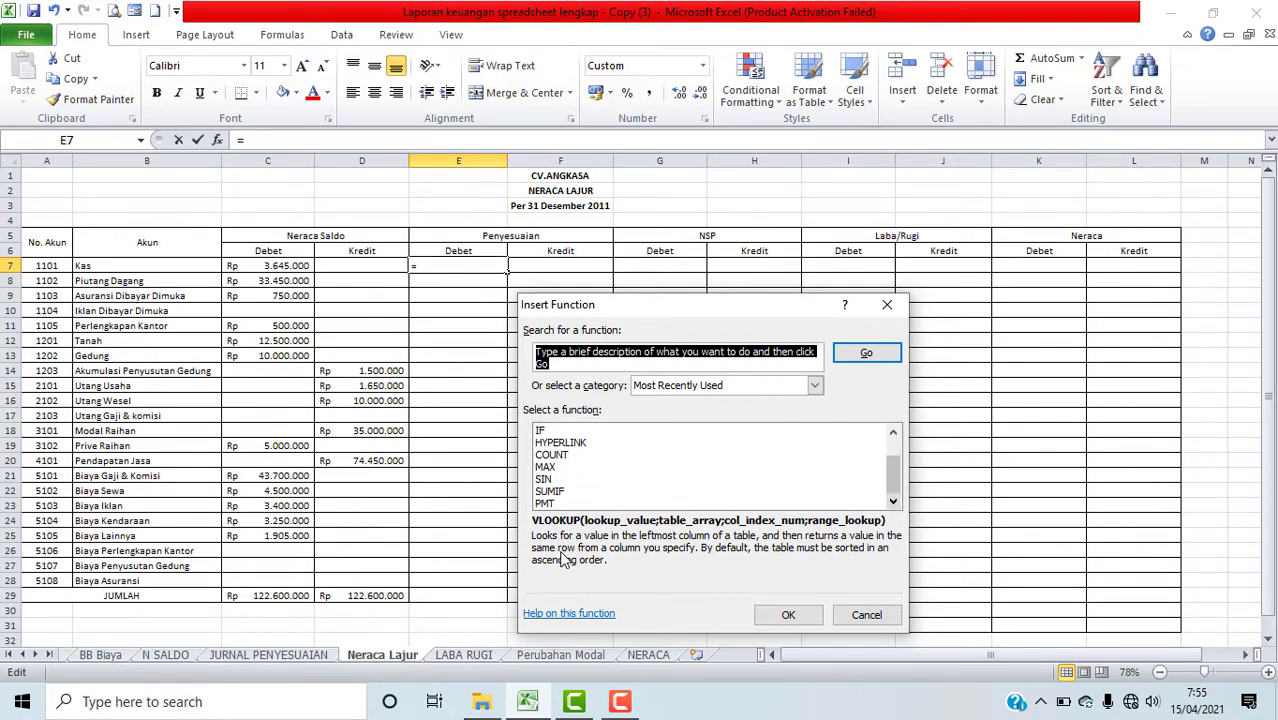
{"action": "left_click", "coordinate": [552, 491]}
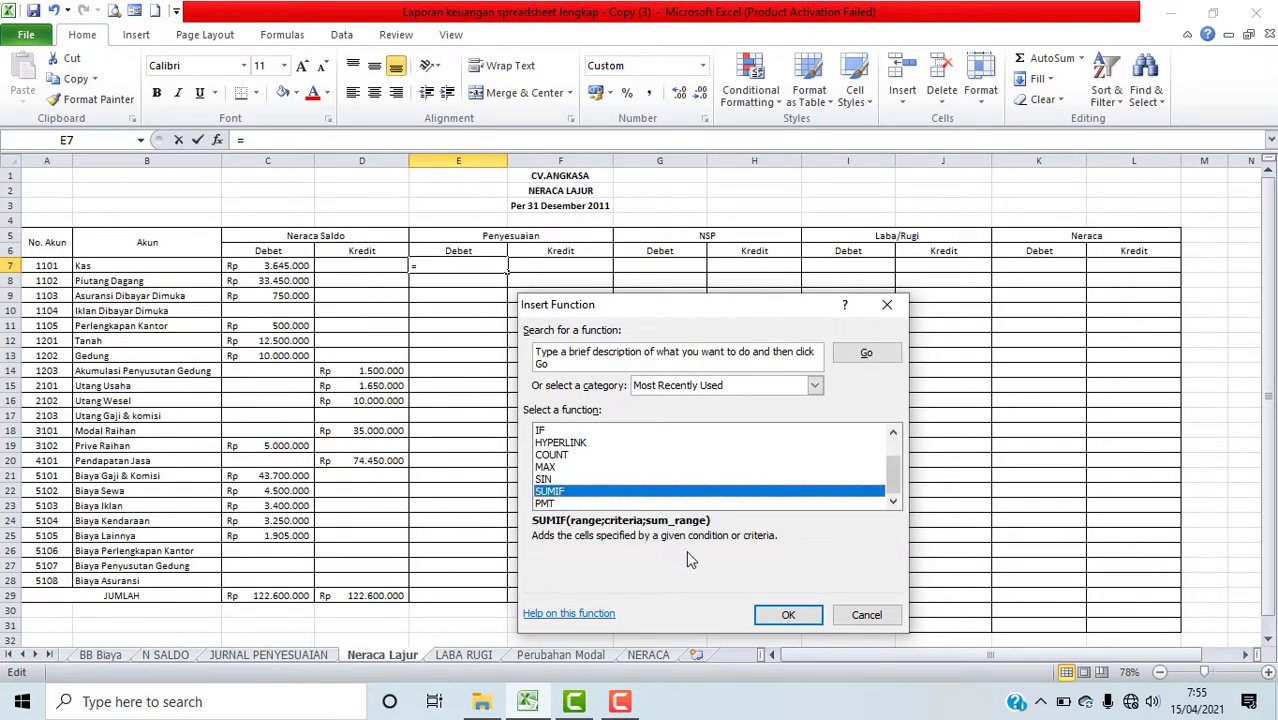
{"action": "left_click", "coordinate": [788, 616]}
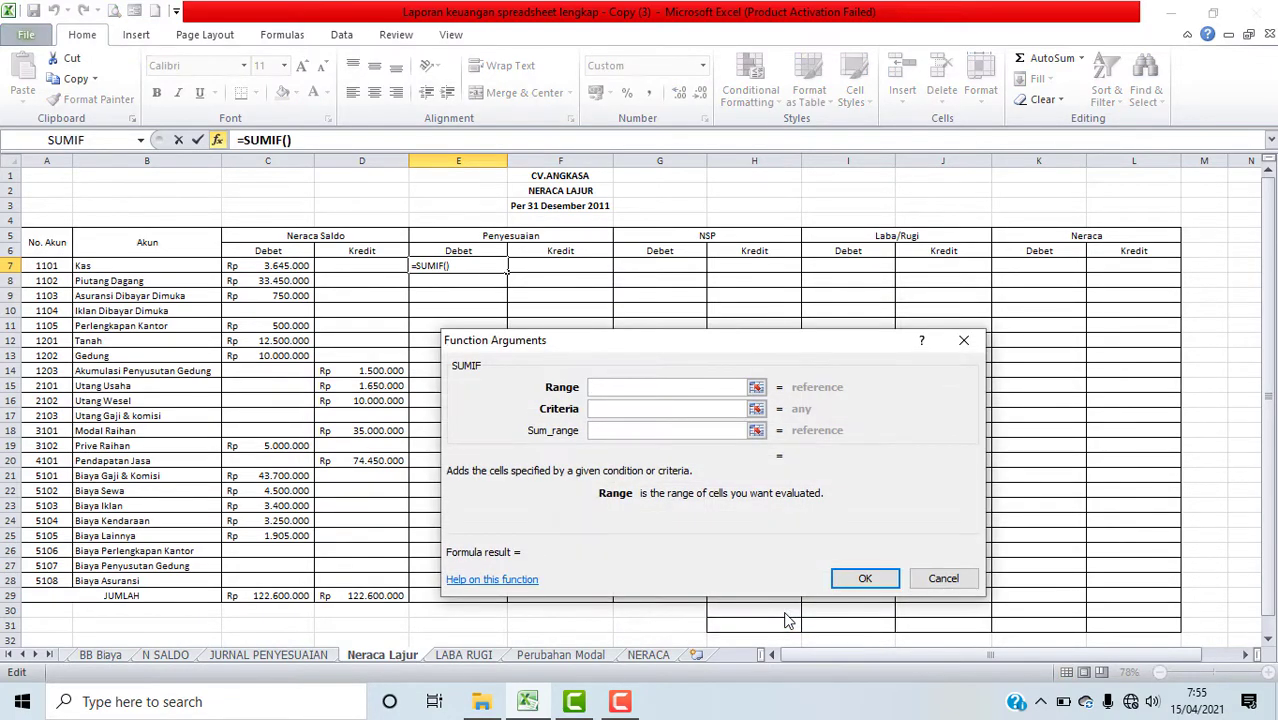
{"action": "left_click_drag", "start_coordinate": [720, 348], "coordinate": [814, 305]}
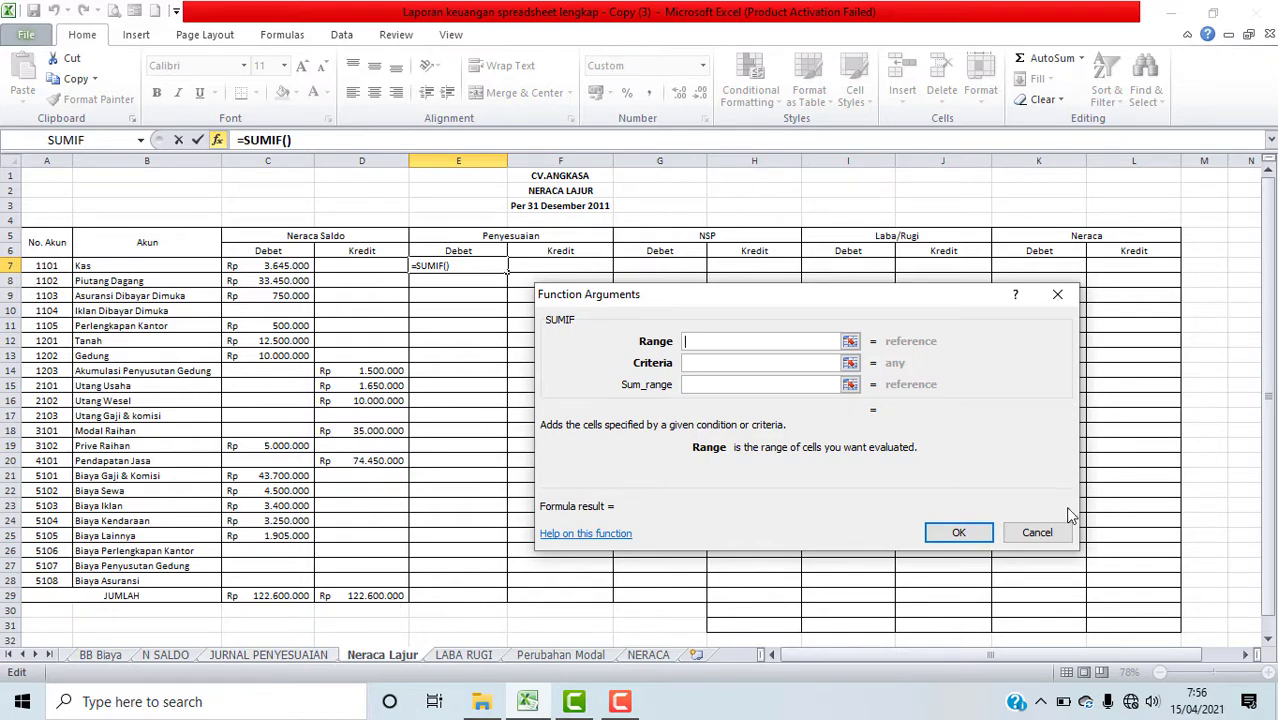
{"action": "left_click", "coordinate": [1037, 533]}
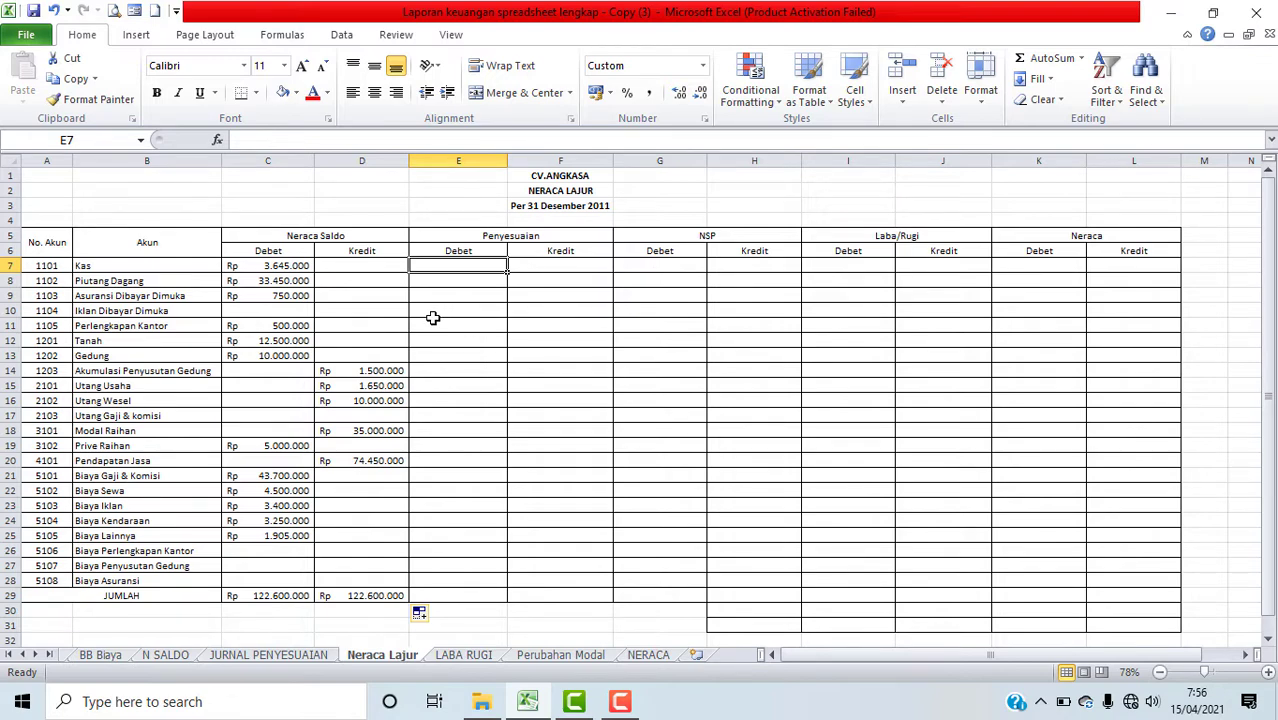
Step: Start a SUMIF function in cell E7, picking it from the Math & Trig category
{"action": "left_click", "coordinate": [220, 143]}
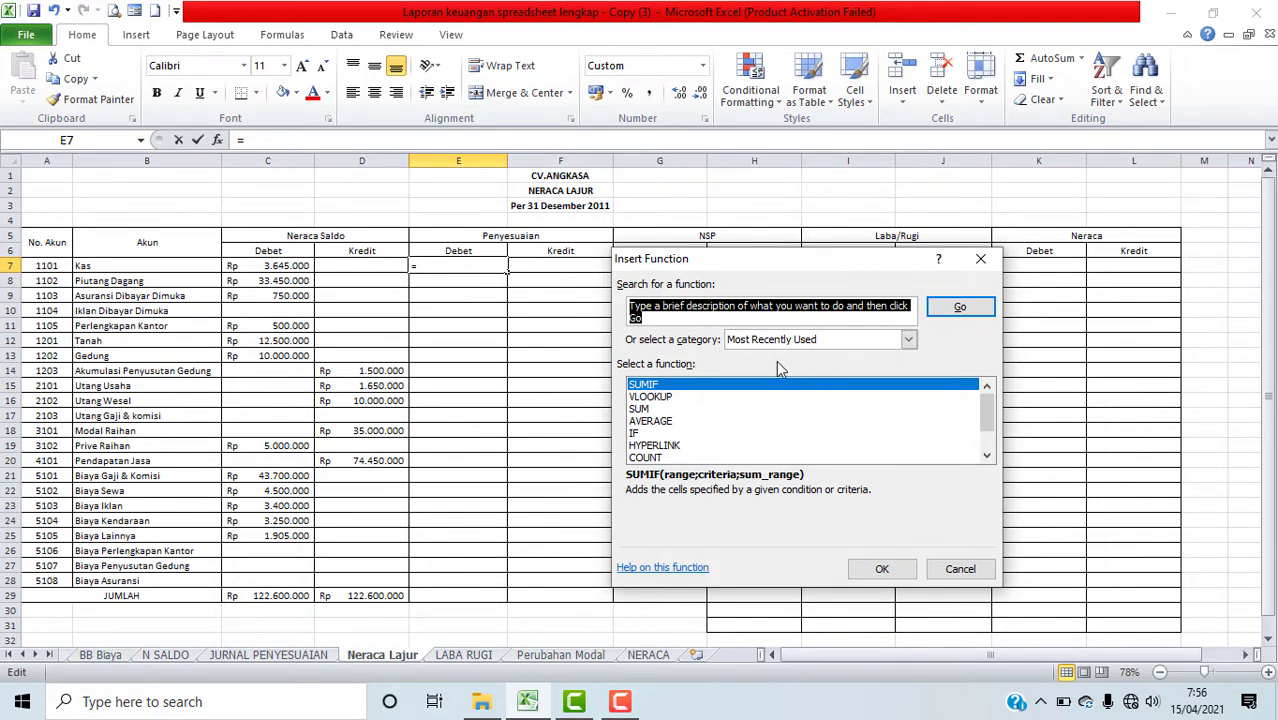
{"action": "left_click", "coordinate": [908, 341]}
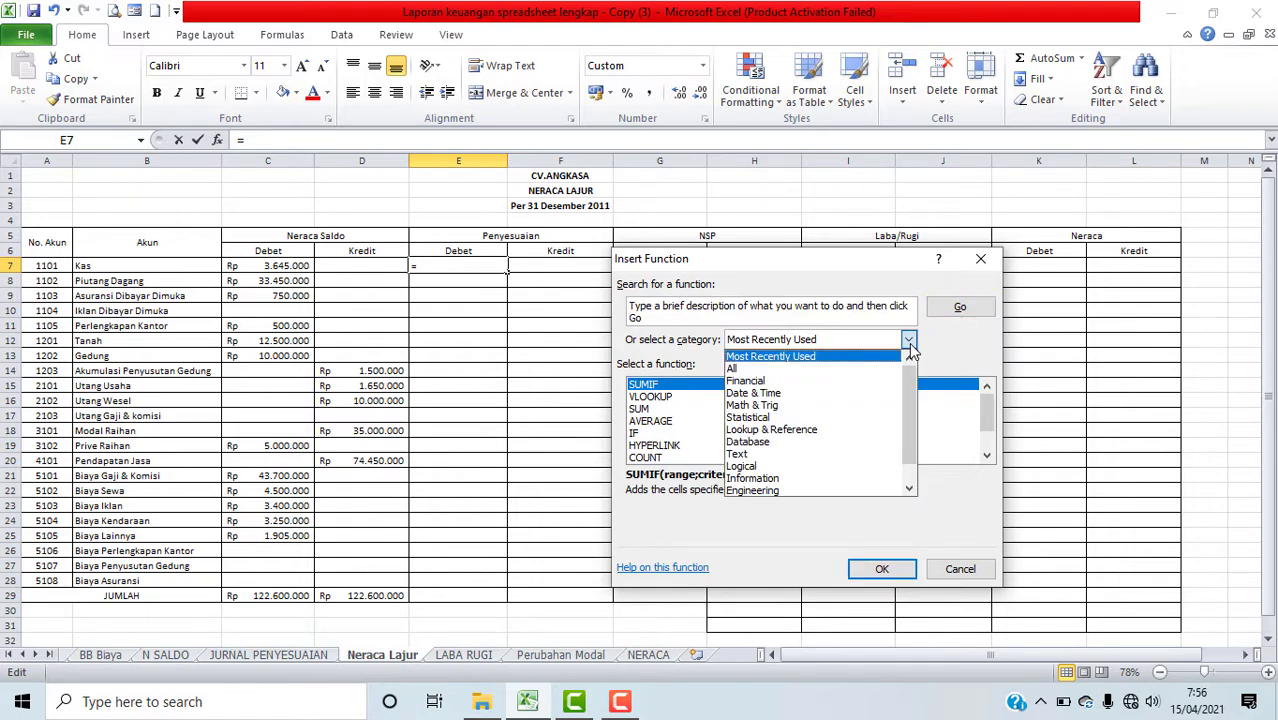
{"action": "left_click", "coordinate": [839, 406]}
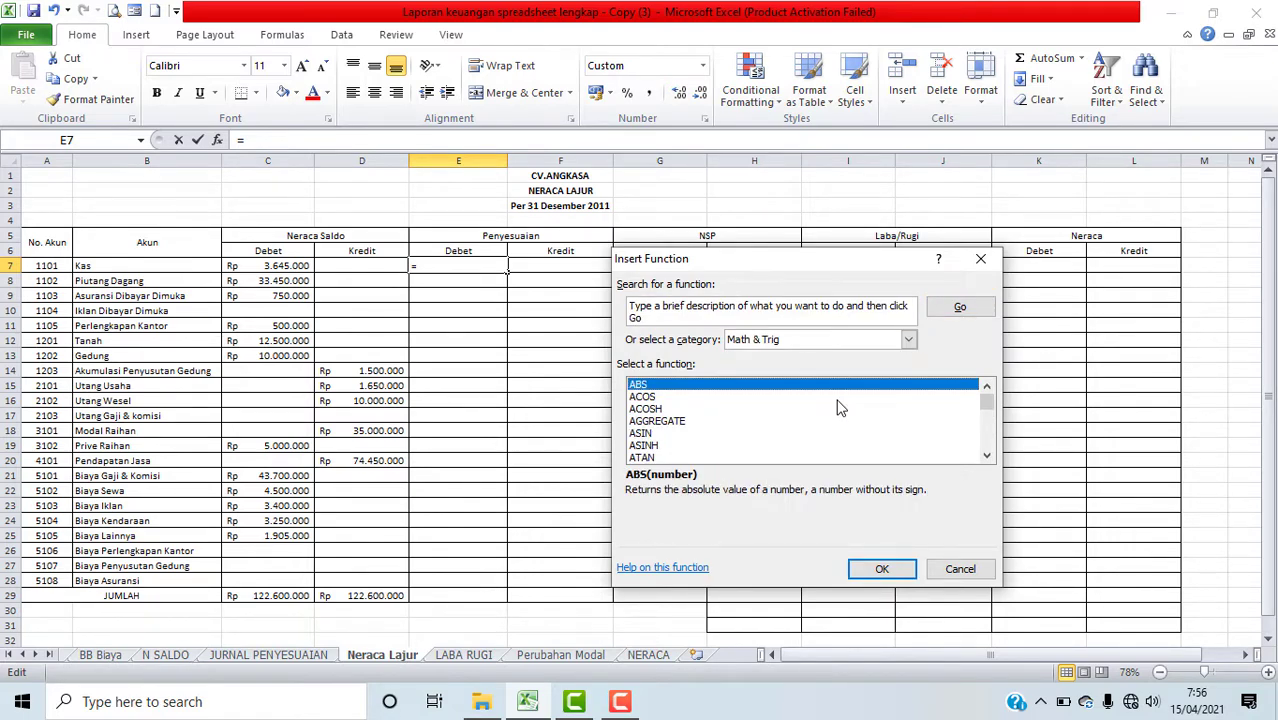
{"action": "left_click", "coordinate": [643, 424]}
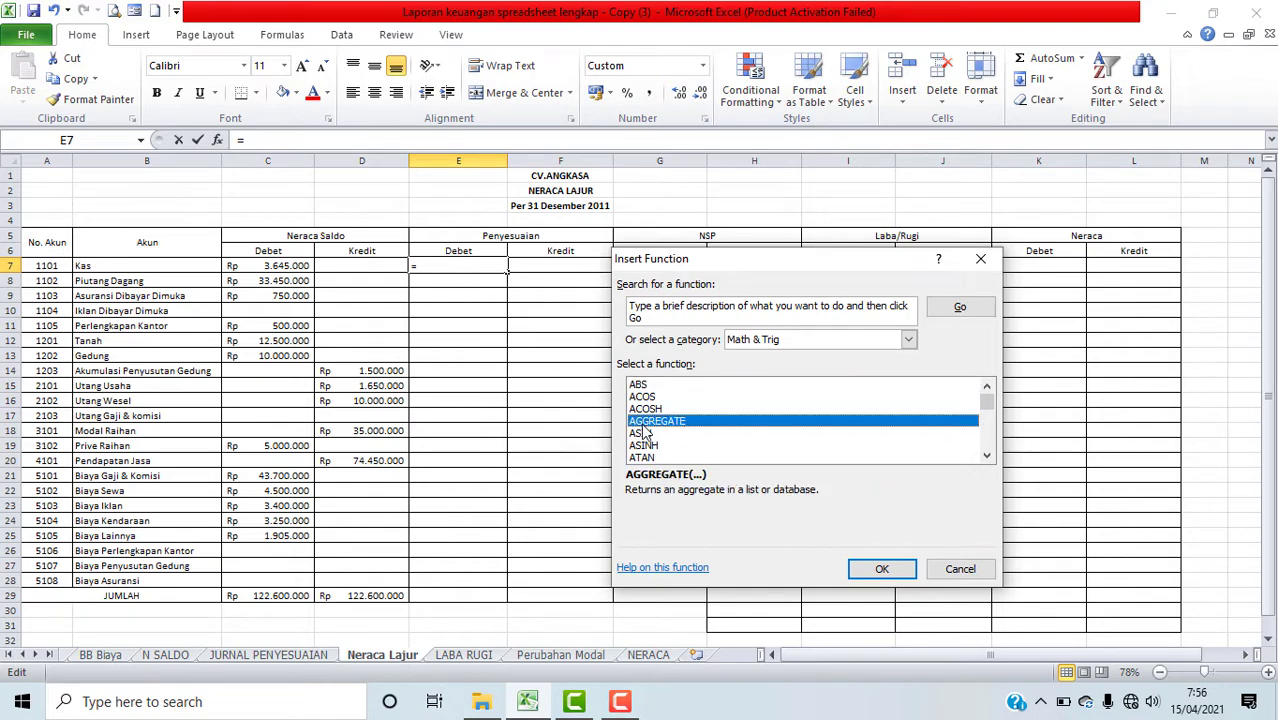
{"action": "key", "text": "s"}
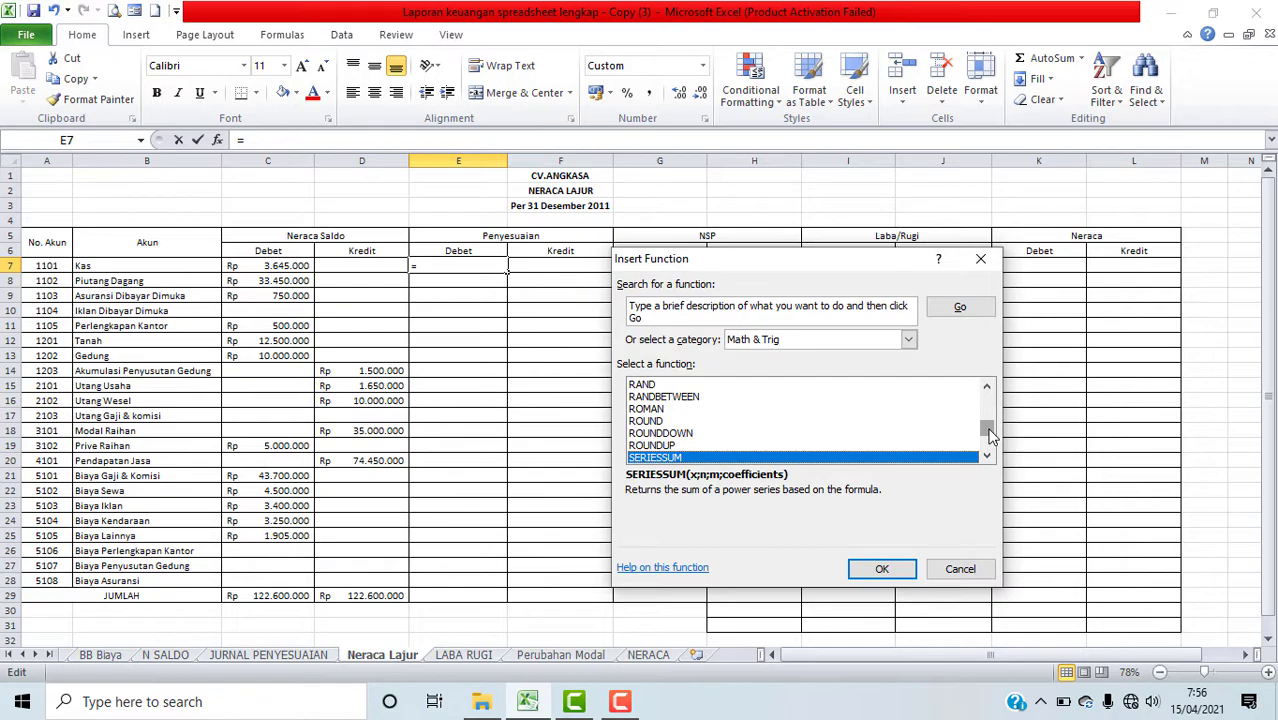
{"action": "left_click_drag", "start_coordinate": [989, 433], "coordinate": [988, 444]}
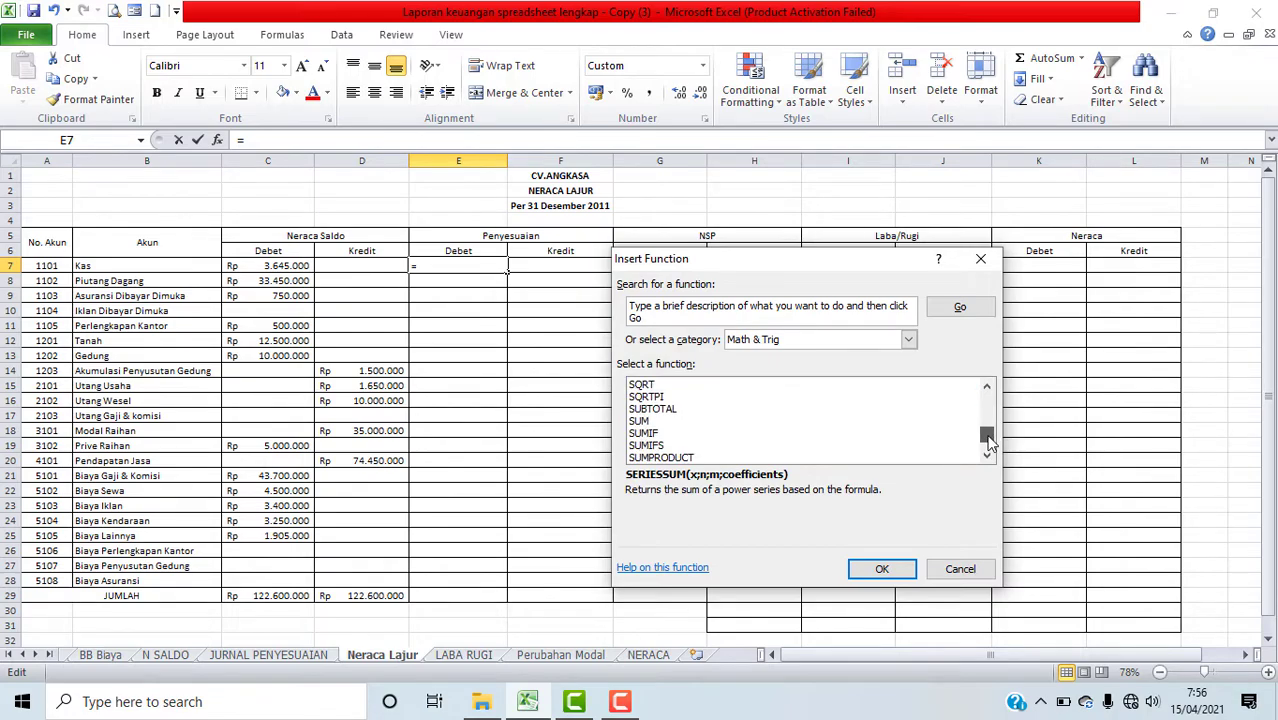
{"action": "left_click", "coordinate": [643, 433]}
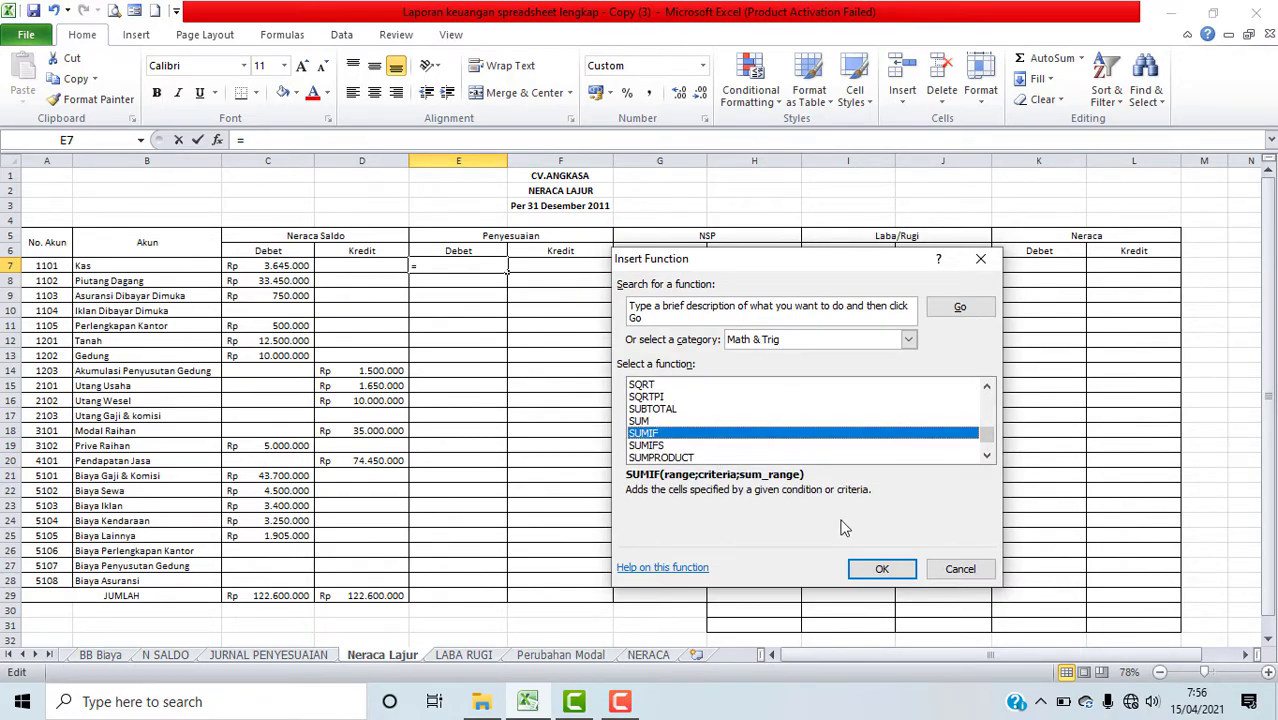
{"action": "left_click", "coordinate": [911, 574]}
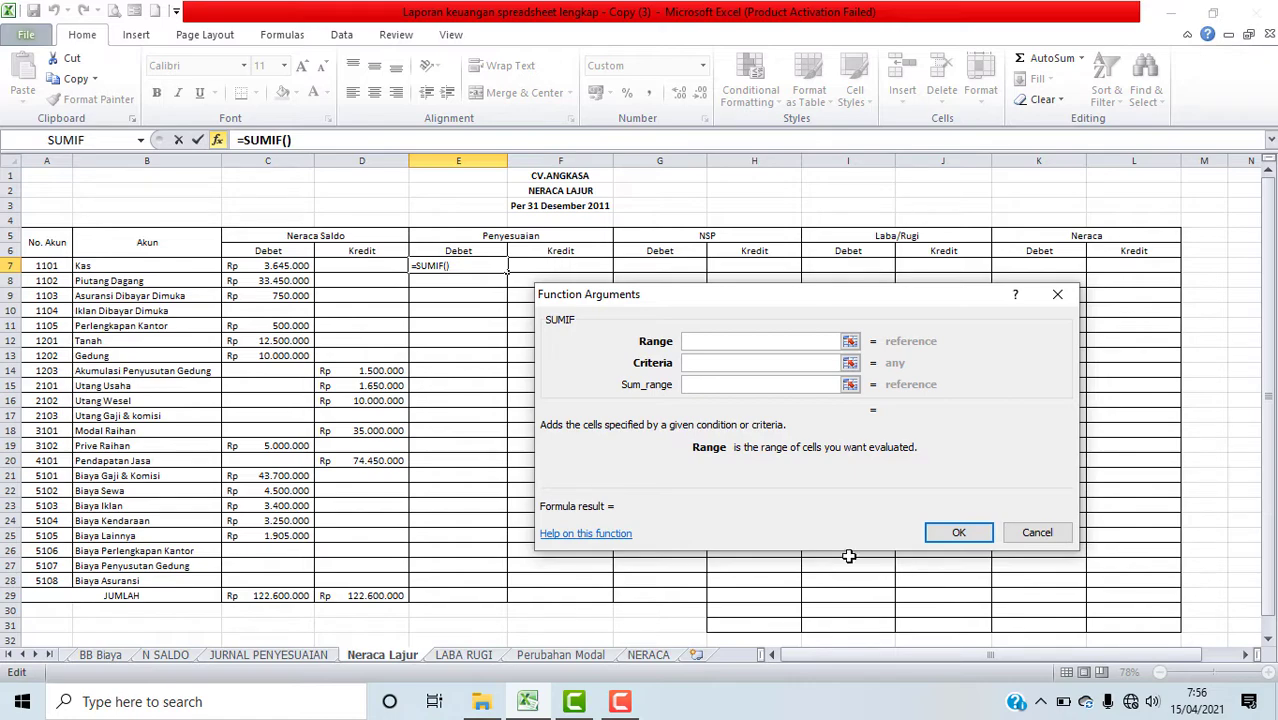
{"action": "left_click", "coordinate": [267, 654]}
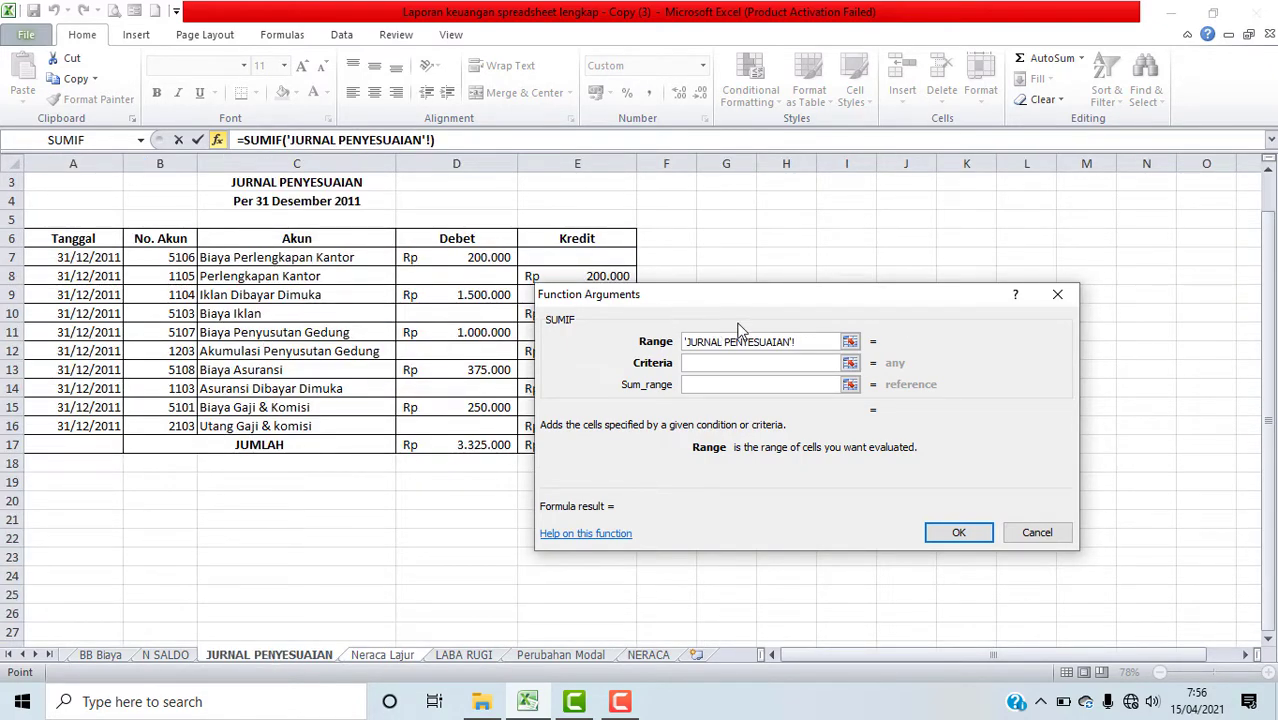
{"action": "left_click_drag", "start_coordinate": [740, 302], "coordinate": [883, 289]}
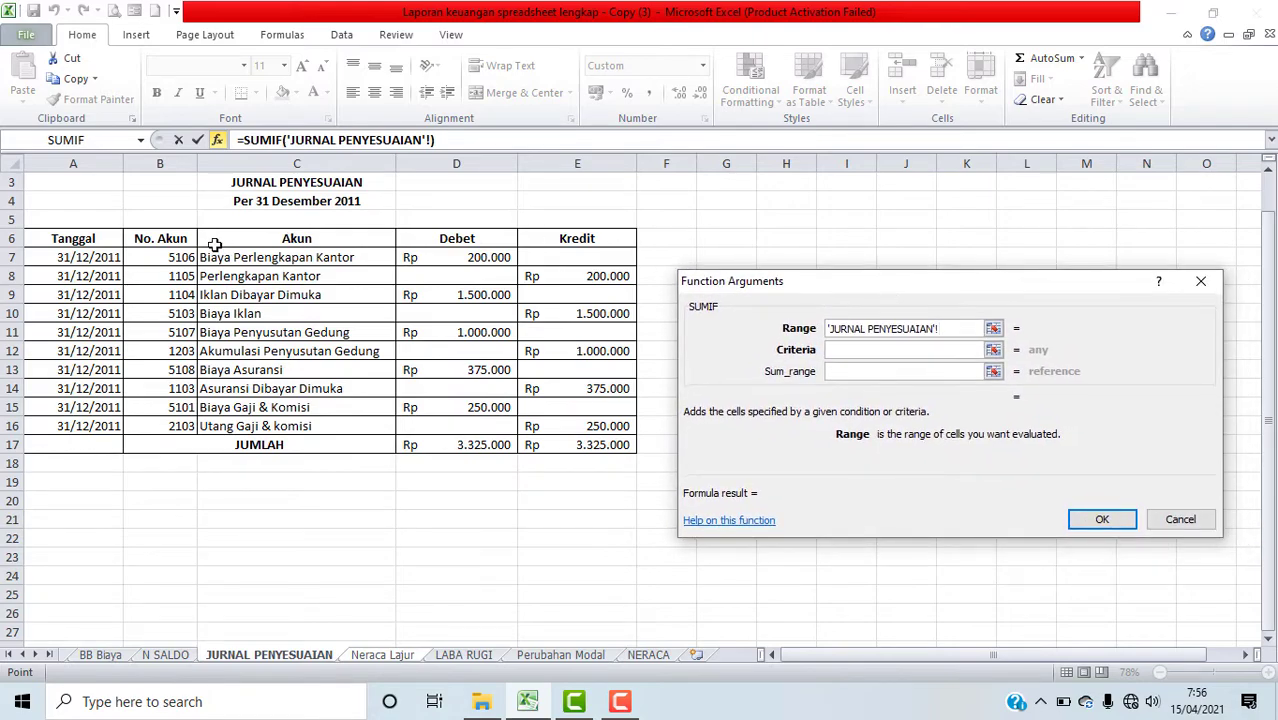
{"action": "left_click", "coordinate": [164, 257]}
{"action": "left_click_drag", "start_coordinate": [164, 257], "coordinate": [605, 430]}
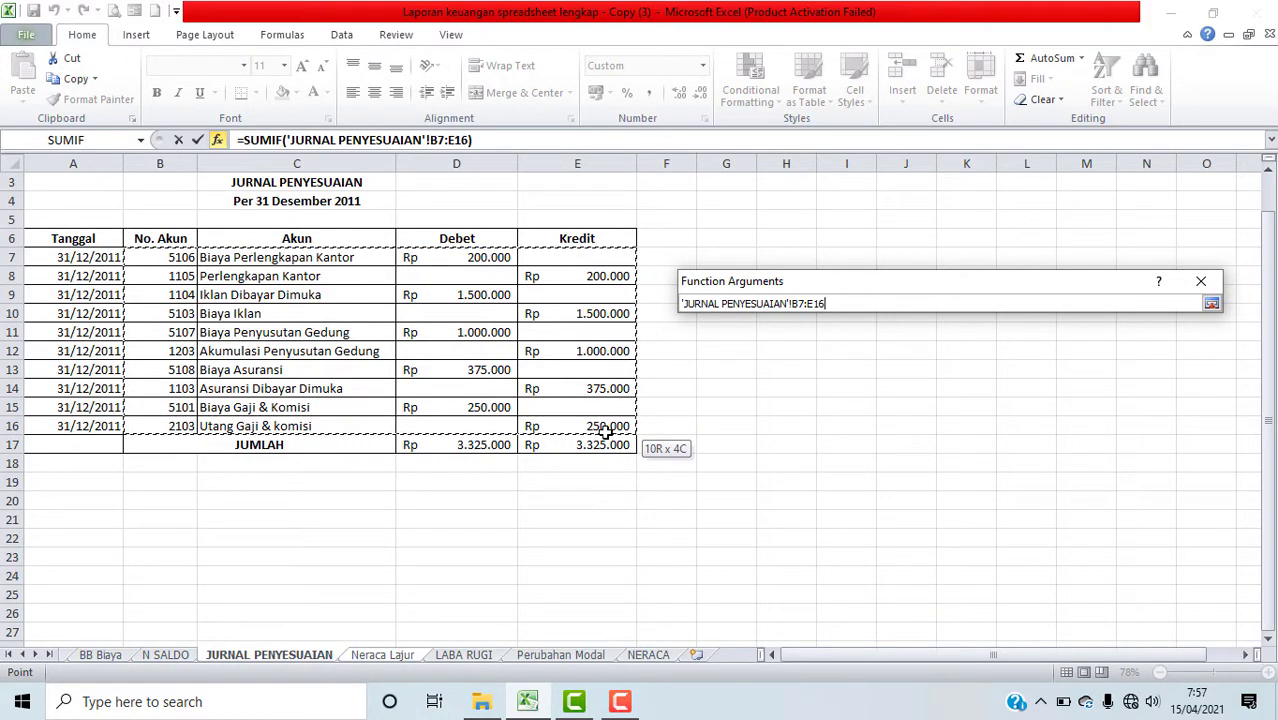
{"action": "left_click_drag", "start_coordinate": [605, 430], "coordinate": [605, 430]}
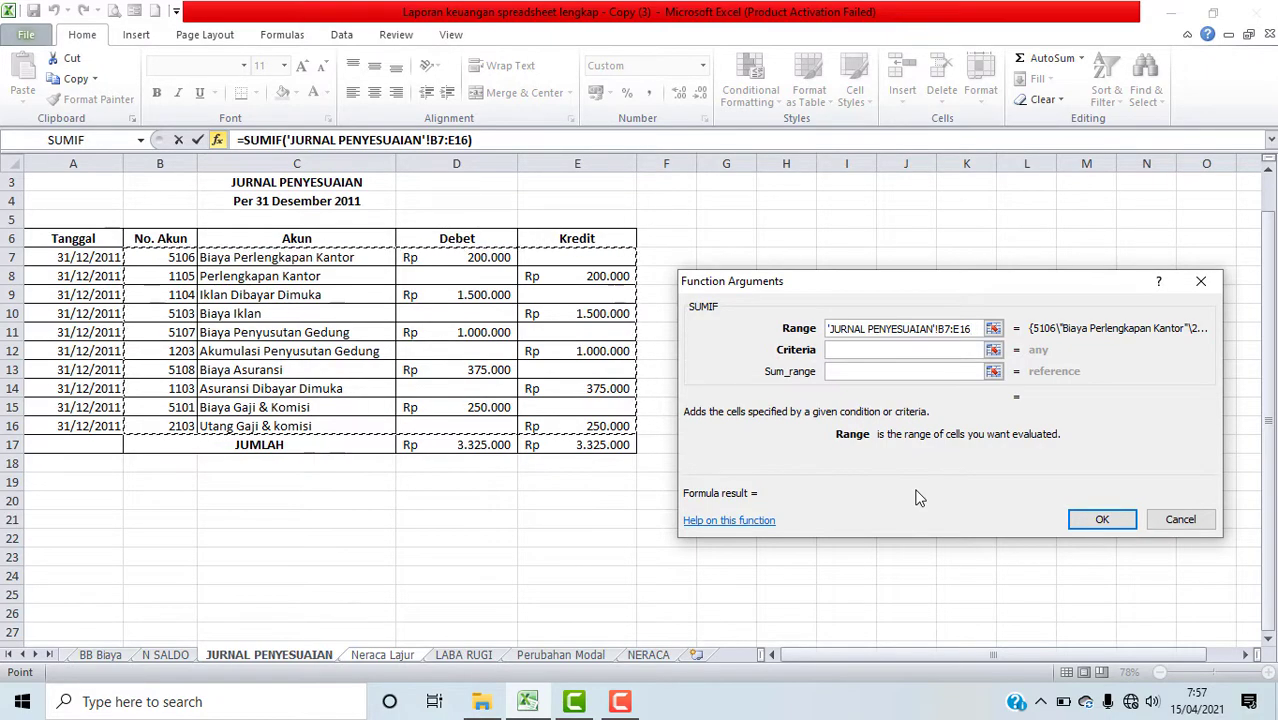
{"action": "key", "text": "super+p"}
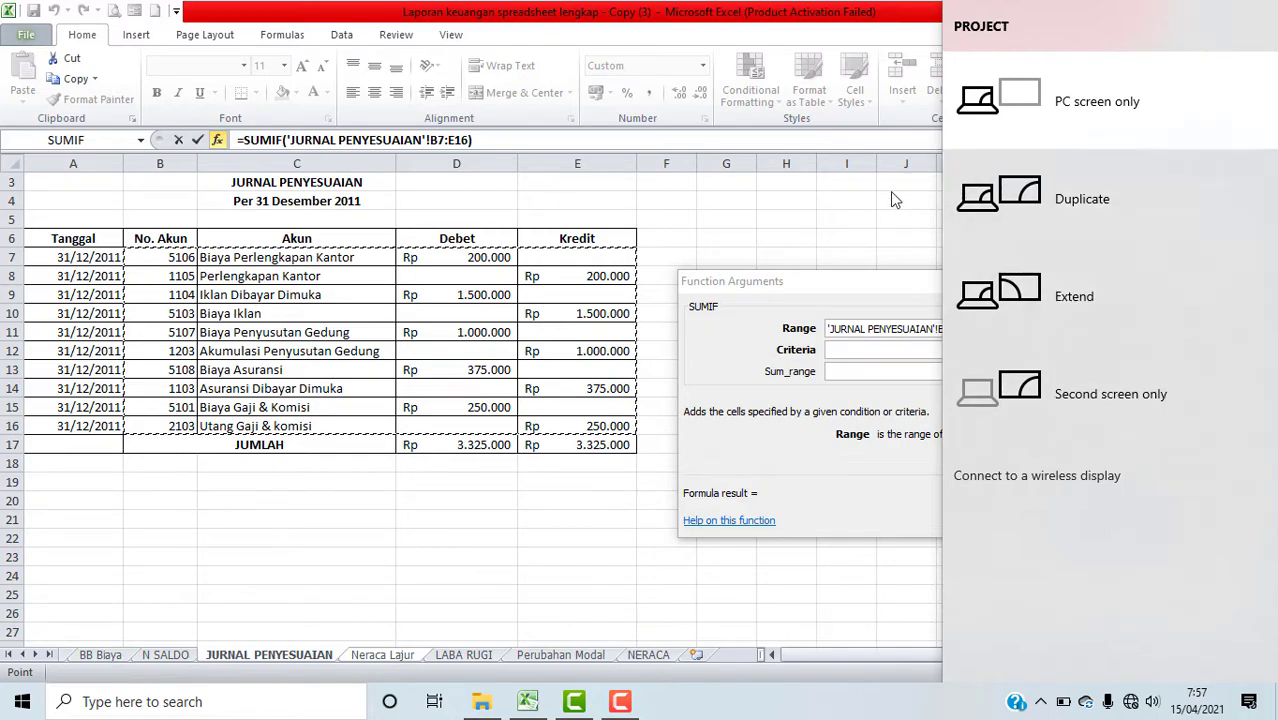
{"action": "left_click", "coordinate": [844, 228]}
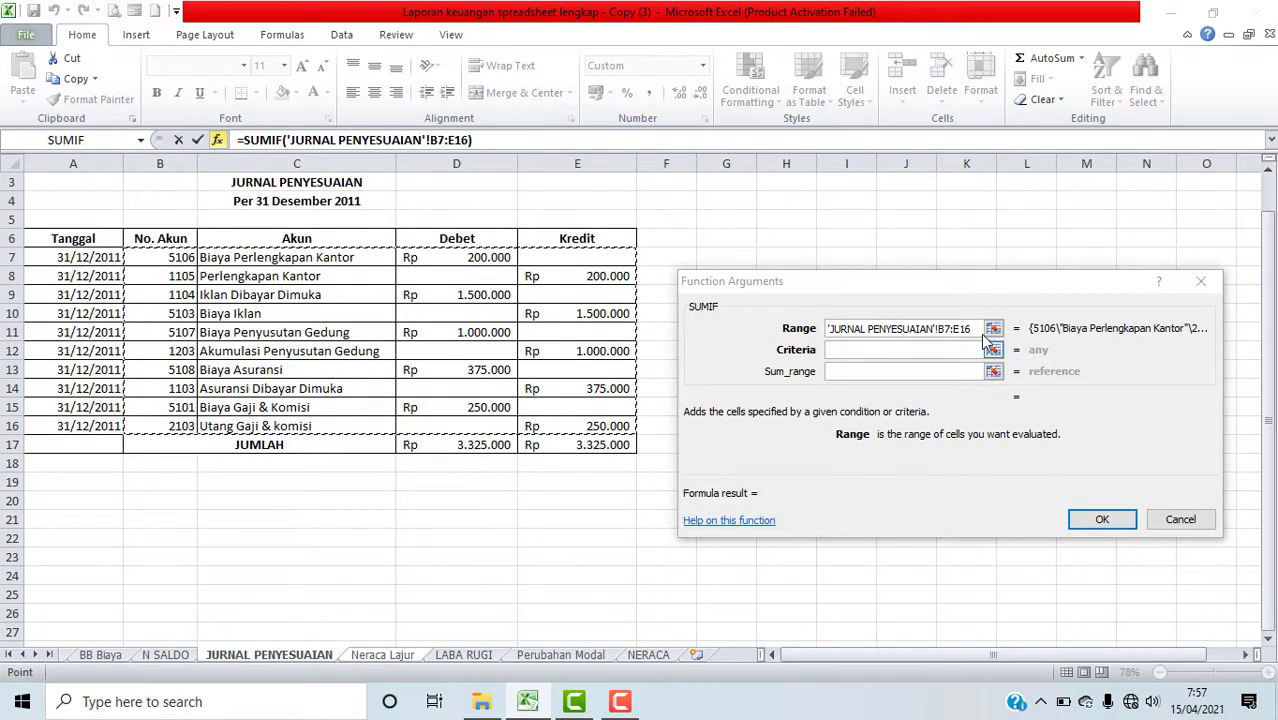
{"action": "left_click", "coordinate": [972, 327]}
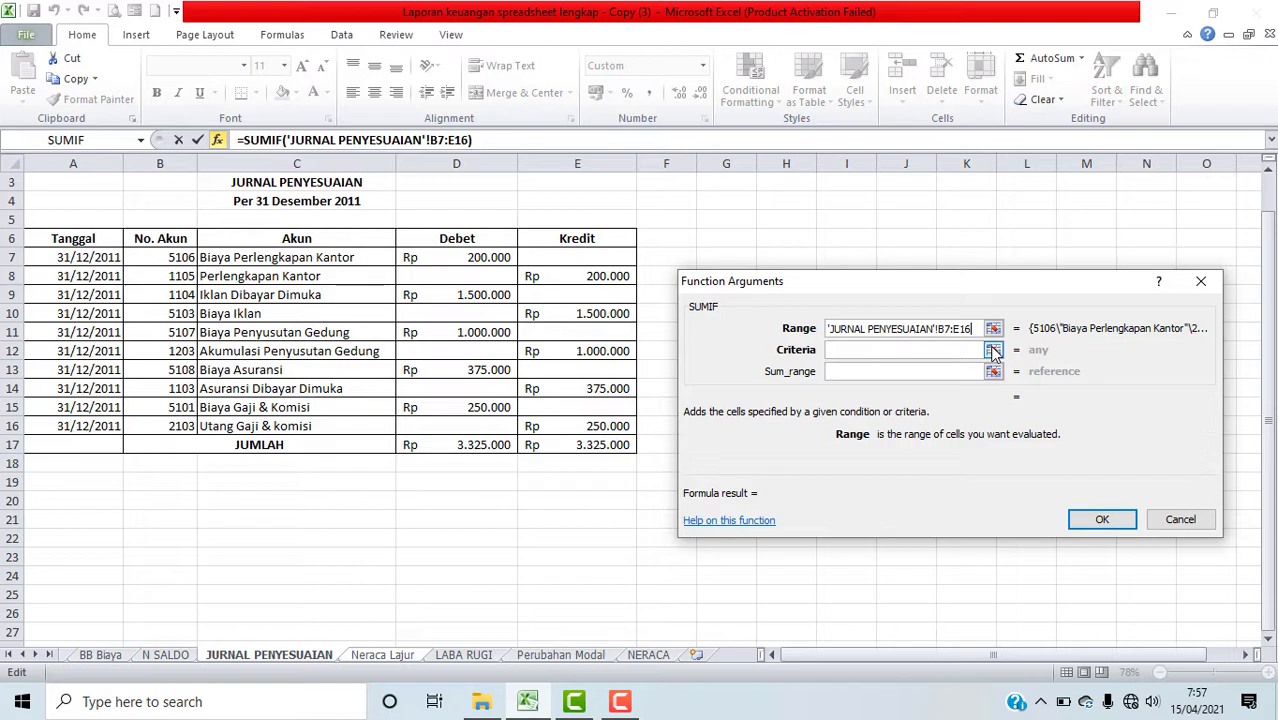
{"action": "key", "text": "F4"}
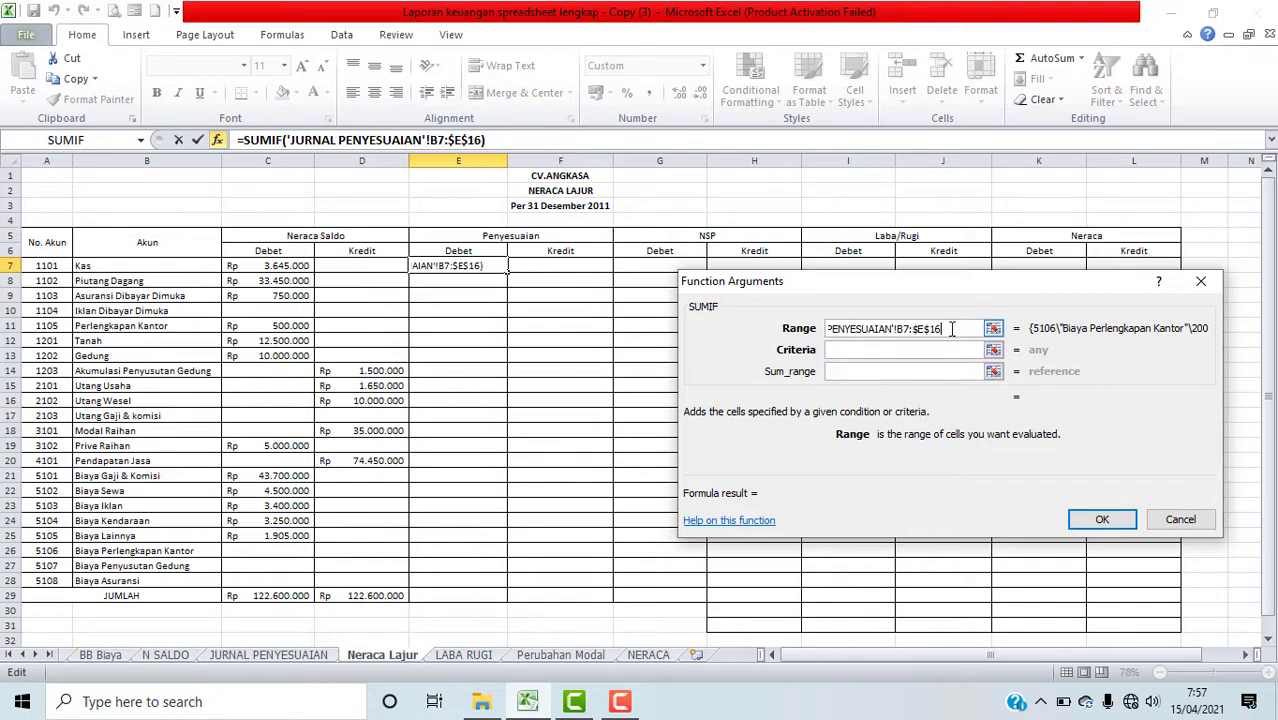
{"action": "left_click_drag", "start_coordinate": [950, 329], "coordinate": [759, 334]}
{"action": "key", "text": "BackSpace"}
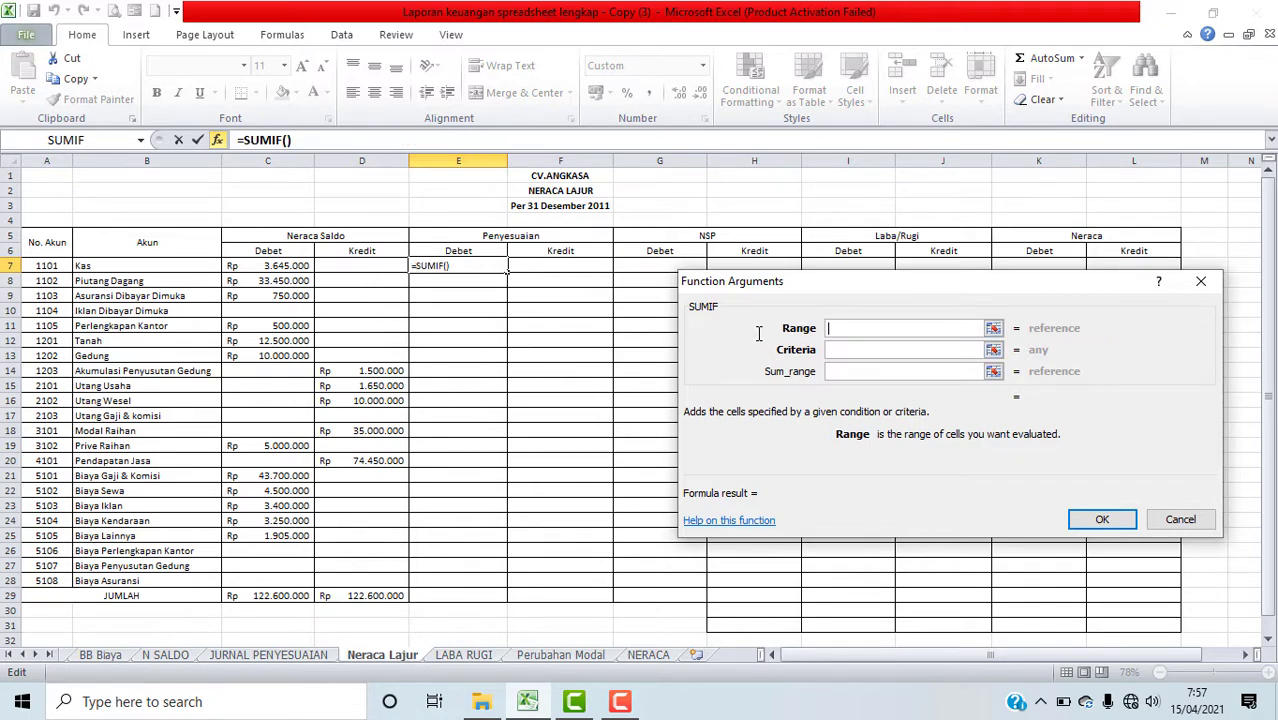
Step: Set the SUMIF range to 'JURNAL PENYESUAIAN'!$B$7:$E$16 as an absolute reference and the criteria to A7
{"action": "left_click", "coordinate": [260, 656]}
{"action": "left_click_drag", "start_coordinate": [170, 260], "coordinate": [590, 427]}
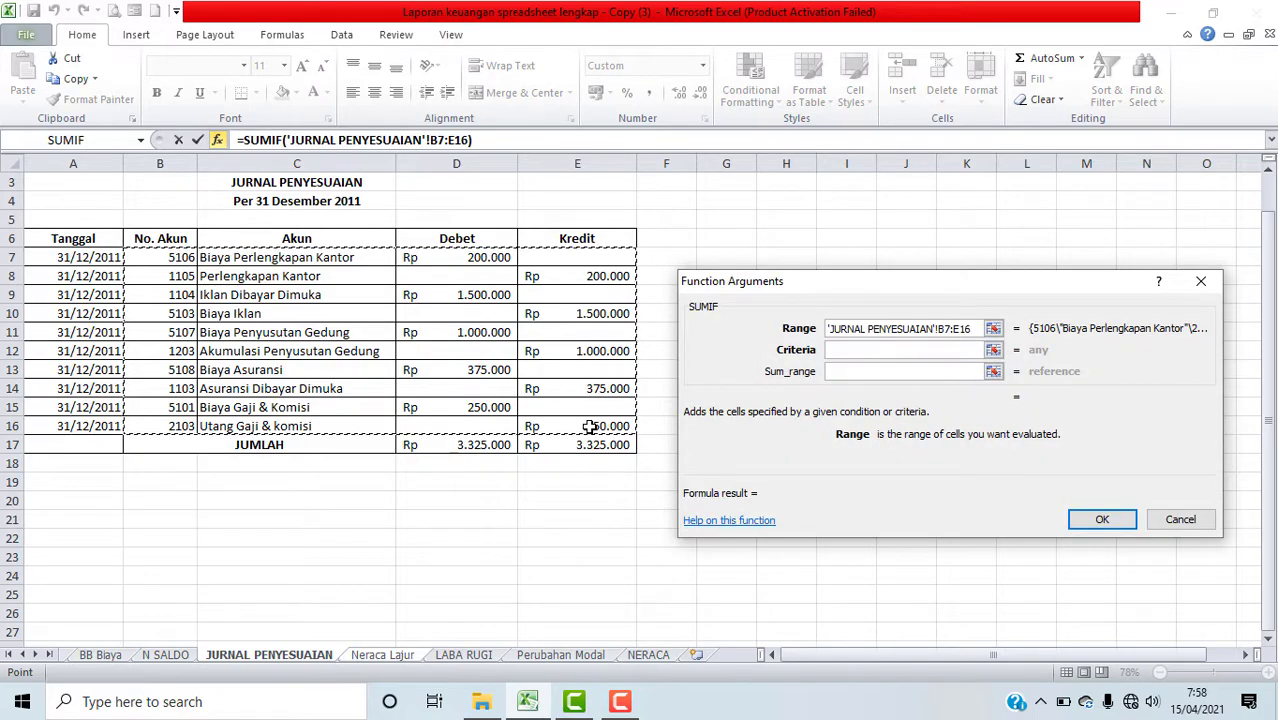
{"action": "key", "text": "F4"}
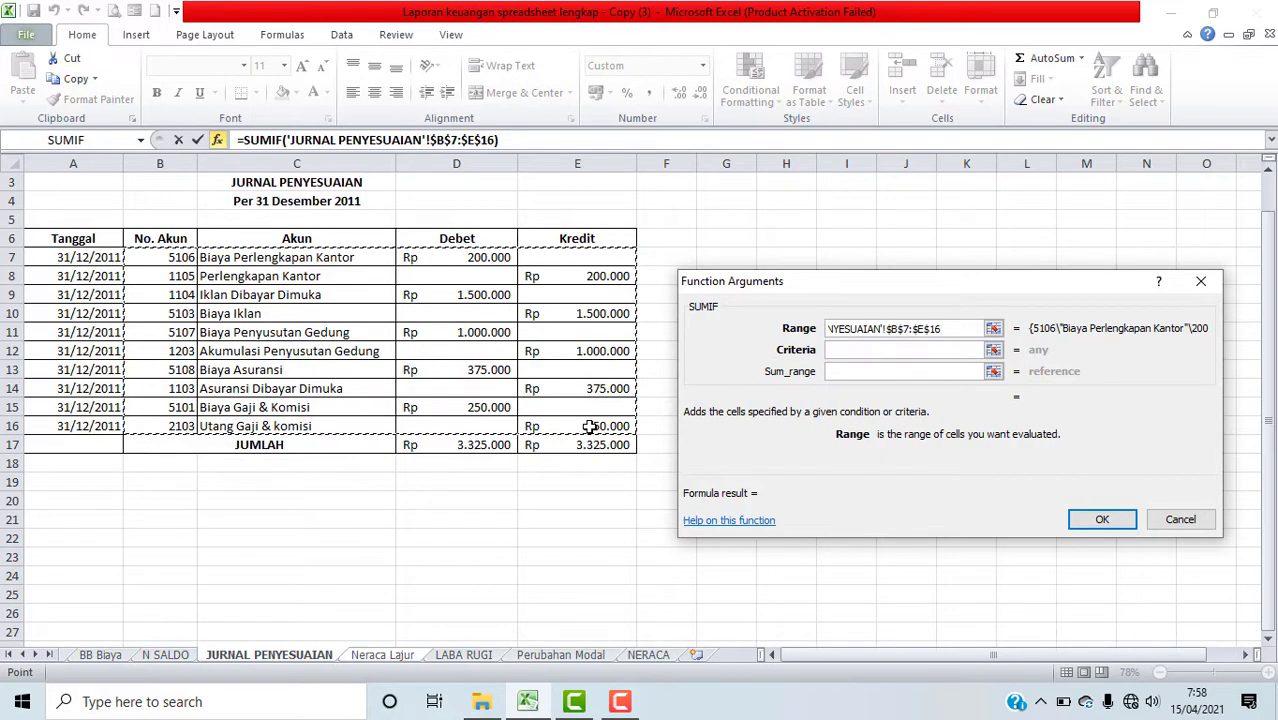
{"action": "left_click", "coordinate": [840, 351]}
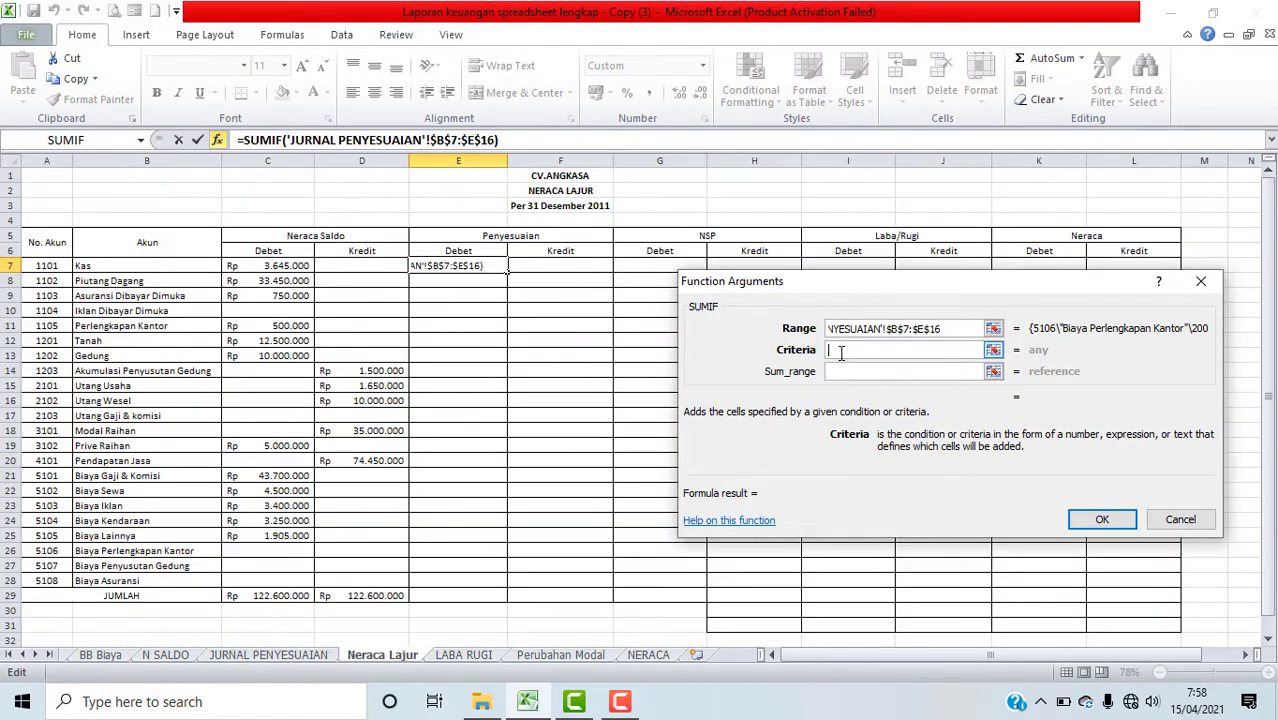
{"action": "left_click", "coordinate": [54, 266]}
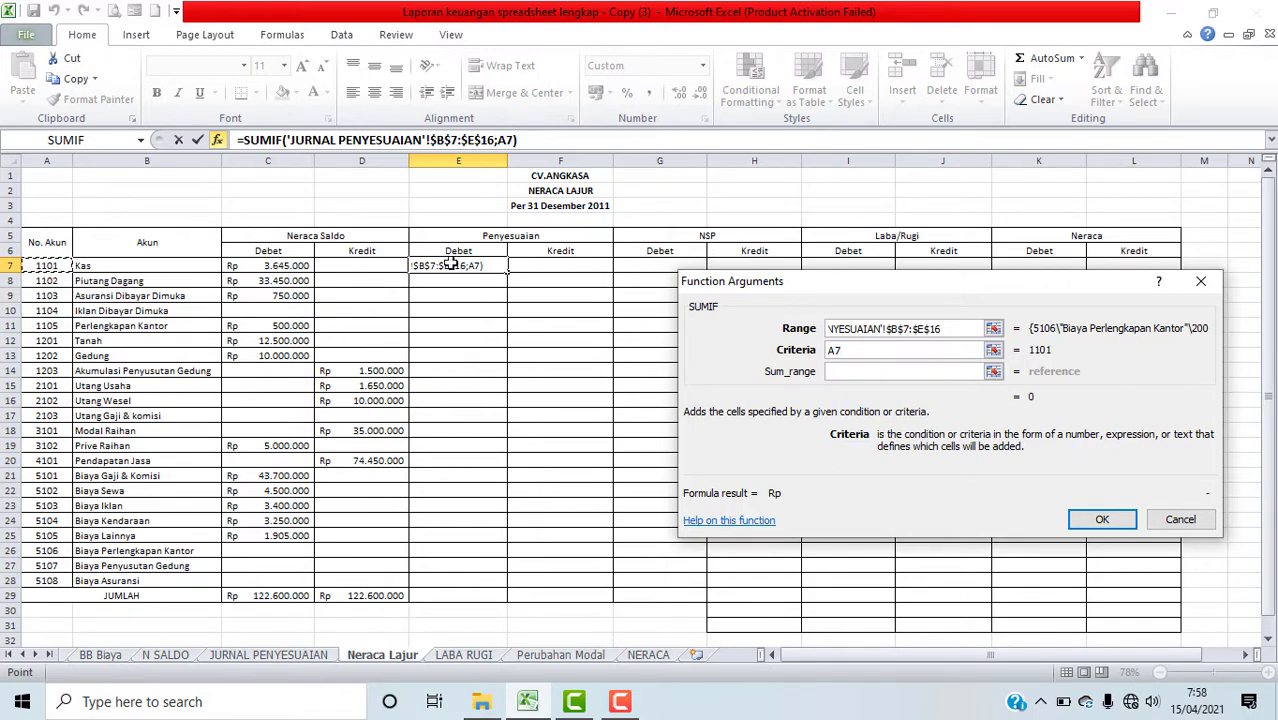
Step: Set the sum range to 'JURNAL PENYESUAIAN'!$D$7:$D$16 as an absolute reference and confirm the SUMIF formula in E7
{"action": "left_click", "coordinate": [858, 372]}
{"action": "left_click", "coordinate": [858, 372]}
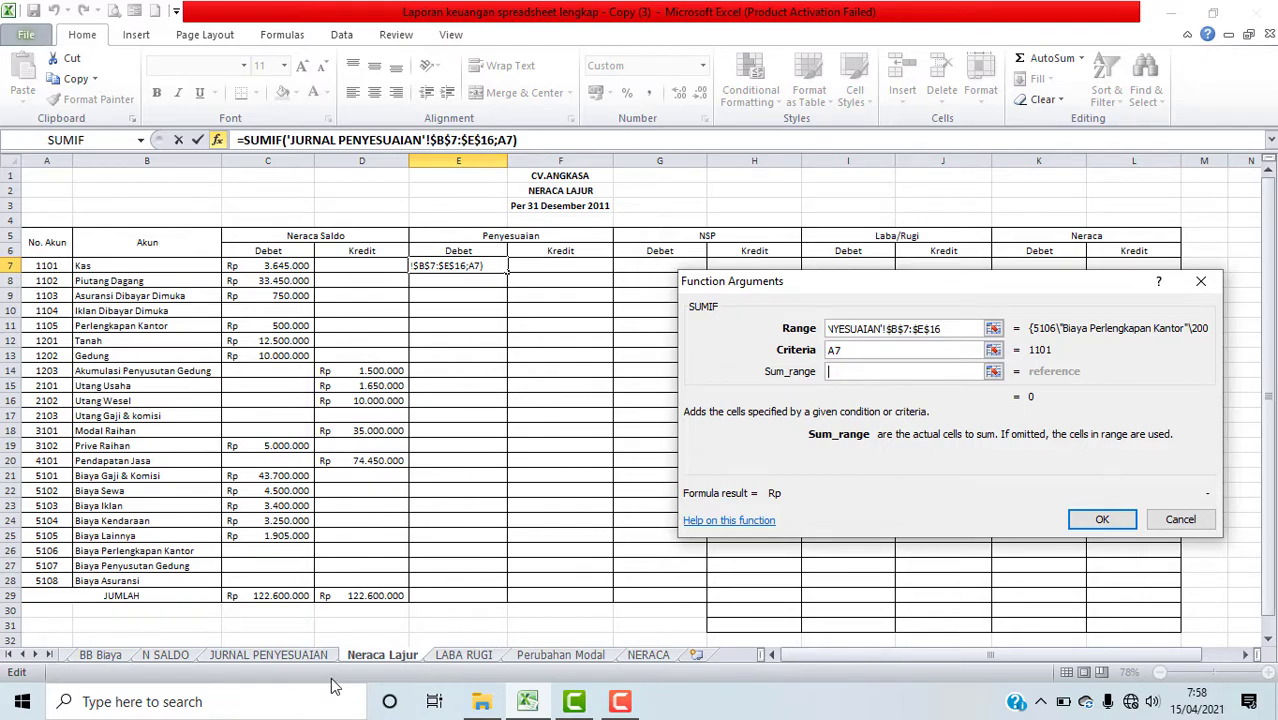
{"action": "left_click", "coordinate": [289, 658]}
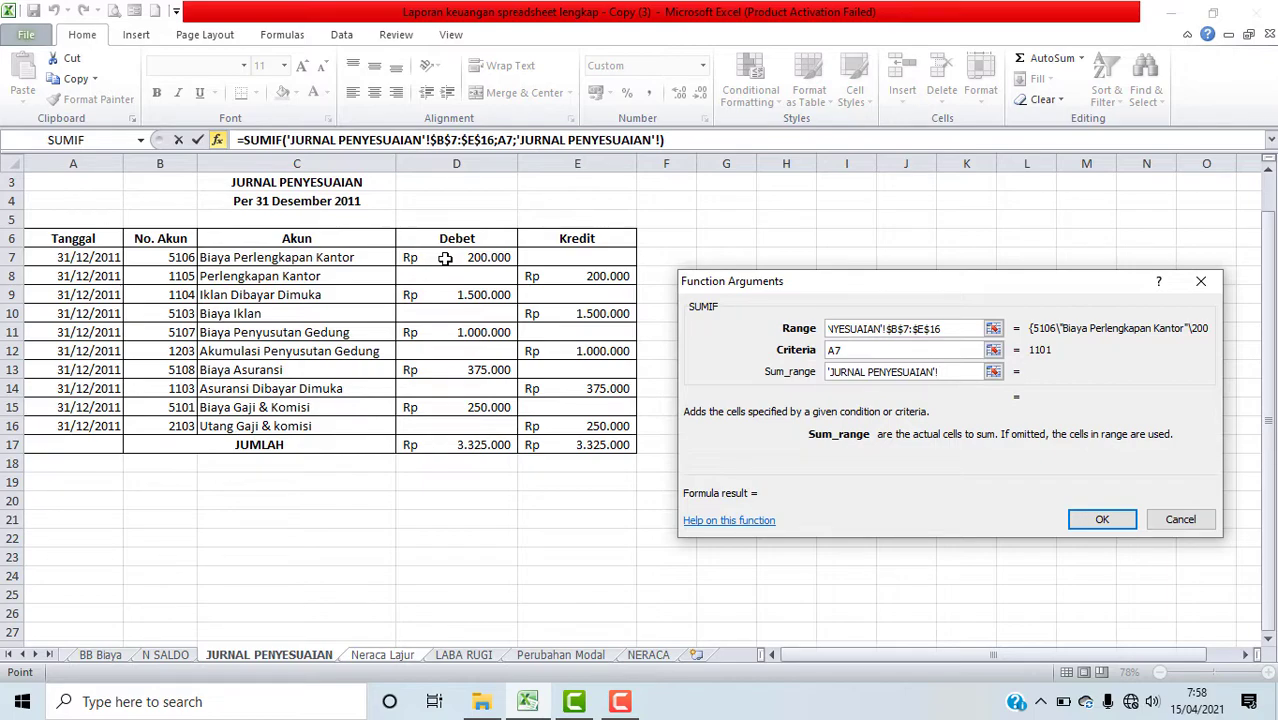
{"action": "left_click_drag", "start_coordinate": [445, 258], "coordinate": [452, 426]}
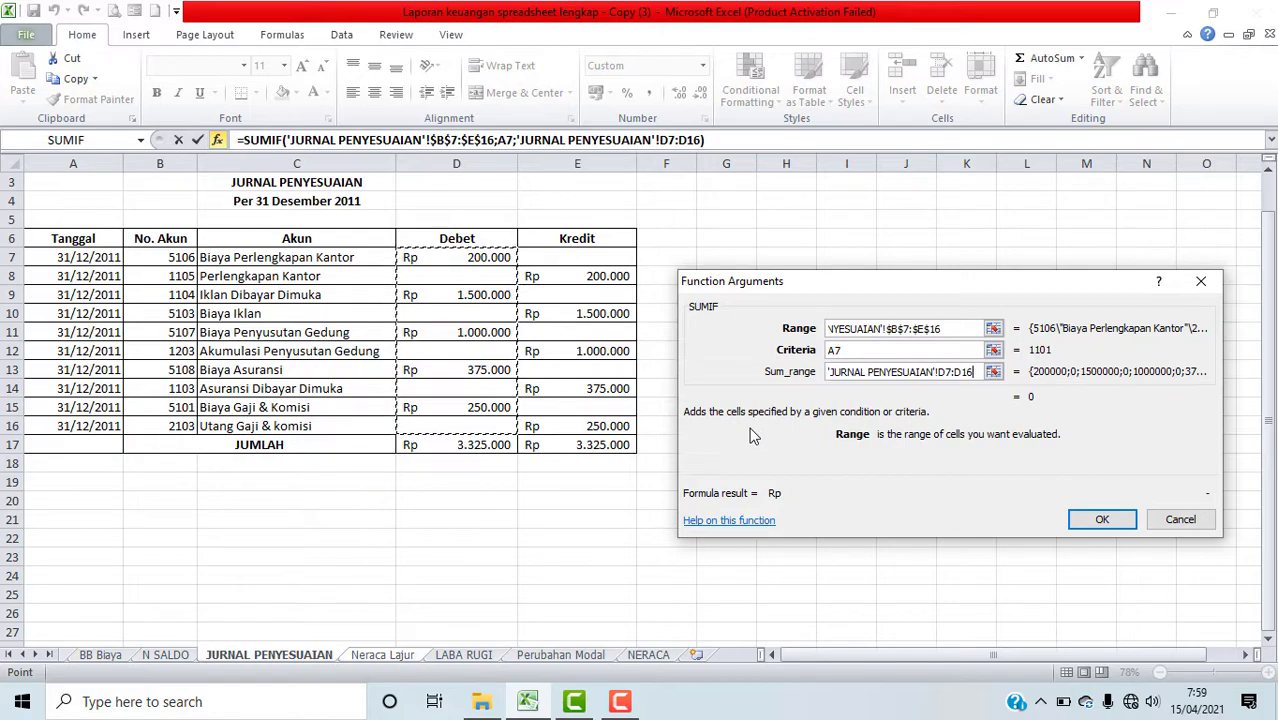
{"action": "key", "text": "F4"}
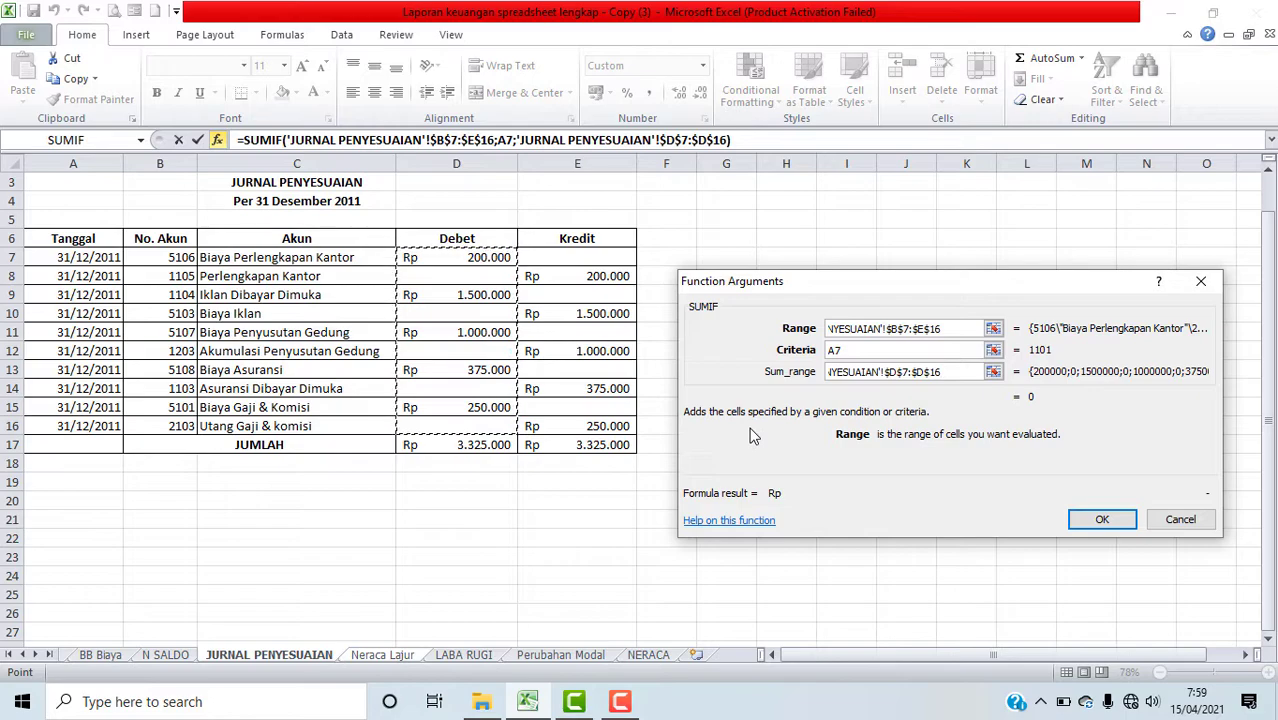
{"action": "left_click", "coordinate": [1118, 530]}
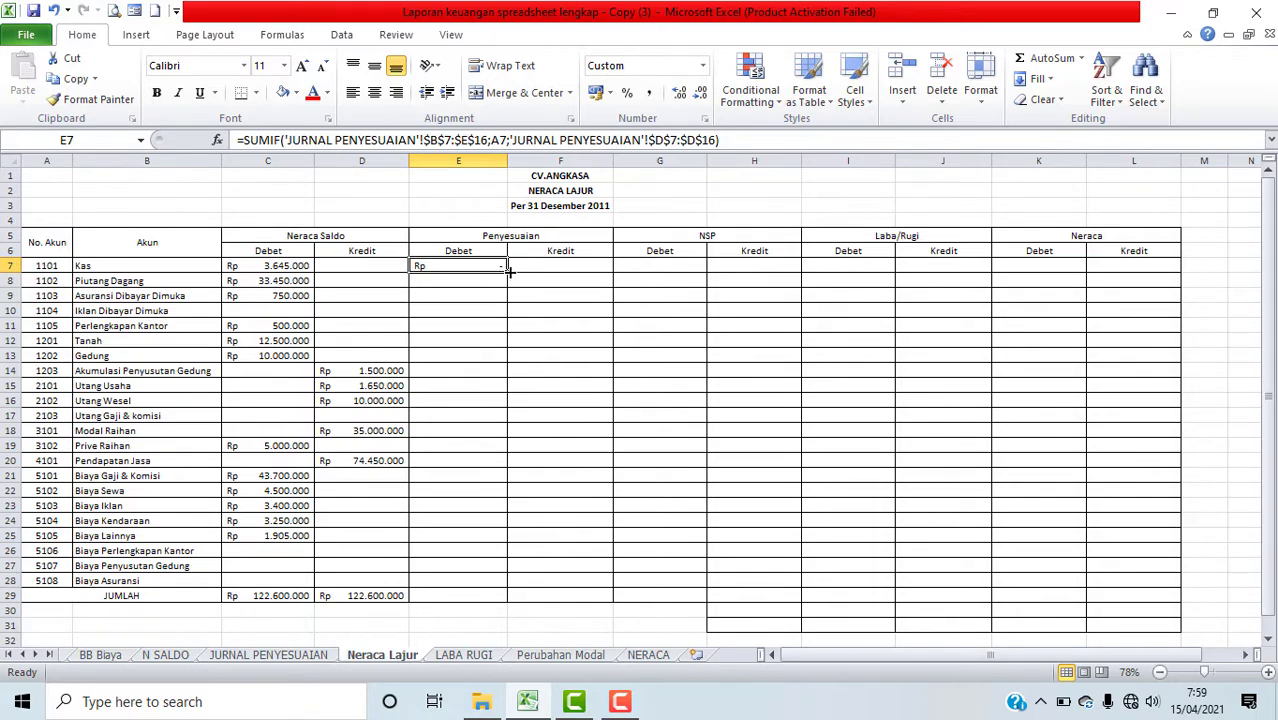
Step: Fill the Penyesuaian debit formula down from E7 to E28 and apply the custom Rp number format
{"action": "left_click_drag", "start_coordinate": [507, 270], "coordinate": [499, 591]}
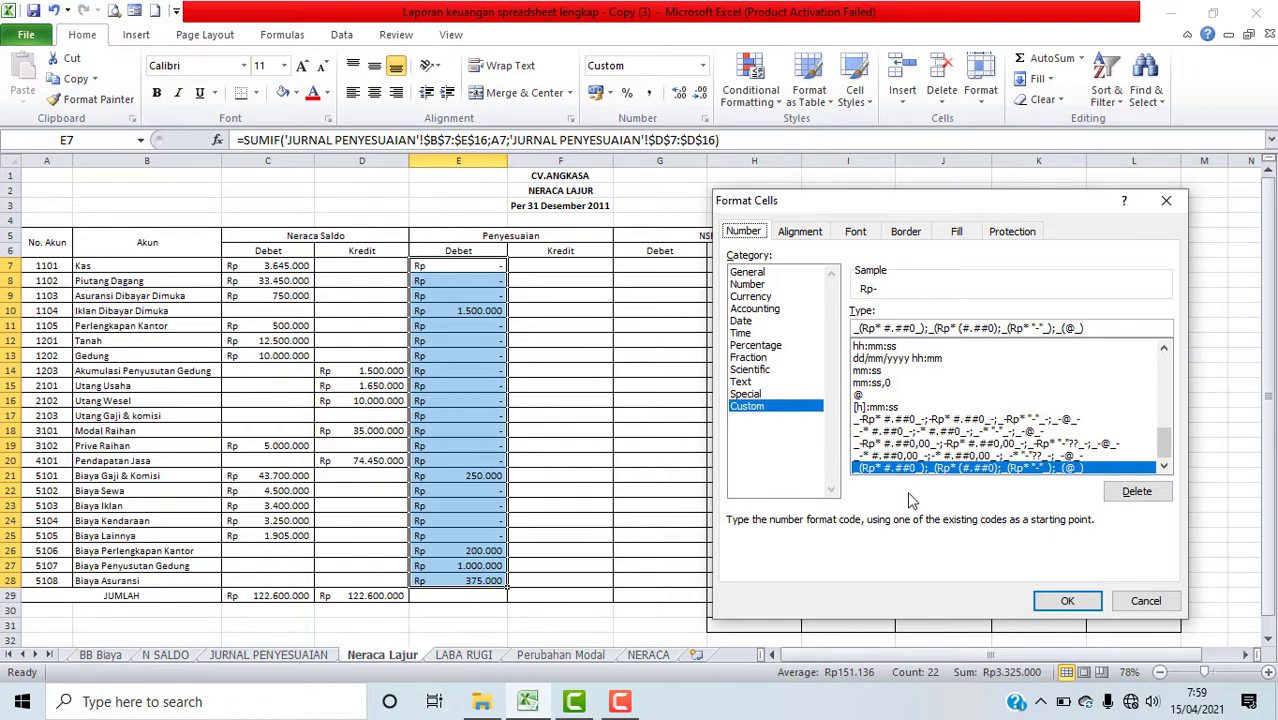
{"action": "left_click", "coordinate": [1060, 602]}
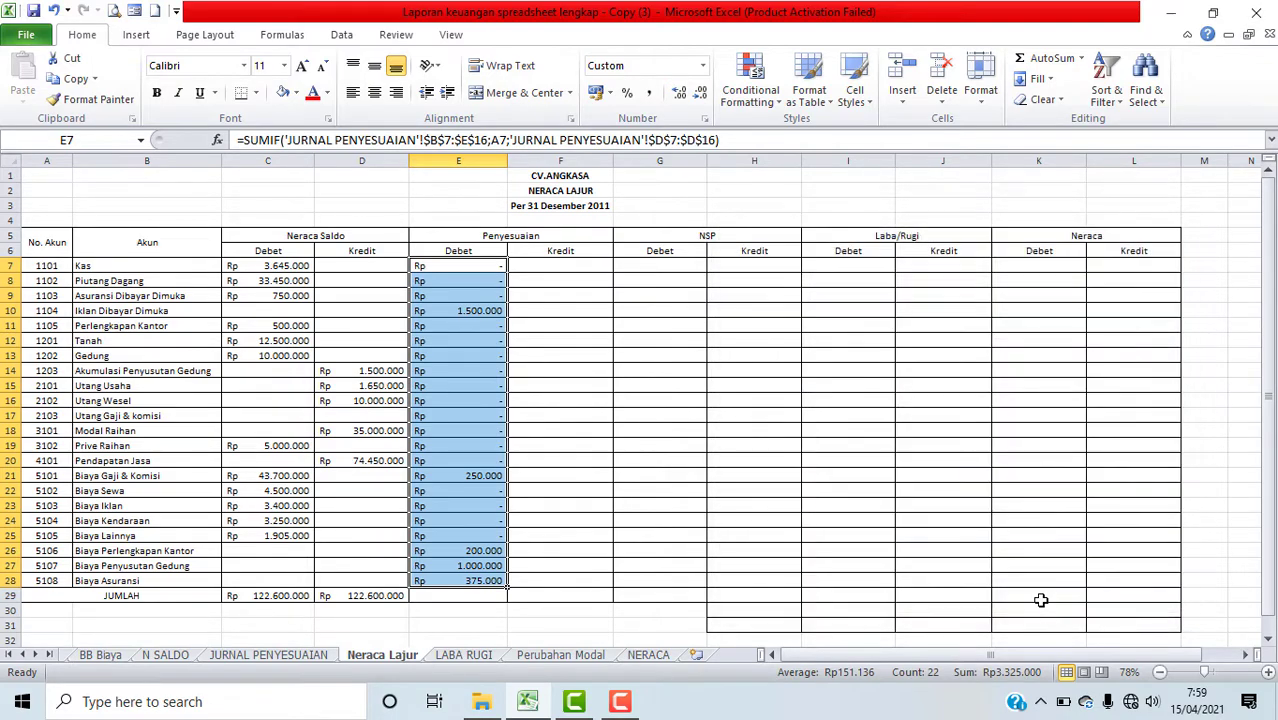
Step: Copy the column total SUM formula from D29 into E29 for the Penyesuaian debit column
{"action": "left_click", "coordinate": [370, 597]}
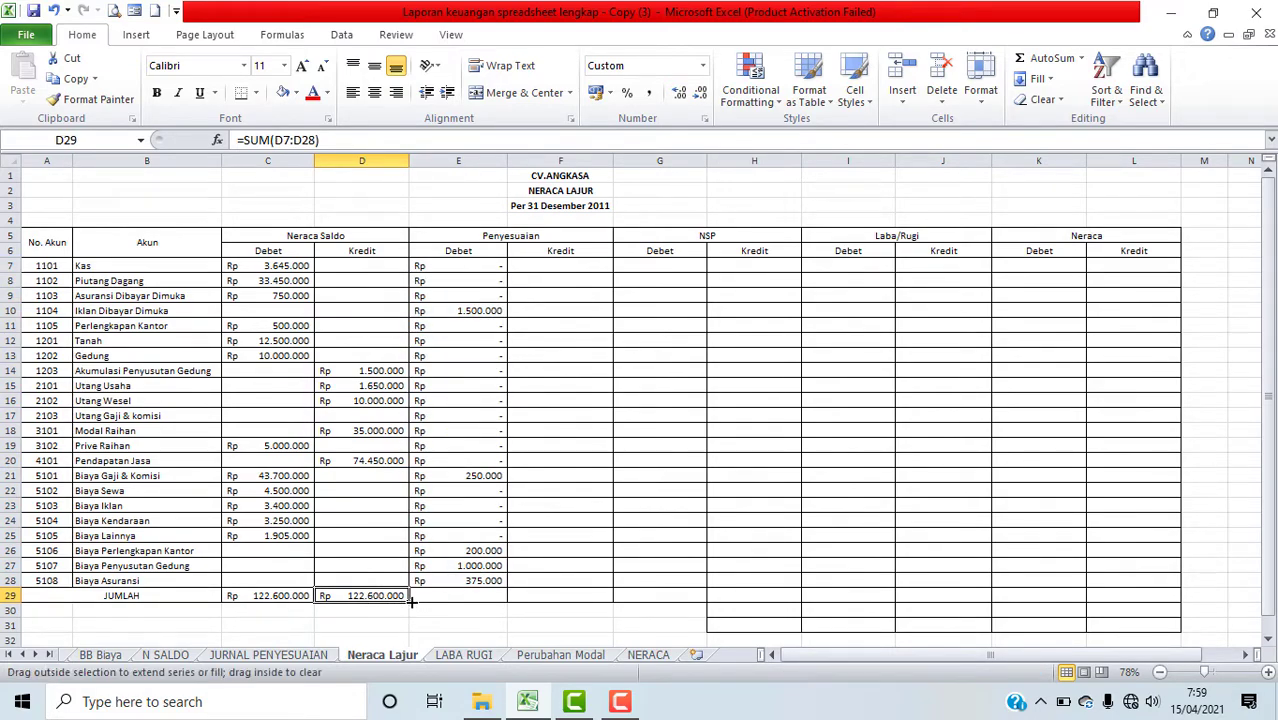
{"action": "left_click_drag", "start_coordinate": [449, 607], "coordinate": [470, 600]}
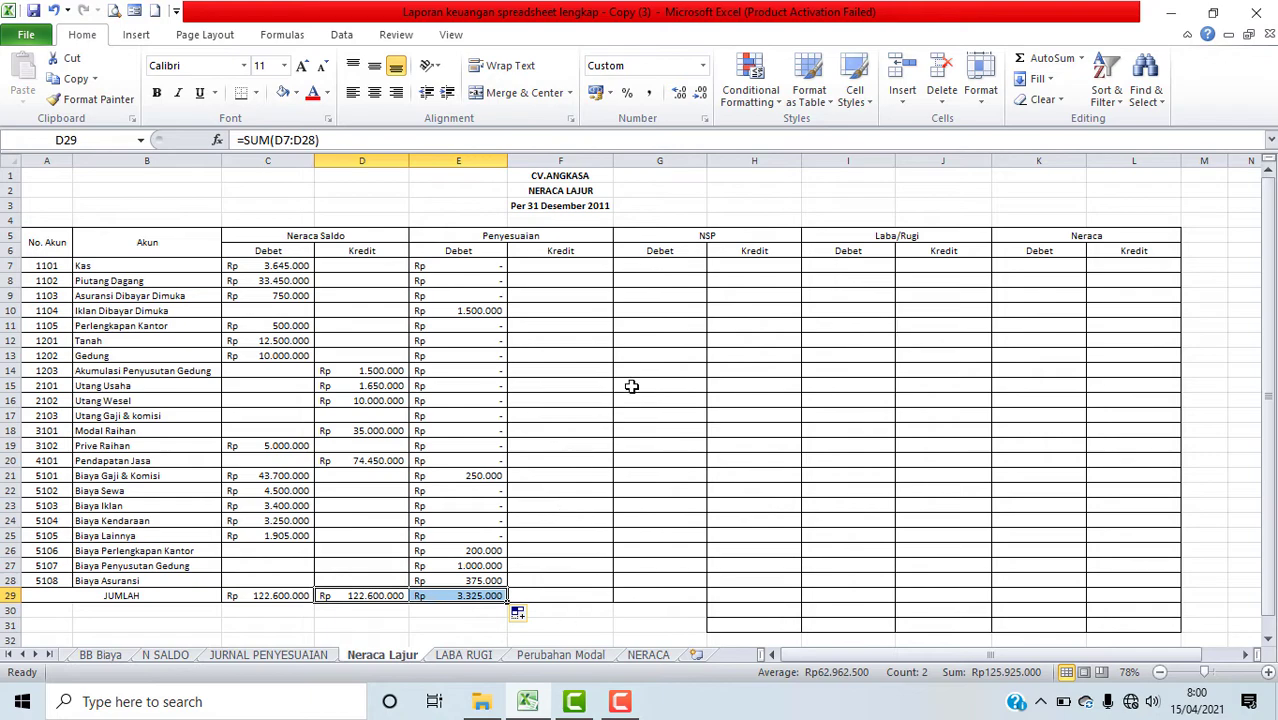
Step: Start a SUMIF function in cell F7, picking it from the Most Recently Used category
{"action": "left_click", "coordinate": [561, 265]}
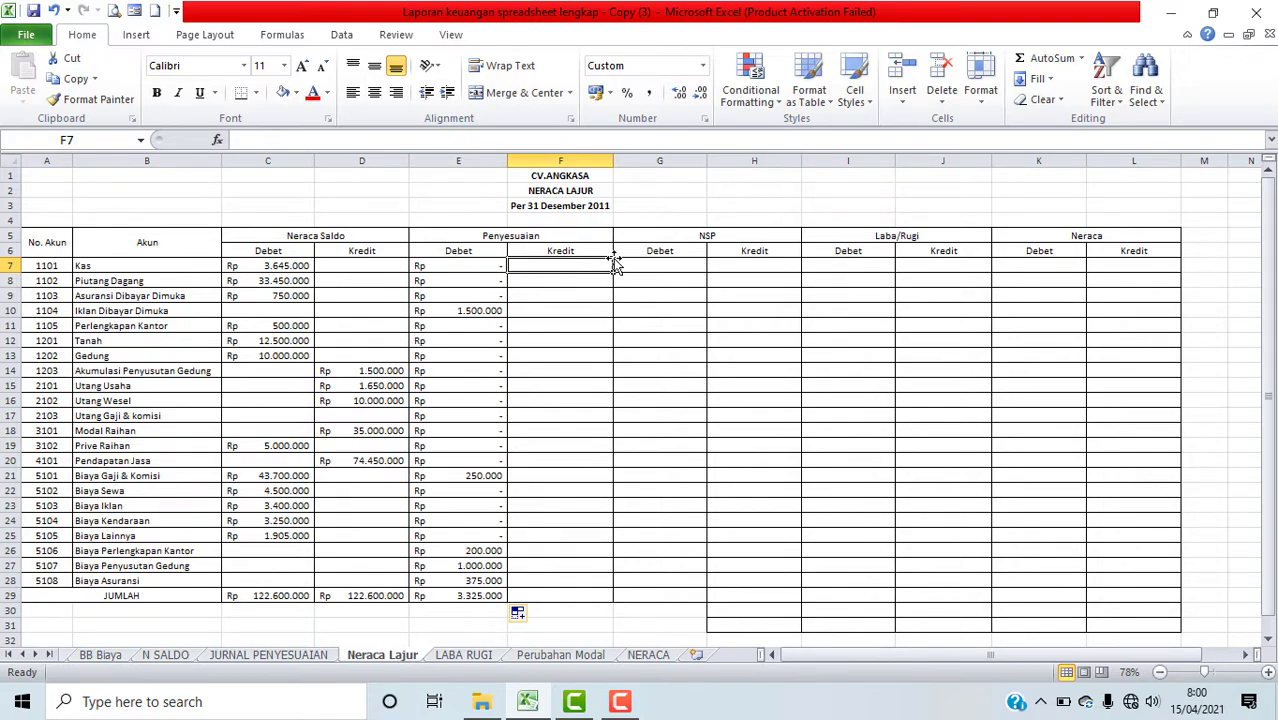
{"action": "left_click", "coordinate": [218, 142]}
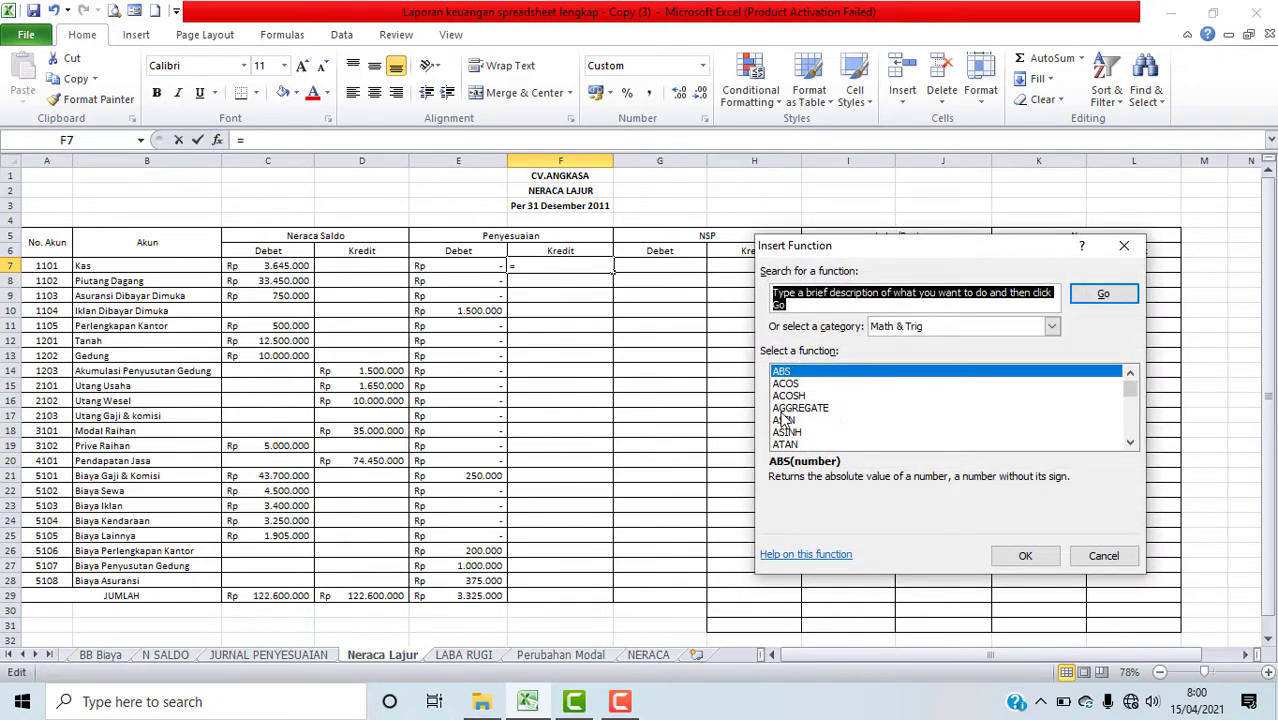
{"action": "left_click", "coordinate": [840, 410]}
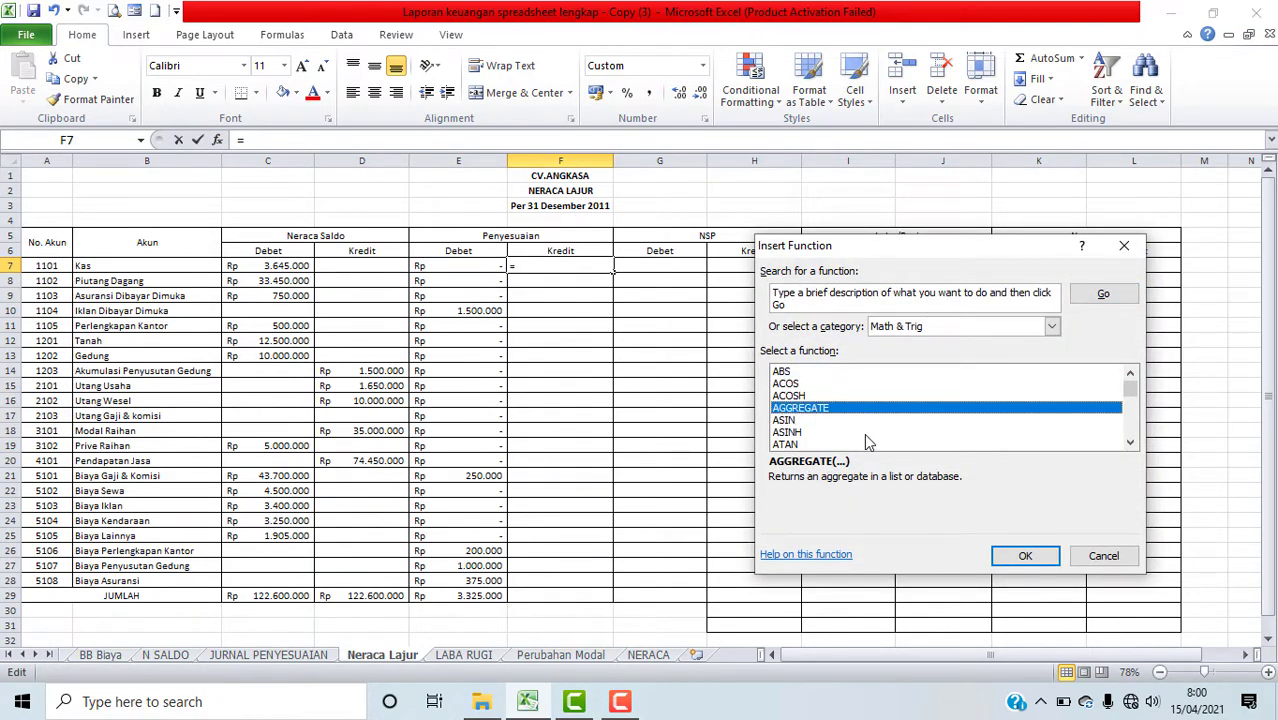
{"action": "left_click", "coordinate": [1051, 327]}
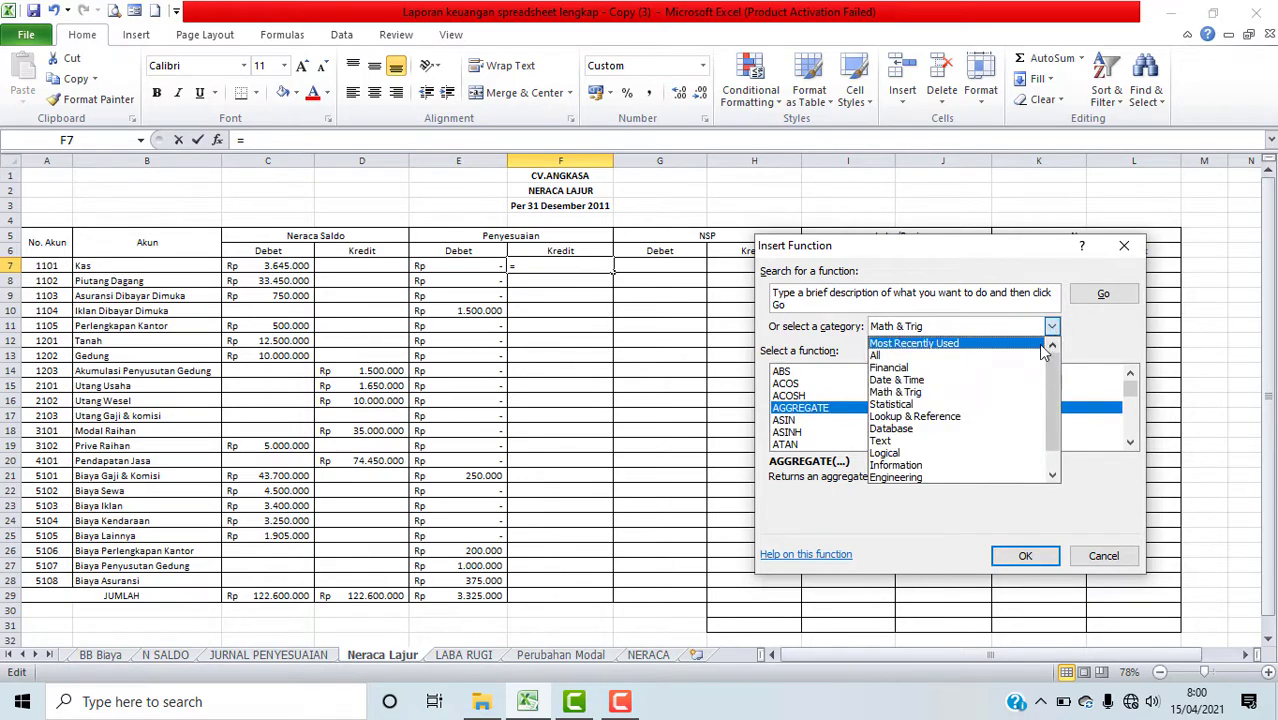
{"action": "left_click", "coordinate": [1041, 344]}
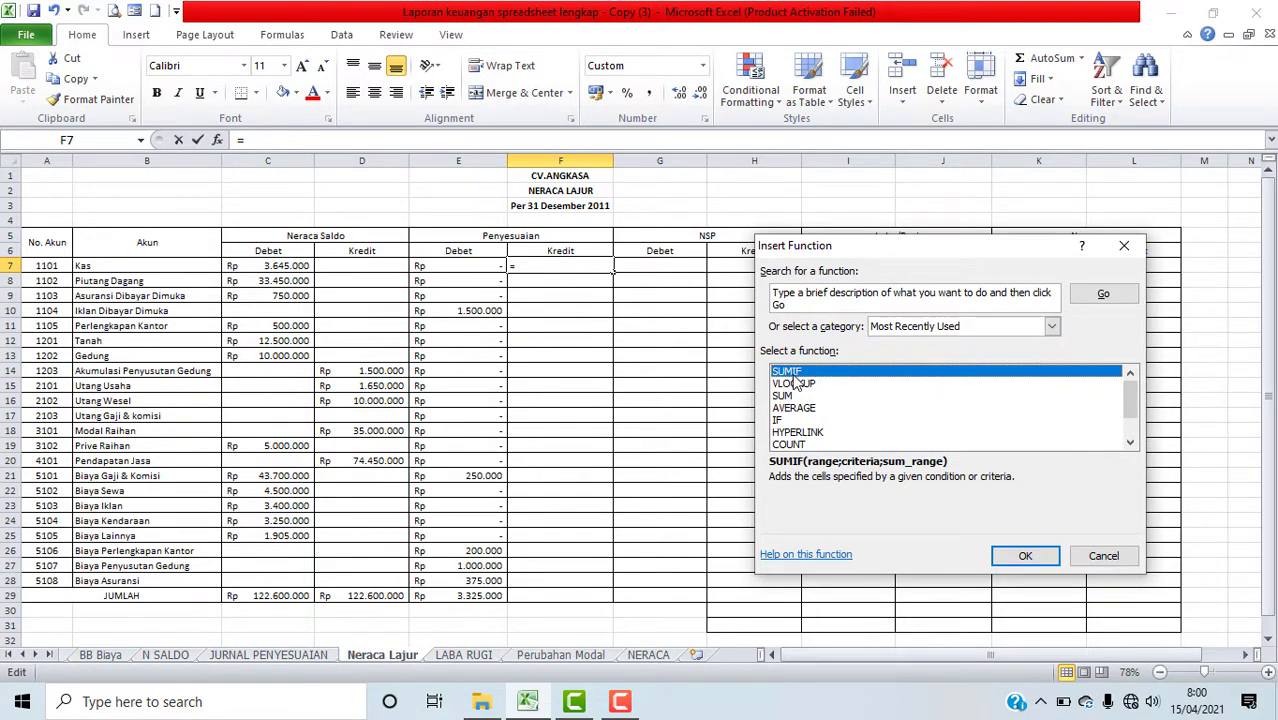
{"action": "left_click", "coordinate": [1012, 554]}
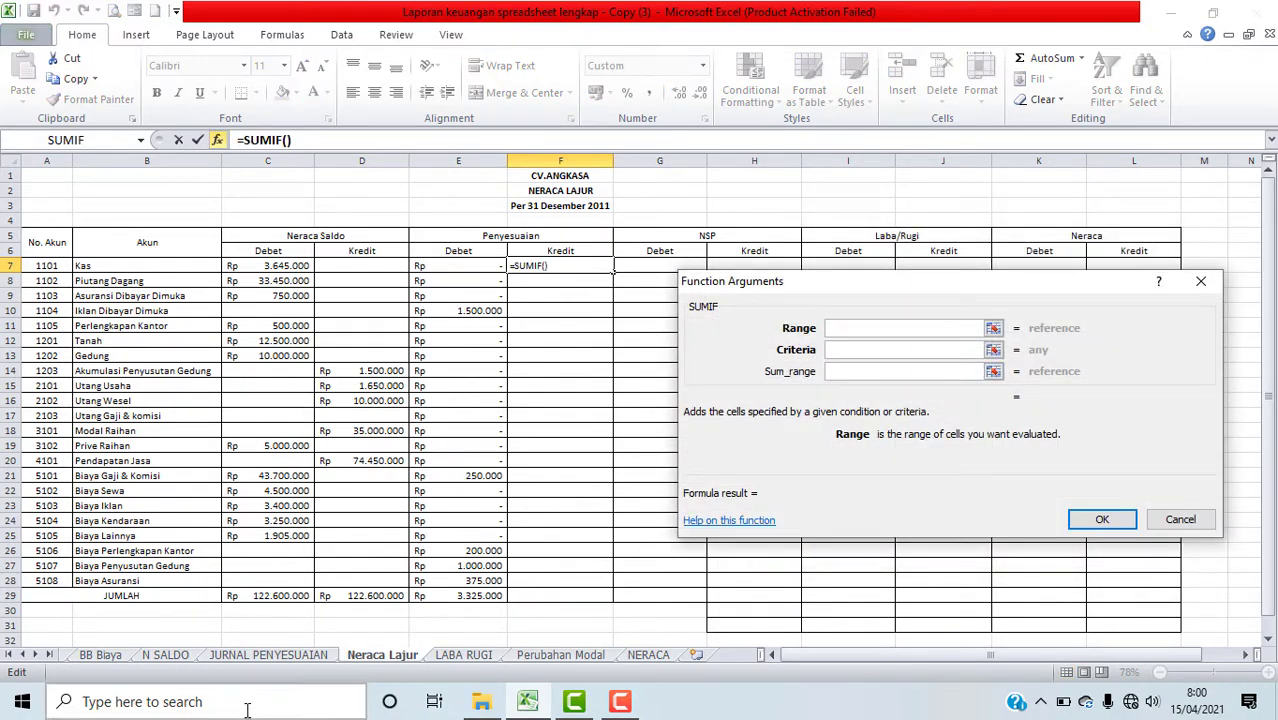
Step: Set the SUMIF range to 'JURNAL PENYESUAIAN'!$B$7:$E$16 as an absolute reference and the criteria to A7
{"action": "left_click", "coordinate": [238, 655]}
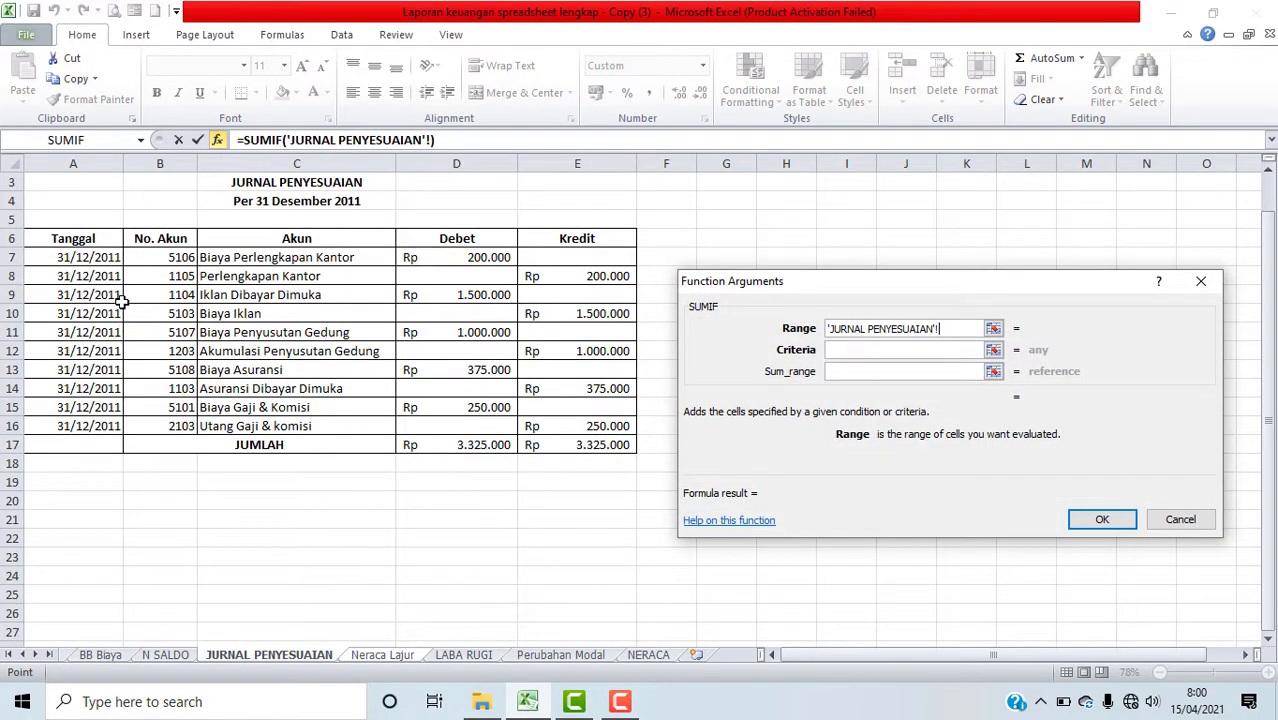
{"action": "left_click_drag", "start_coordinate": [147, 259], "coordinate": [583, 416]}
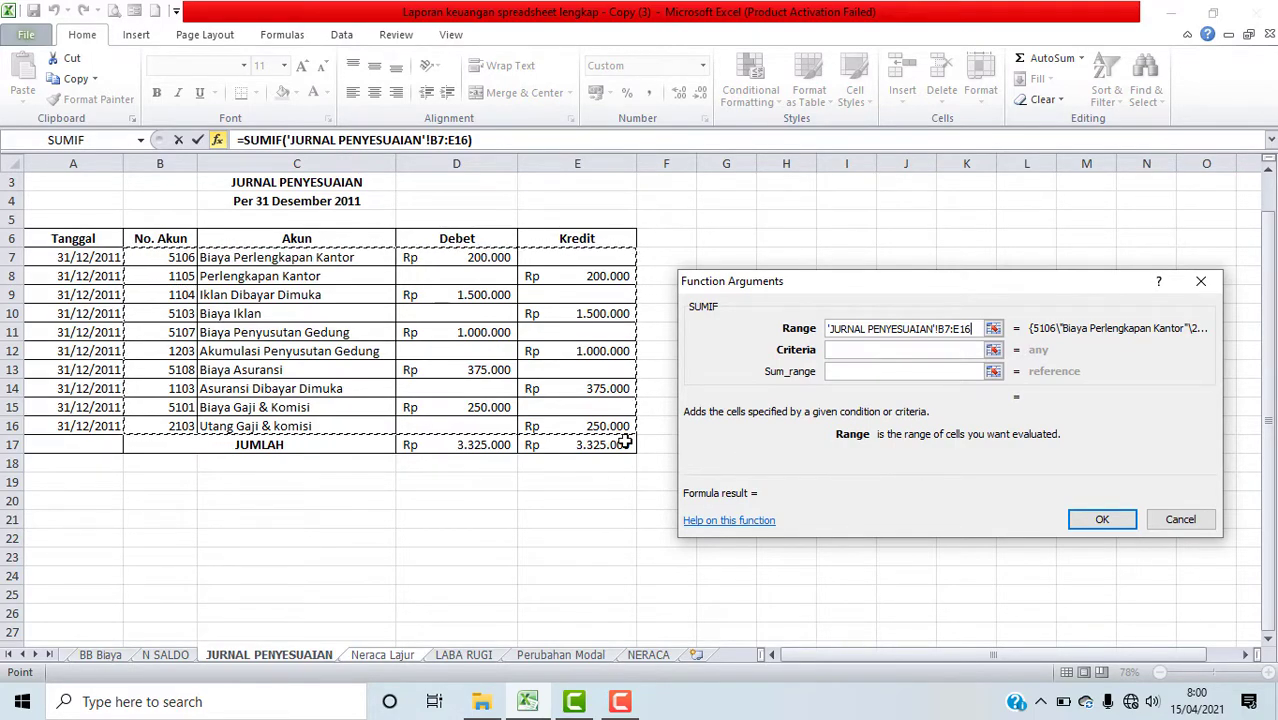
{"action": "key", "text": "F4"}
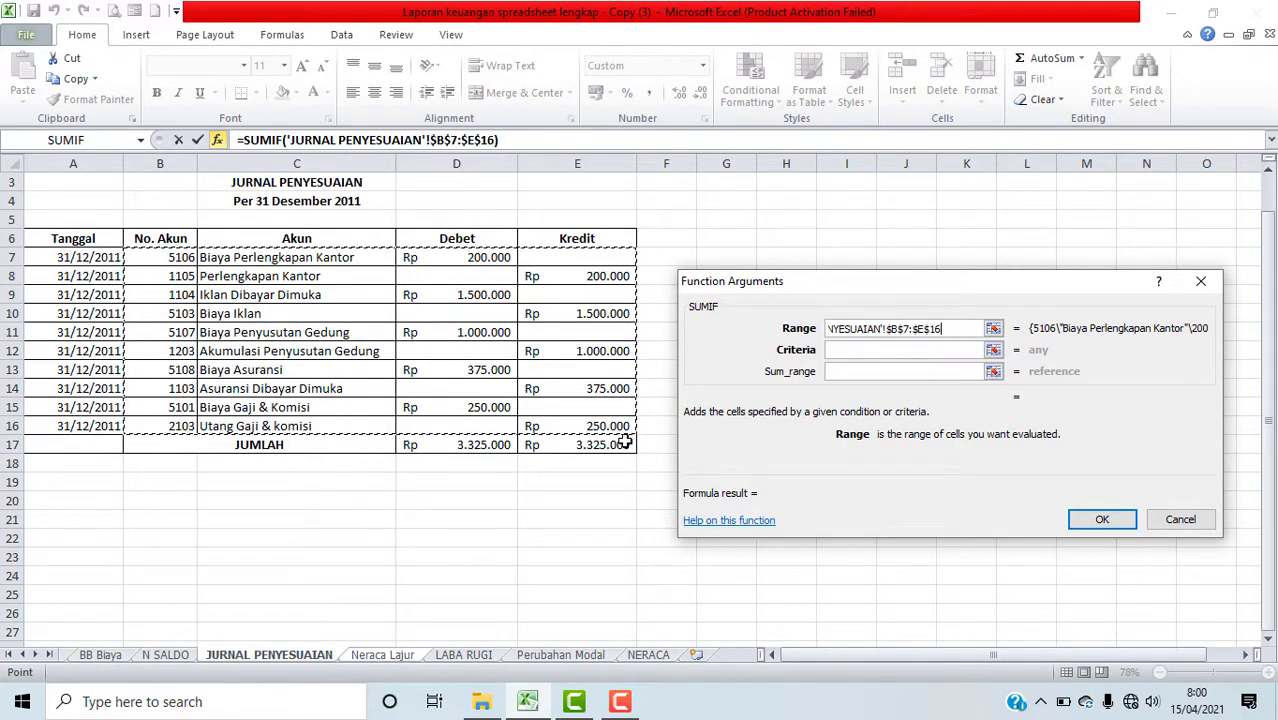
{"action": "left_click", "coordinate": [853, 350]}
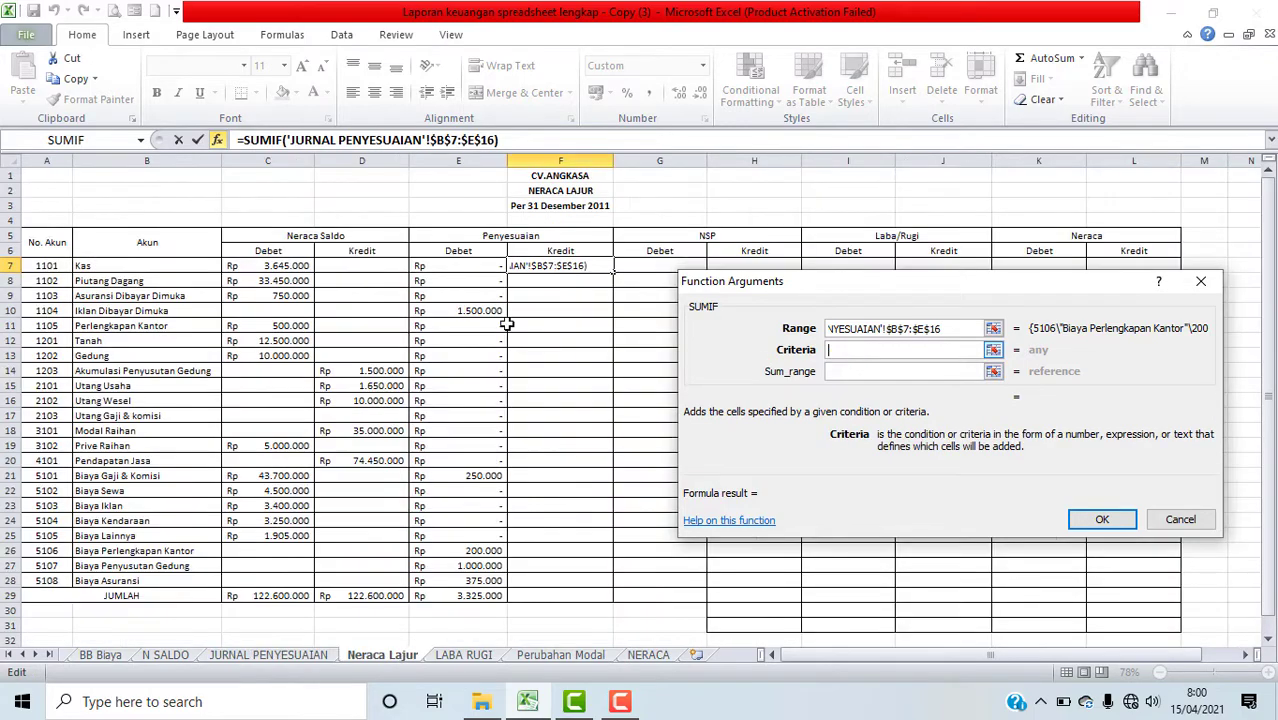
{"action": "left_click", "coordinate": [48, 266]}
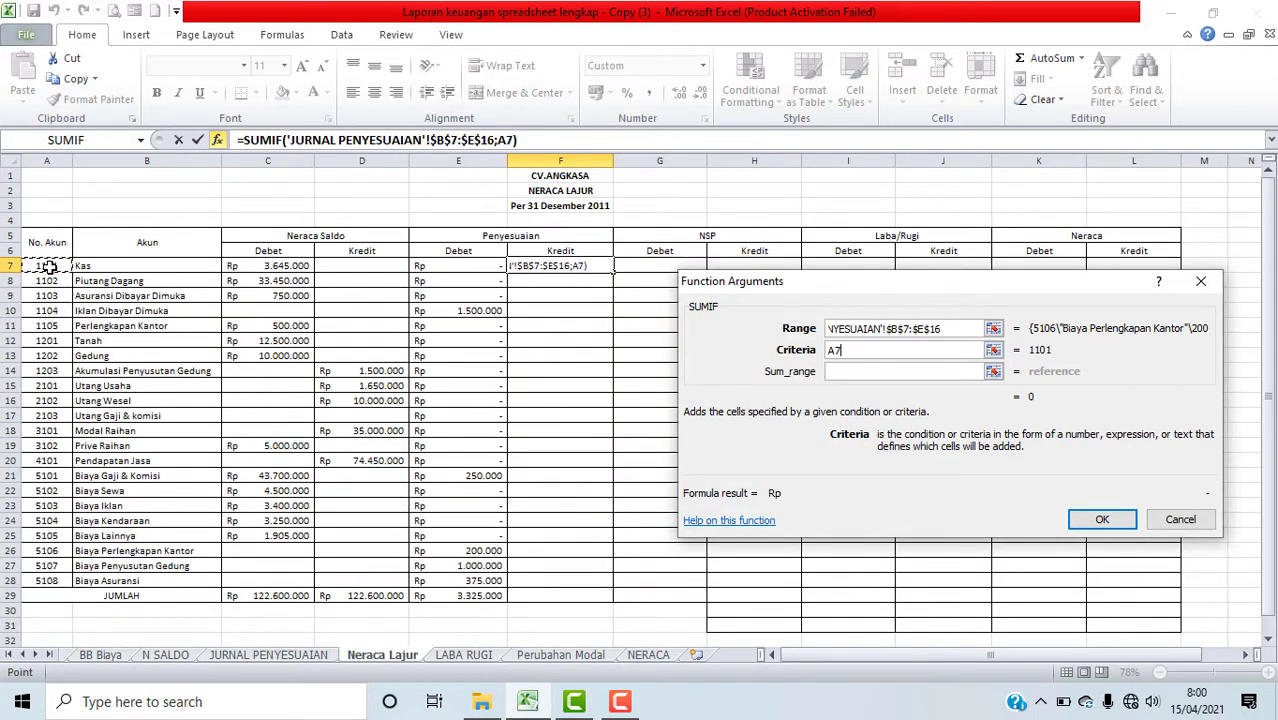
Step: Set the sum range to 'JURNAL PENYESUAIAN'!$E$7:$E$16 as an absolute reference and confirm the SUMIF formula in F7
{"action": "left_click", "coordinate": [860, 371]}
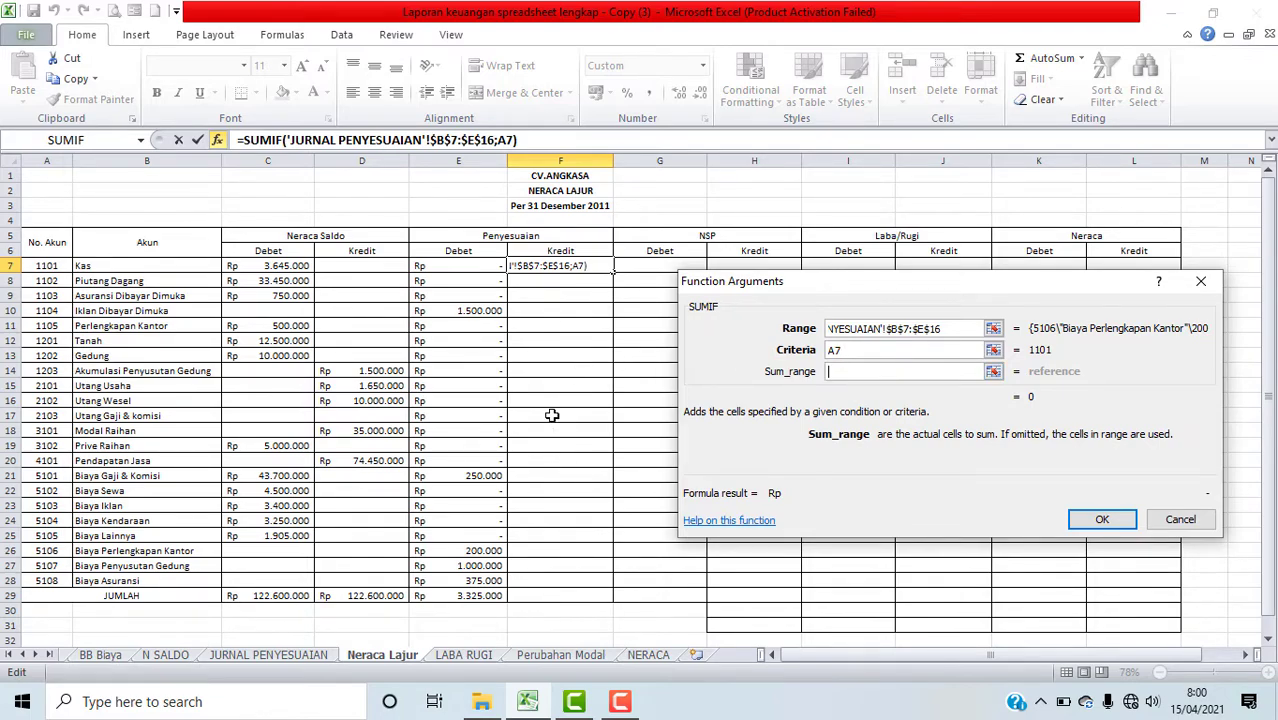
{"action": "left_click", "coordinate": [294, 653]}
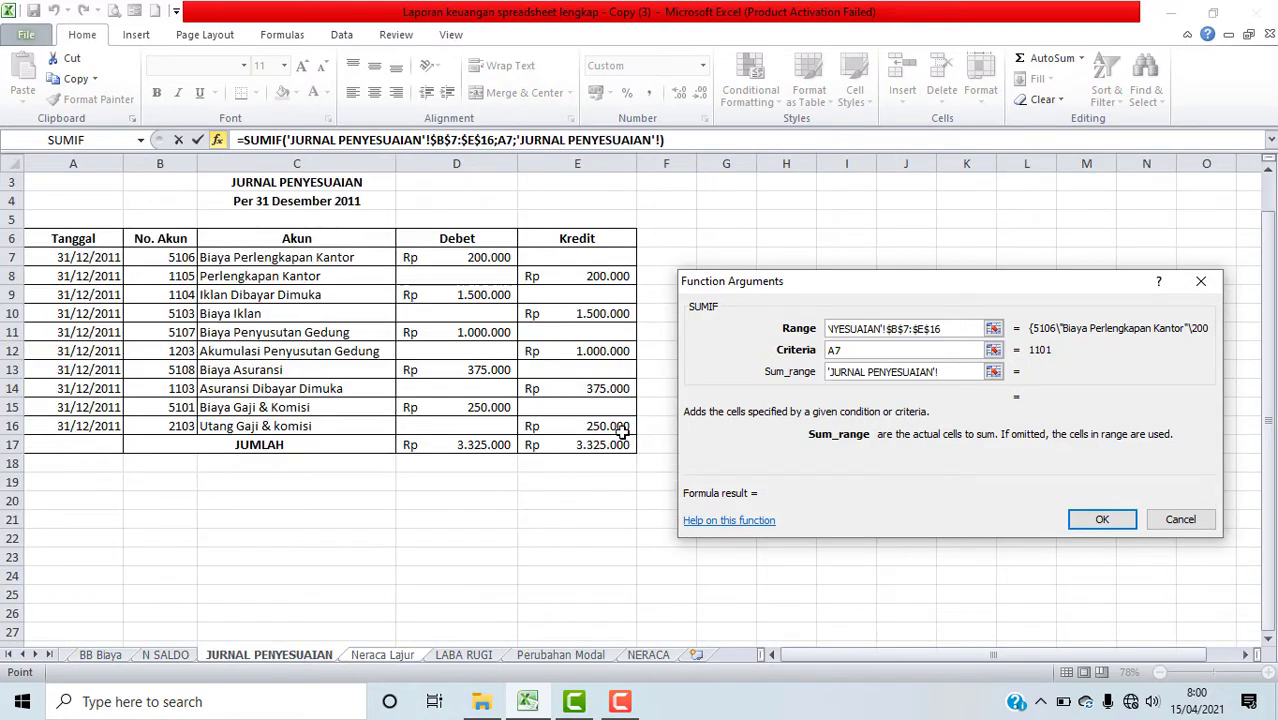
{"action": "left_click_drag", "start_coordinate": [605, 258], "coordinate": [620, 425]}
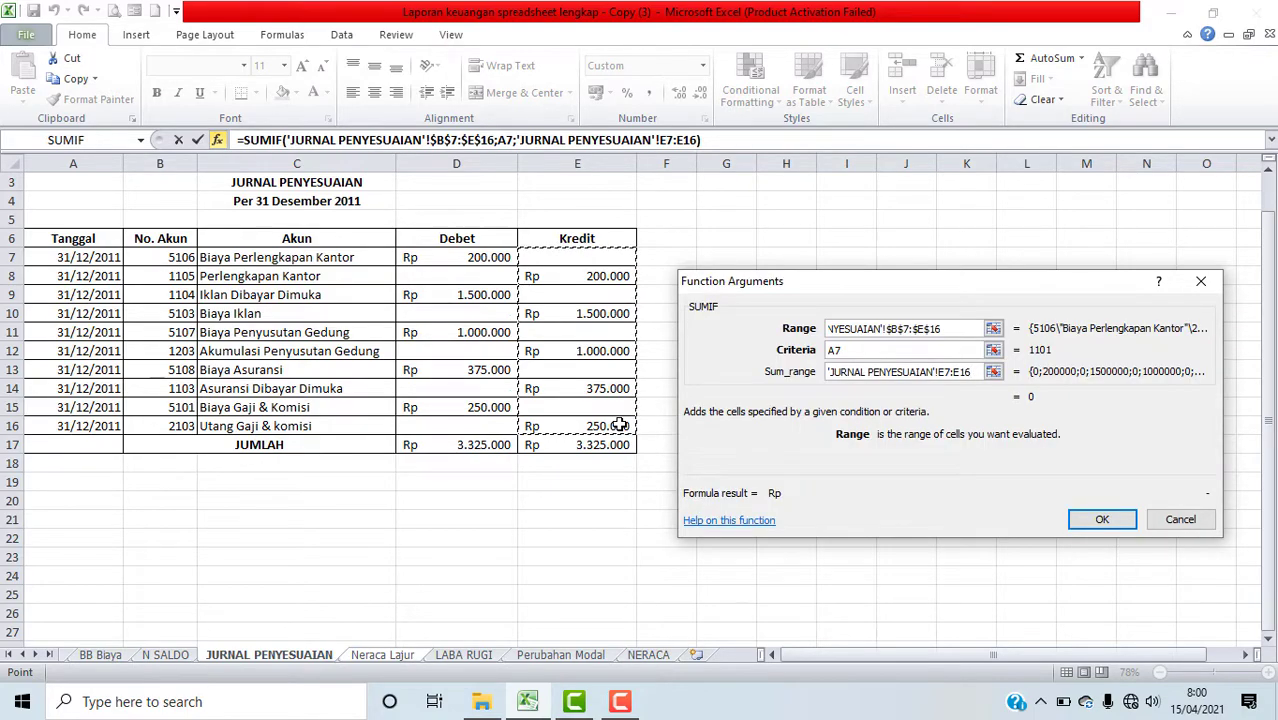
{"action": "key", "text": "F4"}
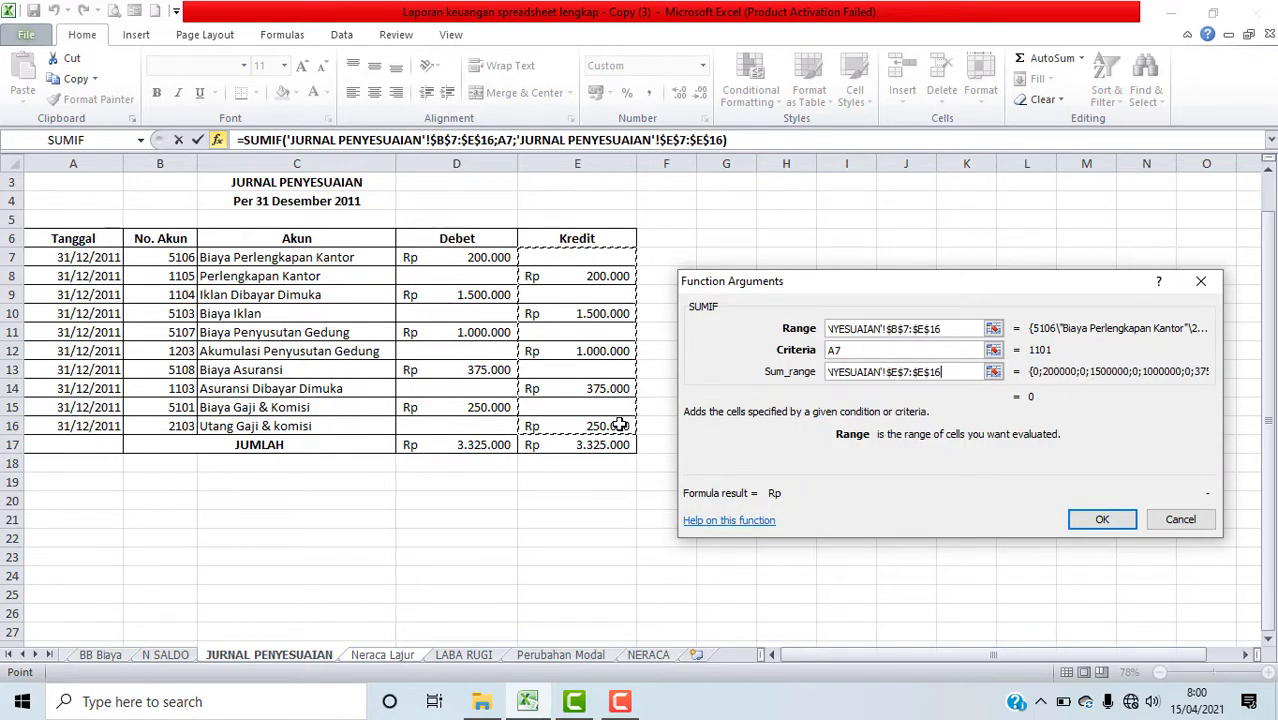
{"action": "left_click", "coordinate": [1102, 521]}
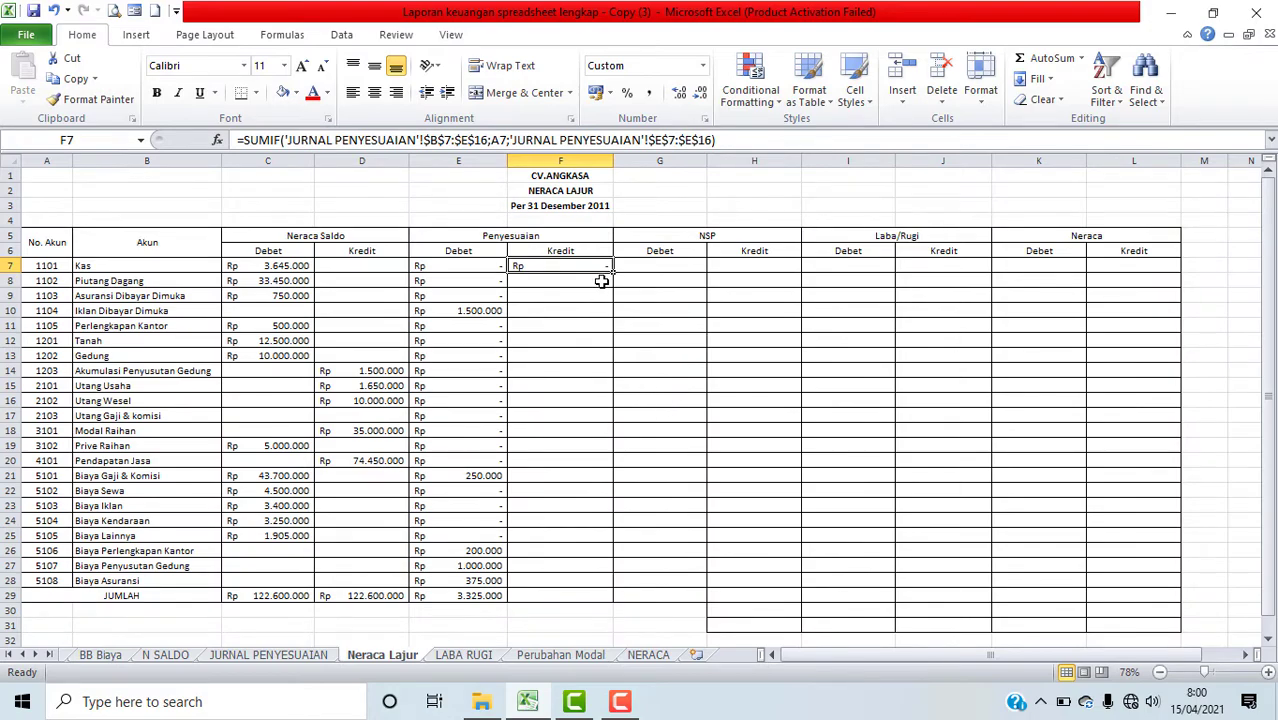
Step: Fill the Penyesuaian kredit formula down from F7 to F28 and copy the total formula from E29 into F29
{"action": "left_click_drag", "start_coordinate": [614, 271], "coordinate": [599, 580]}
{"action": "left_click", "coordinate": [458, 594]}
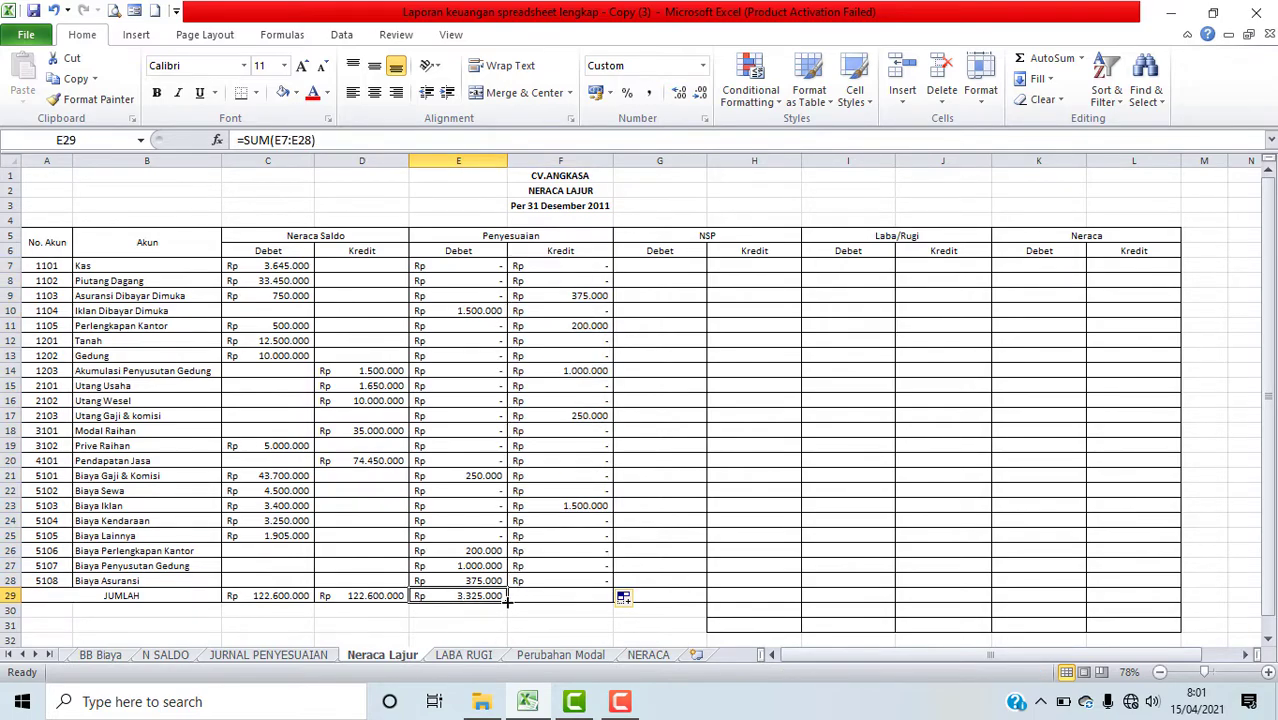
{"action": "left_click_drag", "start_coordinate": [507, 601], "coordinate": [578, 601]}
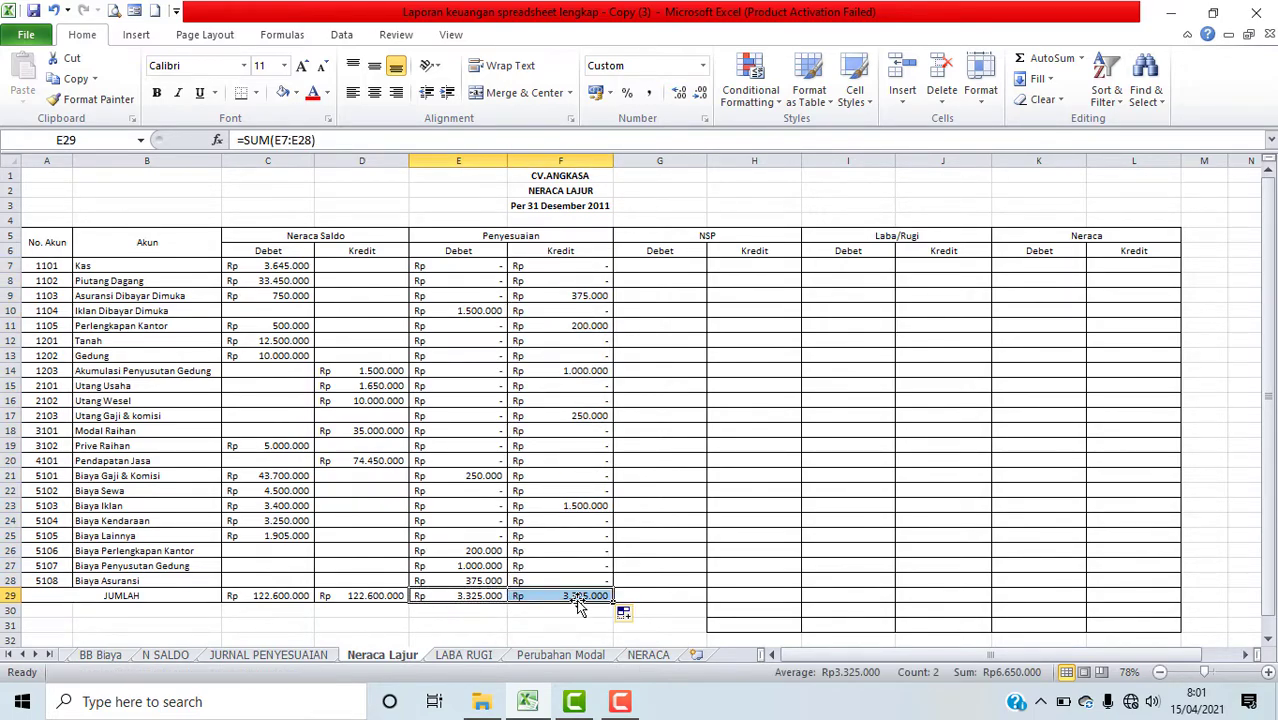
Step: Review the adjustment journal sheet and the Penyesuaian formulas on the Neraca Lajur sheet
{"action": "left_click", "coordinate": [633, 566]}
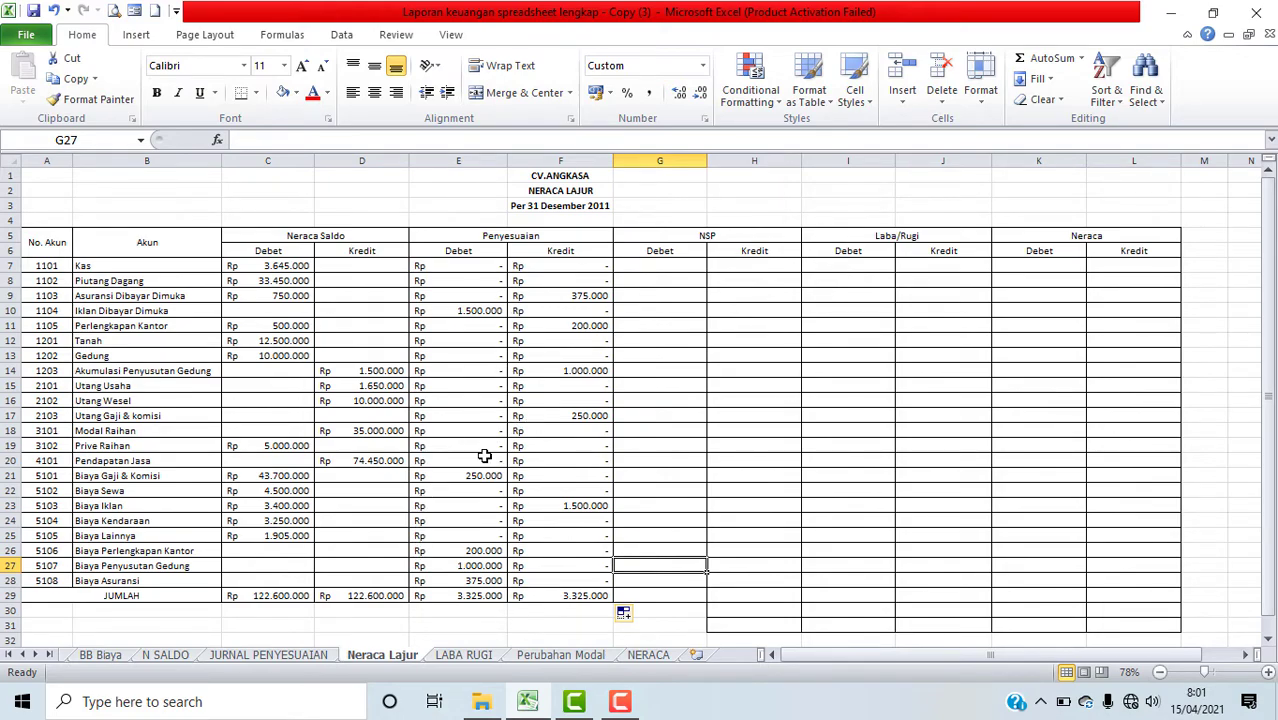
{"action": "left_click", "coordinate": [300, 656]}
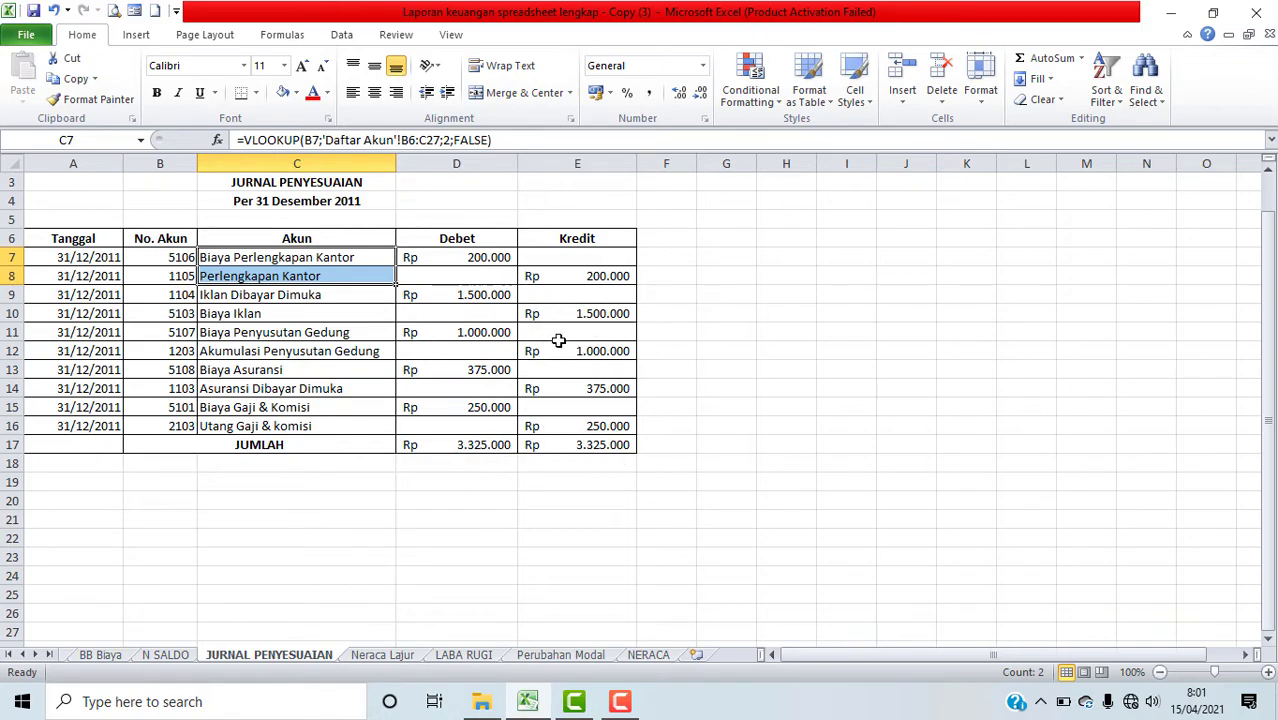
{"action": "left_click", "coordinate": [384, 656]}
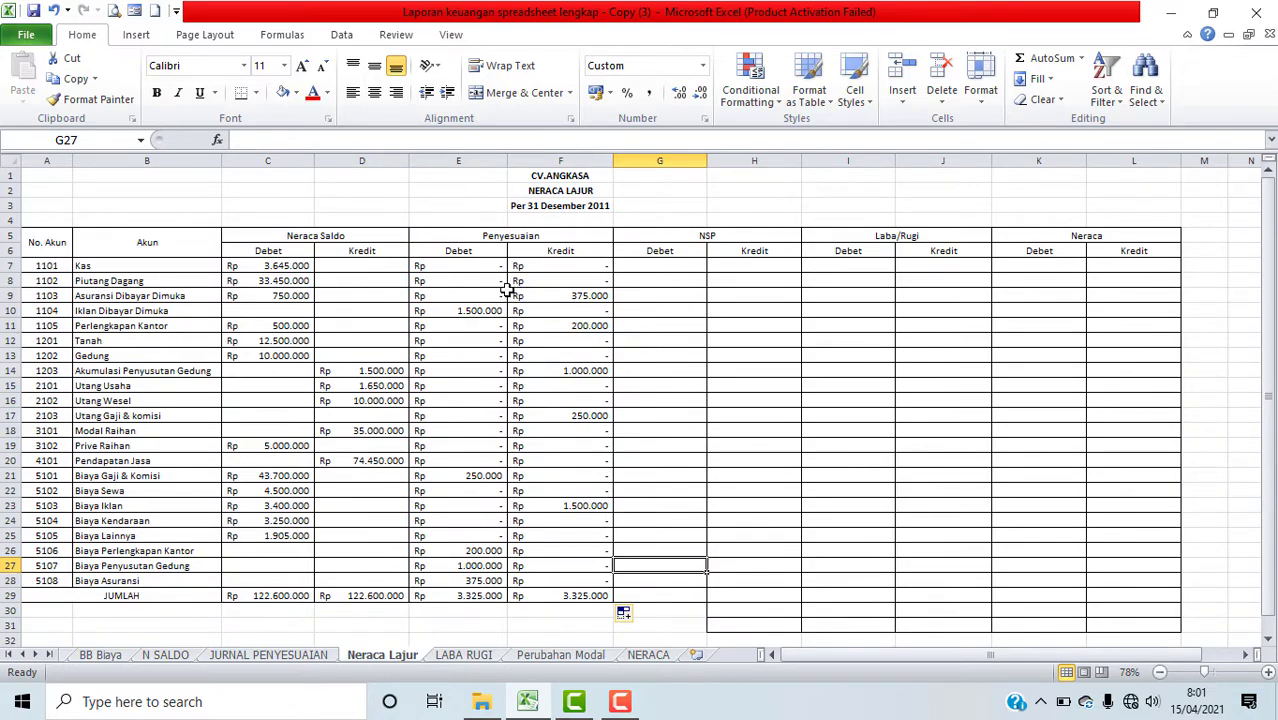
{"action": "left_click", "coordinate": [481, 265]}
{"action": "left_click", "coordinate": [572, 270]}
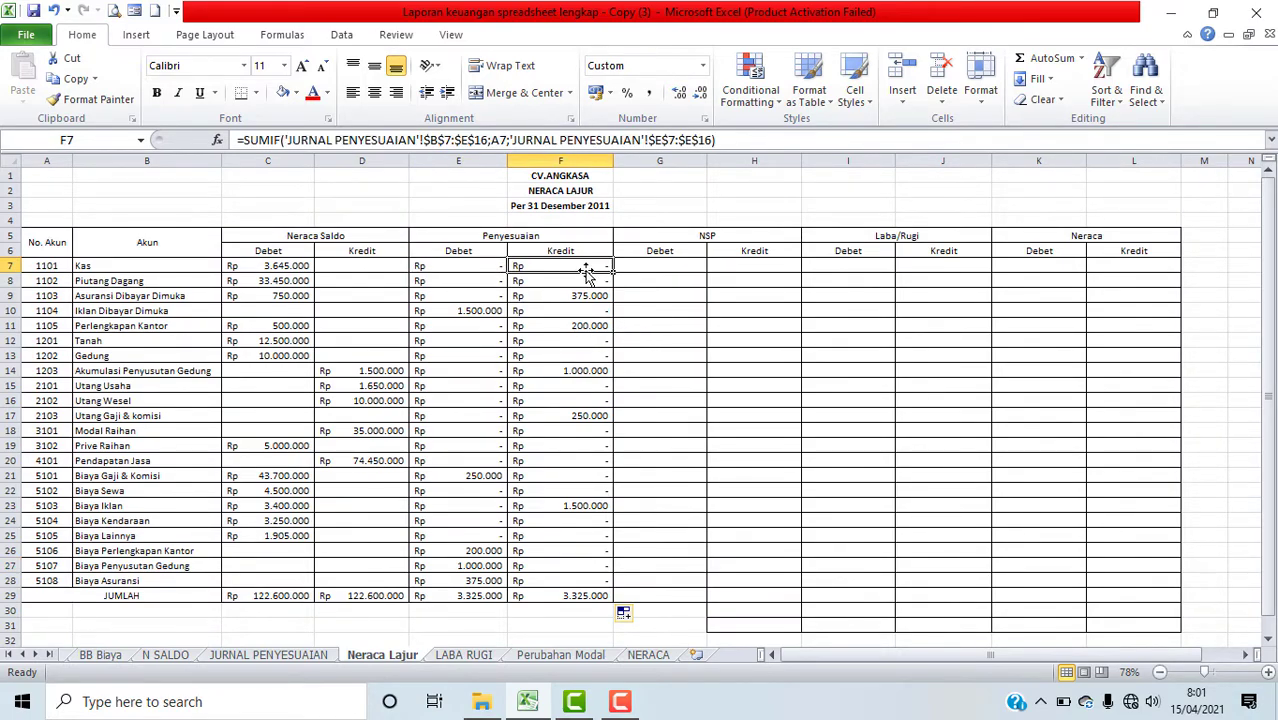
{"action": "left_click", "coordinate": [684, 270]}
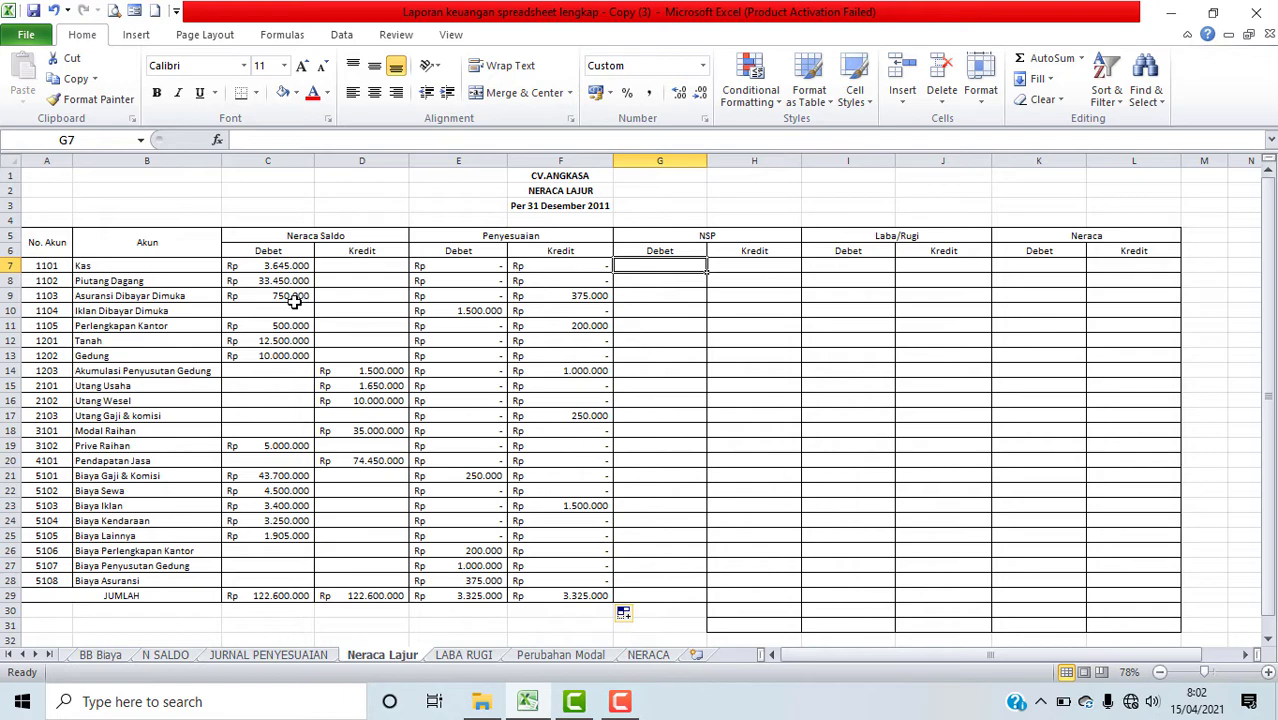
{"action": "left_click", "coordinate": [631, 296]}
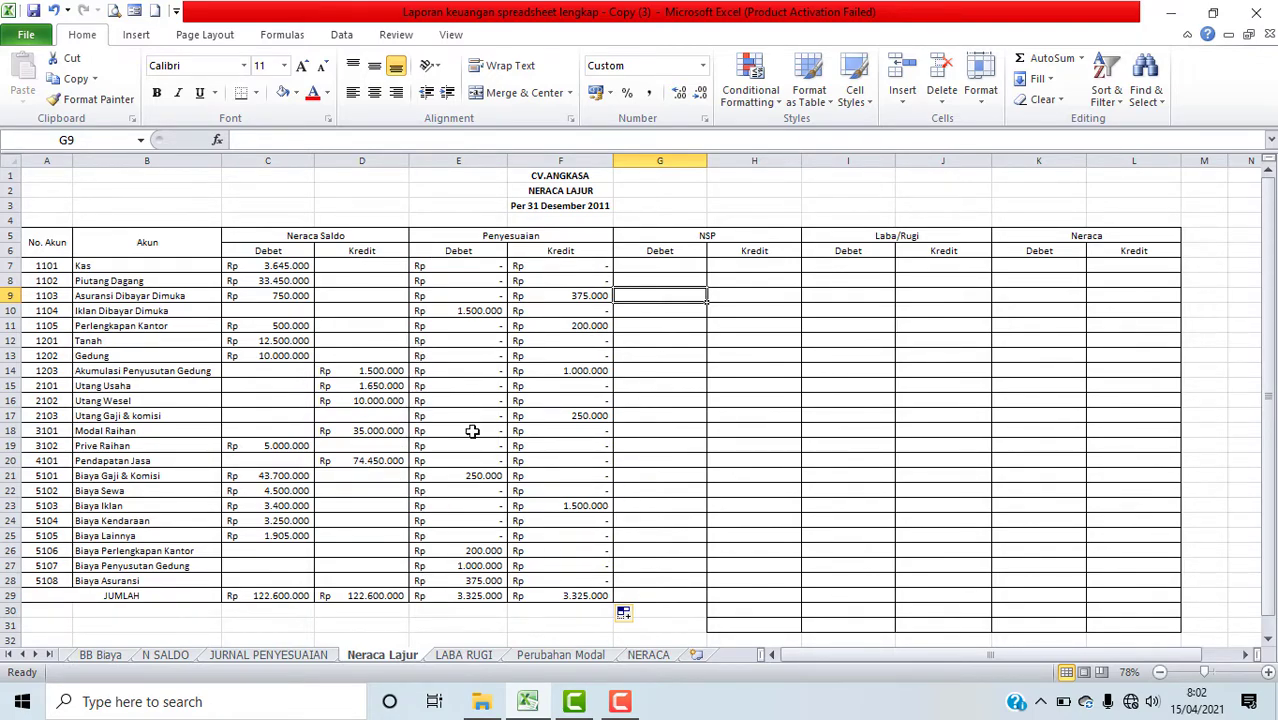
Step: Start an IF function in cell G7 for the NSP debit column, picking it from the Logical category
{"action": "left_click", "coordinate": [684, 264]}
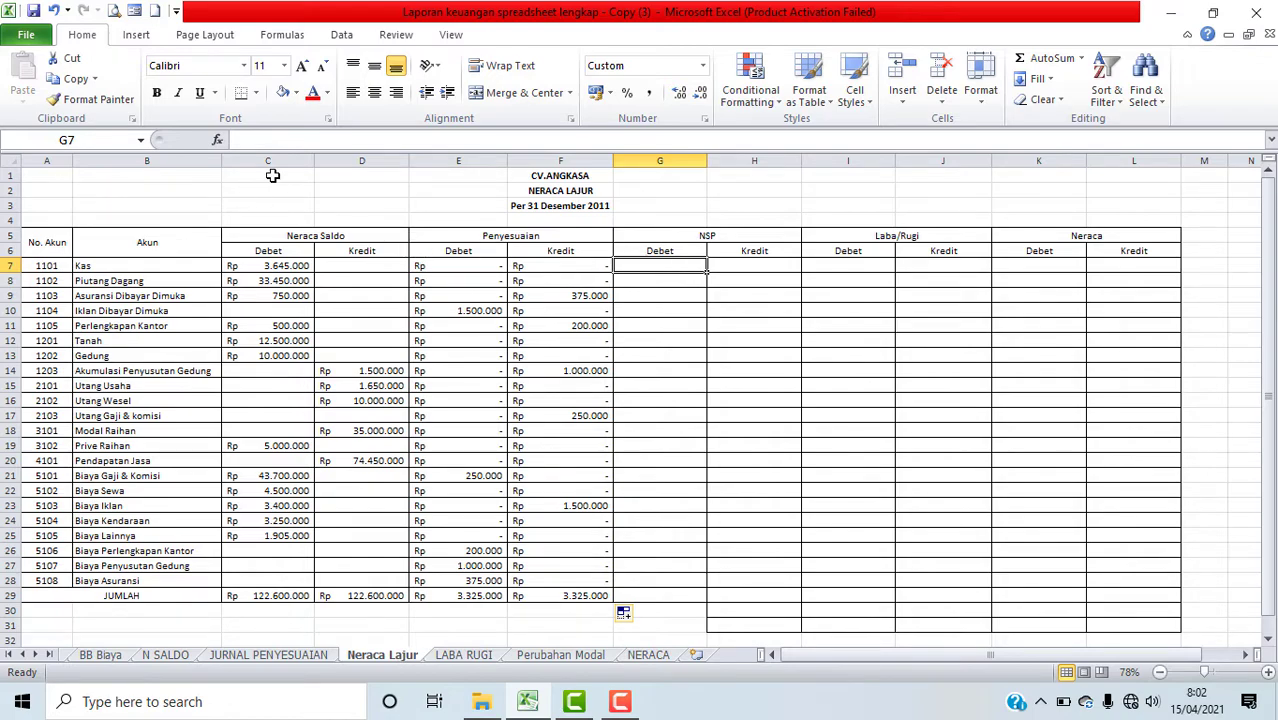
{"action": "left_click", "coordinate": [217, 142]}
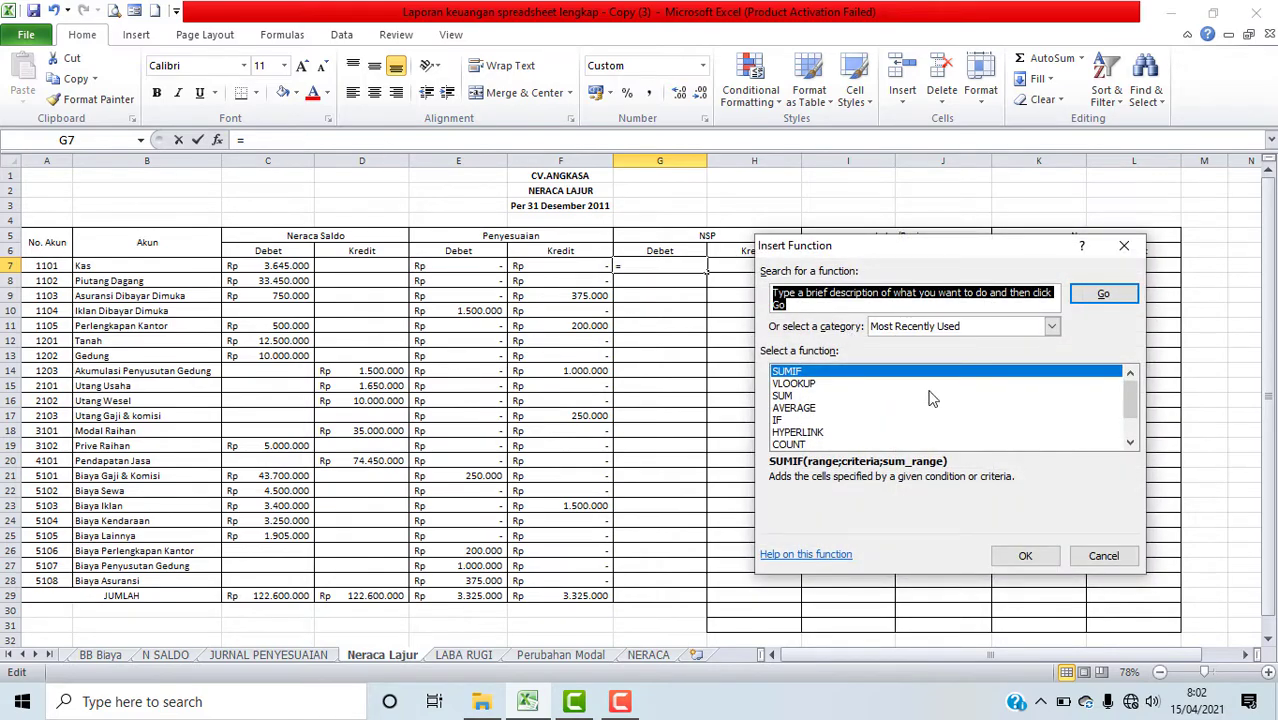
{"action": "left_click", "coordinate": [778, 421]}
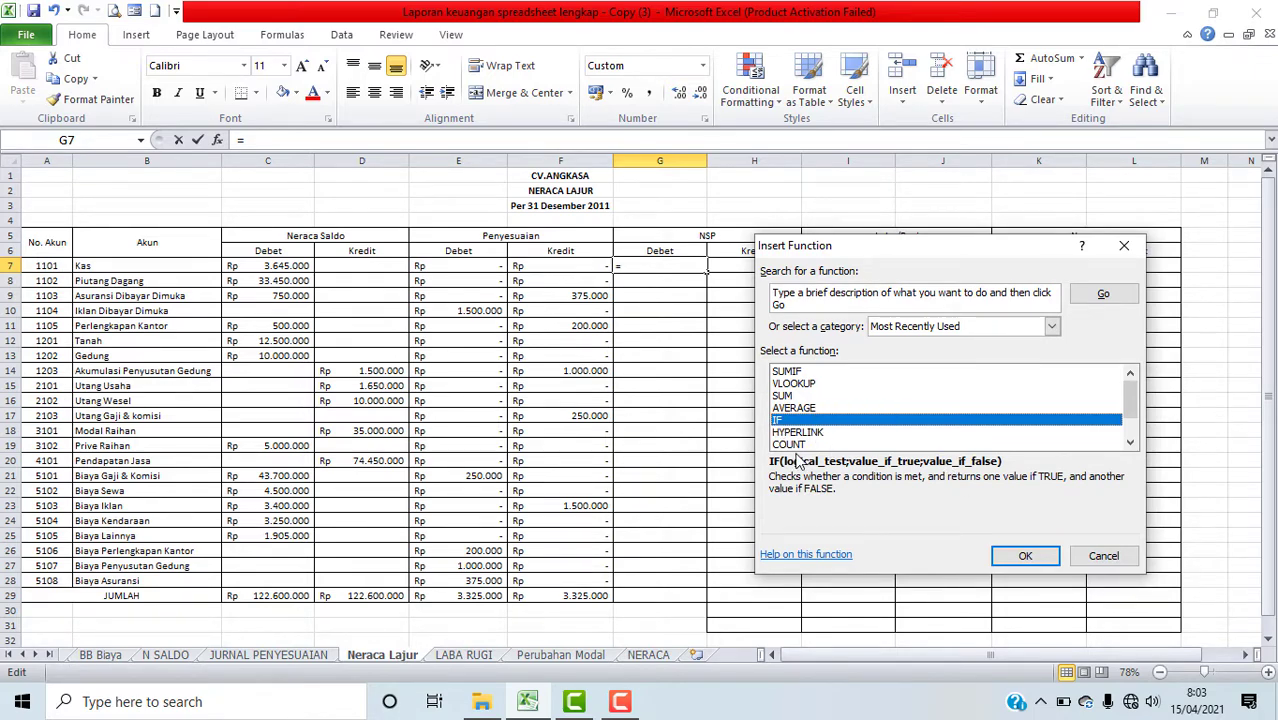
{"action": "left_click", "coordinate": [1052, 328]}
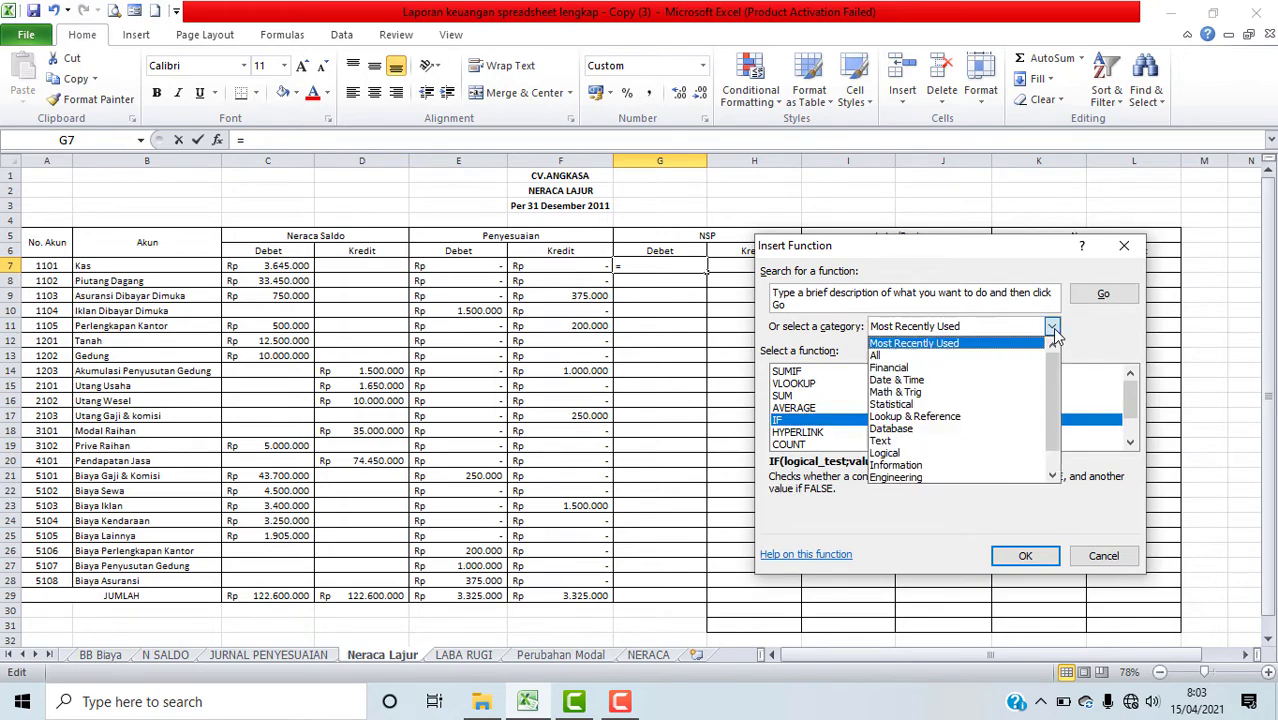
{"action": "left_click", "coordinate": [968, 456]}
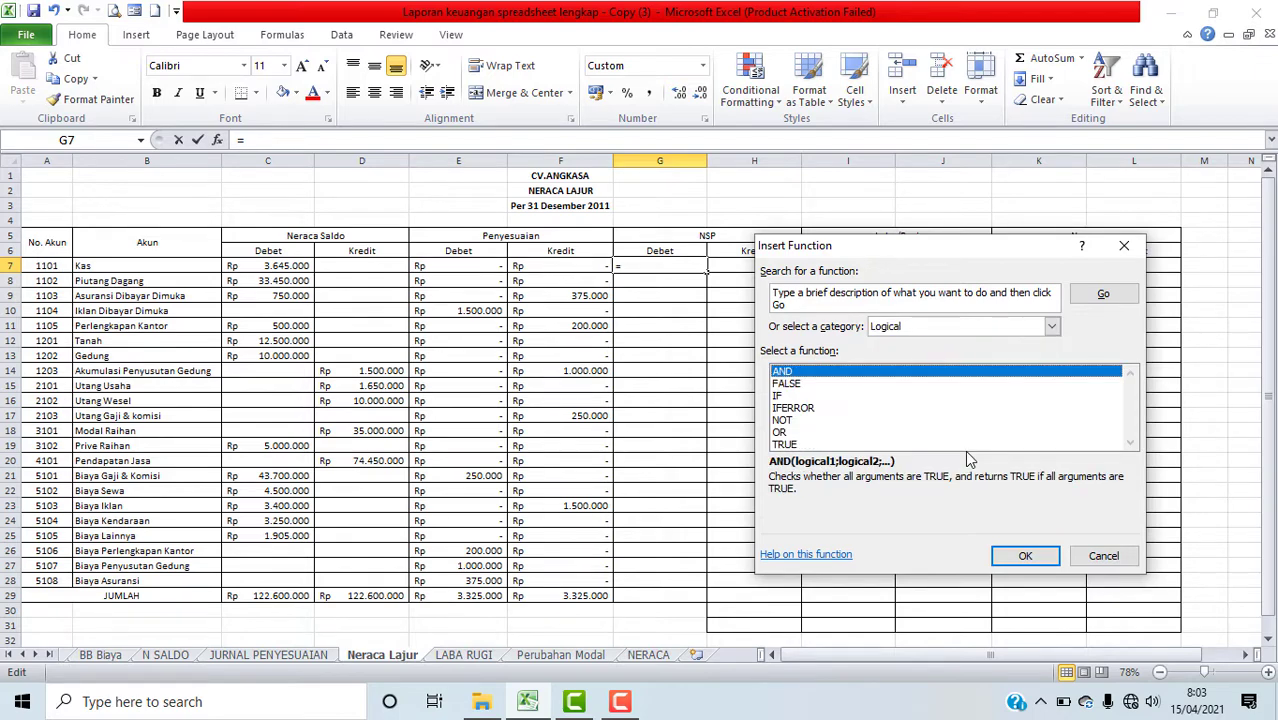
{"action": "left_click", "coordinate": [780, 397]}
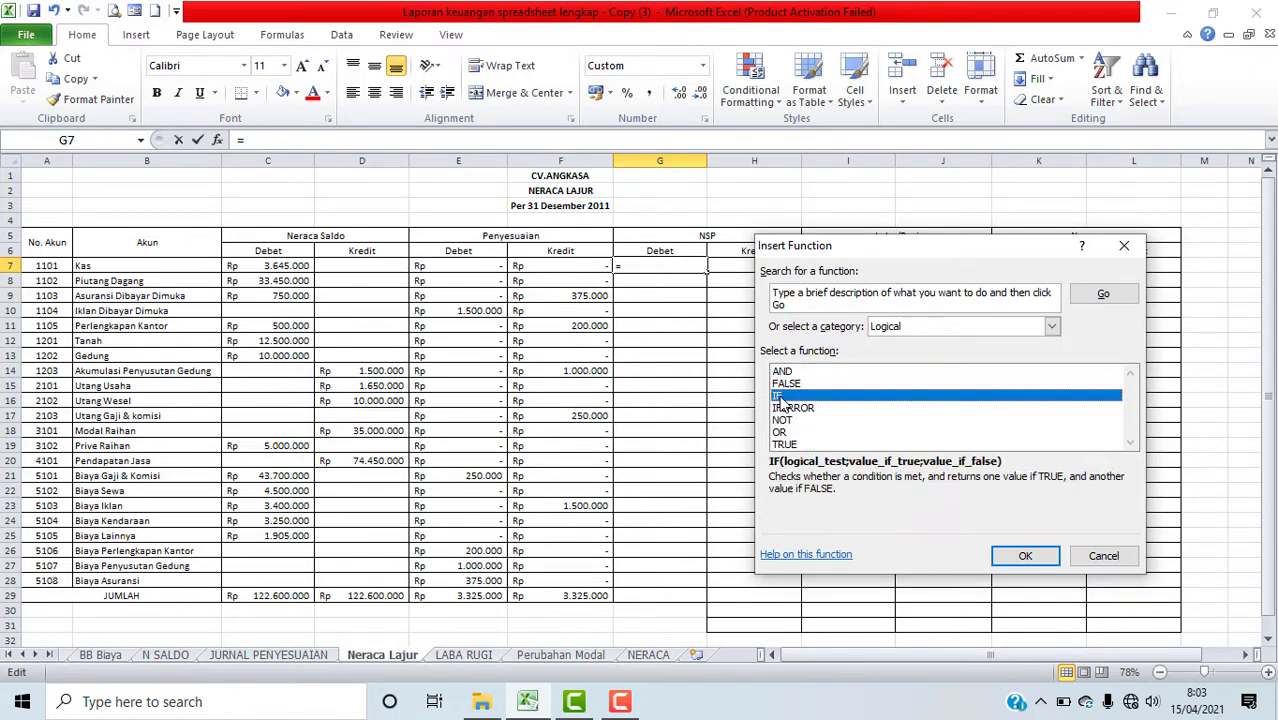
{"action": "left_click", "coordinate": [1030, 557]}
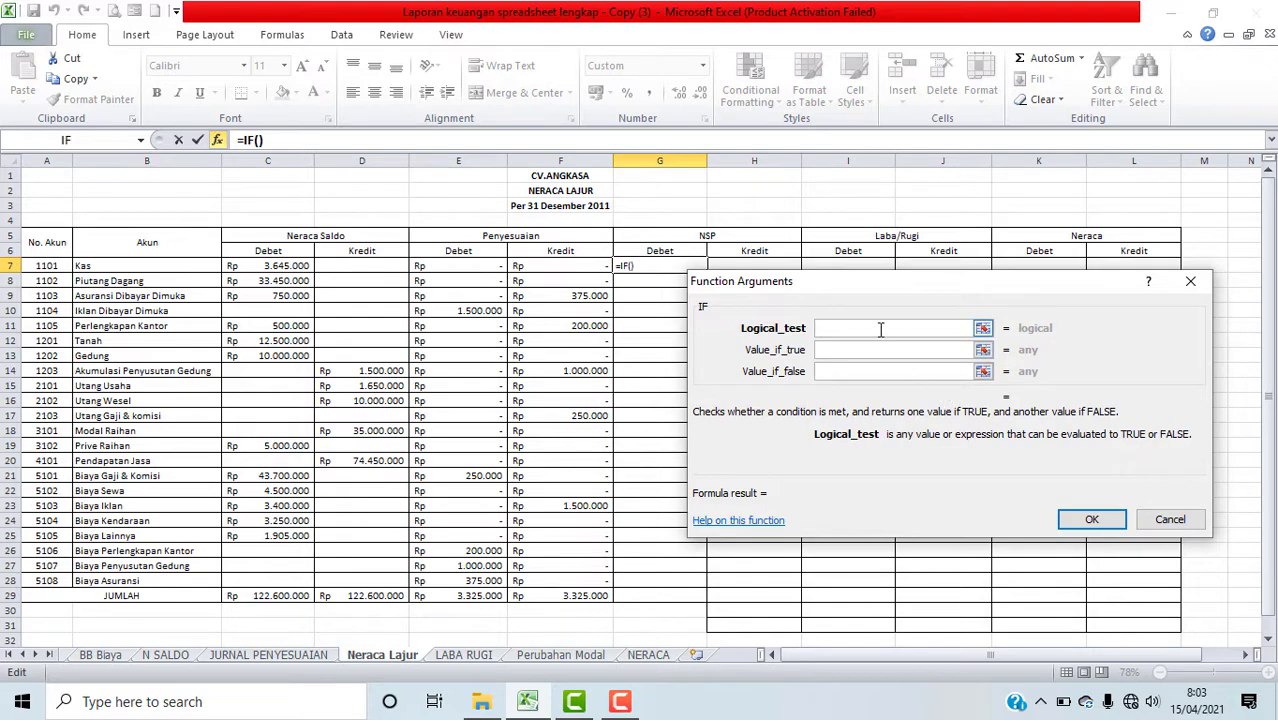
{"action": "left_click", "coordinate": [219, 141]}
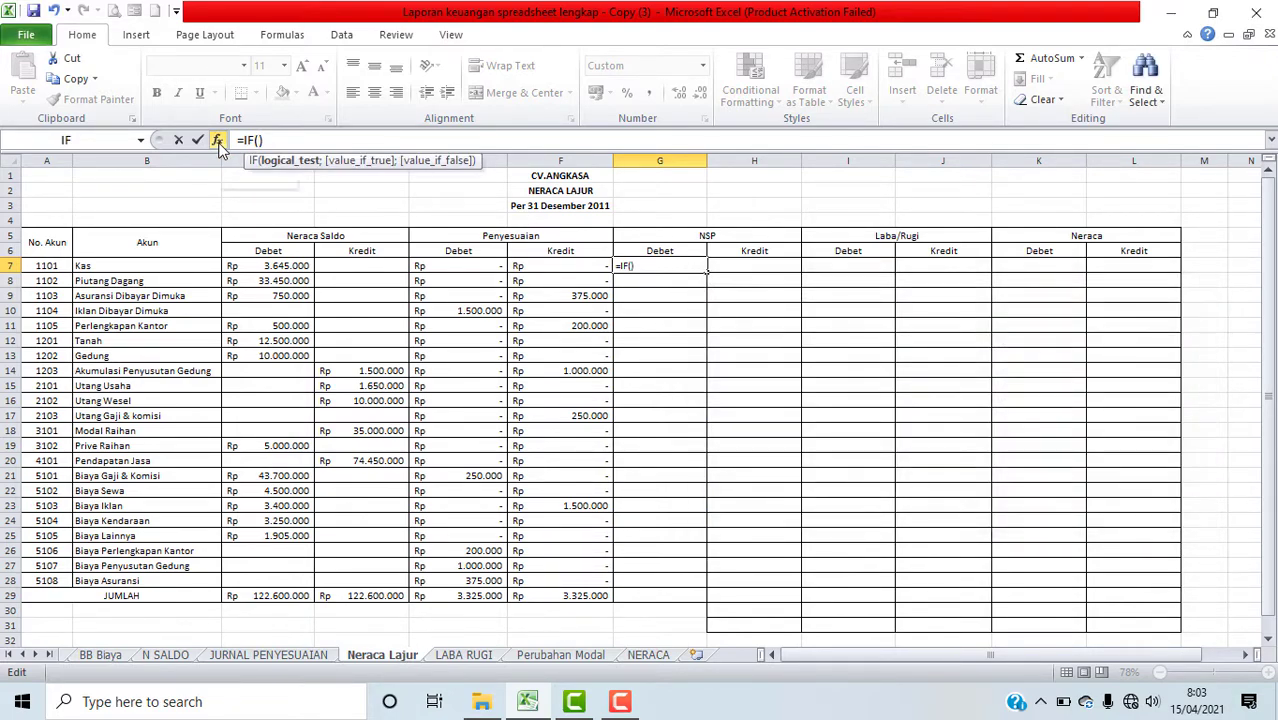
{"action": "left_click", "coordinate": [219, 141]}
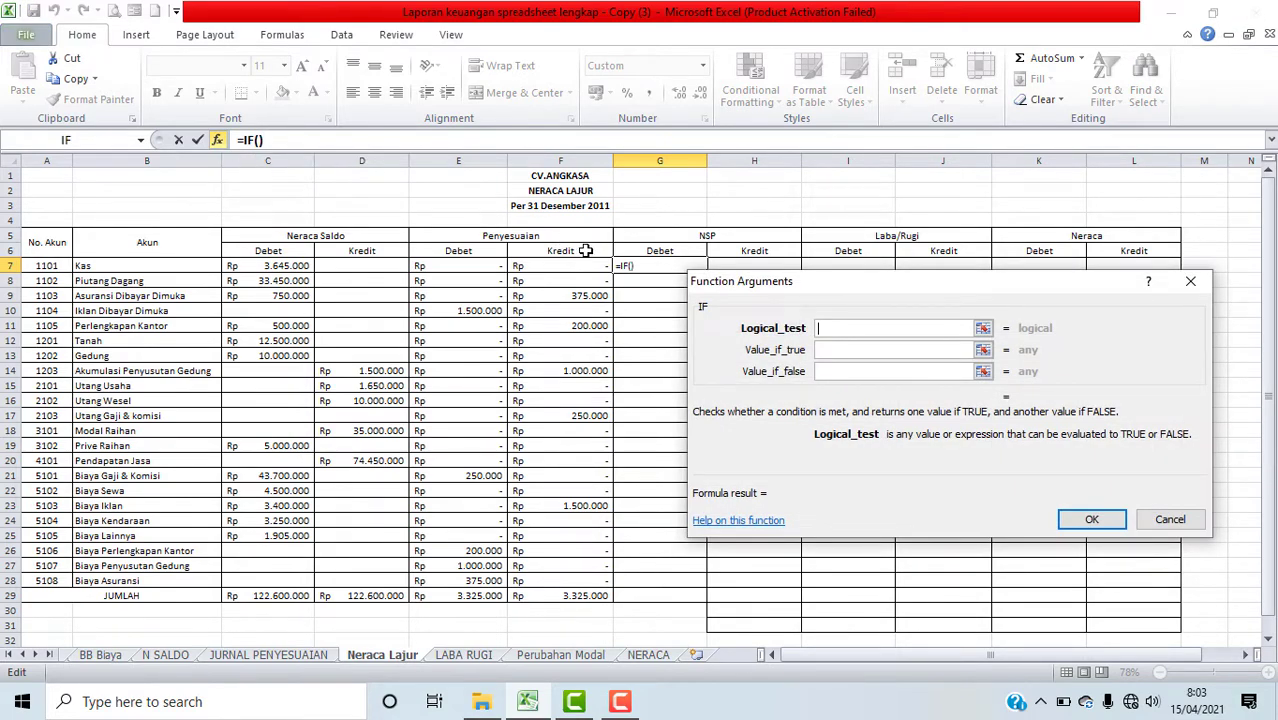
{"action": "left_click", "coordinate": [258, 141]}
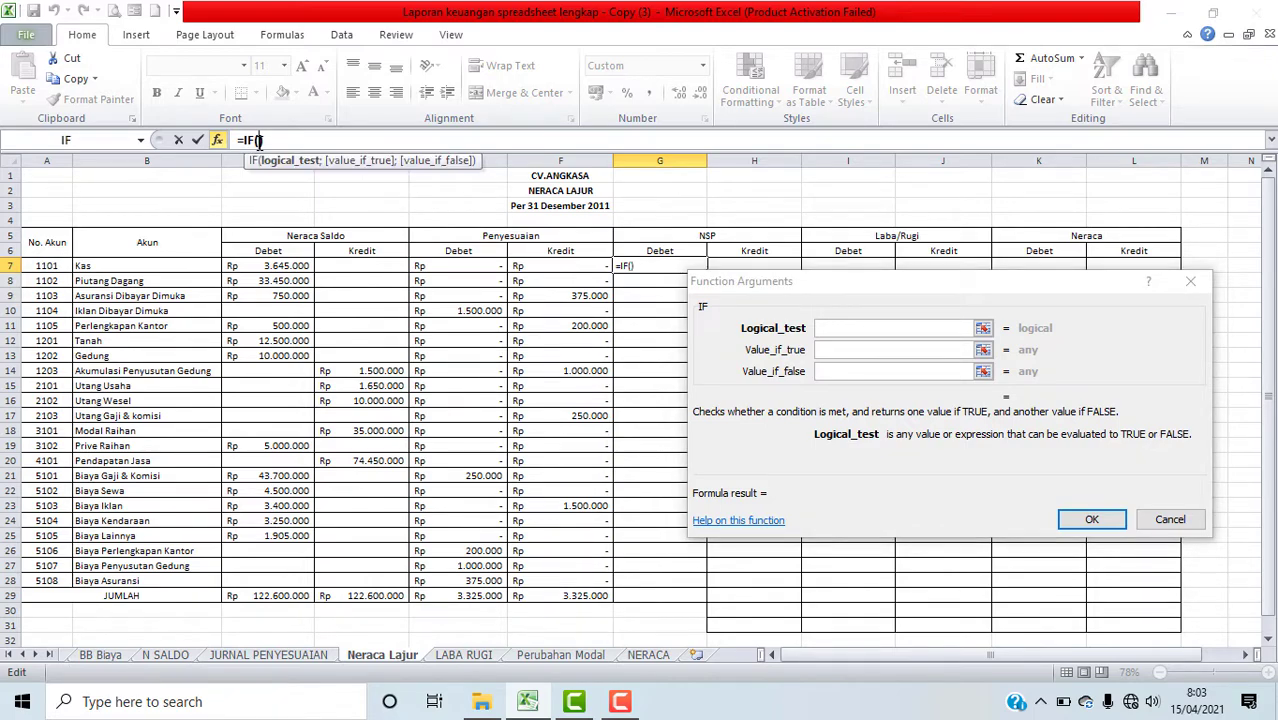
{"action": "left_click", "coordinate": [221, 143]}
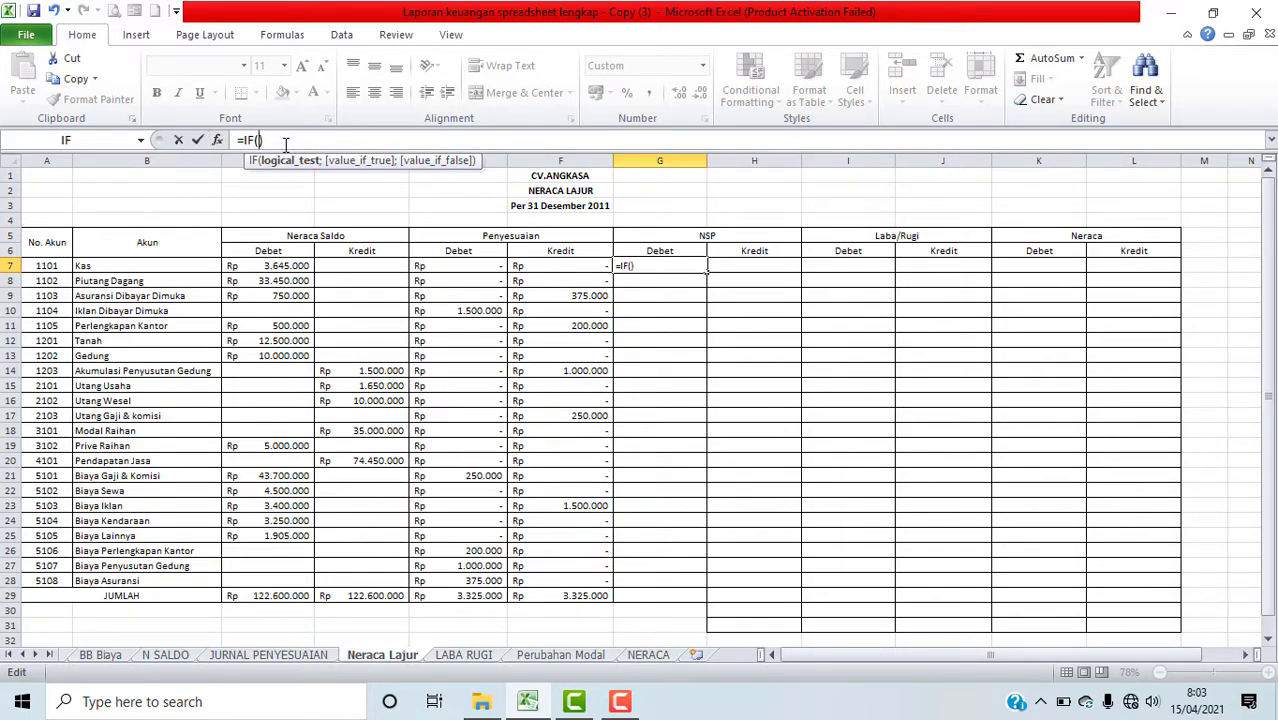
{"action": "left_click", "coordinate": [218, 140]}
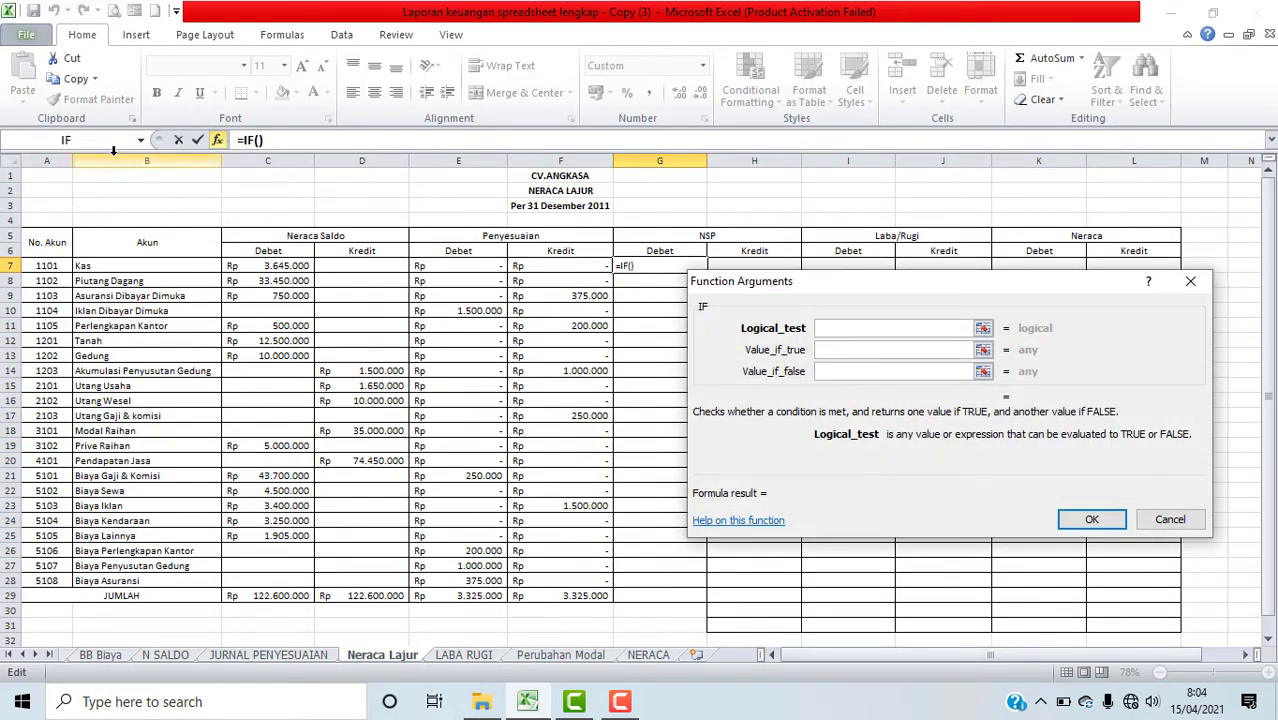
{"action": "left_click", "coordinate": [143, 142]}
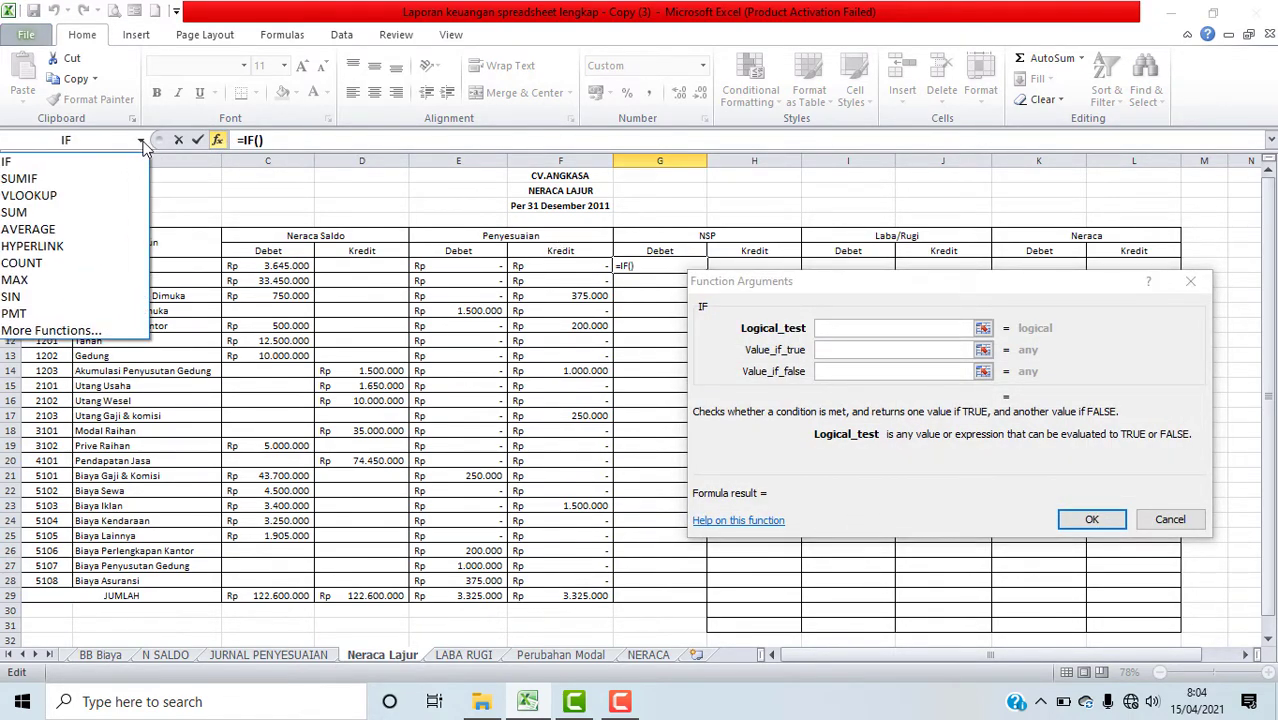
{"action": "left_click", "coordinate": [97, 333]}
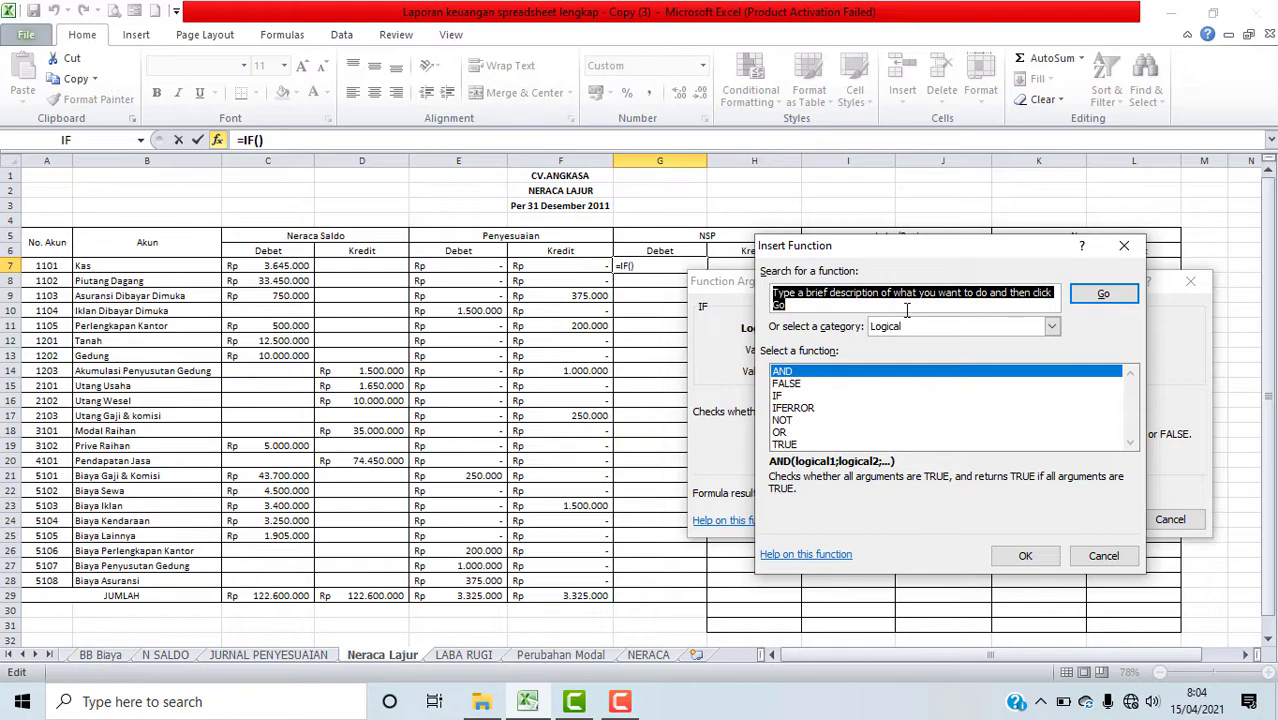
{"action": "left_click_drag", "start_coordinate": [1010, 250], "coordinate": [432, 266]}
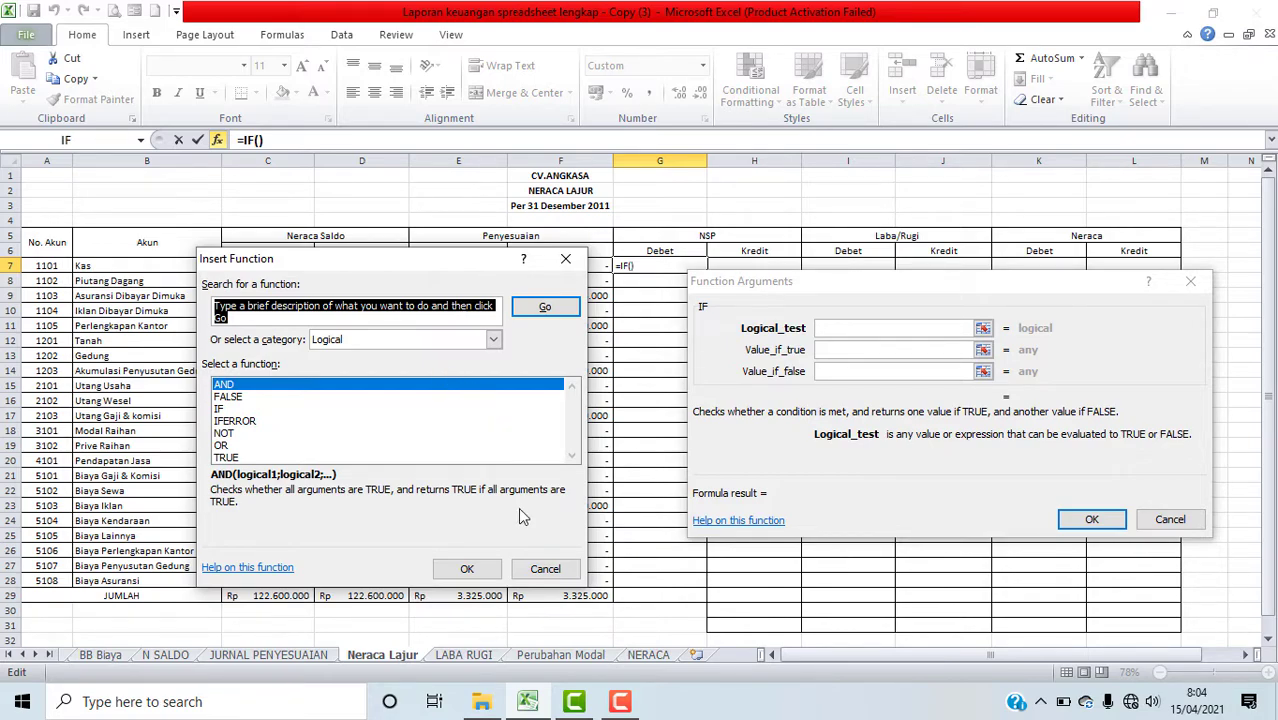
{"action": "left_click", "coordinate": [545, 568]}
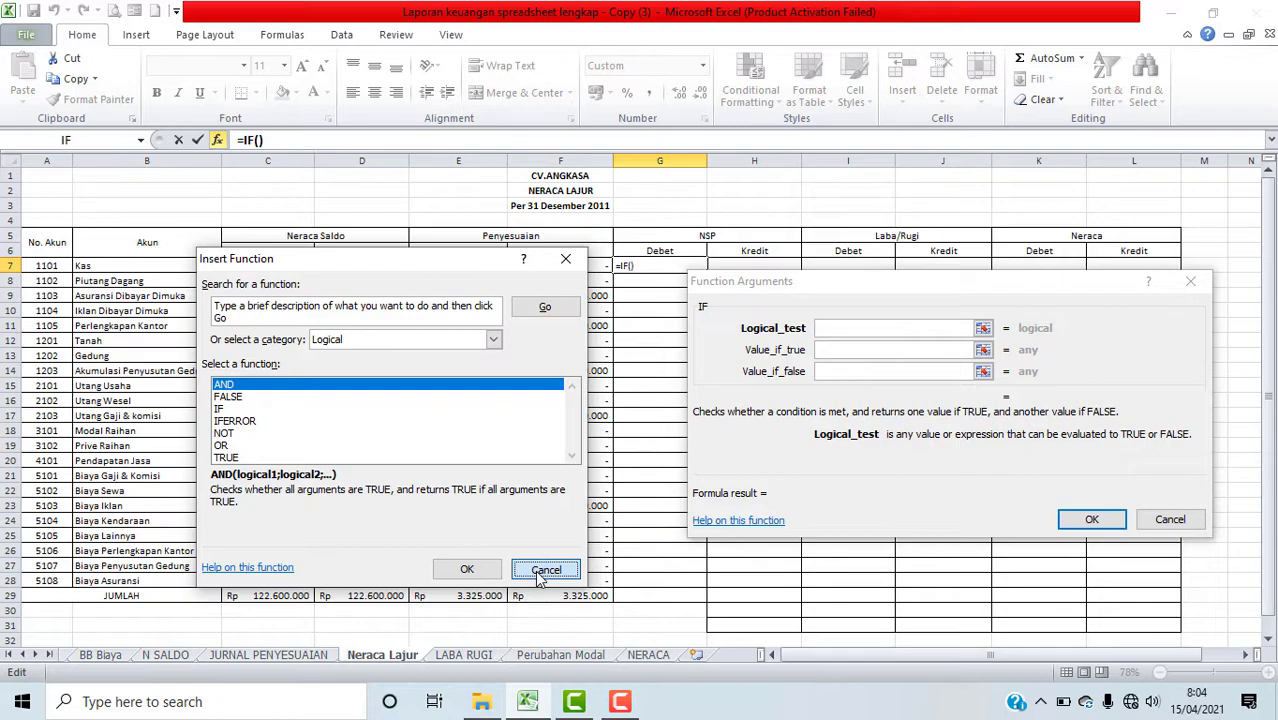
{"action": "left_click", "coordinate": [1169, 519]}
{"action": "left_click", "coordinate": [855, 310]}
{"action": "left_click", "coordinate": [659, 263]}
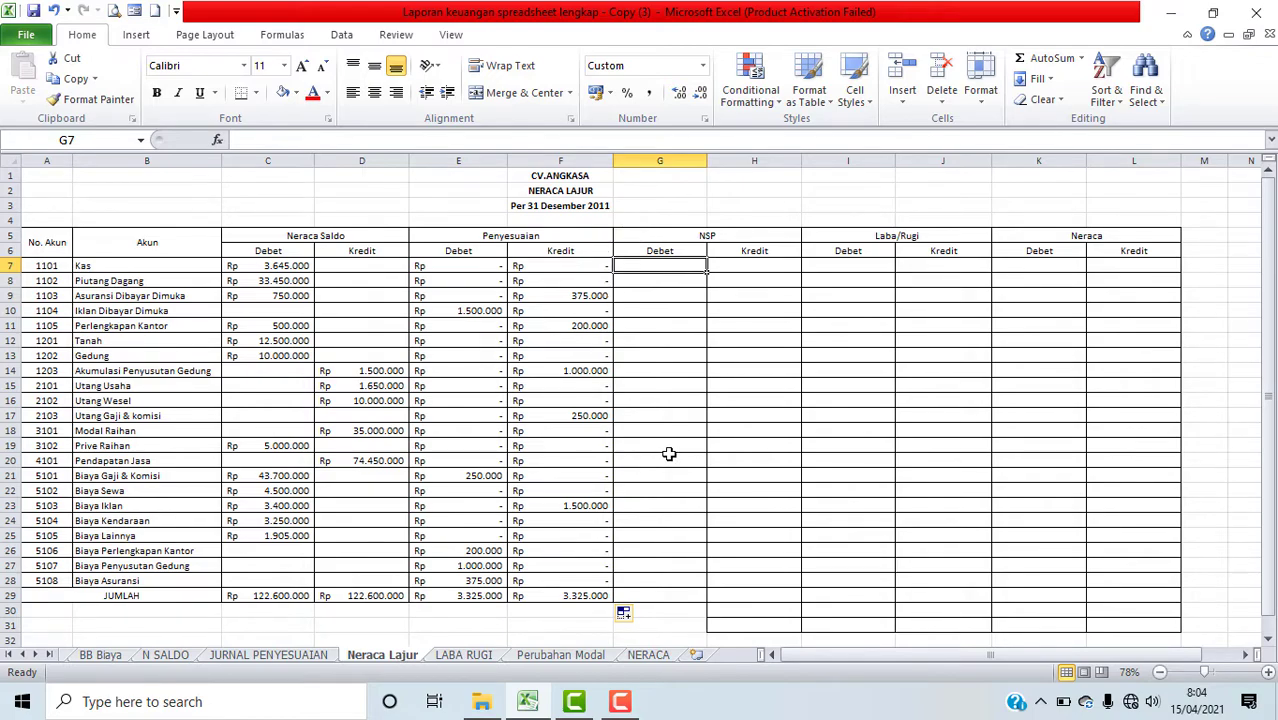
Step: Insert an IF function in cell G7 and nest an OR function inside it as the logical test
{"action": "left_click", "coordinate": [217, 140]}
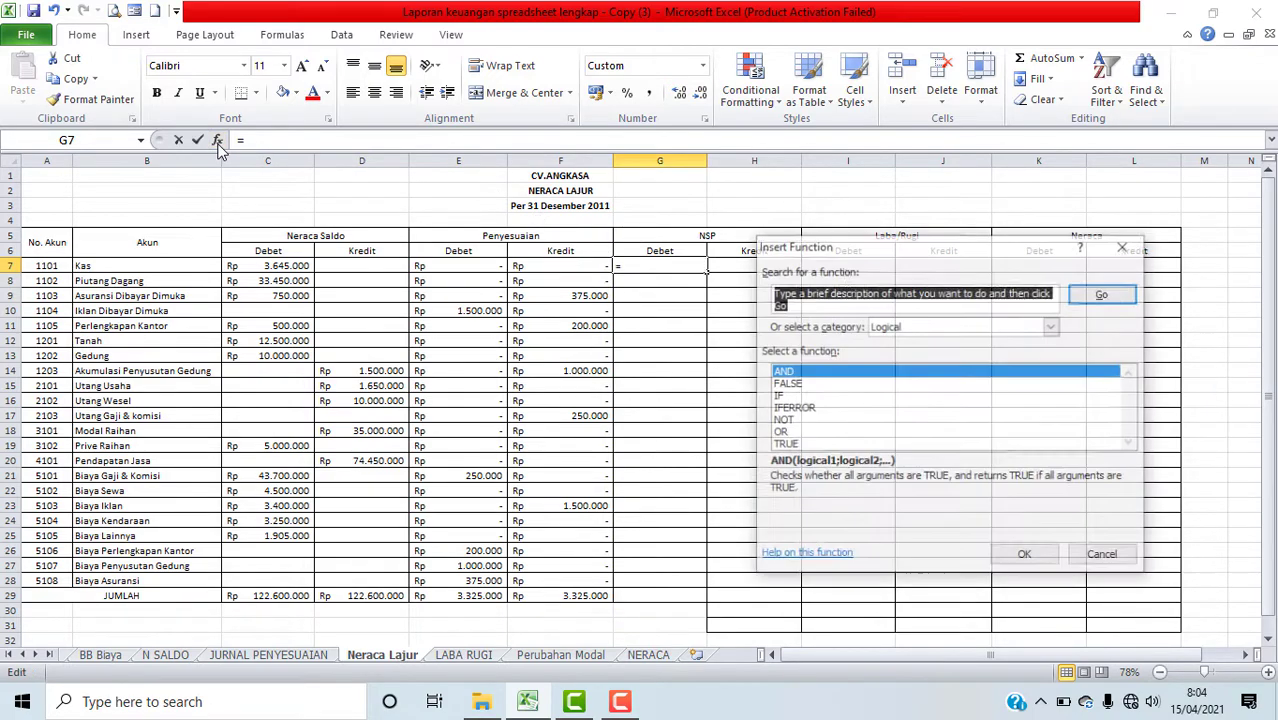
{"action": "left_click", "coordinate": [777, 396]}
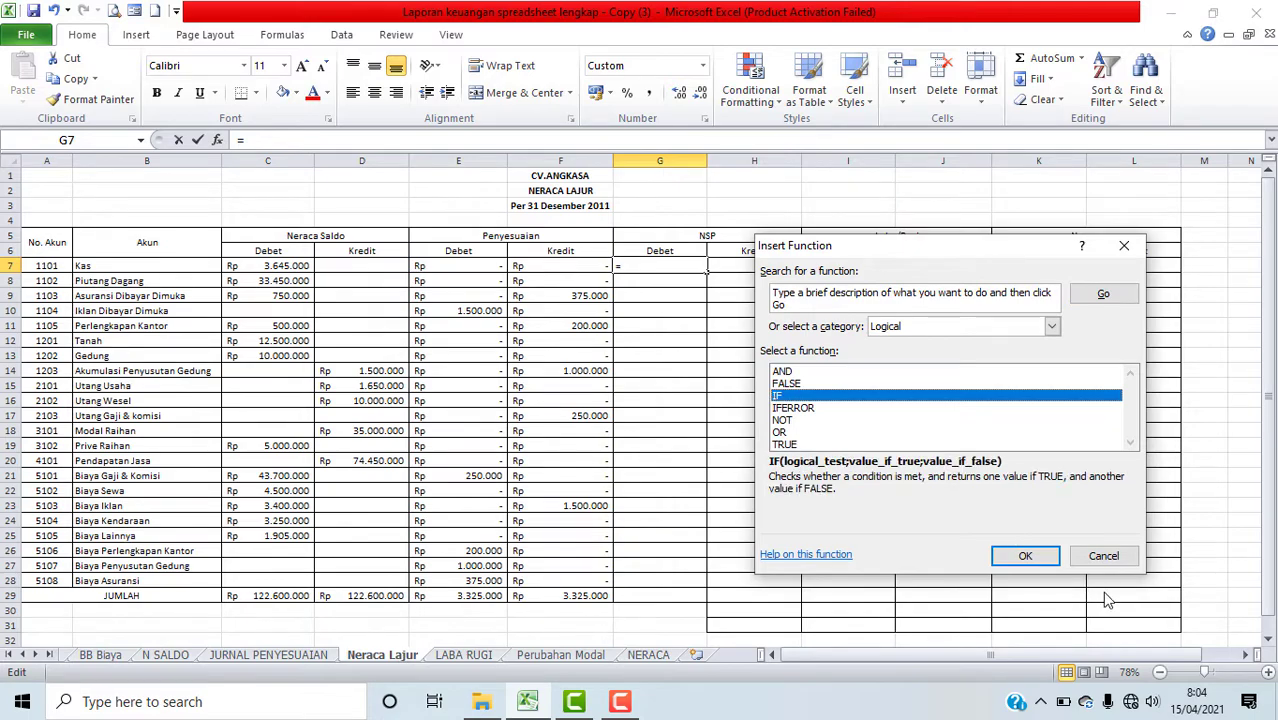
{"action": "left_click", "coordinate": [1025, 556]}
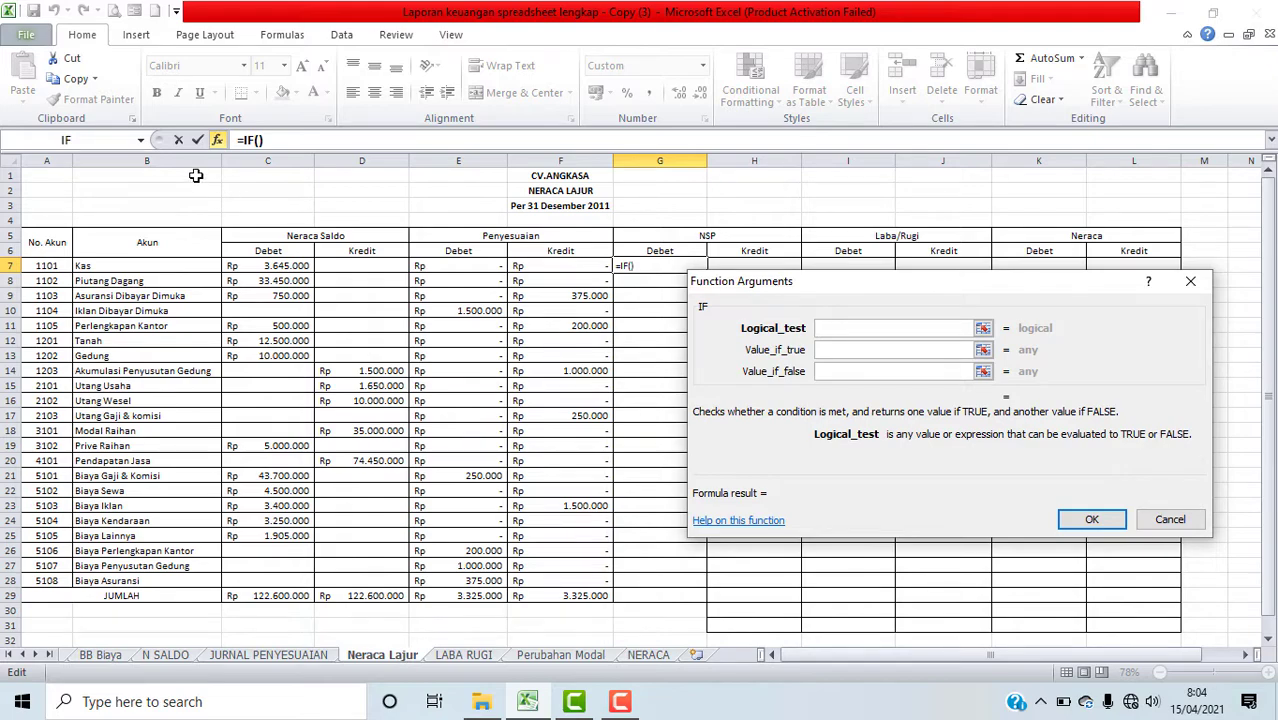
{"action": "left_click", "coordinate": [141, 141]}
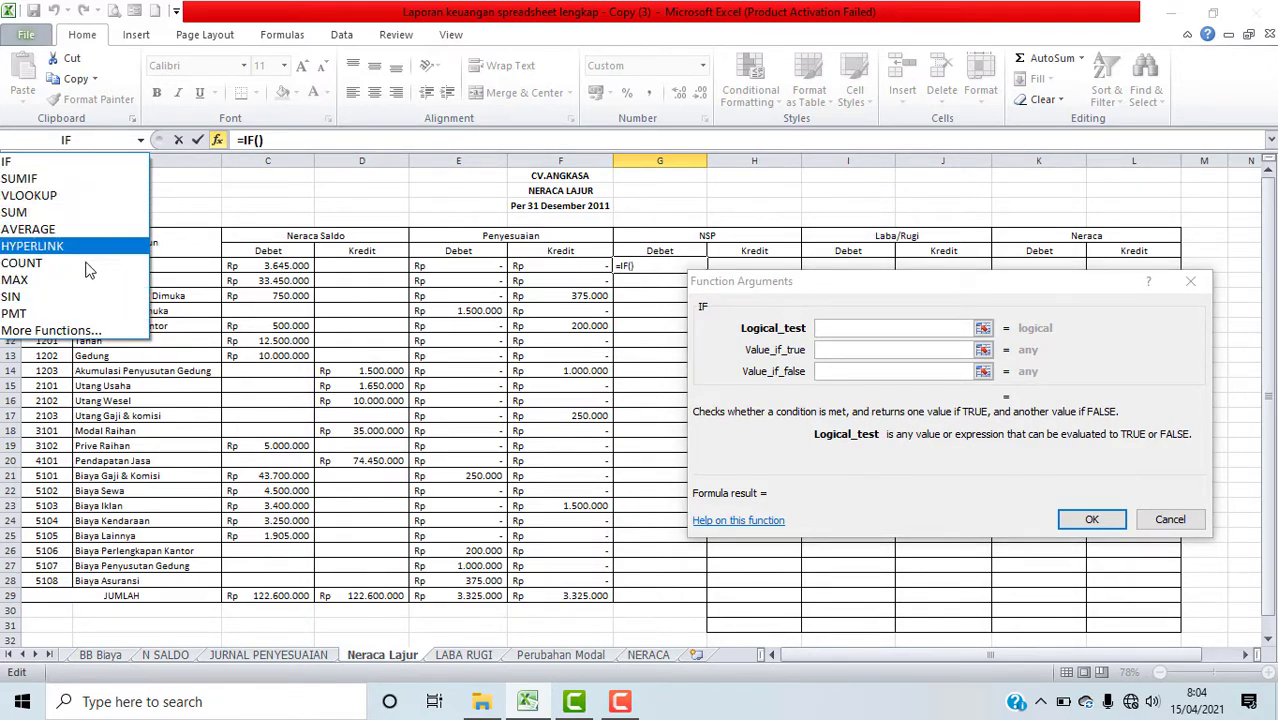
{"action": "left_click", "coordinate": [50, 330]}
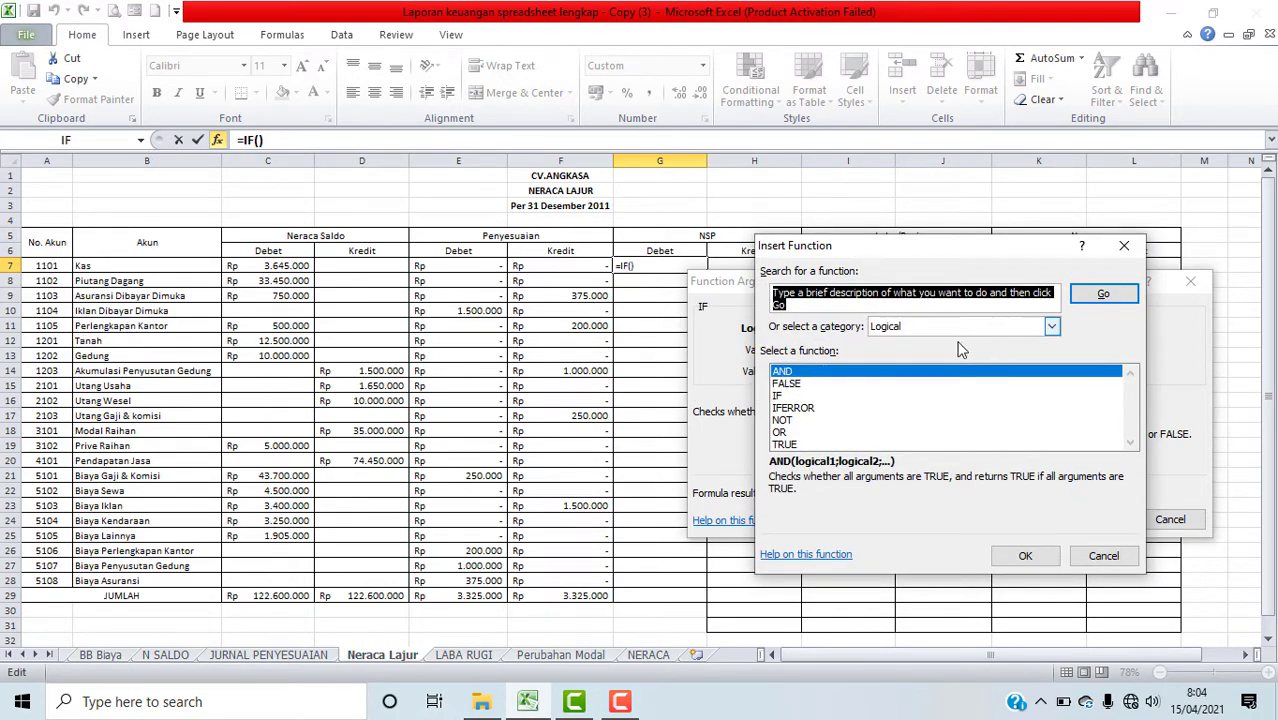
{"action": "left_click", "coordinate": [780, 433]}
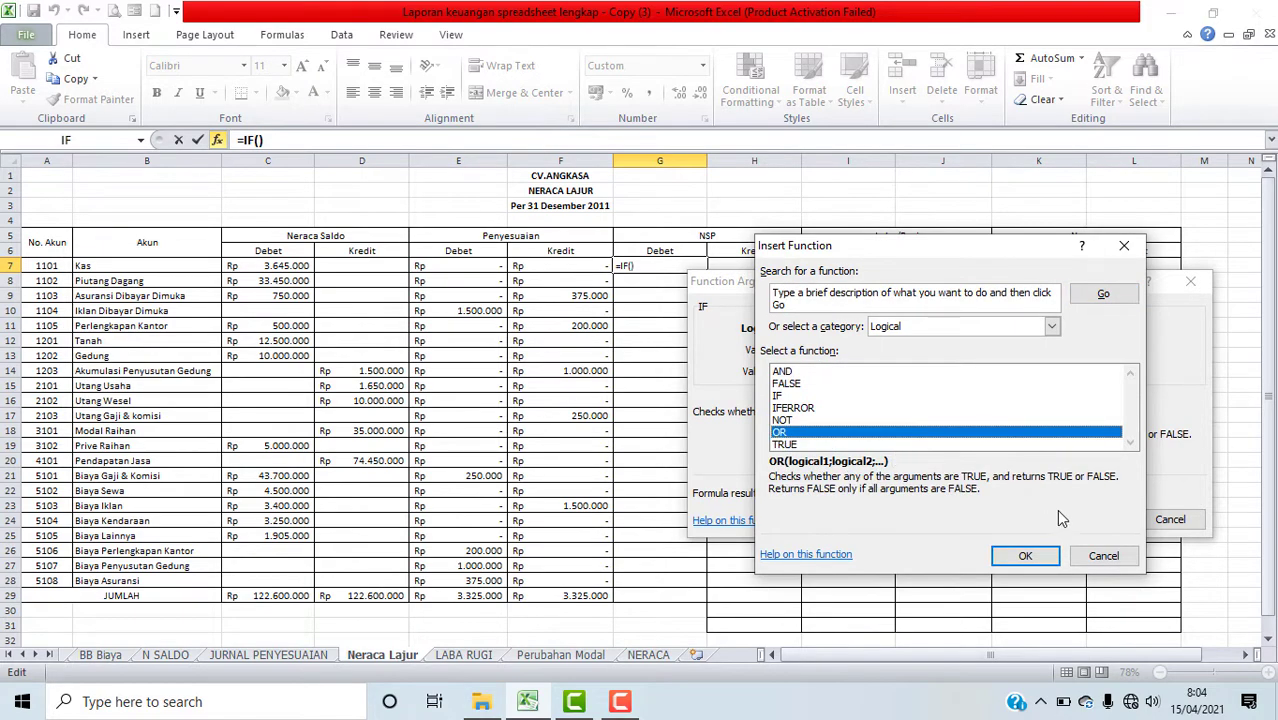
{"action": "left_click", "coordinate": [1046, 557]}
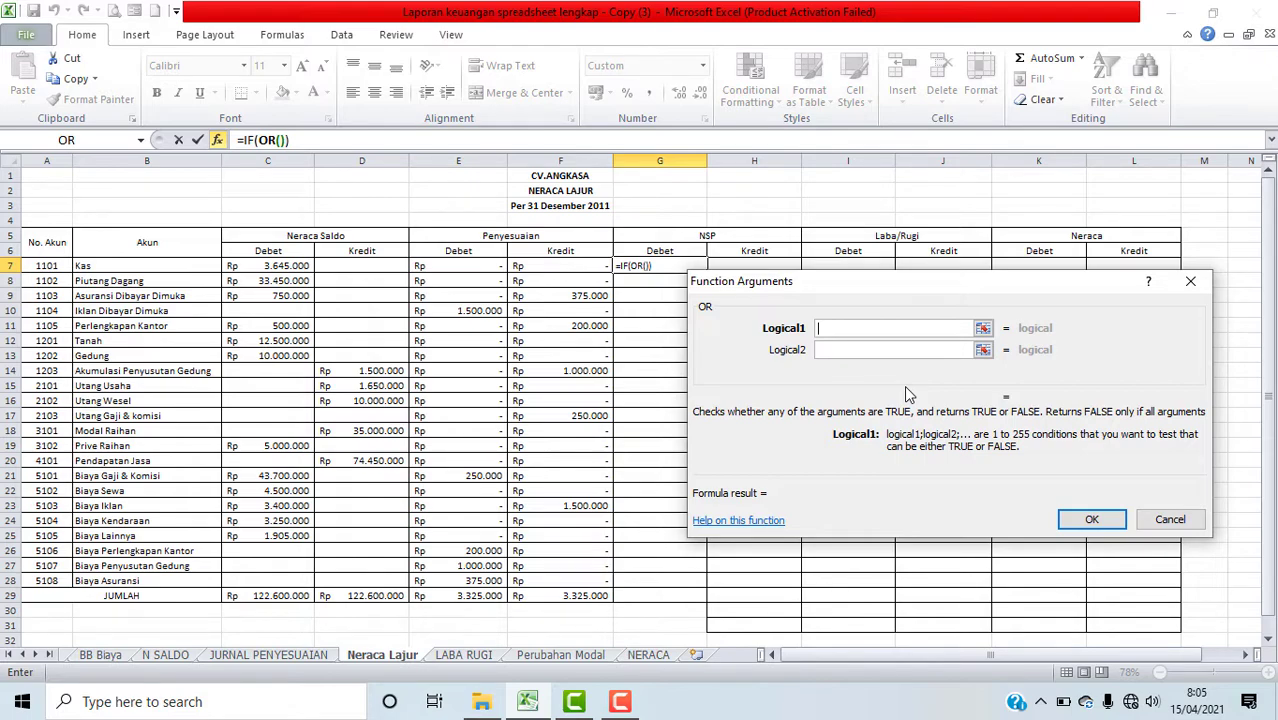
Step: Set the OR function's first condition to C7+E7-F7<0 using the Kas row cells
{"action": "left_click_drag", "start_coordinate": [983, 292], "coordinate": [1113, 270]}
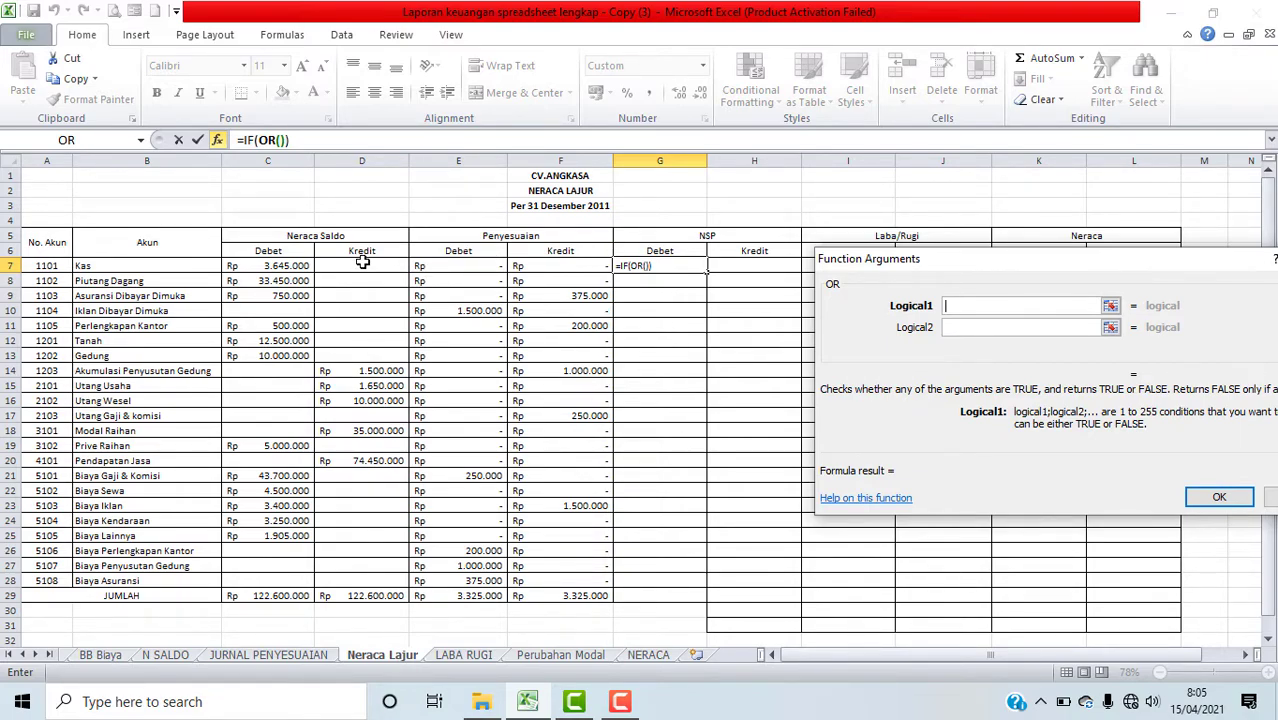
{"action": "left_click", "coordinate": [281, 268]}
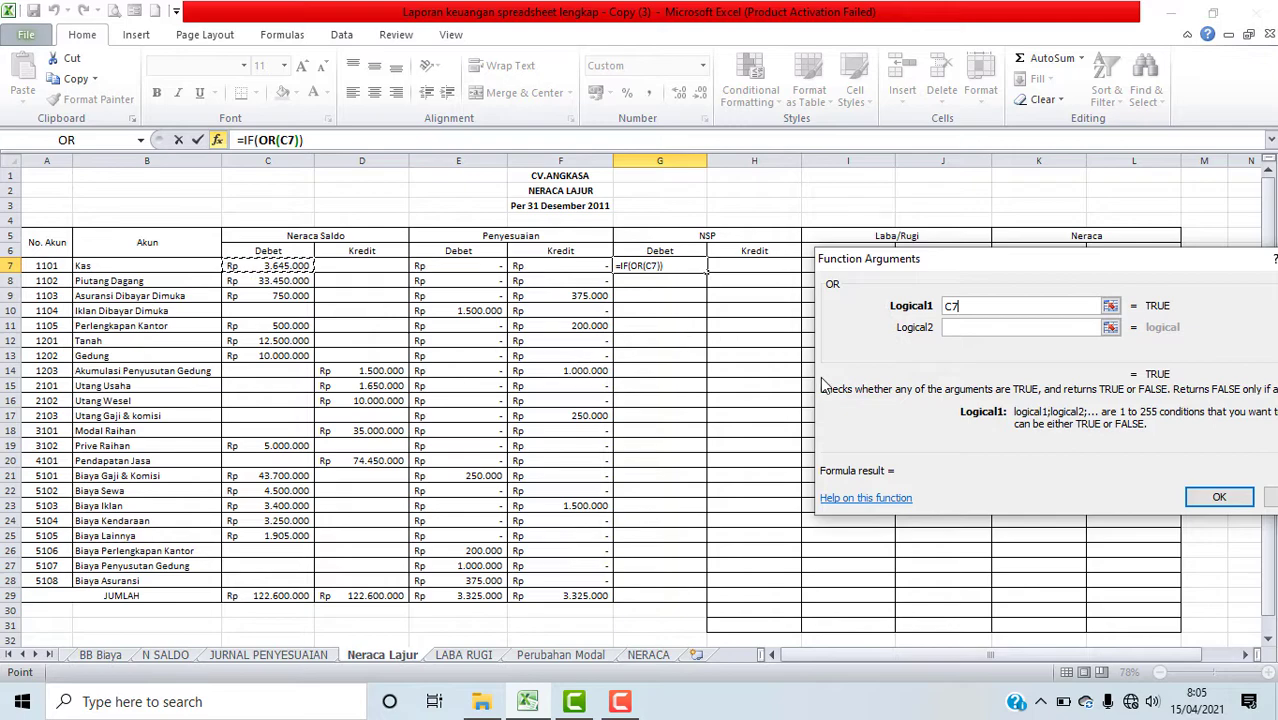
{"action": "type", "text": "+"}
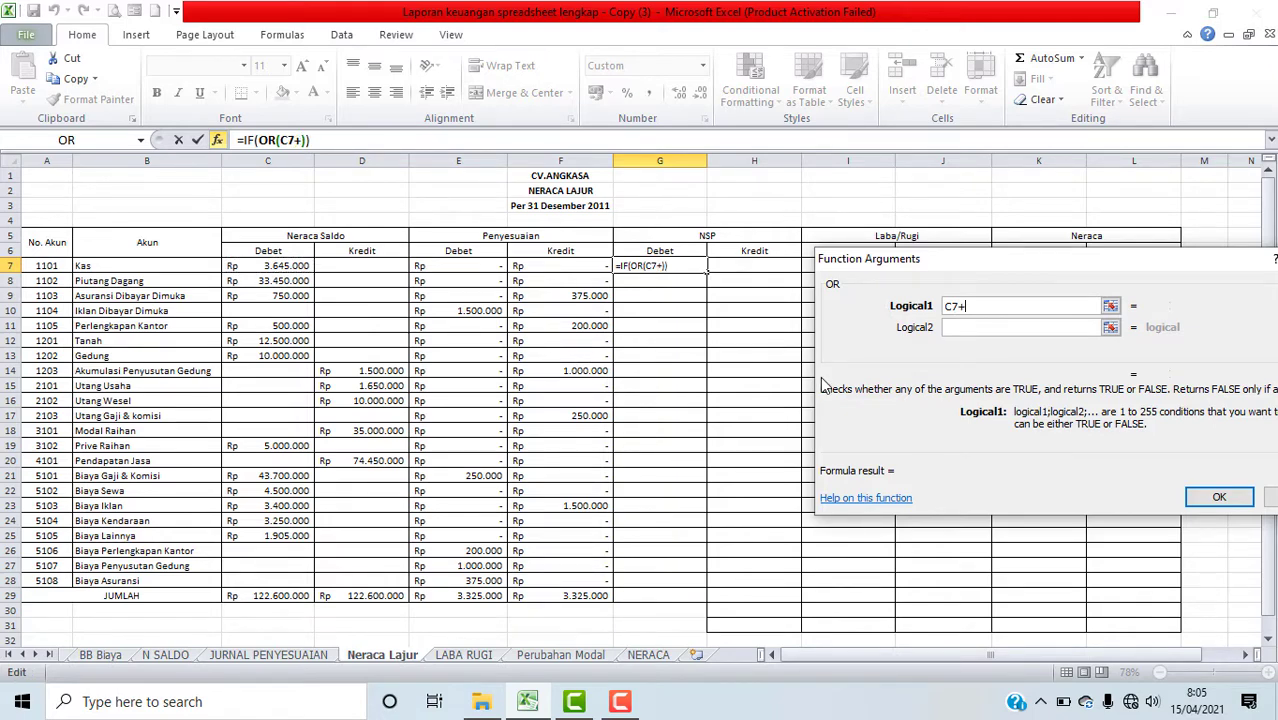
{"action": "left_click", "coordinate": [492, 268]}
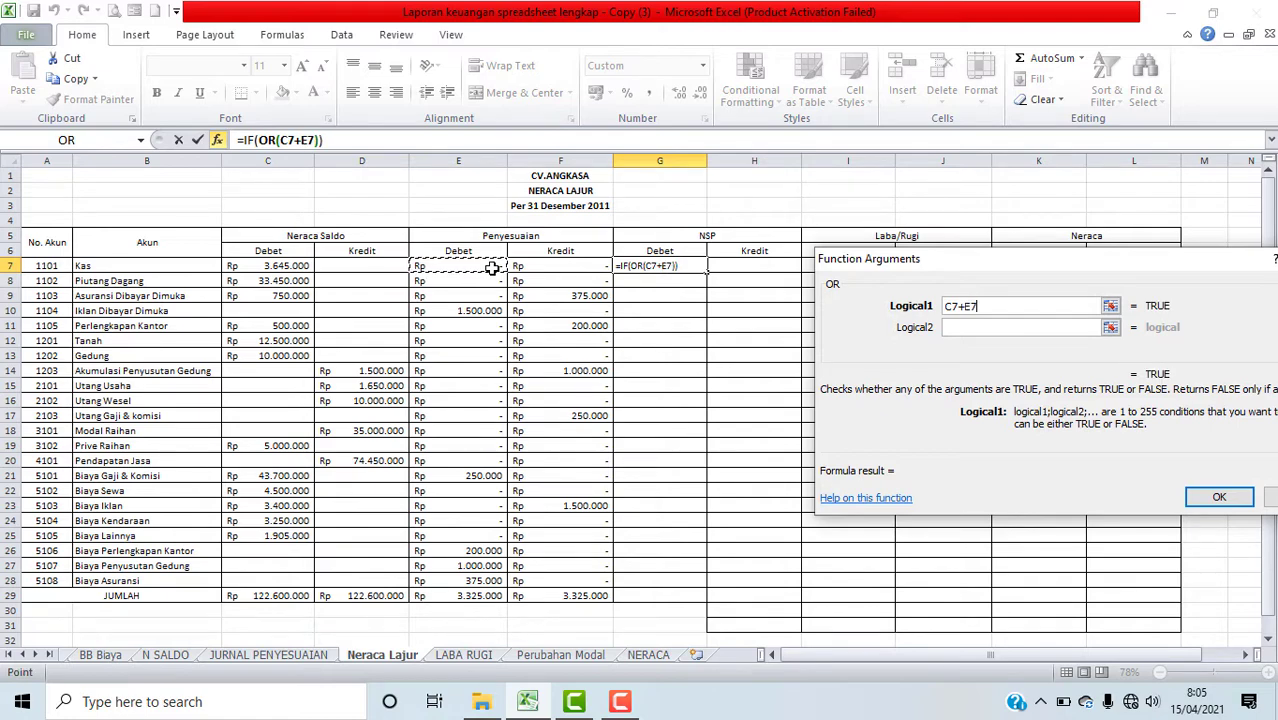
{"action": "type", "text": "-"}
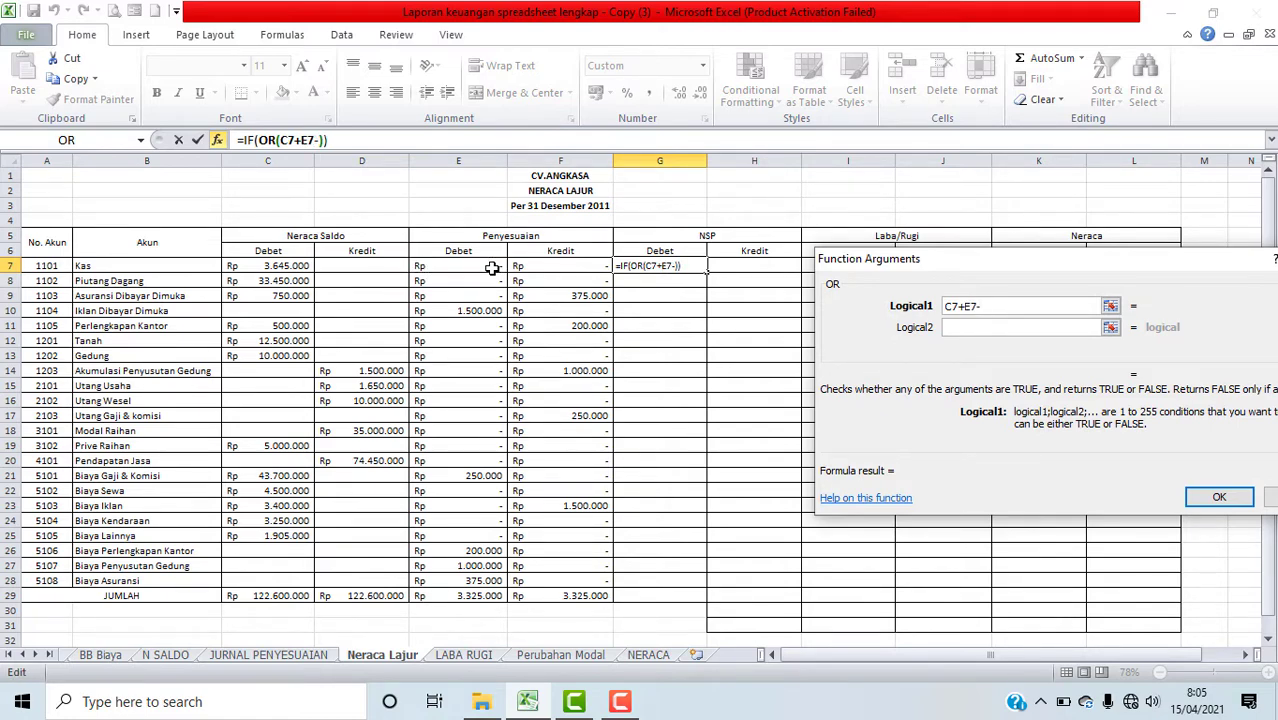
{"action": "left_click", "coordinate": [569, 265]}
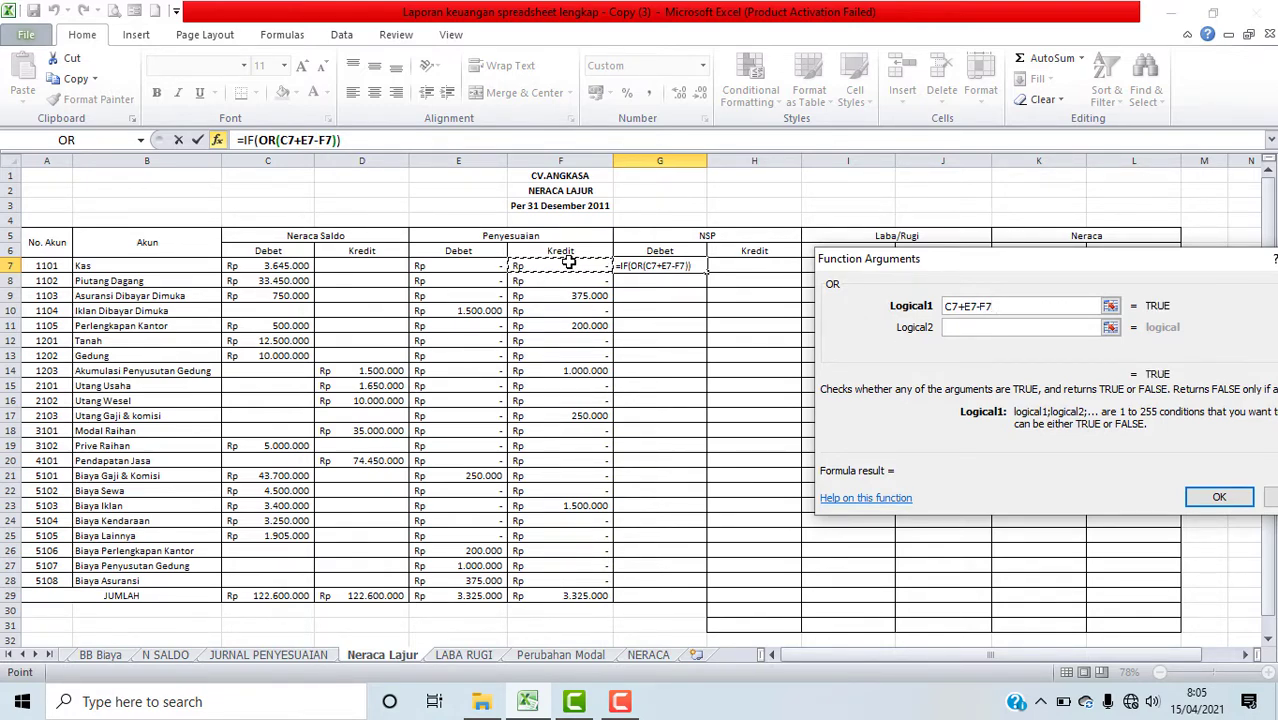
{"action": "type", "text": "<"}
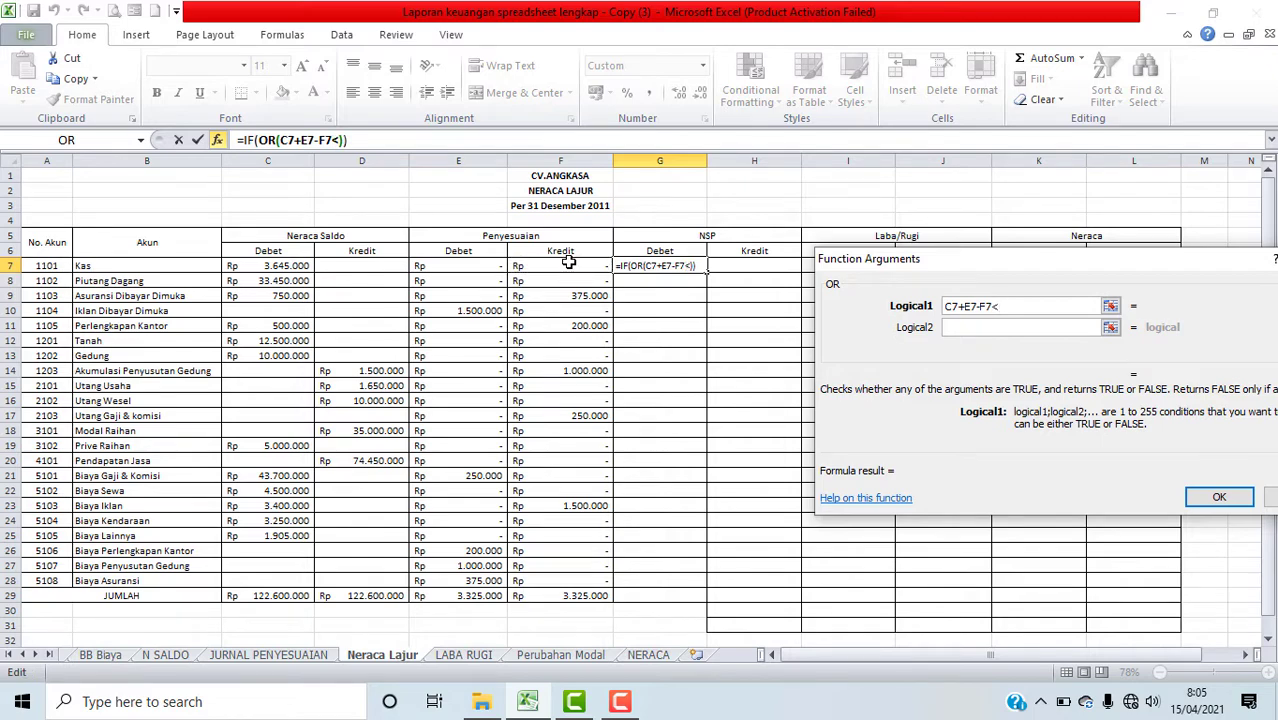
{"action": "type", "text": "0"}
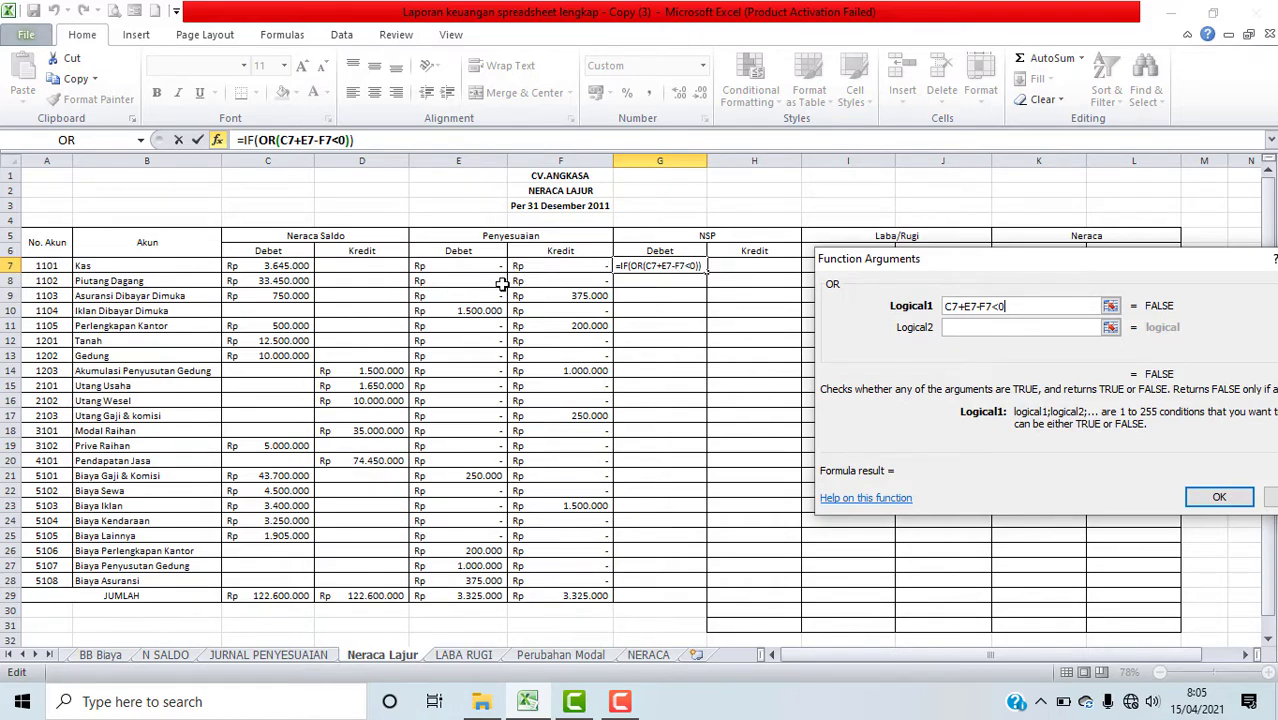
Step: Add D7<>0 as the OR function's second condition and try to confirm the formula
{"action": "left_click", "coordinate": [983, 330]}
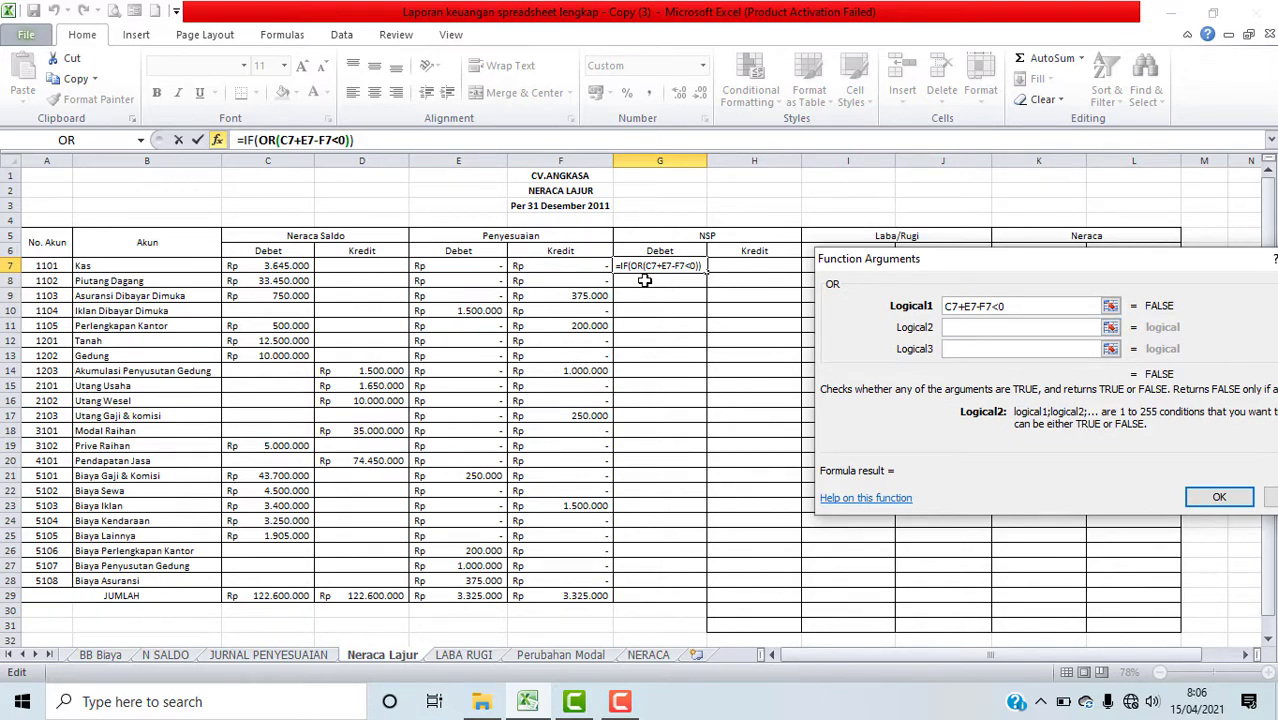
{"action": "left_click", "coordinate": [340, 267]}
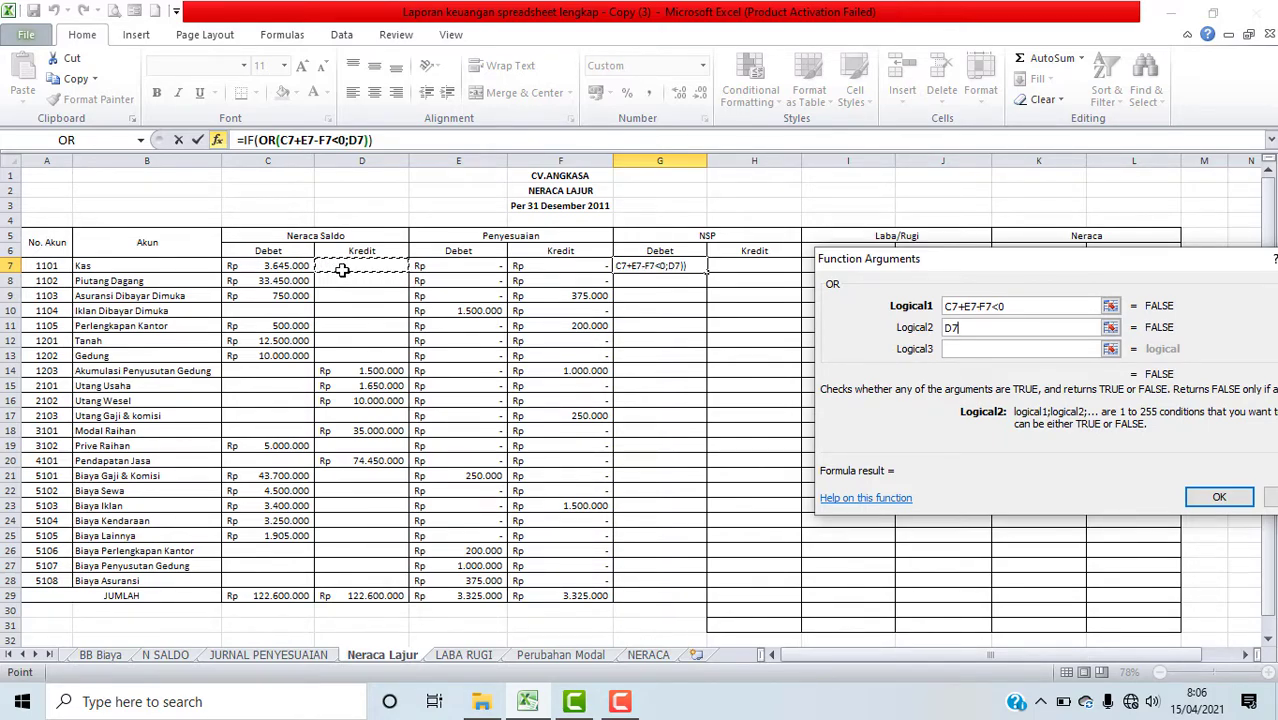
{"action": "type", "text": "<"}
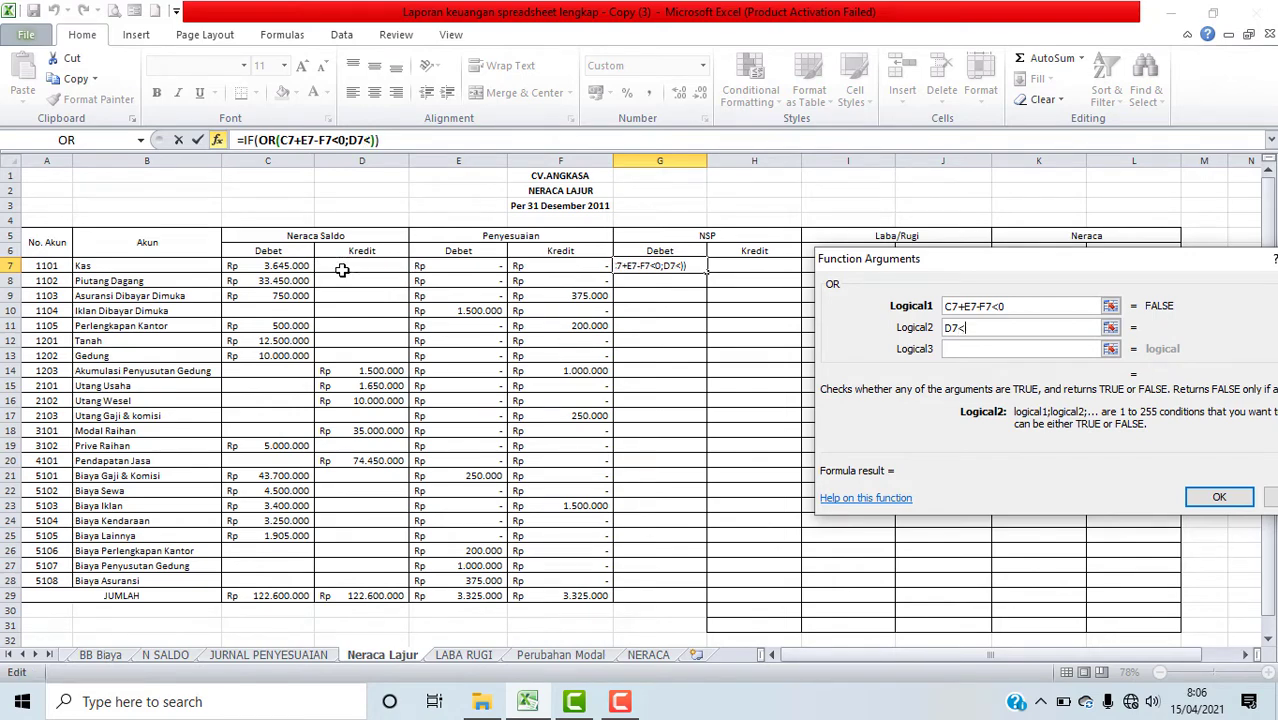
{"action": "type", "text": ">0"}
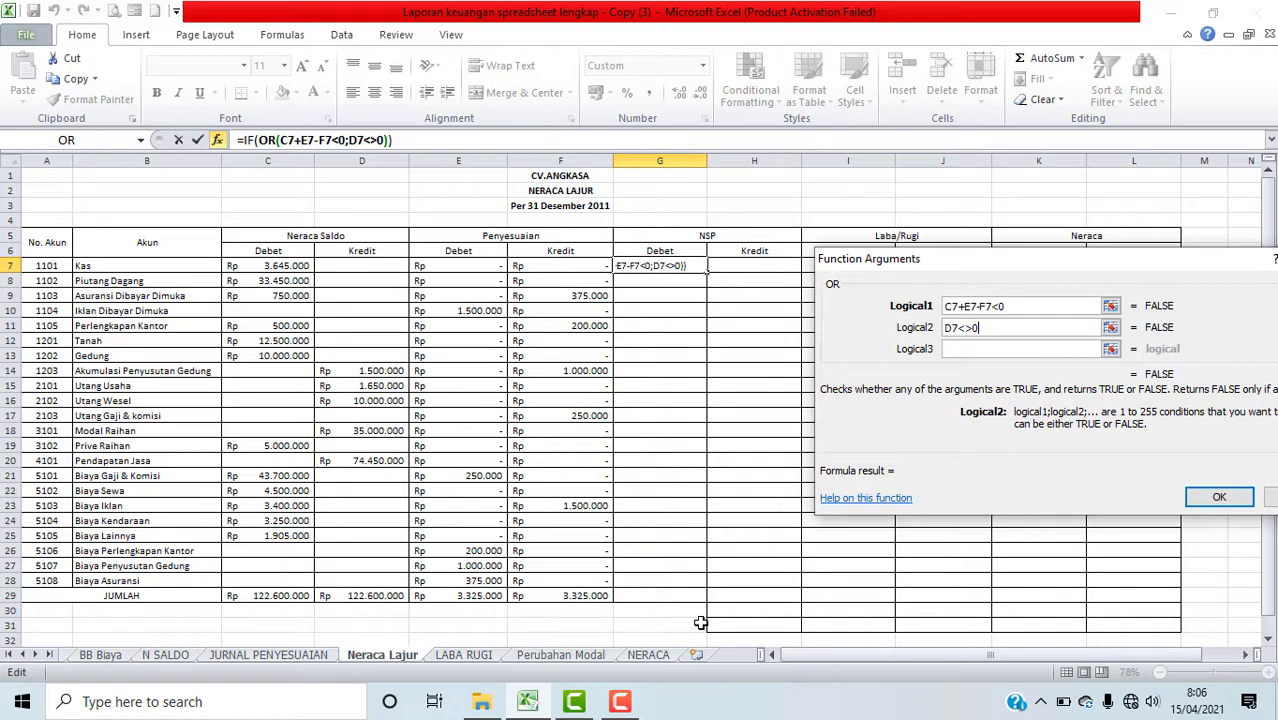
{"action": "left_click", "coordinate": [1220, 498]}
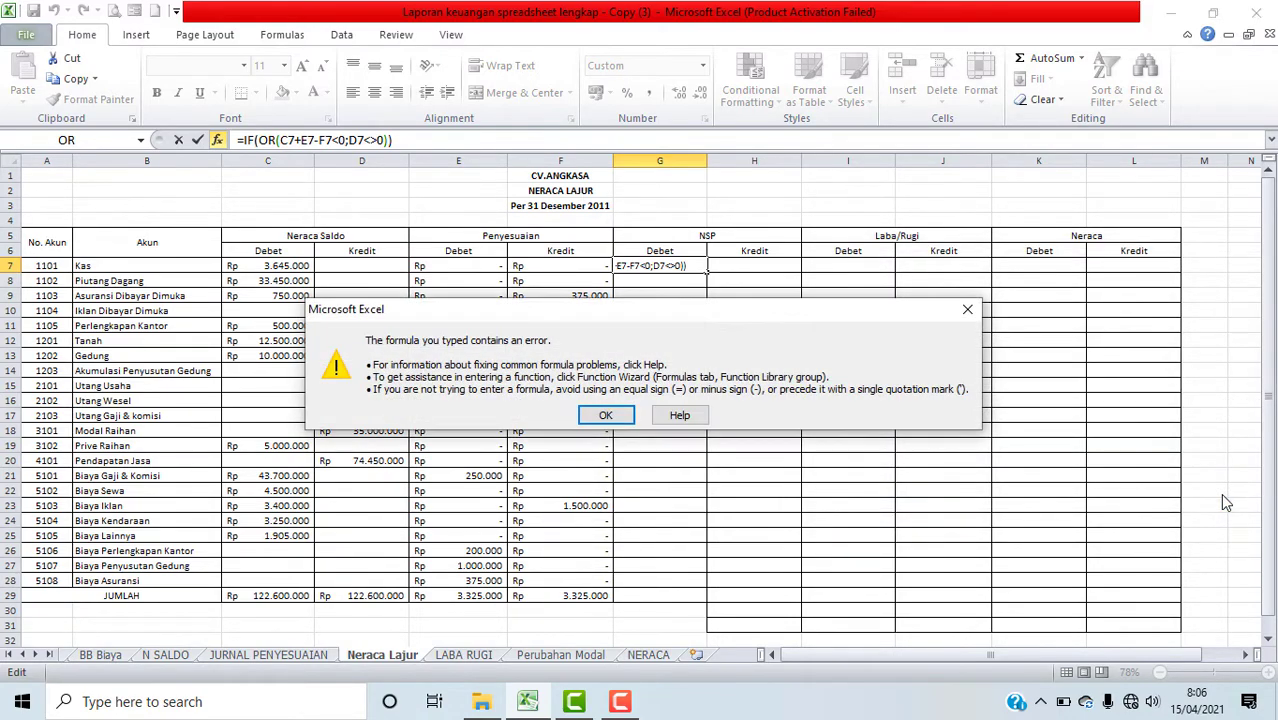
{"action": "left_click", "coordinate": [606, 416]}
Step: Reopen the IF function's arguments and set its value if true to 0
{"action": "left_click", "coordinate": [290, 140]}
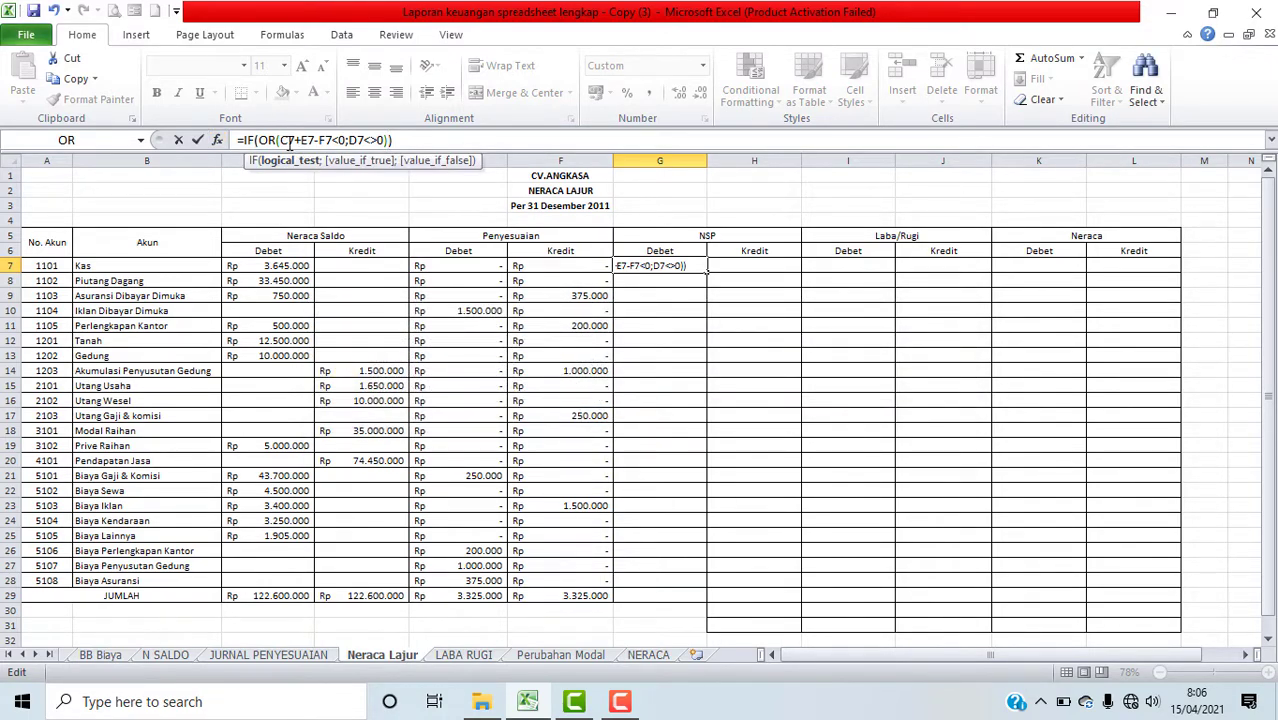
{"action": "left_click", "coordinate": [253, 140]}
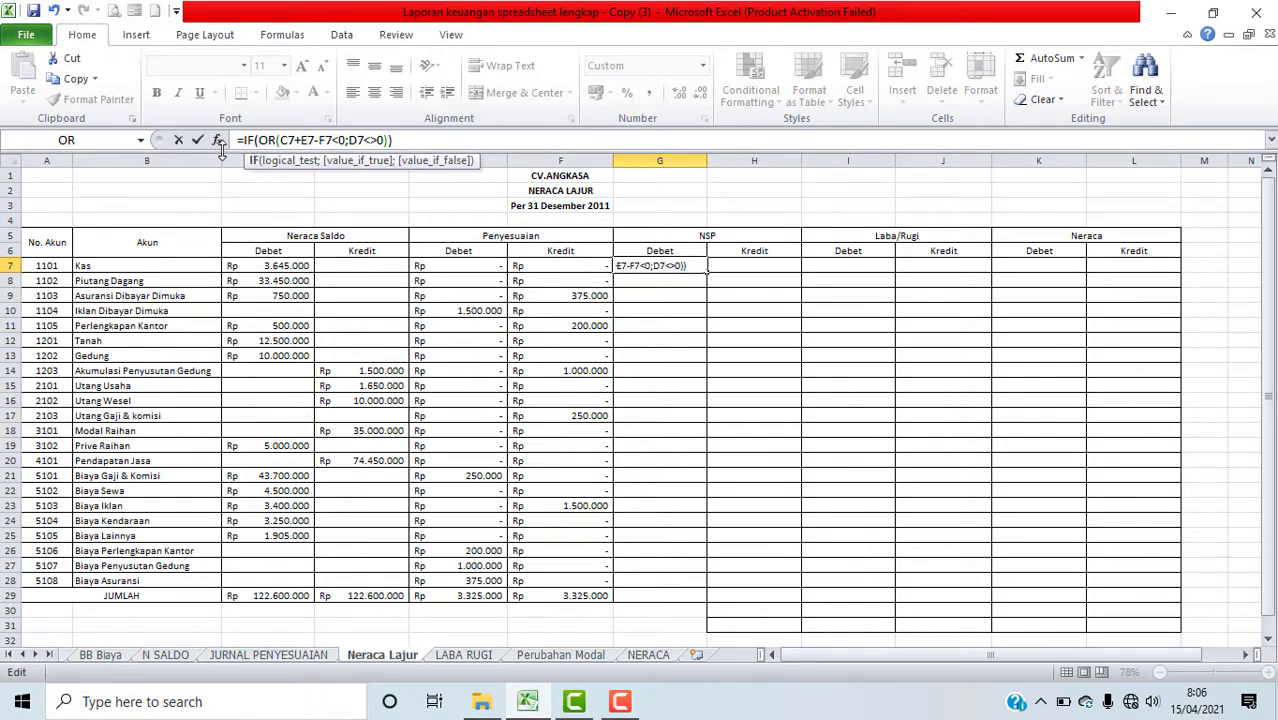
{"action": "left_click", "coordinate": [217, 140]}
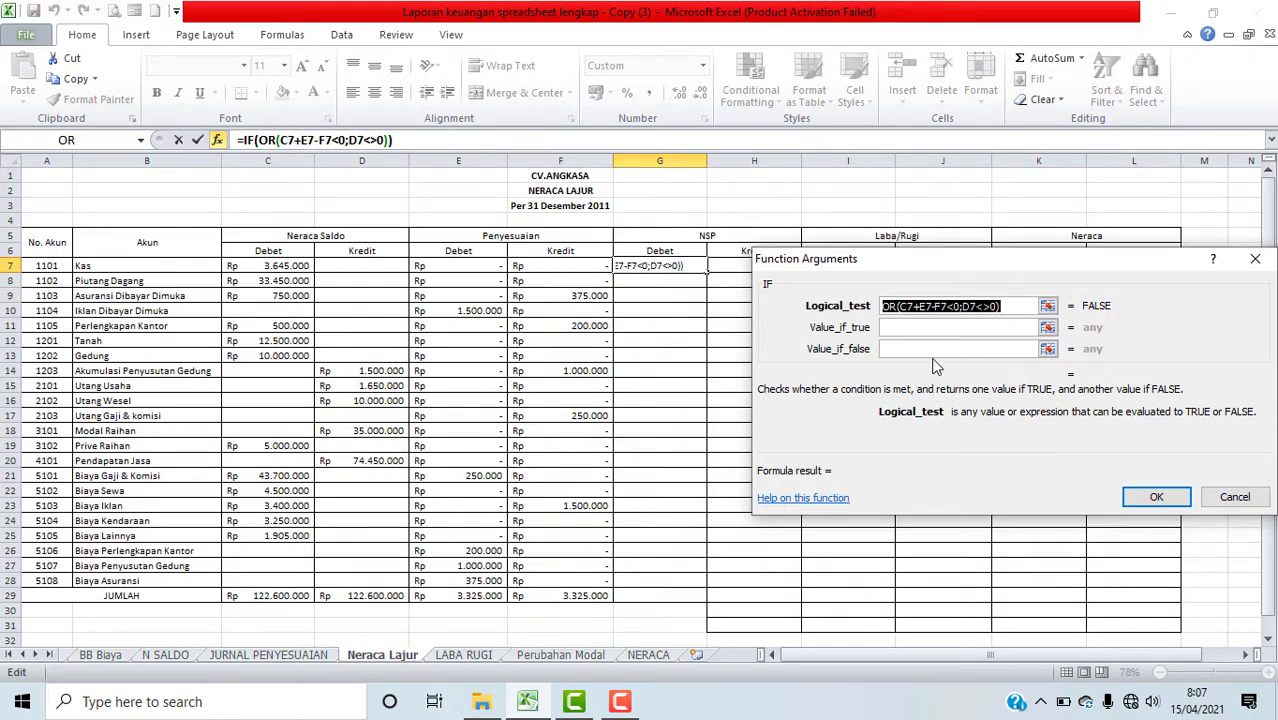
{"action": "left_click", "coordinate": [915, 331]}
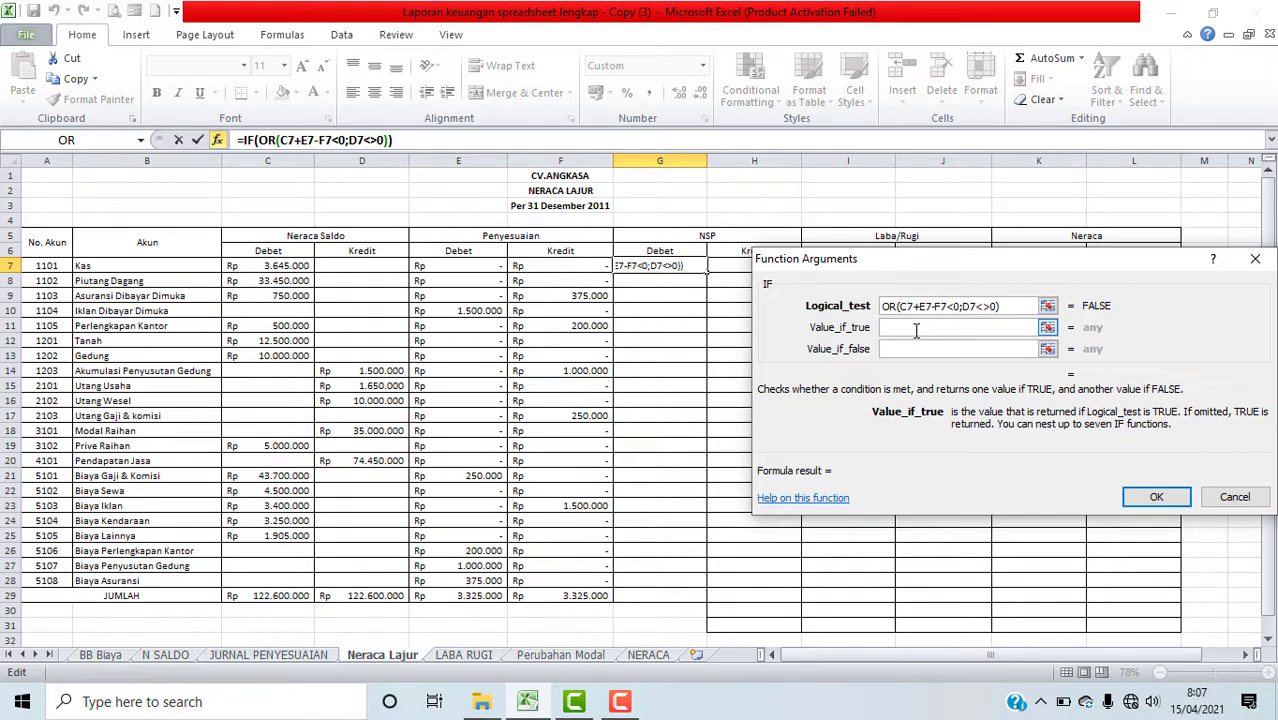
{"action": "type", "text": "0"}
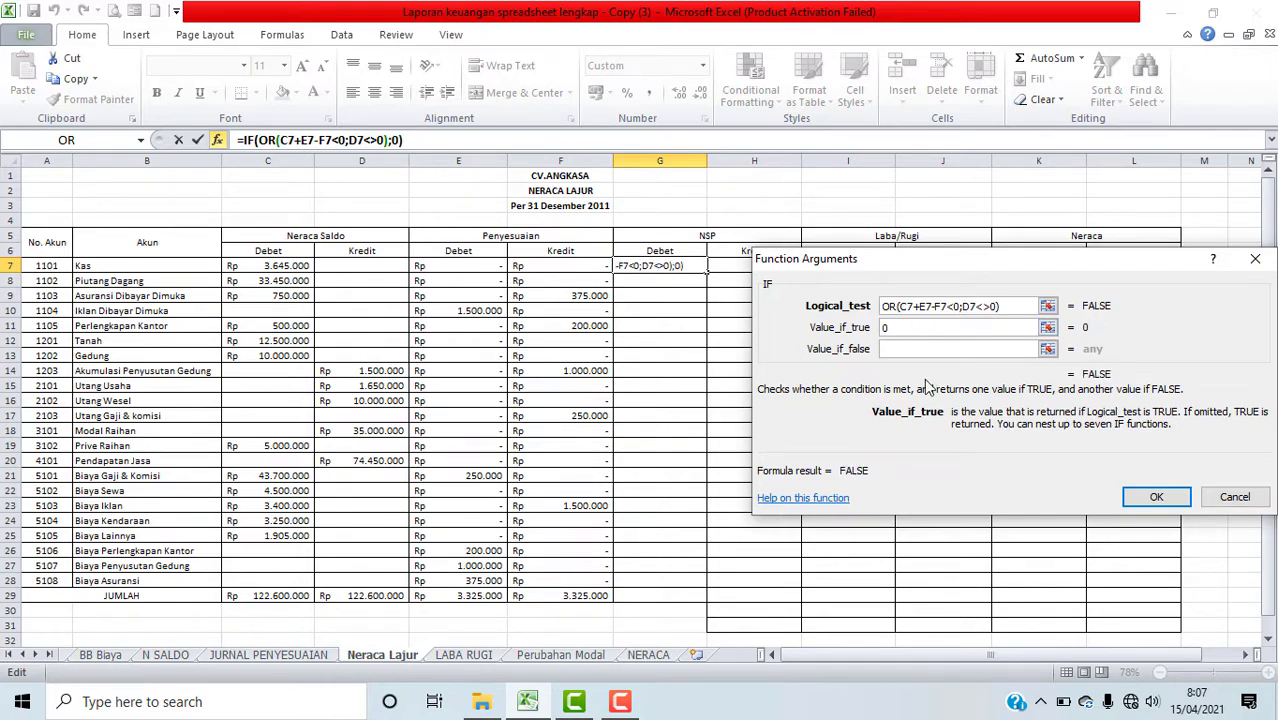
Step: Set the IF function's value if false to C7+E7-F7 and confirm the formula in G7
{"action": "left_click", "coordinate": [915, 350]}
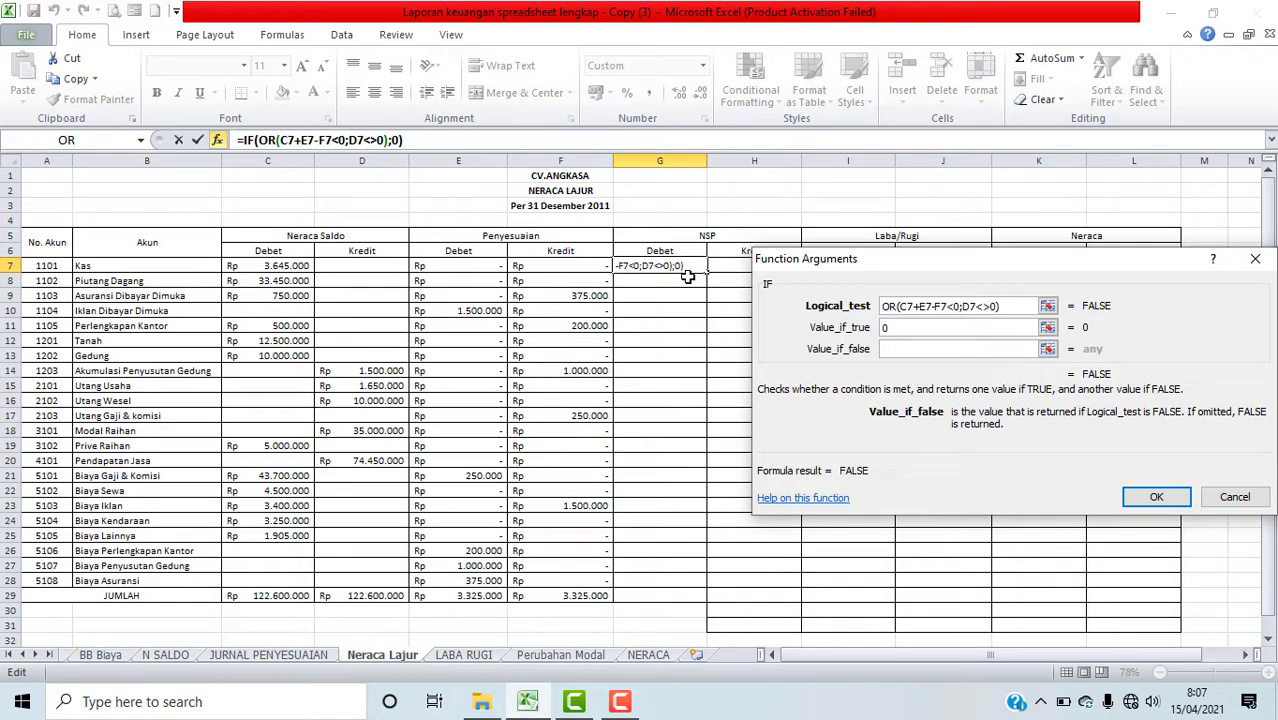
{"action": "left_click", "coordinate": [279, 270]}
{"action": "type", "text": "+"}
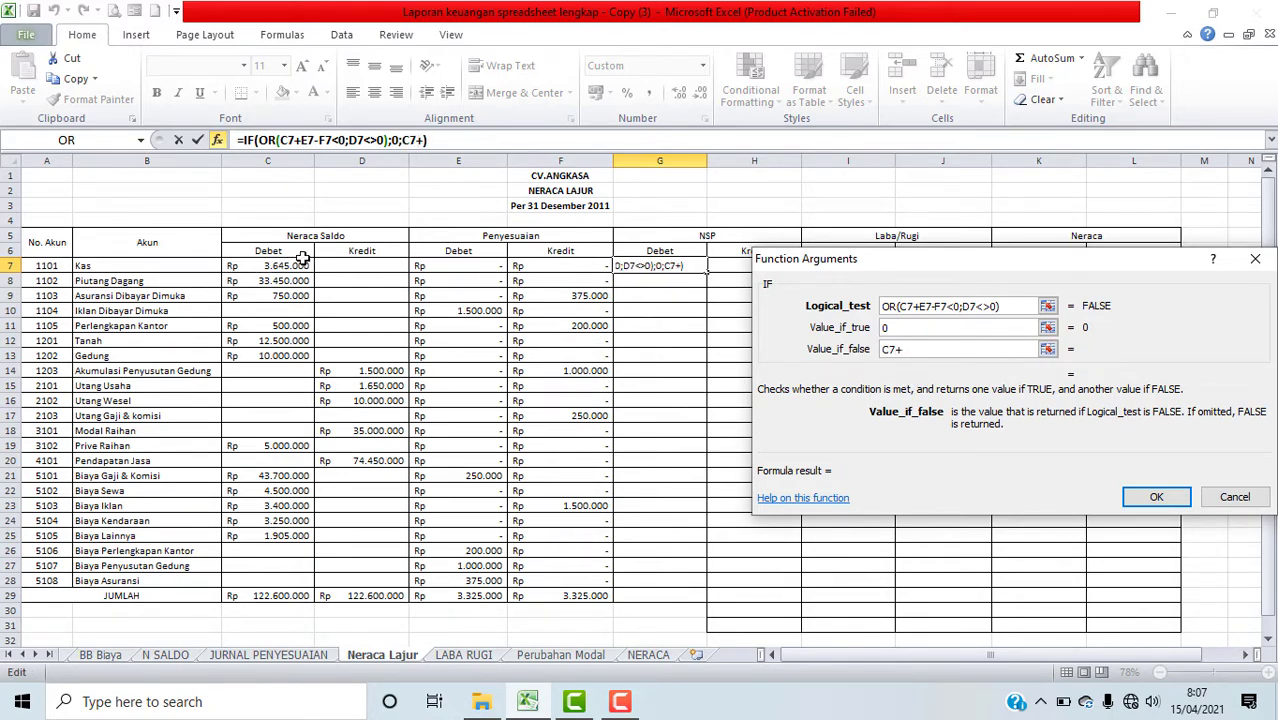
{"action": "left_click", "coordinate": [481, 265]}
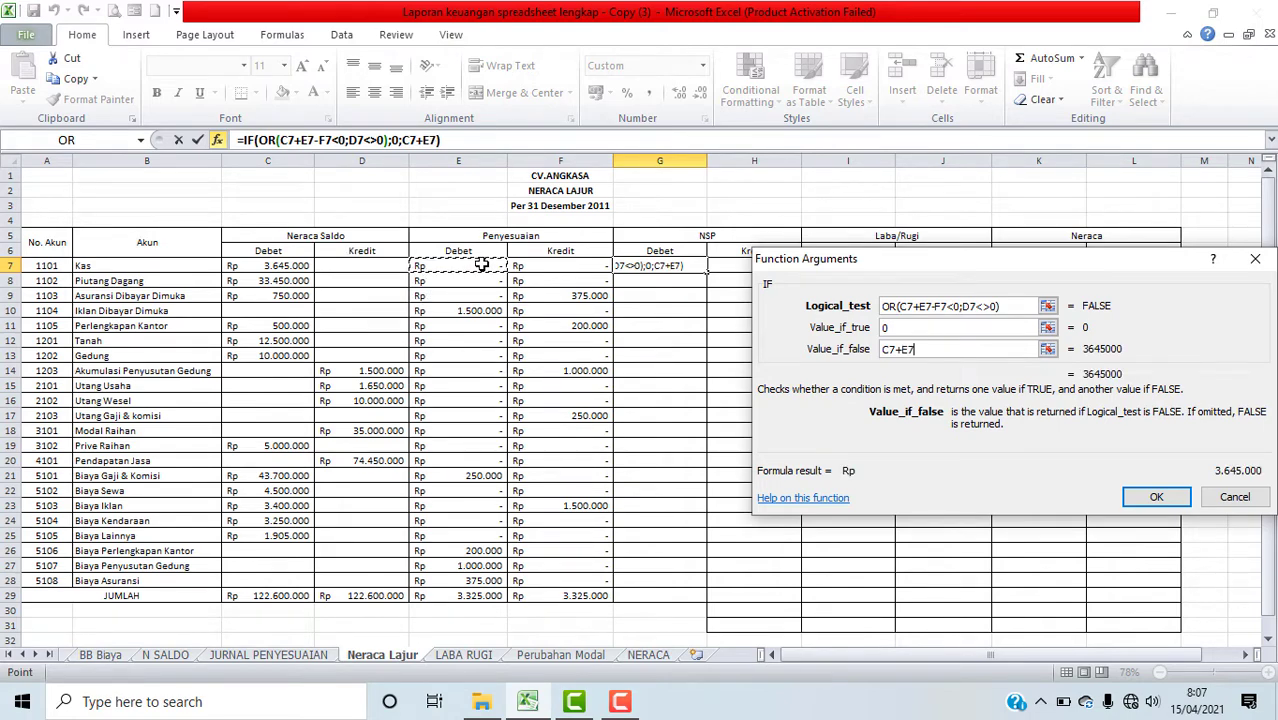
{"action": "type", "text": "-"}
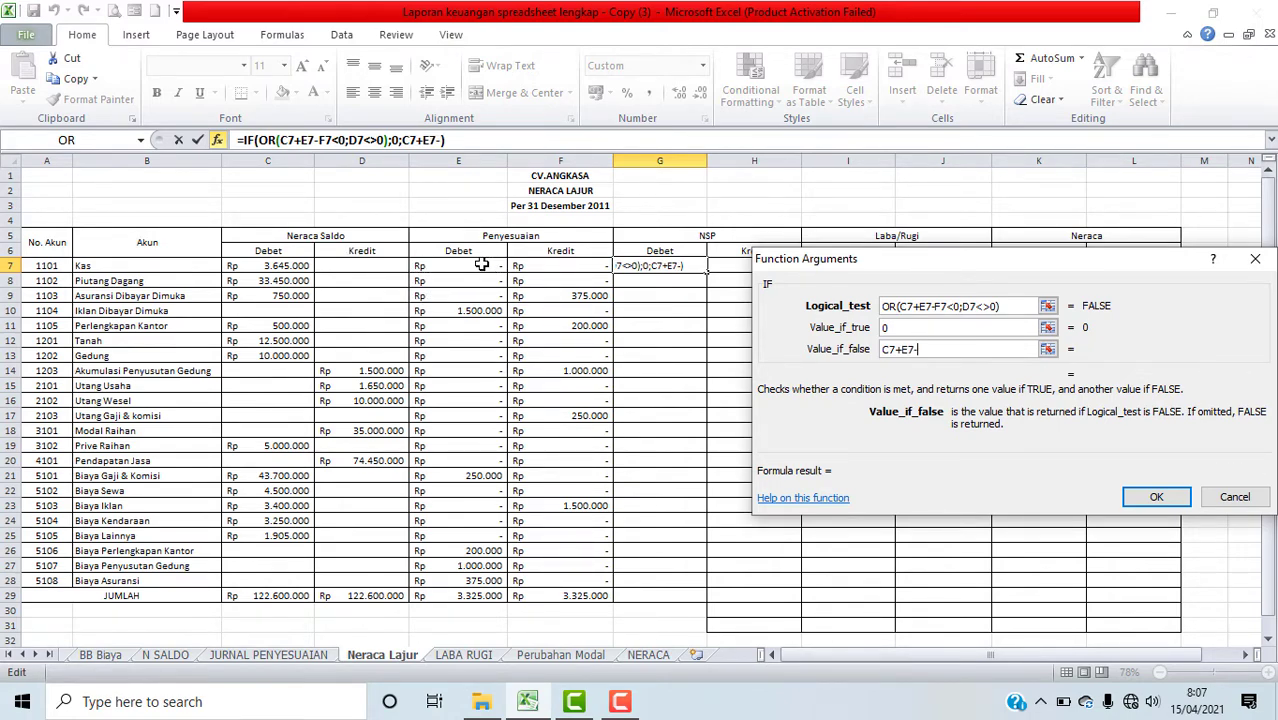
{"action": "left_click", "coordinate": [567, 267]}
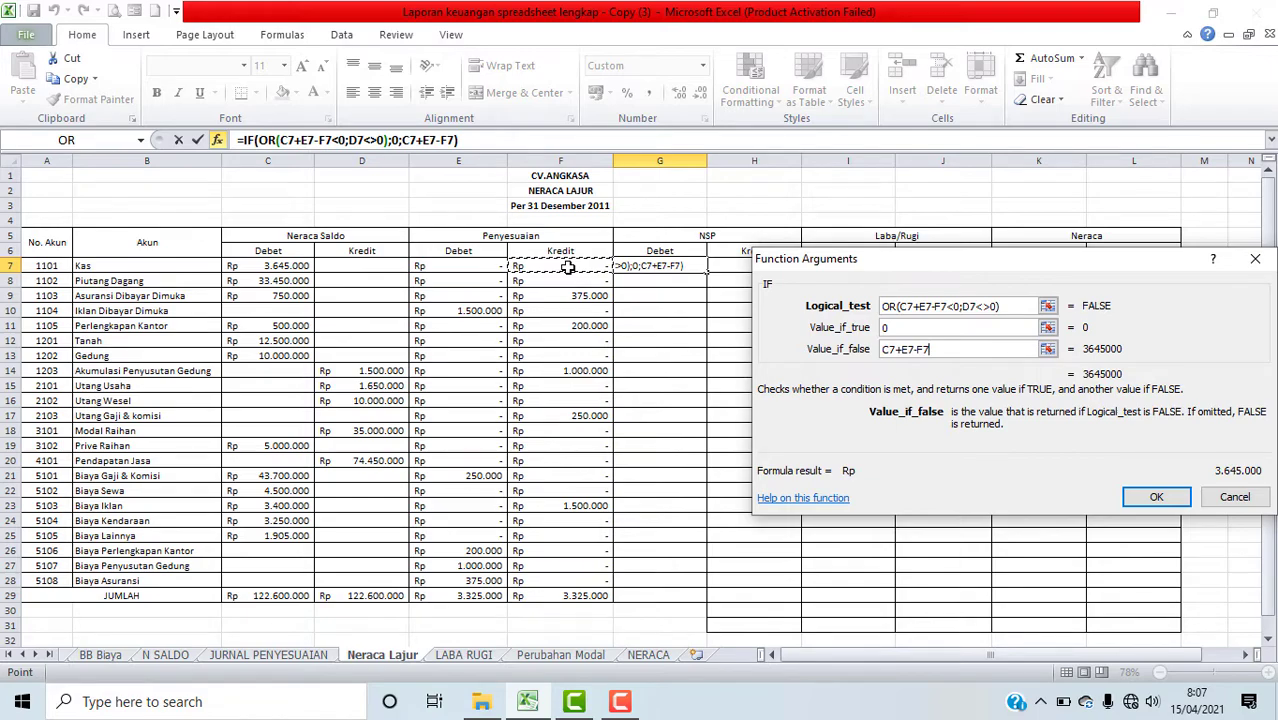
{"action": "left_click", "coordinate": [1156, 497]}
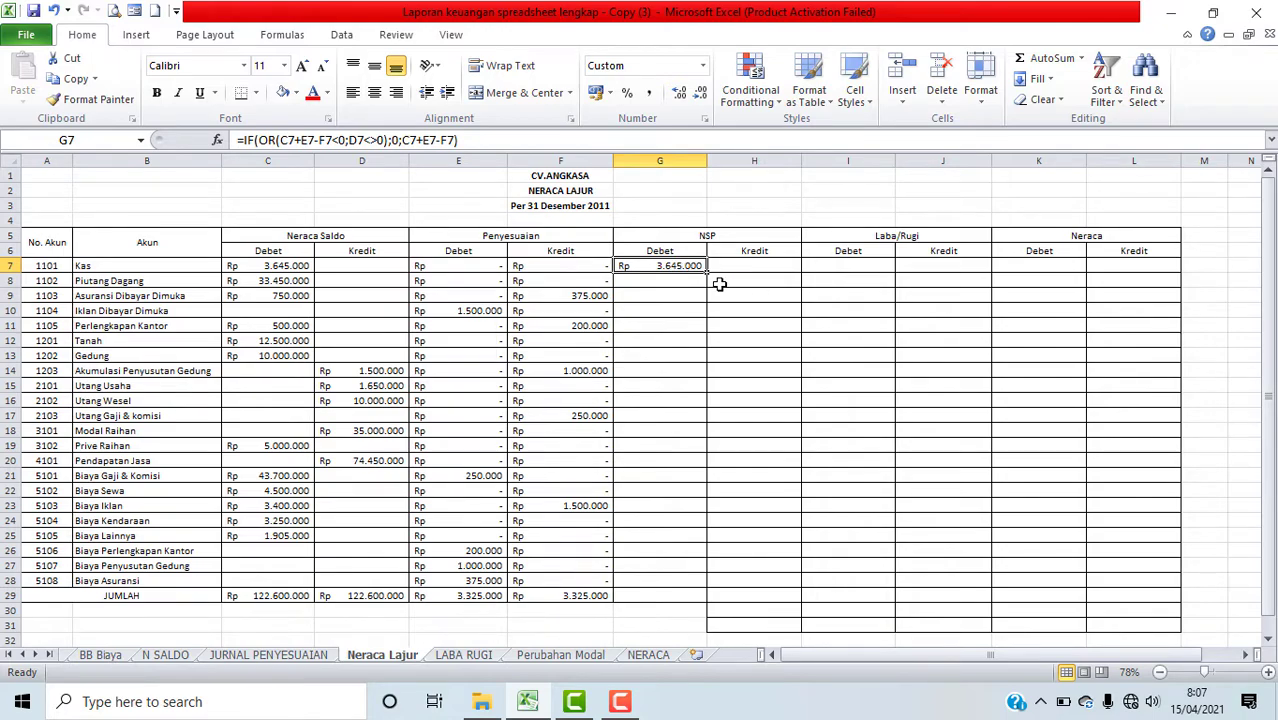
Step: Fill the G7 formula down through G28 and extend the JUMLAH total formula into G29
{"action": "left_click_drag", "start_coordinate": [707, 272], "coordinate": [678, 583]}
{"action": "left_click", "coordinate": [591, 600]}
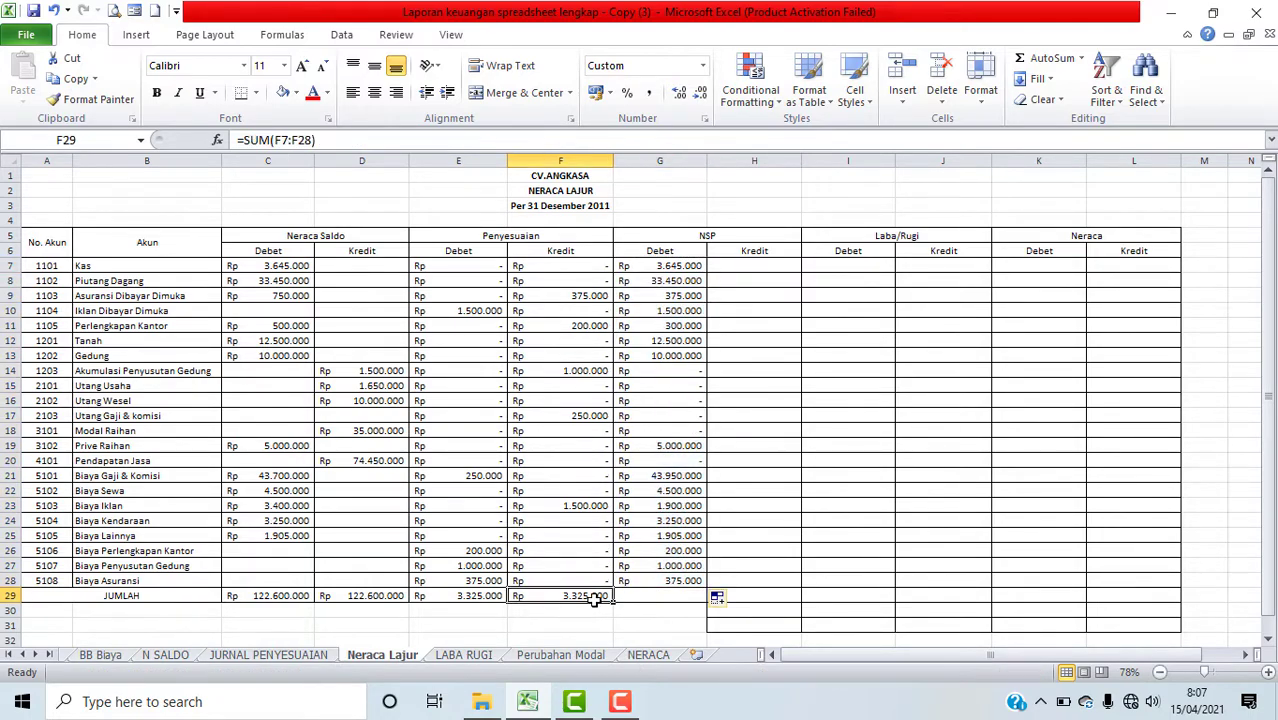
{"action": "left_click_drag", "start_coordinate": [618, 603], "coordinate": [684, 598]}
{"action": "left_click", "coordinate": [733, 563]}
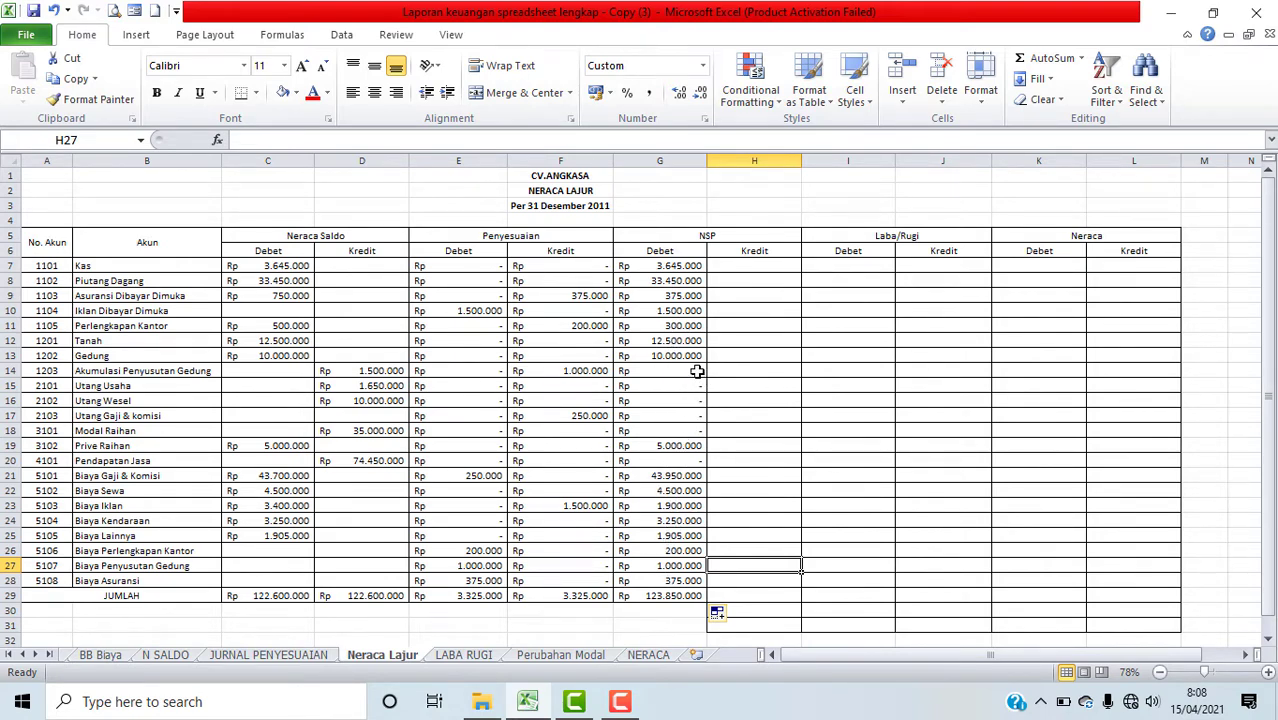
Step: Apply the custom Rp accounting number format to cell H27
{"action": "left_click", "coordinate": [704, 118]}
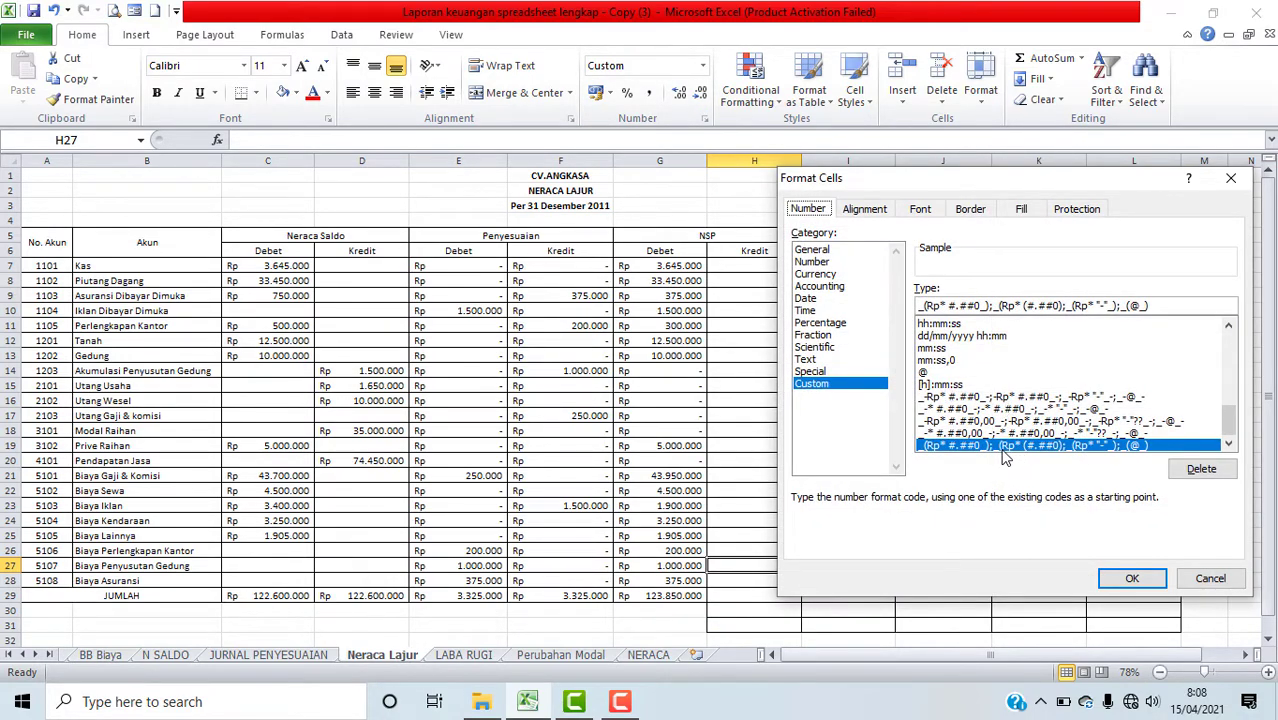
{"action": "left_click", "coordinate": [1131, 579]}
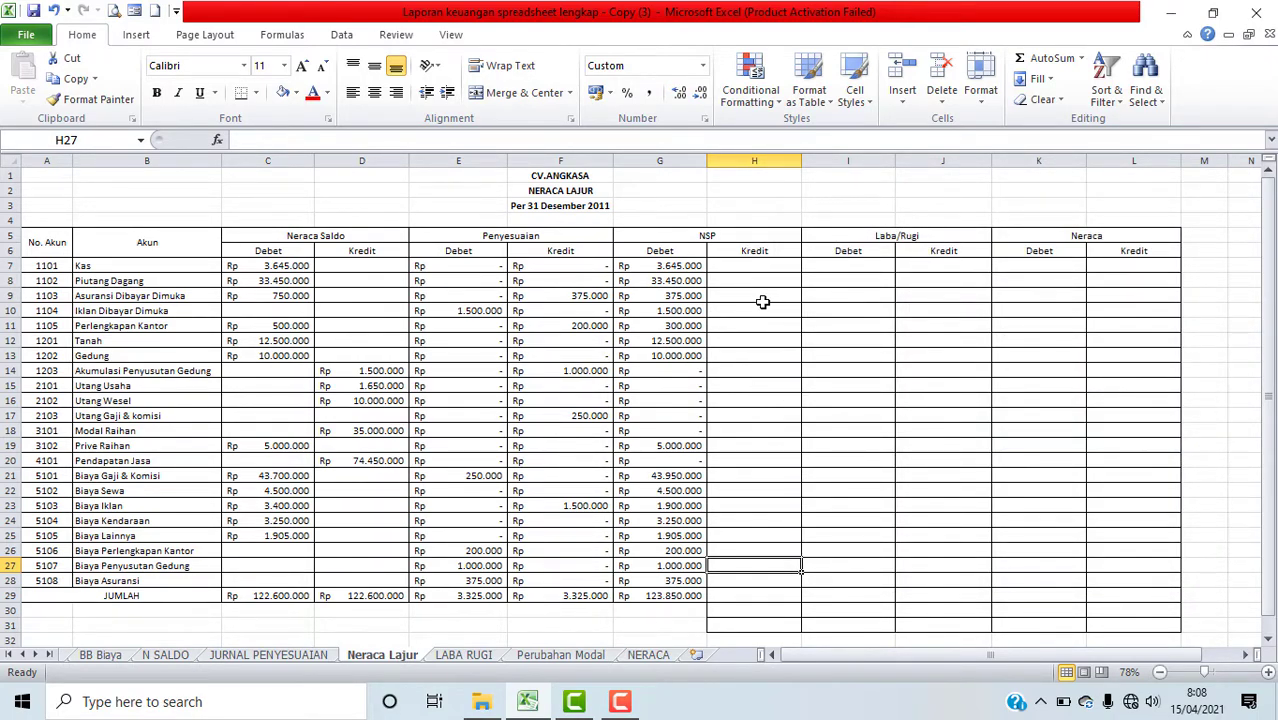
Step: Insert an IF function in cell H7 and nest an OR function inside it as the logical test
{"action": "left_click", "coordinate": [760, 266]}
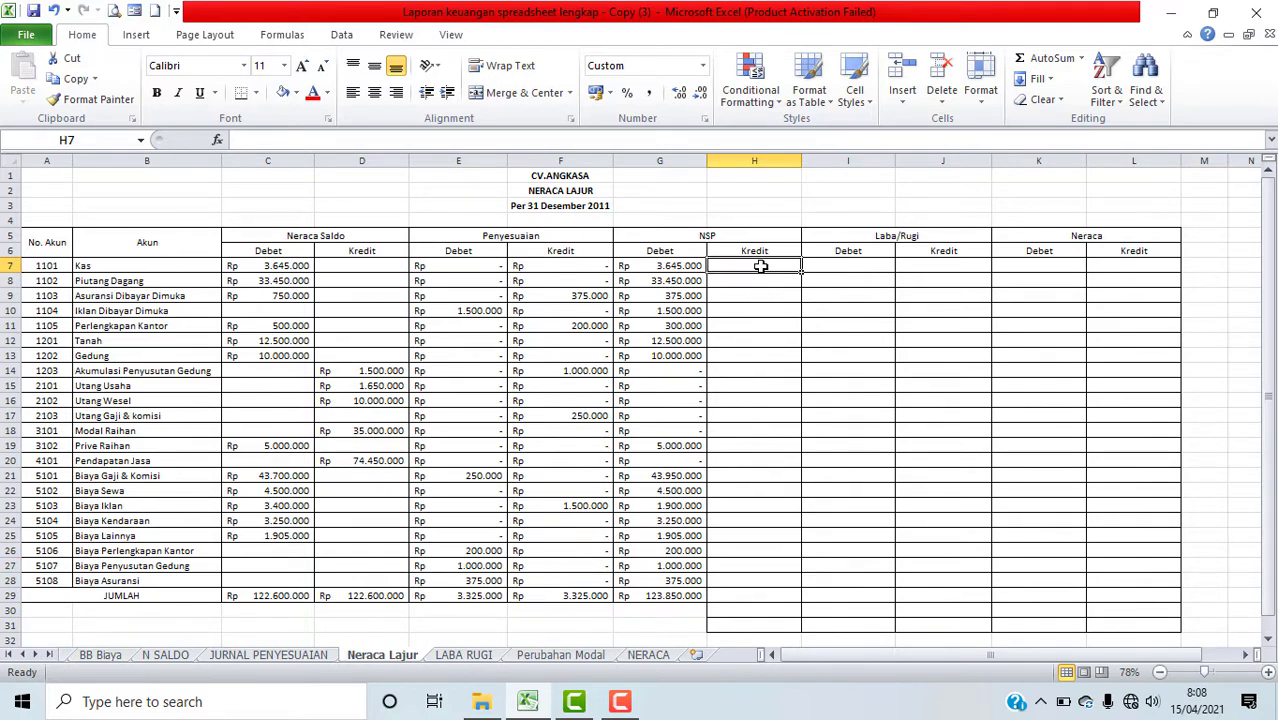
{"action": "left_click", "coordinate": [218, 141]}
{"action": "left_click_drag", "start_coordinate": [955, 227], "coordinate": [985, 216]}
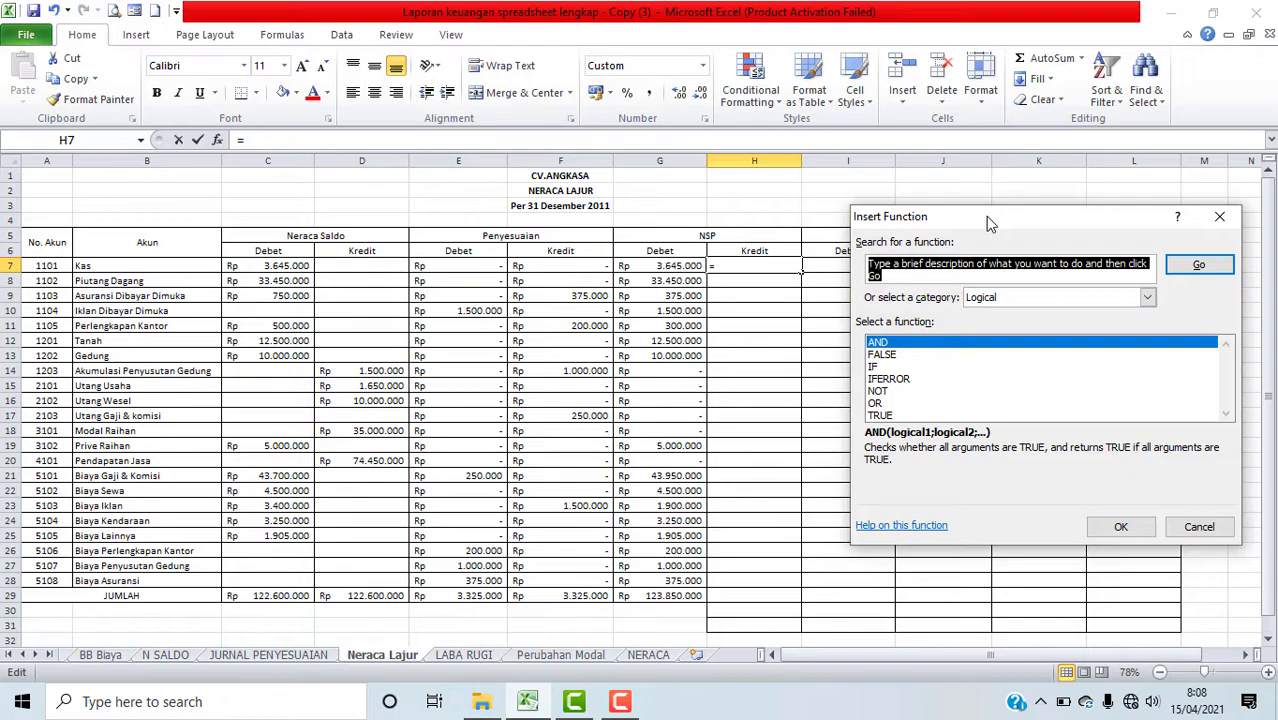
{"action": "left_click", "coordinate": [875, 368]}
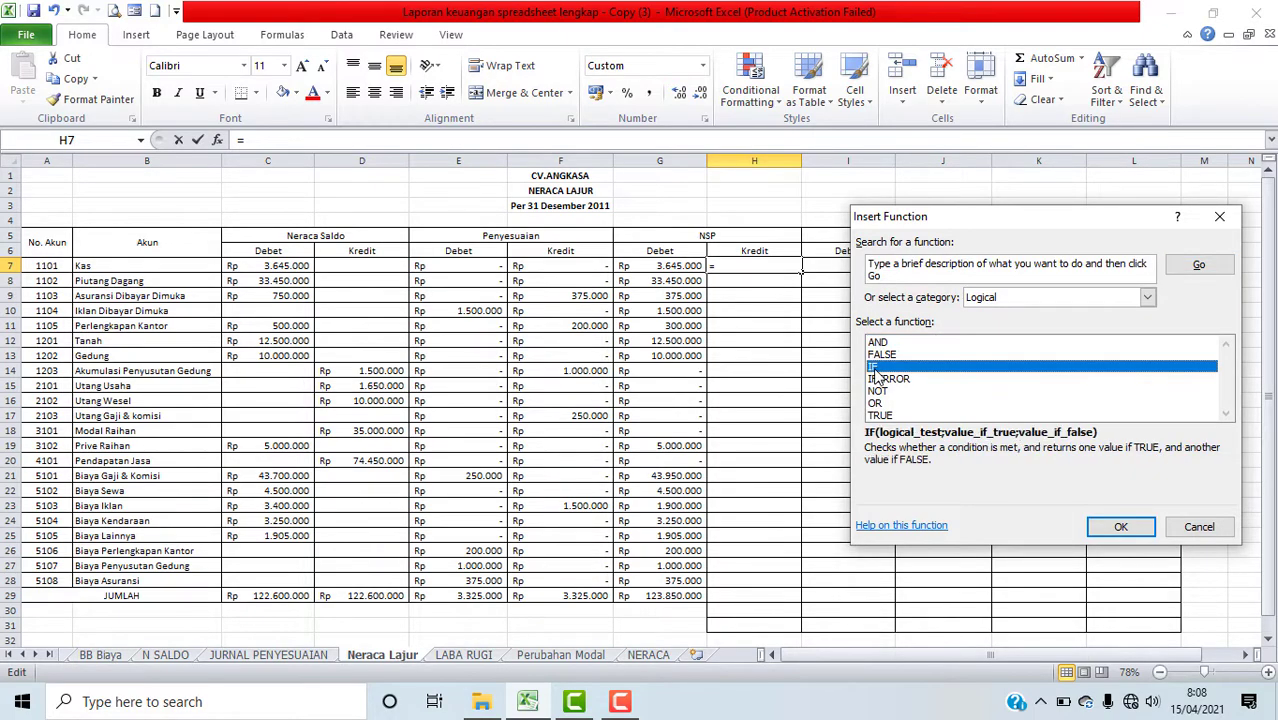
{"action": "left_click", "coordinate": [1120, 527]}
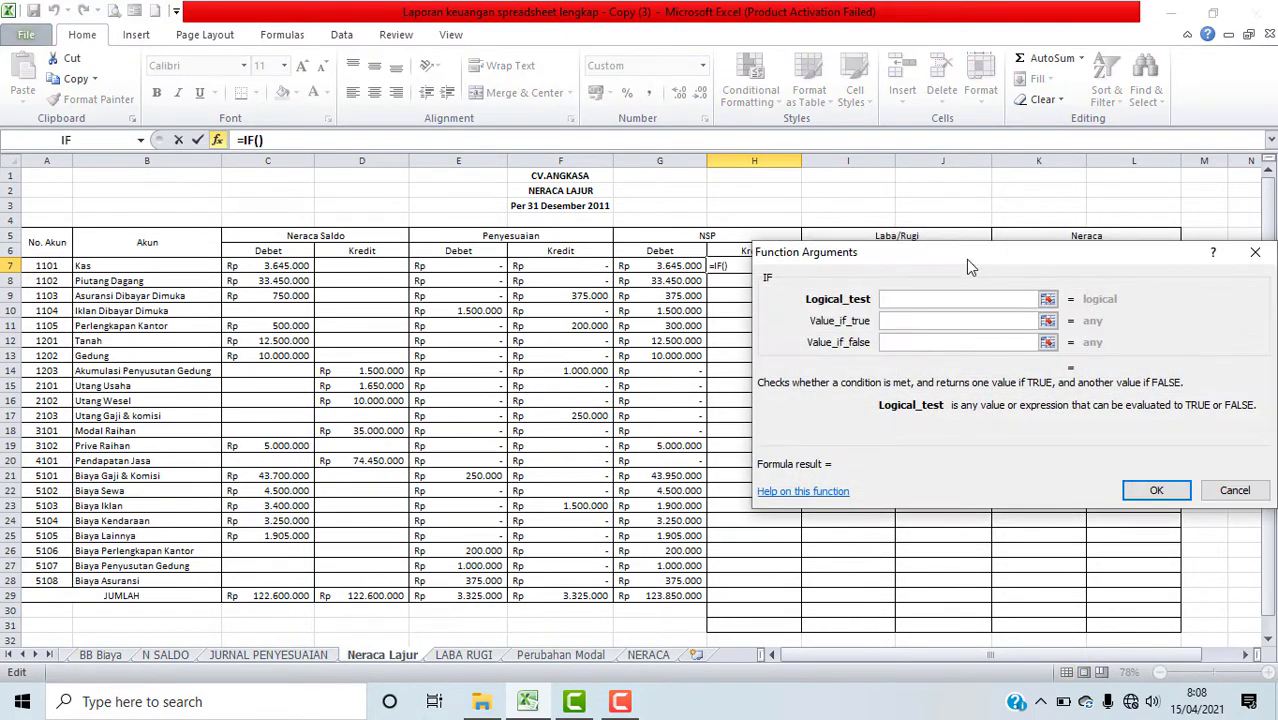
{"action": "left_click_drag", "start_coordinate": [967, 255], "coordinate": [1052, 260]}
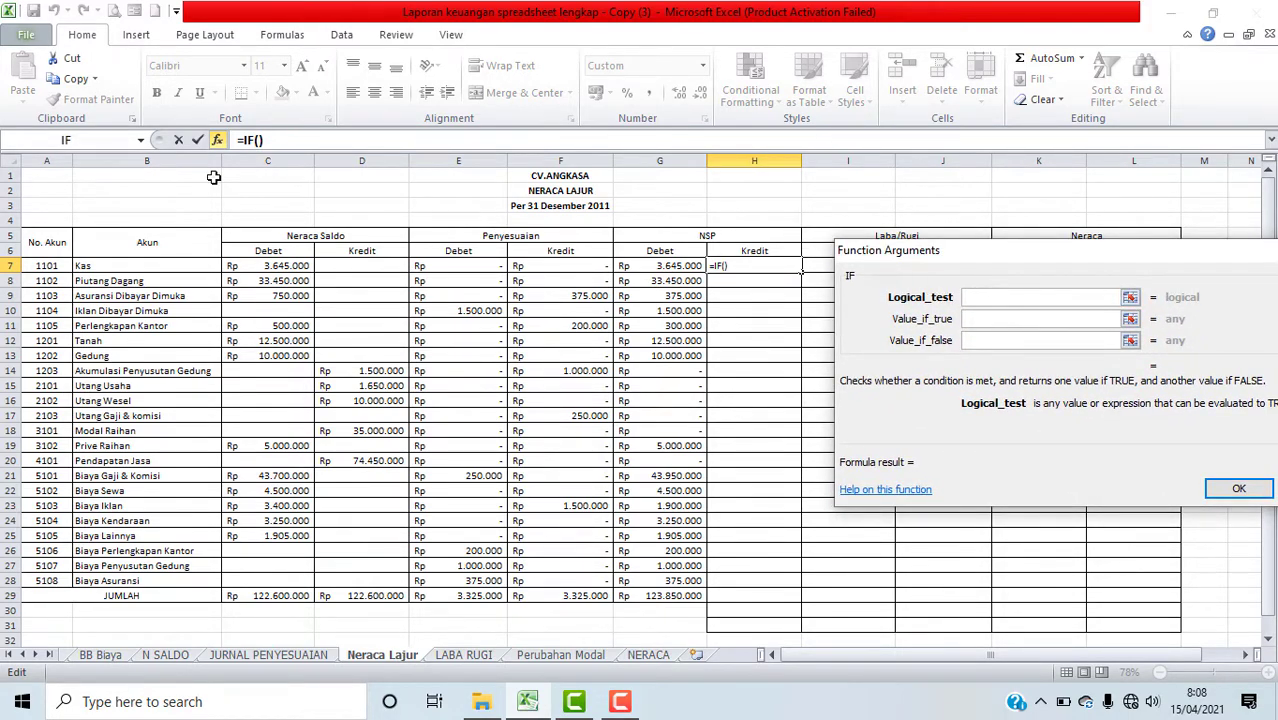
{"action": "left_click", "coordinate": [142, 143]}
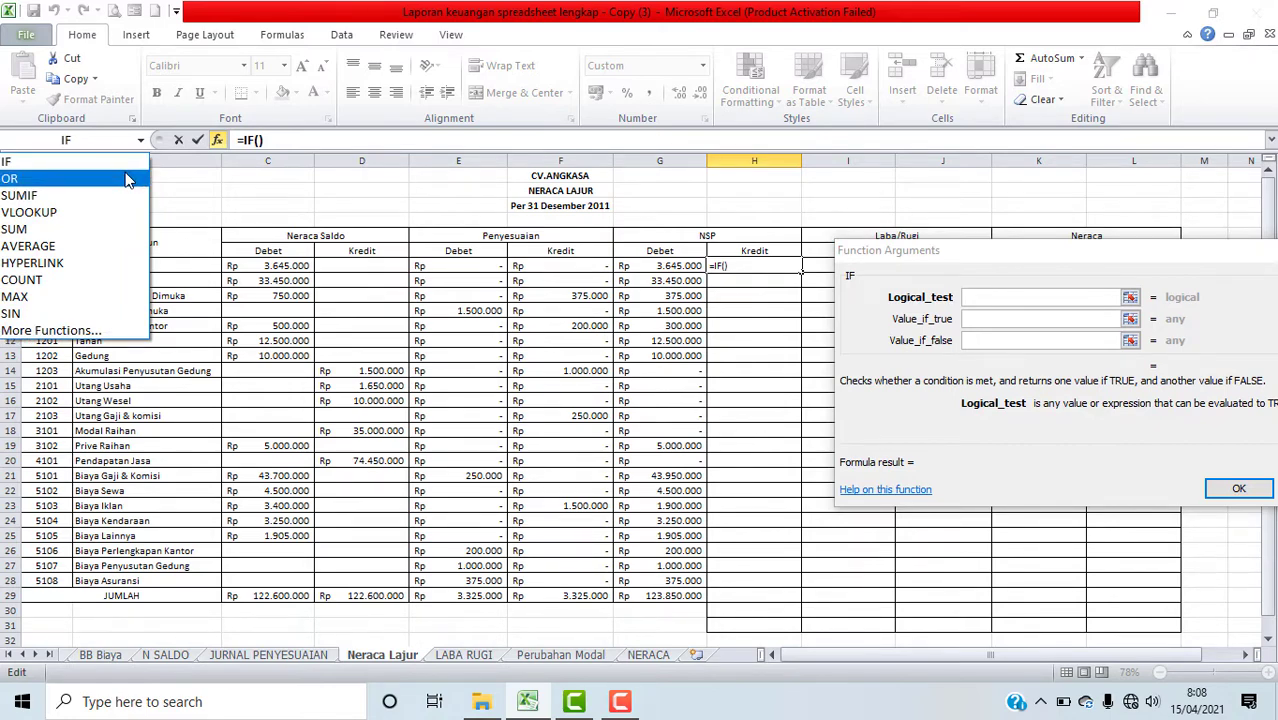
{"action": "left_click", "coordinate": [122, 177]}
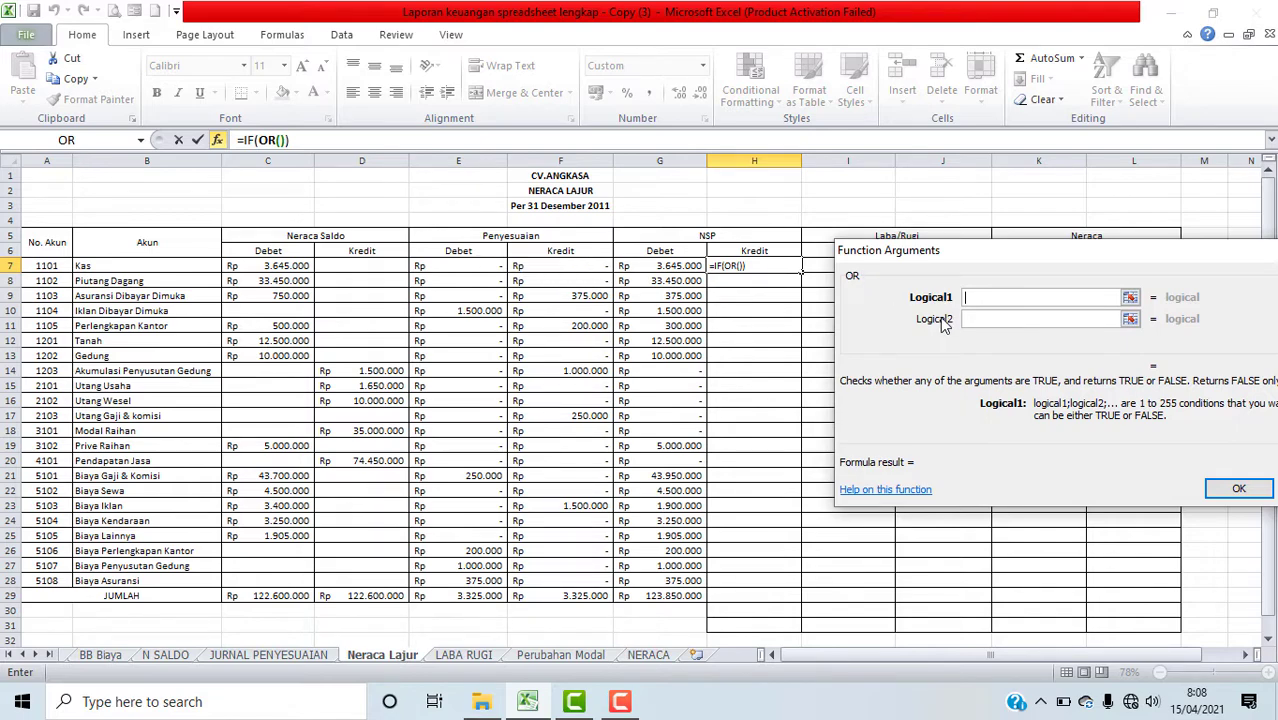
Step: Set the OR function's first condition to D7+F7-E7<0 using the Kas row cells
{"action": "left_click", "coordinate": [374, 262]}
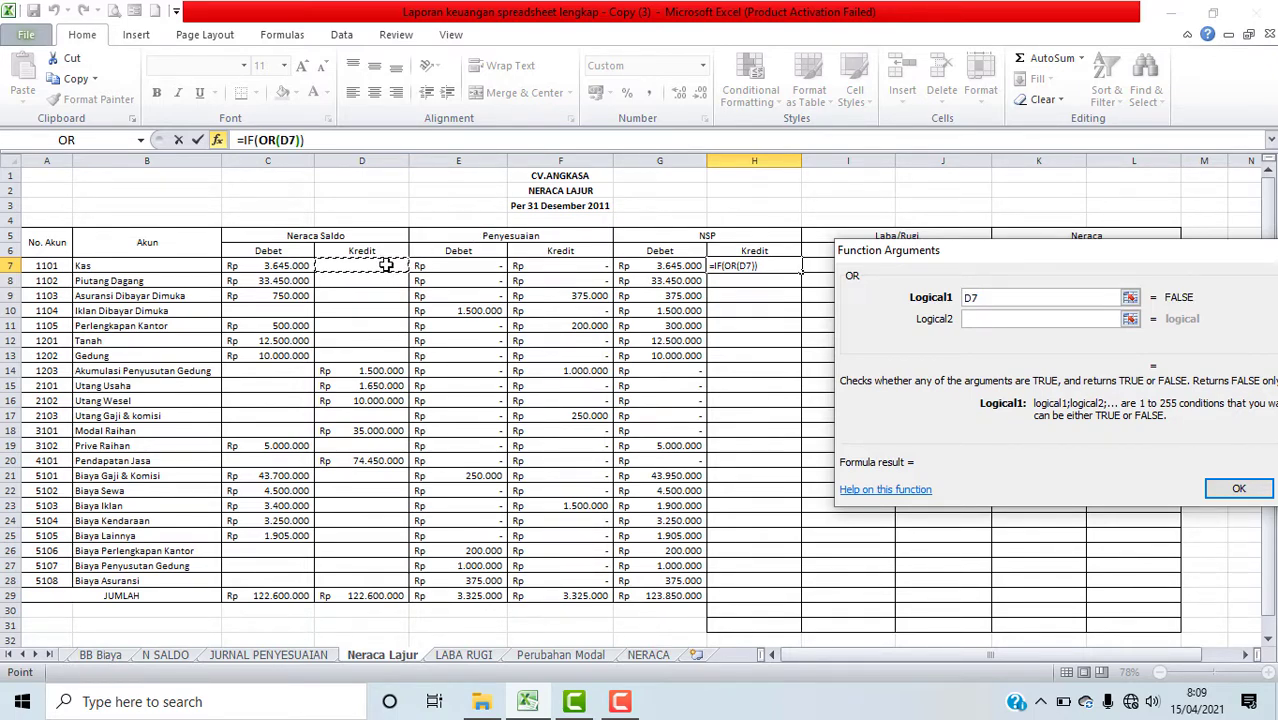
{"action": "type", "text": "+"}
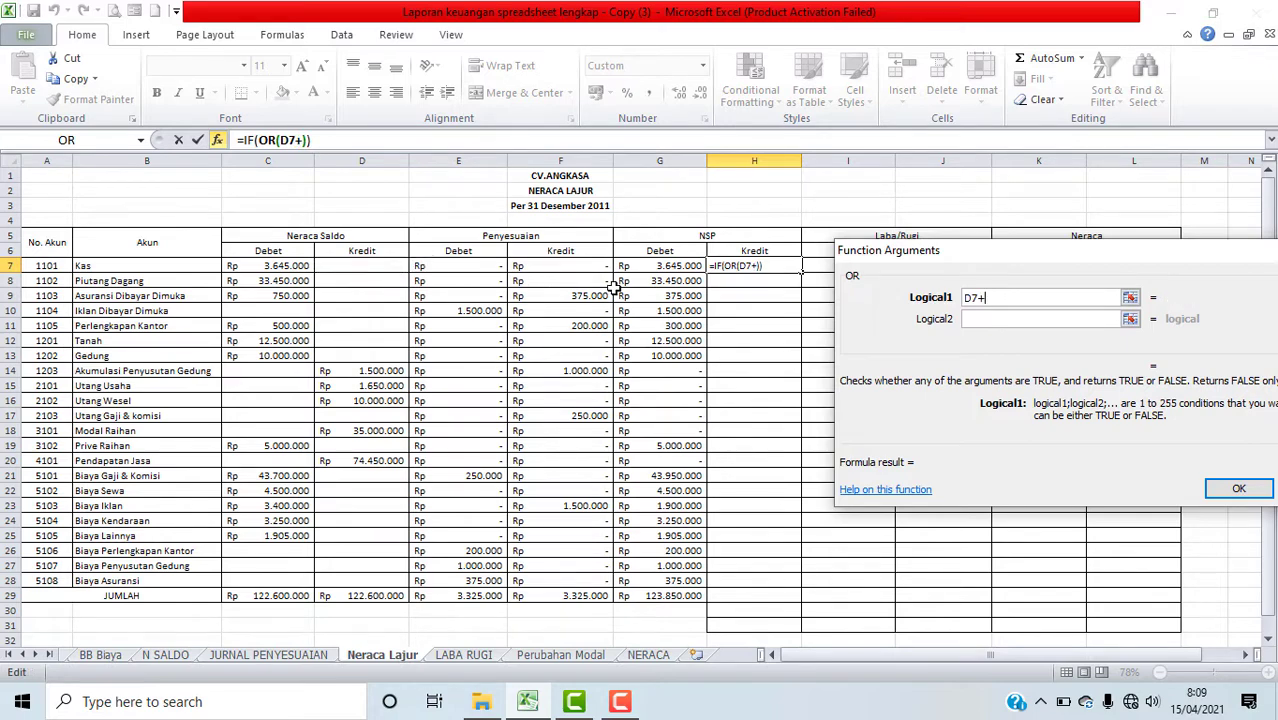
{"action": "left_click", "coordinate": [588, 265]}
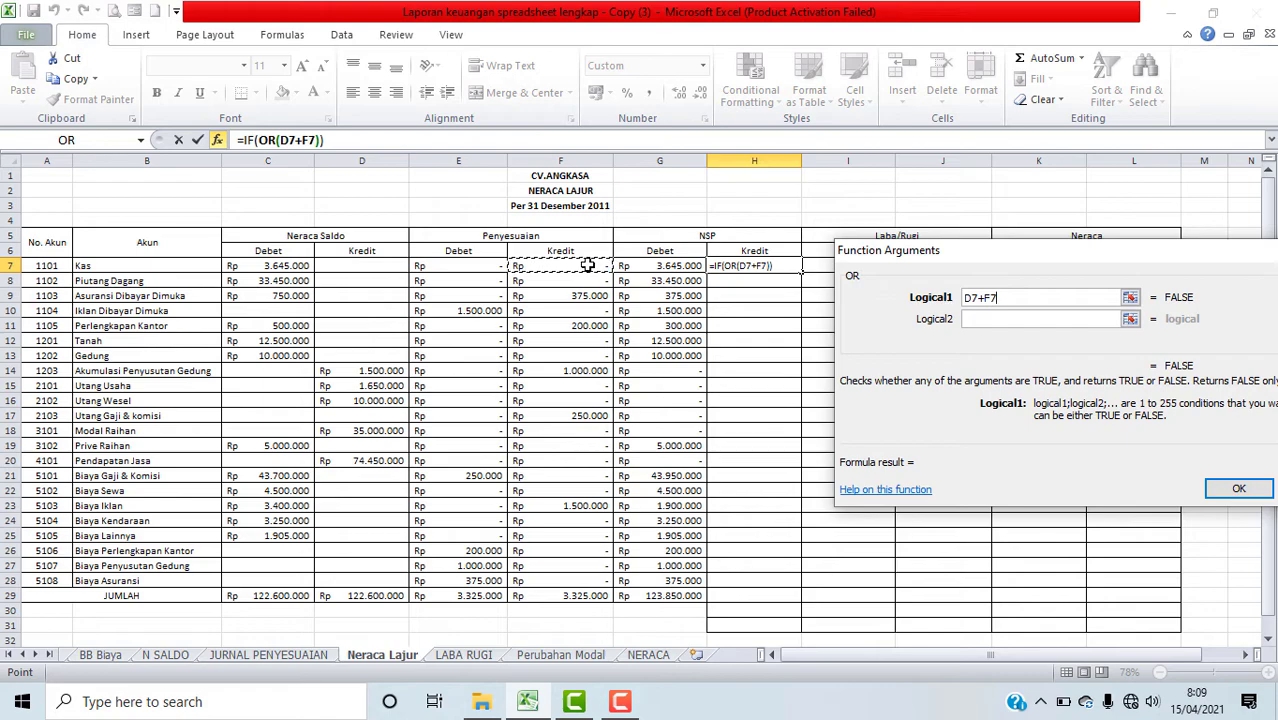
{"action": "type", "text": "-"}
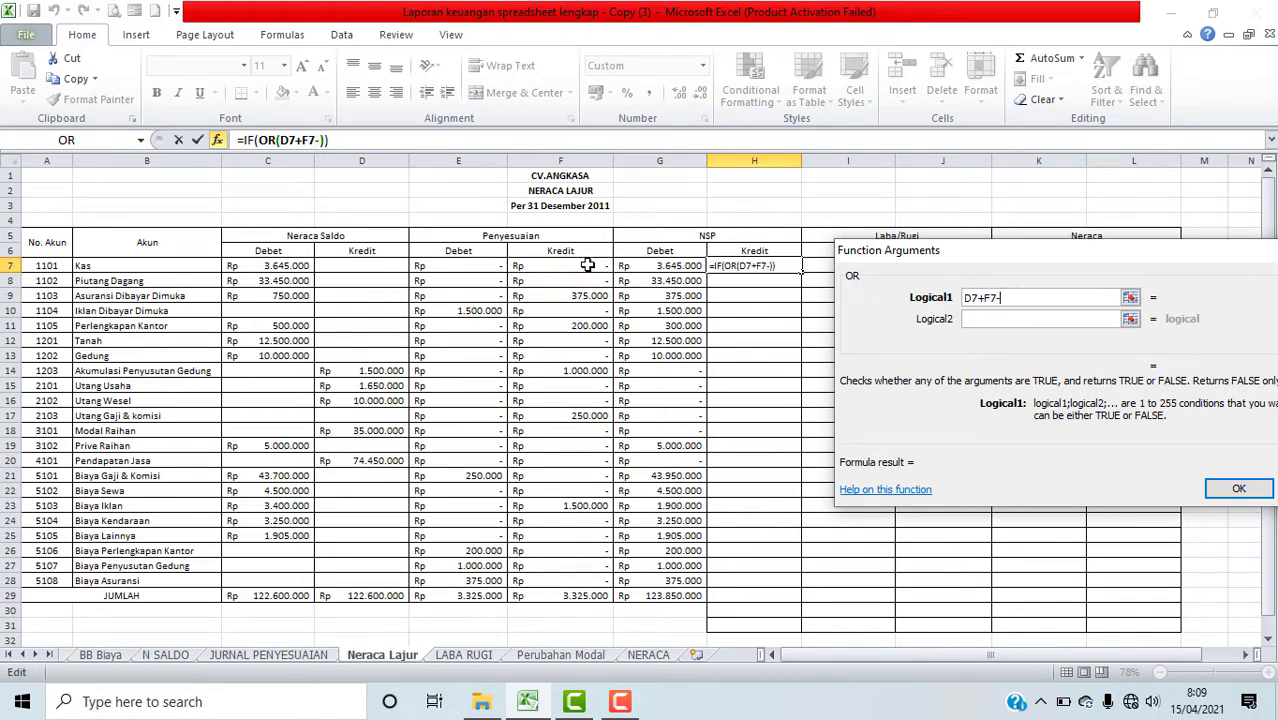
{"action": "left_click", "coordinate": [470, 267]}
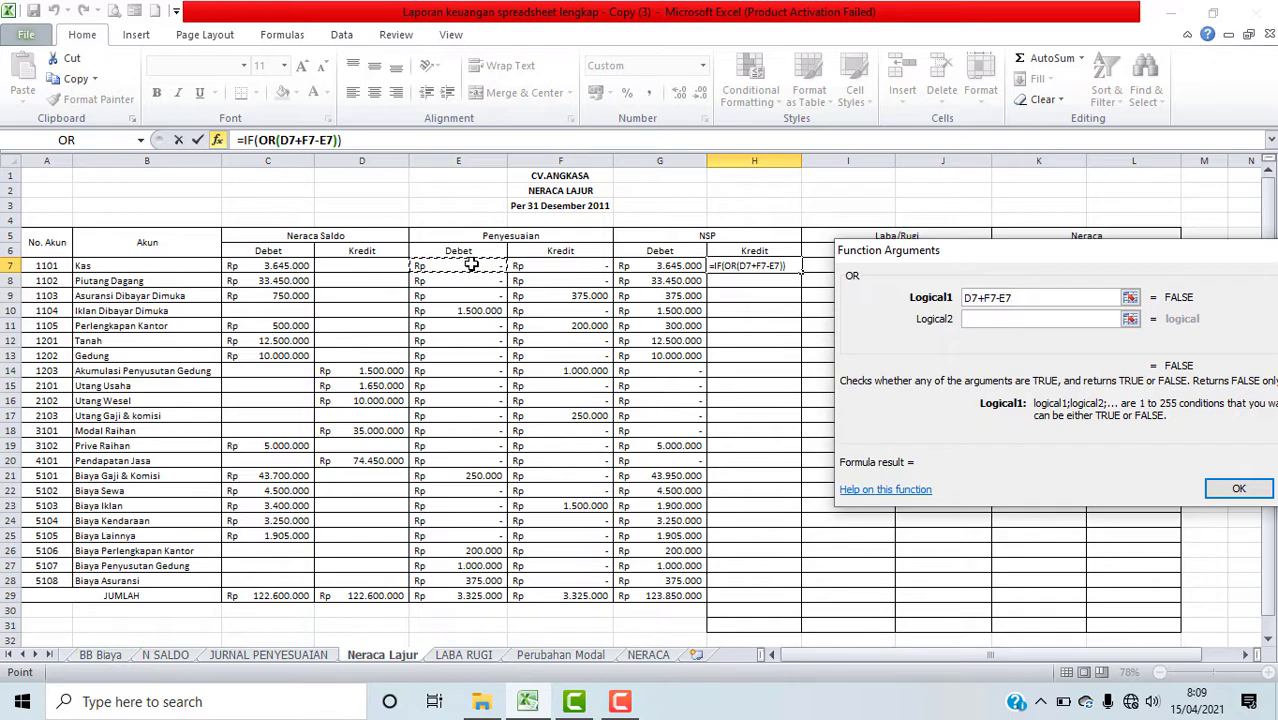
{"action": "type", "text": "<0"}
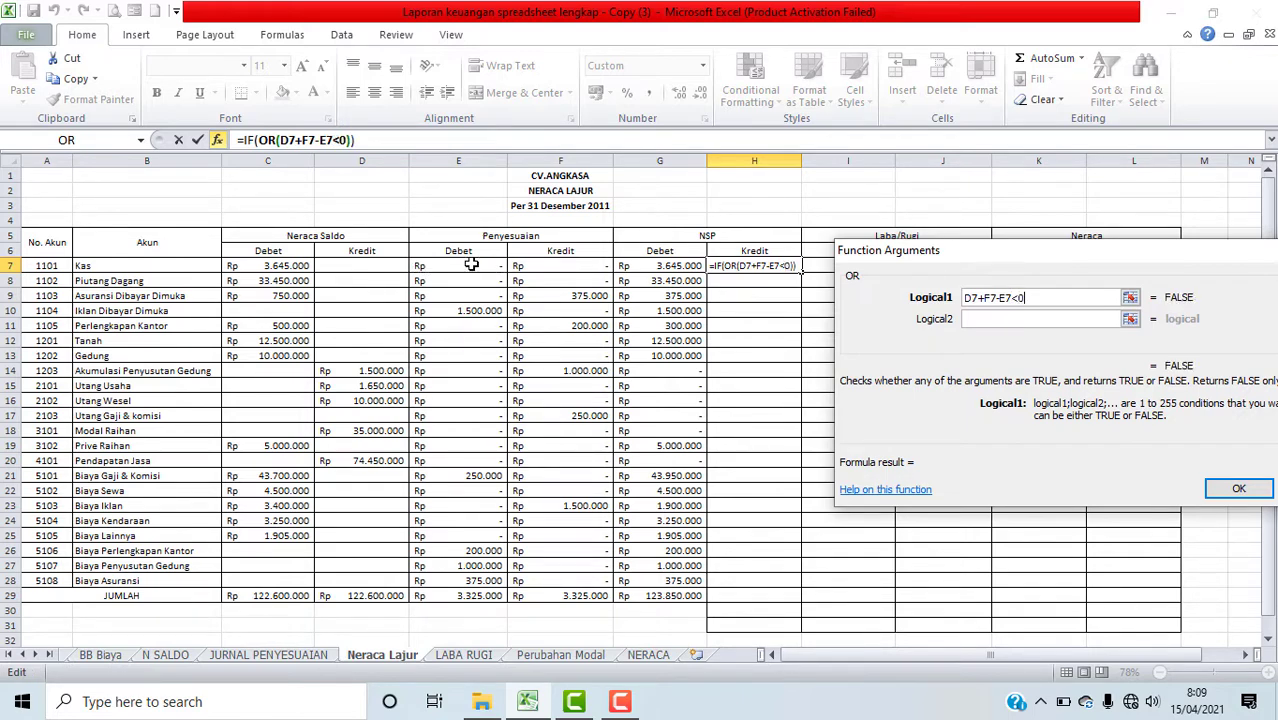
Step: Add C7<>0 as the OR function's second condition
{"action": "left_click", "coordinate": [965, 320]}
{"action": "left_click", "coordinate": [996, 320]}
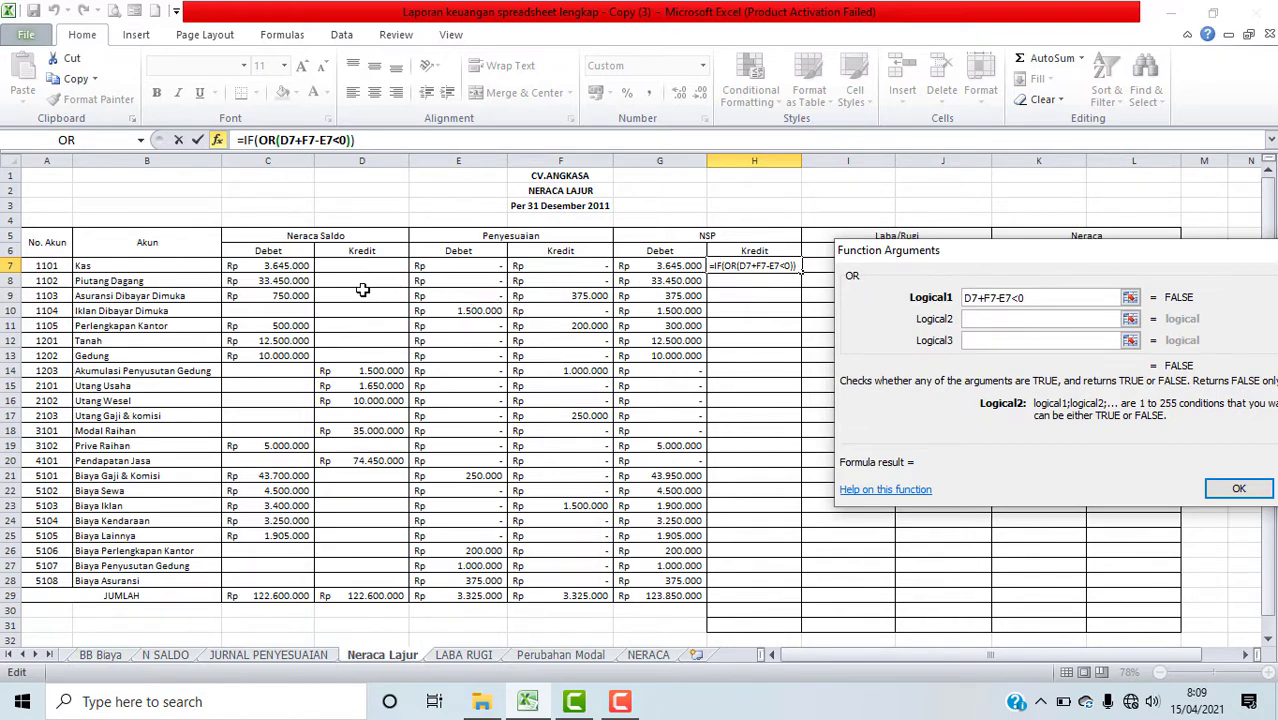
{"action": "left_click", "coordinate": [292, 266]}
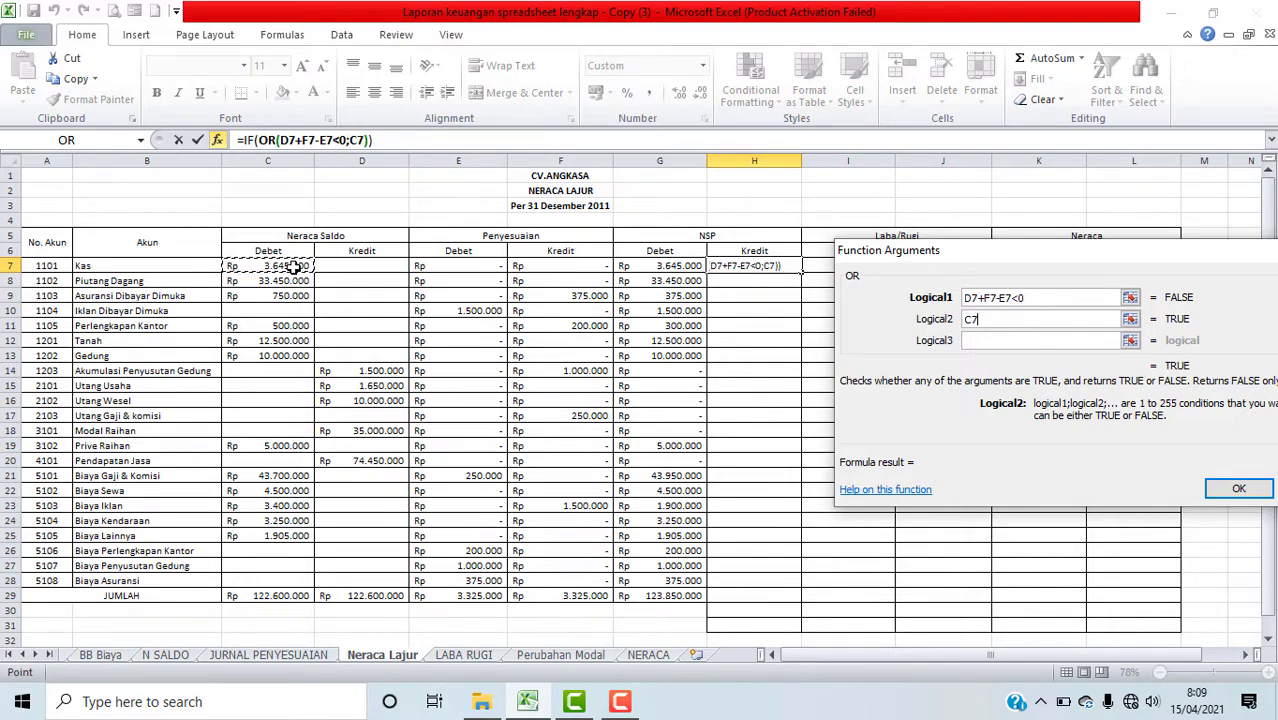
{"action": "type", "text": "<>"}
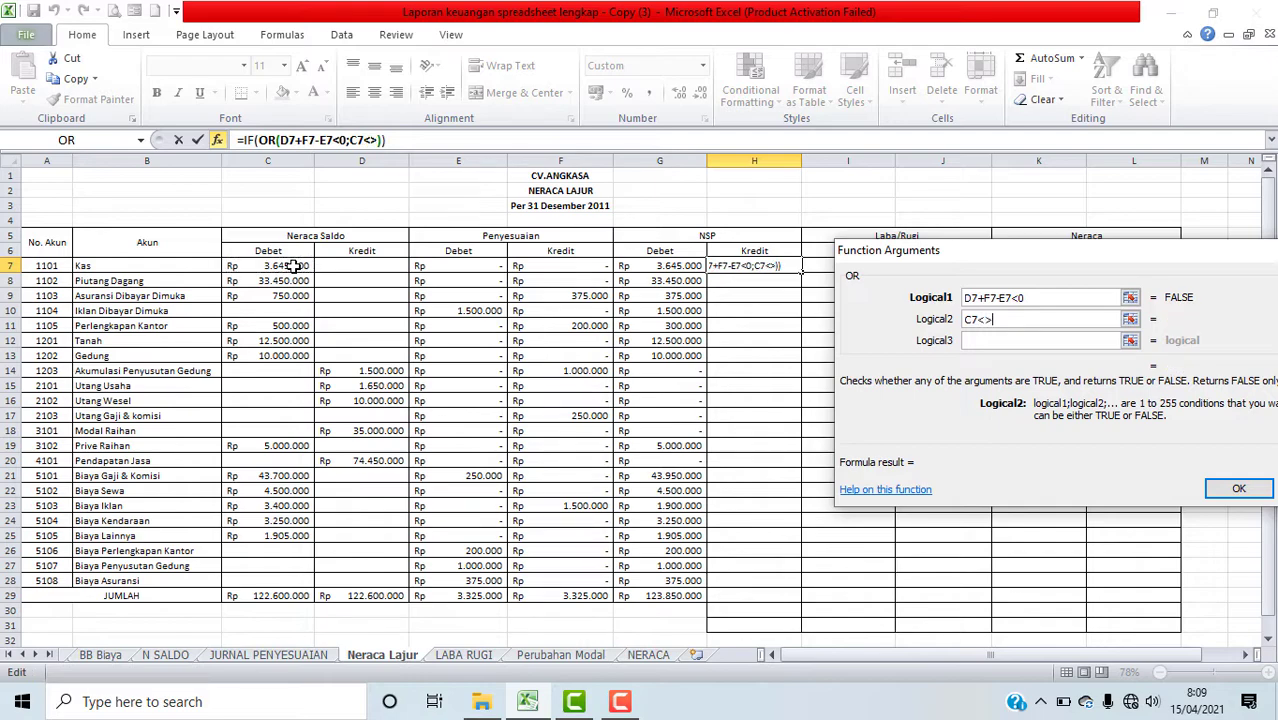
{"action": "type", "text": "0"}
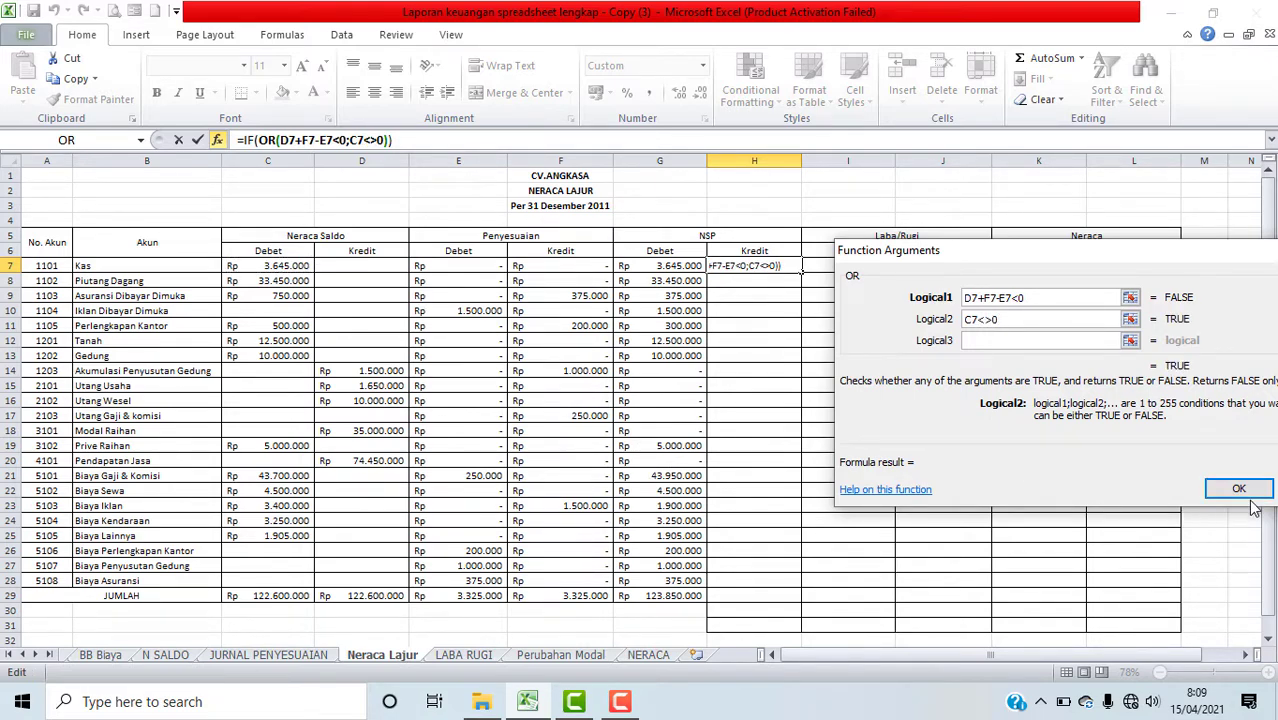
Step: Return to the IF function's arguments and set its value if true to 0
{"action": "left_click", "coordinate": [257, 143]}
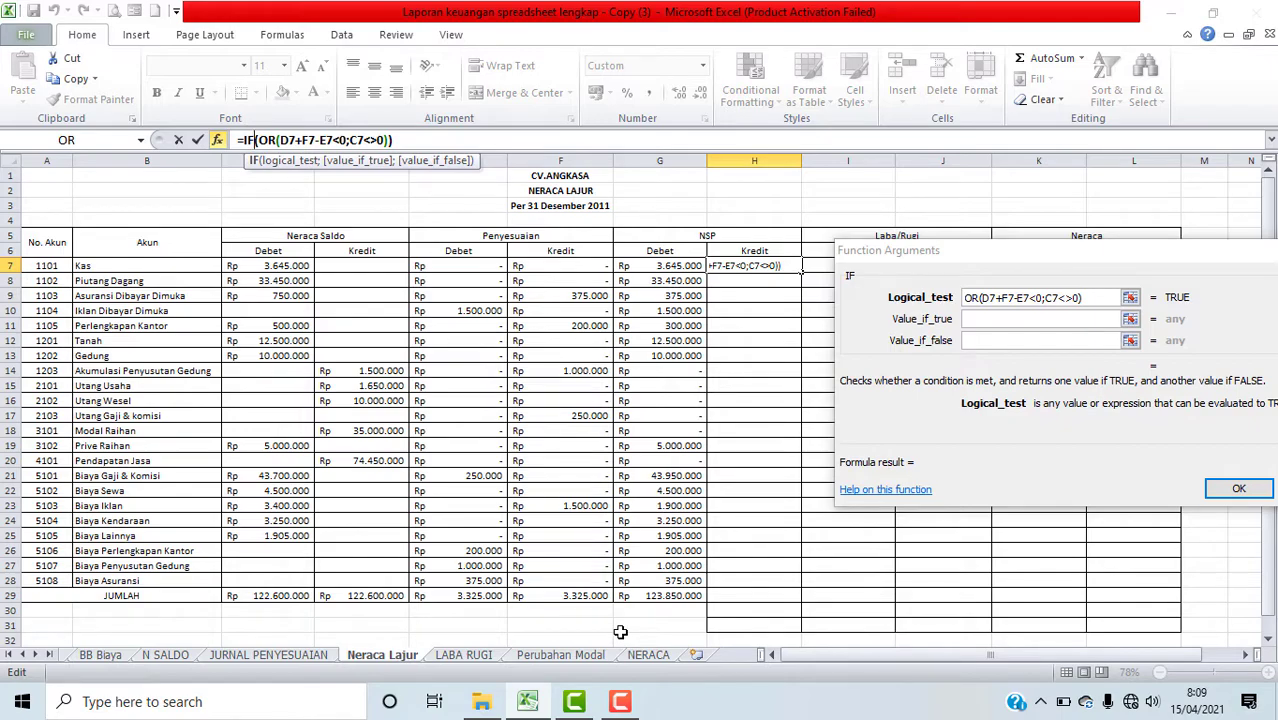
{"action": "left_click", "coordinate": [994, 324]}
{"action": "type", "text": "0"}
{"action": "left_click", "coordinate": [988, 341]}
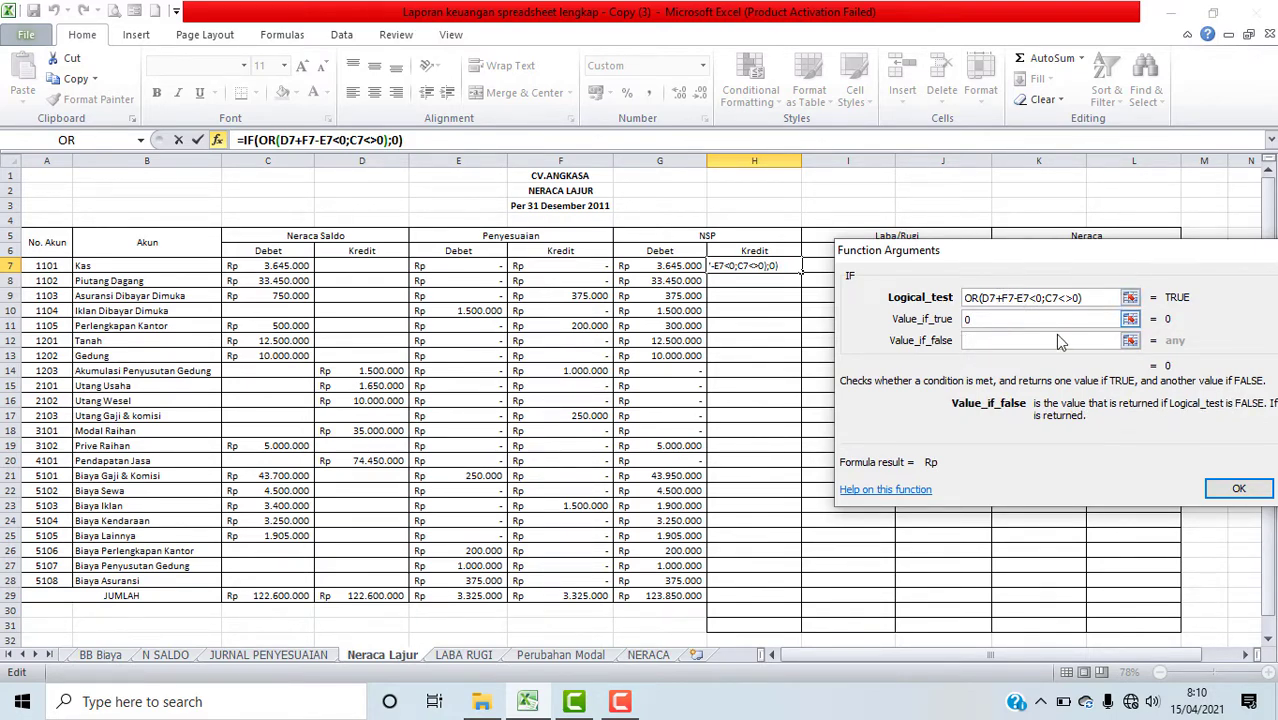
Step: Set the IF value if false to D7+F7-E7, confirm, and fill the H7 formula down to H28
{"action": "left_click", "coordinate": [368, 267]}
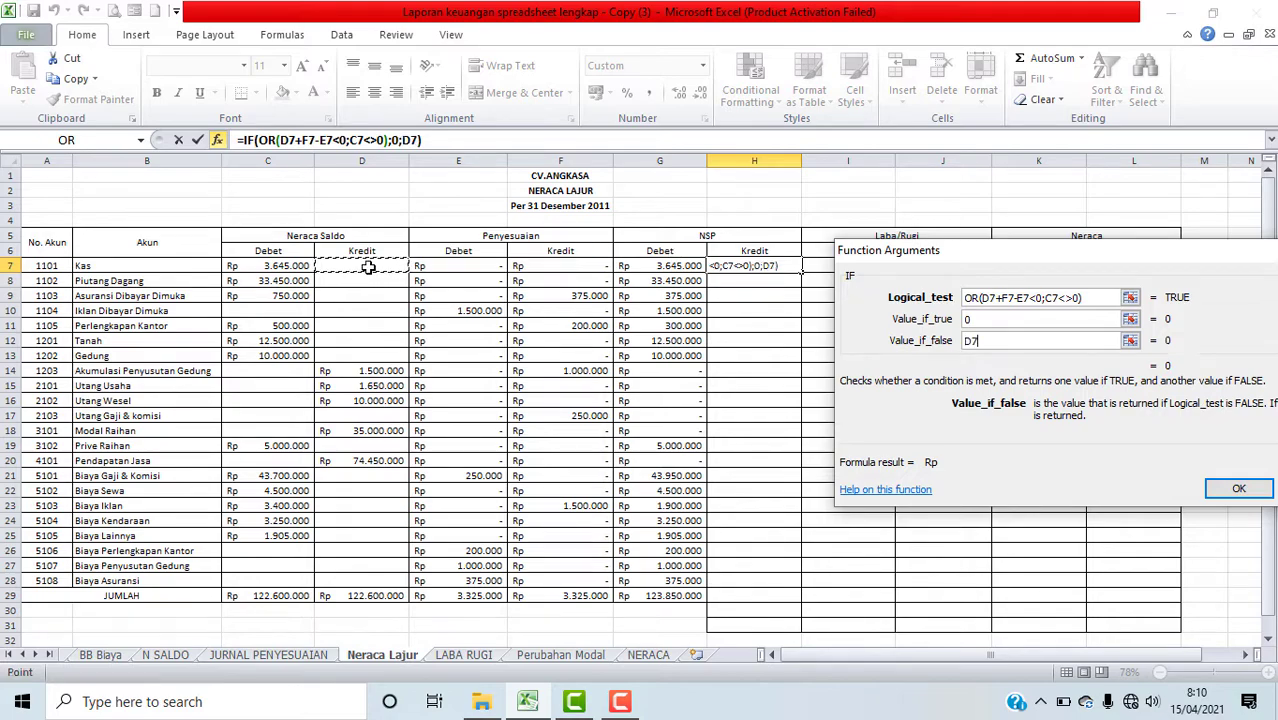
{"action": "type", "text": "+"}
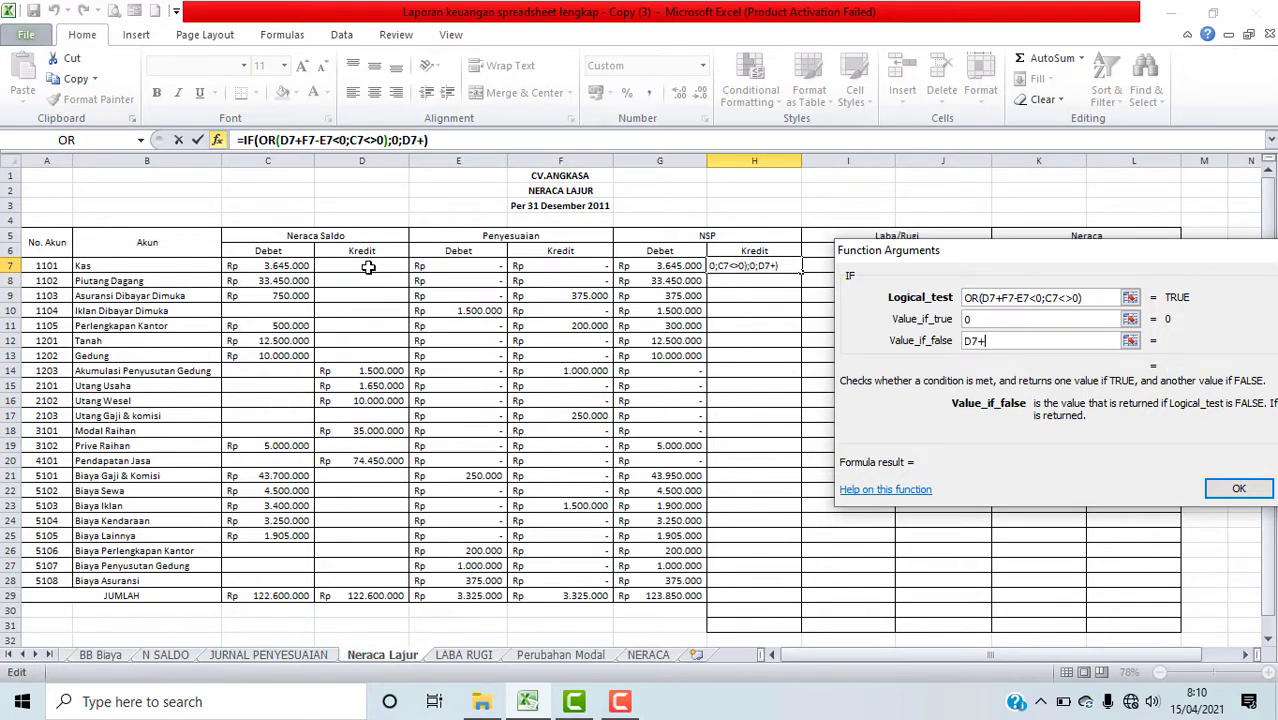
{"action": "left_click", "coordinate": [543, 268]}
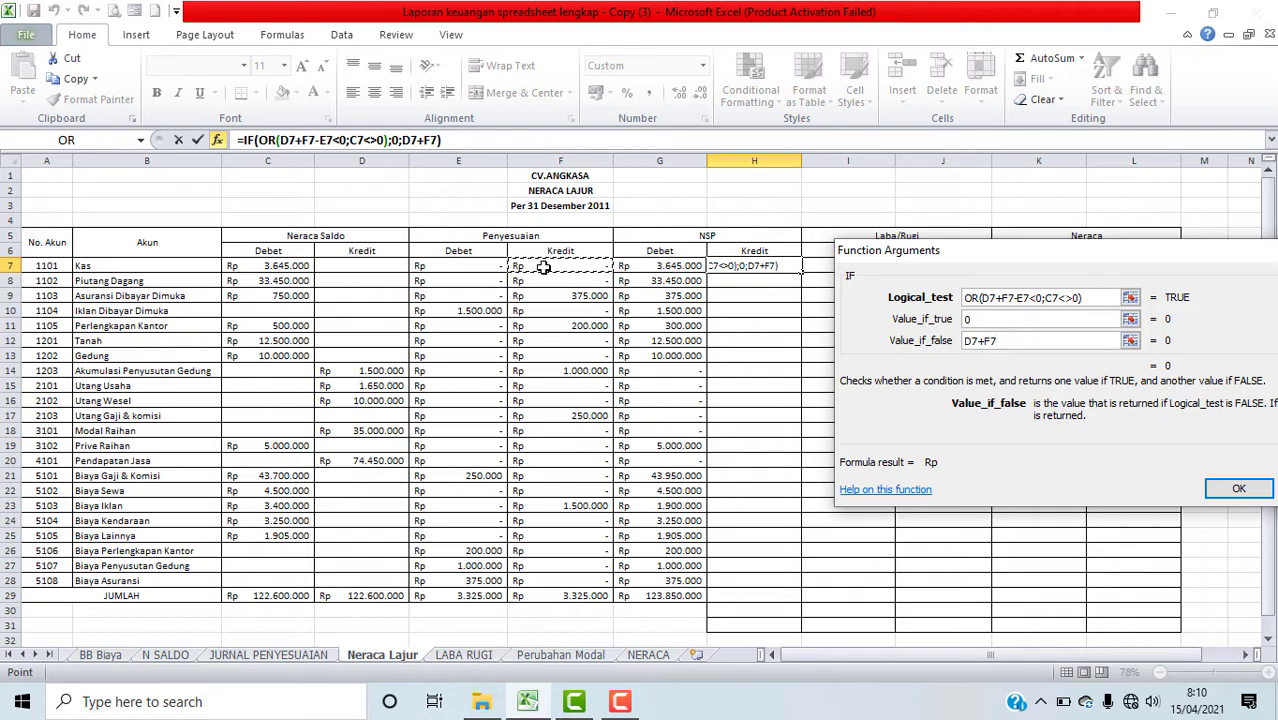
{"action": "type", "text": "-"}
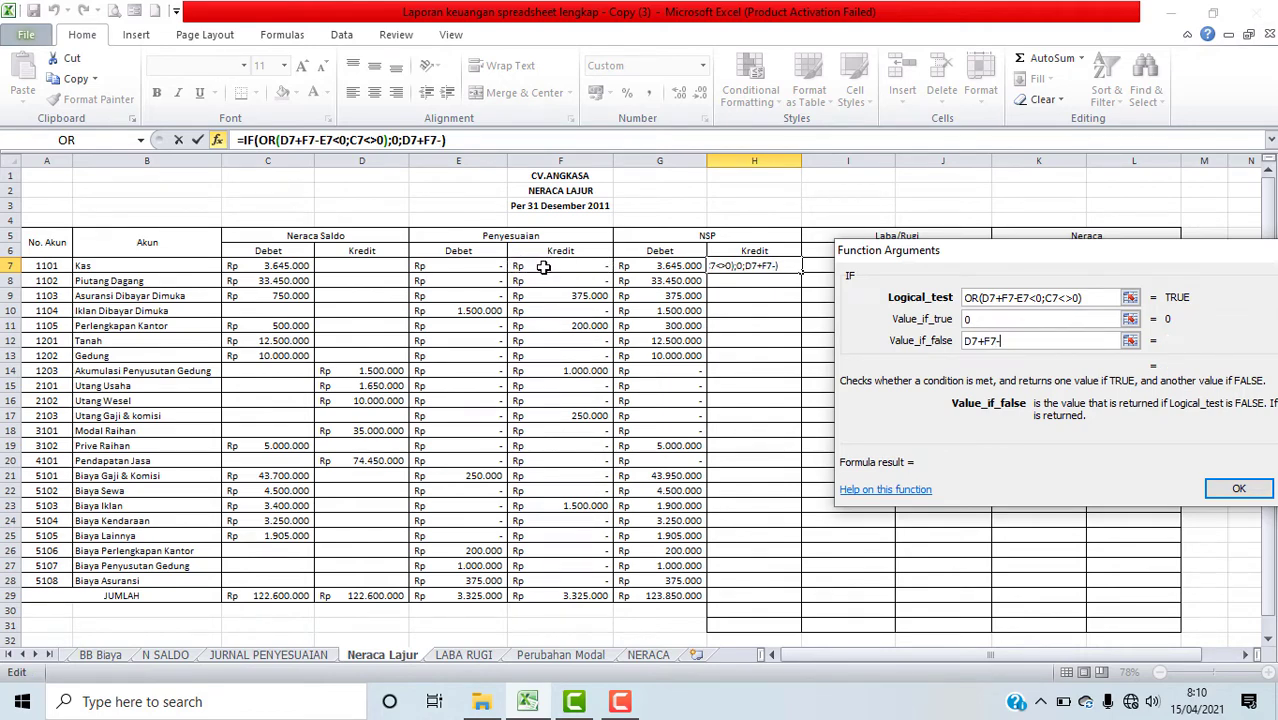
{"action": "left_click", "coordinate": [488, 266]}
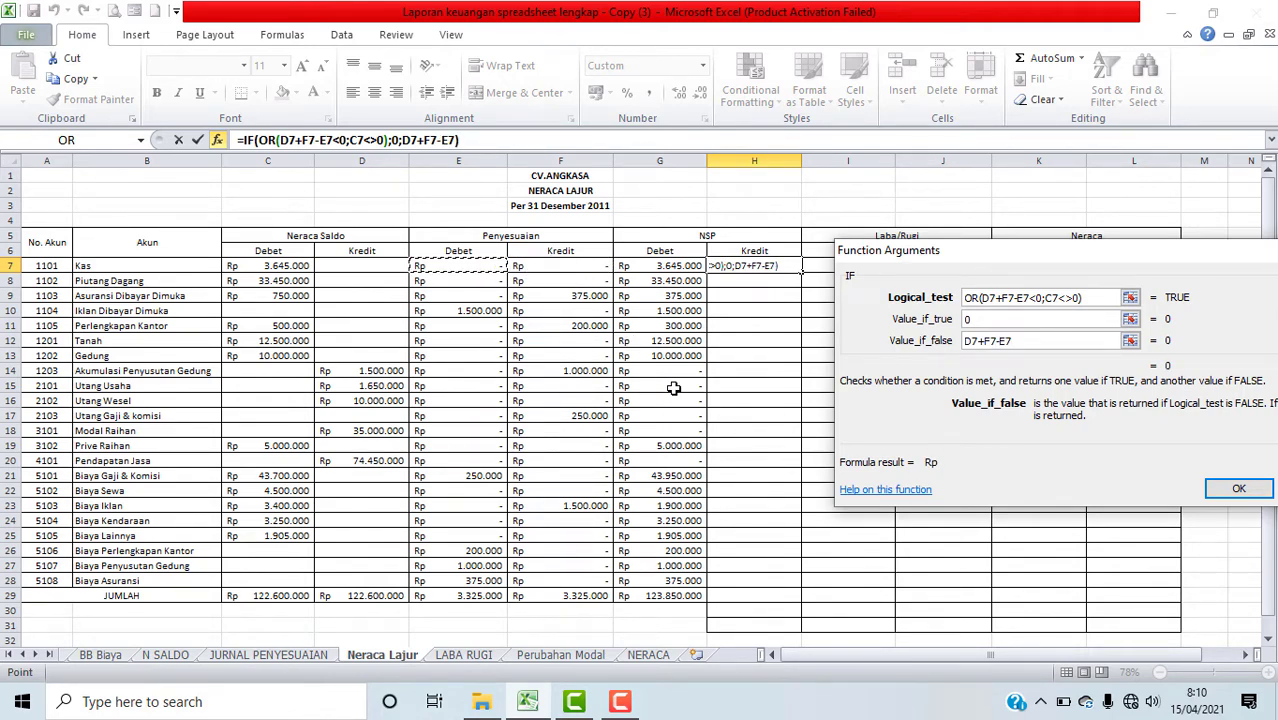
{"action": "left_click", "coordinate": [1242, 488]}
{"action": "left_click_drag", "start_coordinate": [801, 269], "coordinate": [818, 591]}
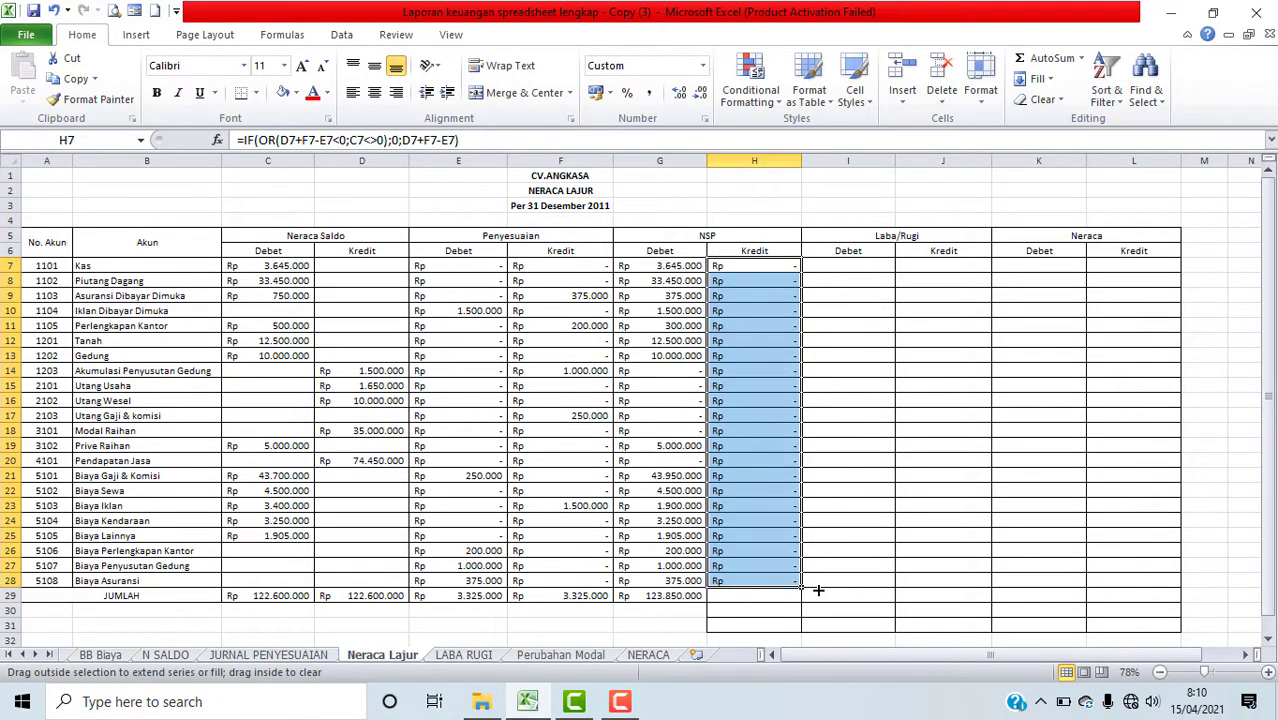
Step: Copy the NSP debit total formula across into the NSP credit JUMLAH cell H29
{"action": "left_click", "coordinate": [692, 598]}
{"action": "left_click_drag", "start_coordinate": [706, 603], "coordinate": [775, 600]}
Step: Insert an IF function in the Laba/Rugi debit cell I7 with logical test A7>=4000
{"action": "left_click", "coordinate": [865, 568]}
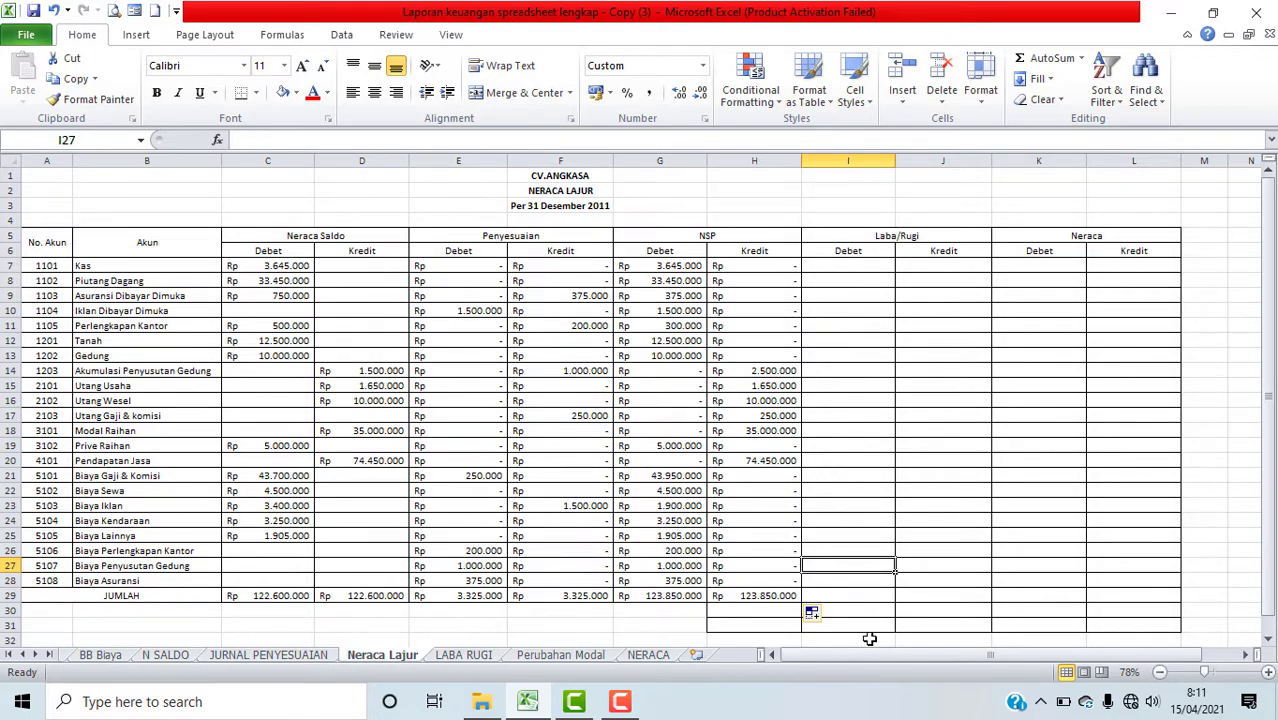
{"action": "left_click", "coordinate": [859, 573]}
{"action": "left_click", "coordinate": [868, 269]}
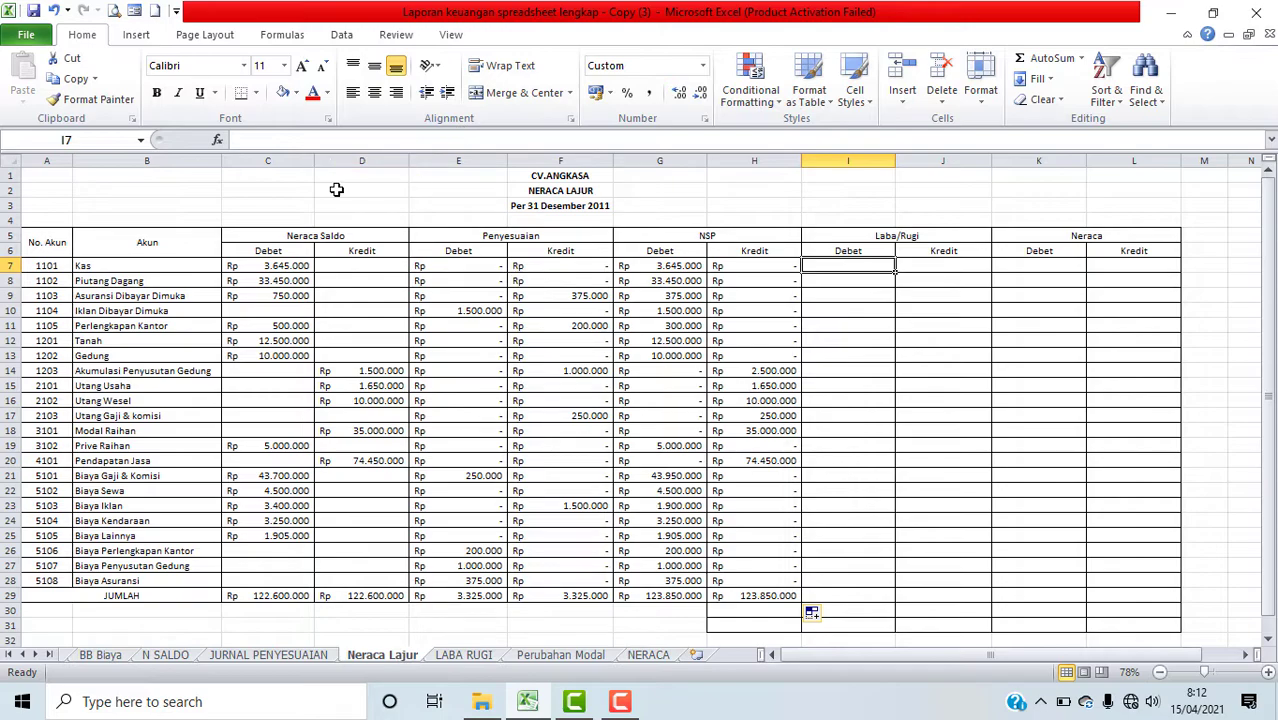
{"action": "left_click", "coordinate": [218, 140]}
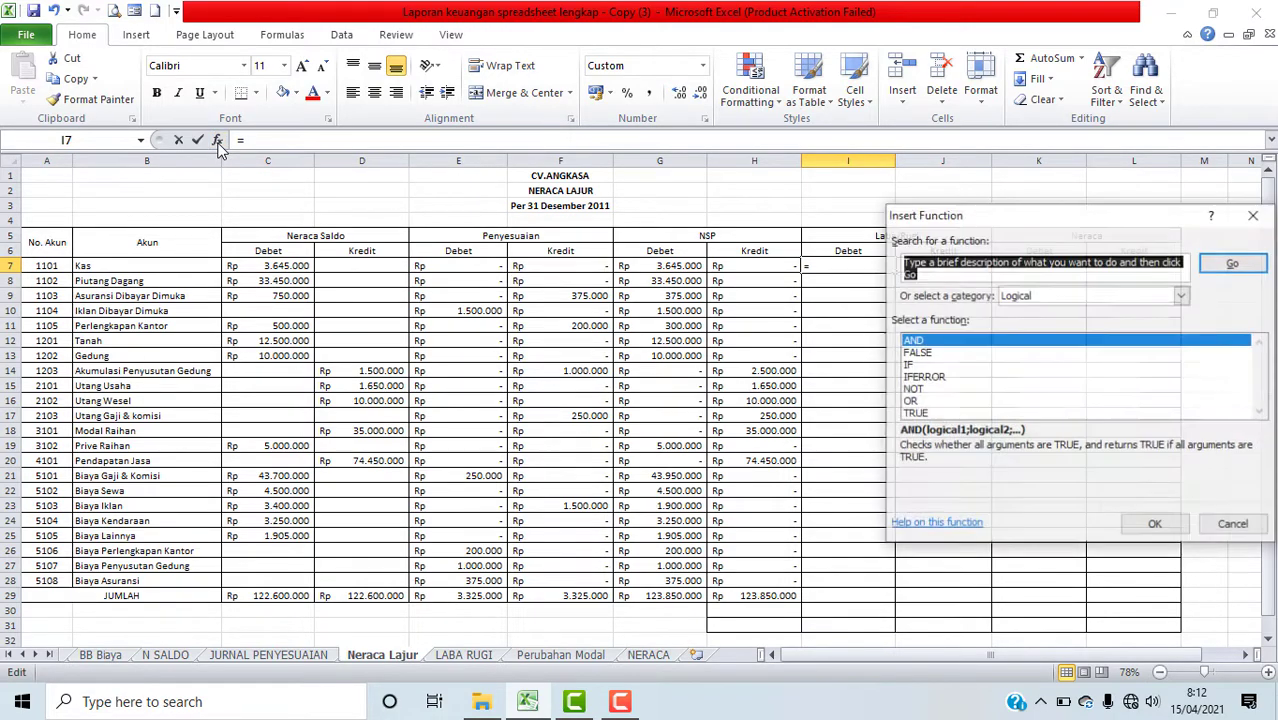
{"action": "left_click", "coordinate": [910, 365]}
{"action": "left_click", "coordinate": [1177, 530]}
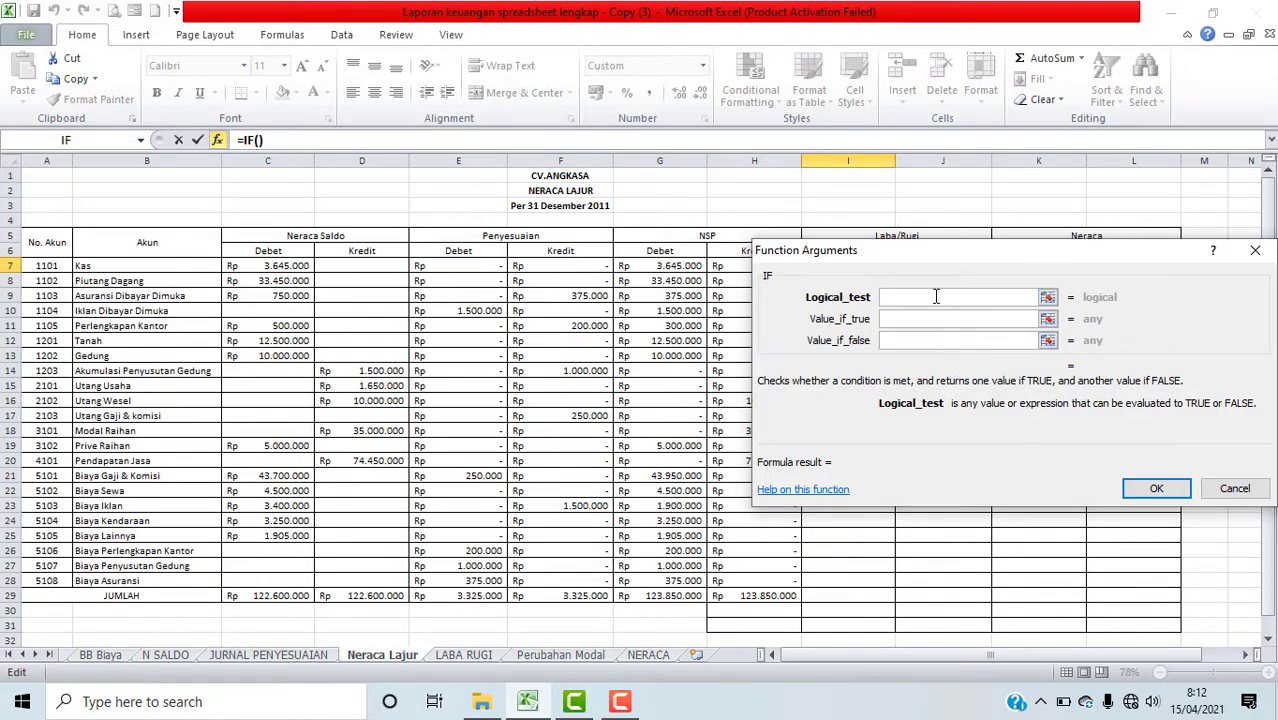
{"action": "left_click", "coordinate": [60, 268]}
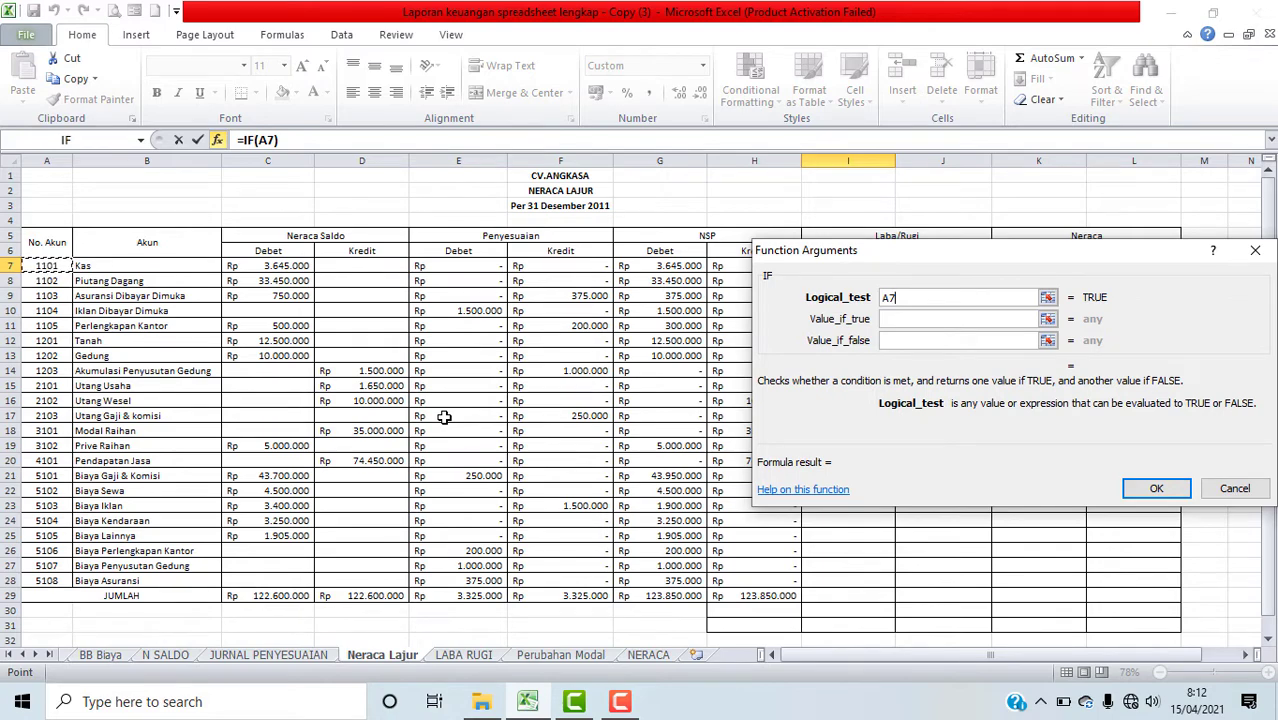
{"action": "type", "text": ">=4000"}
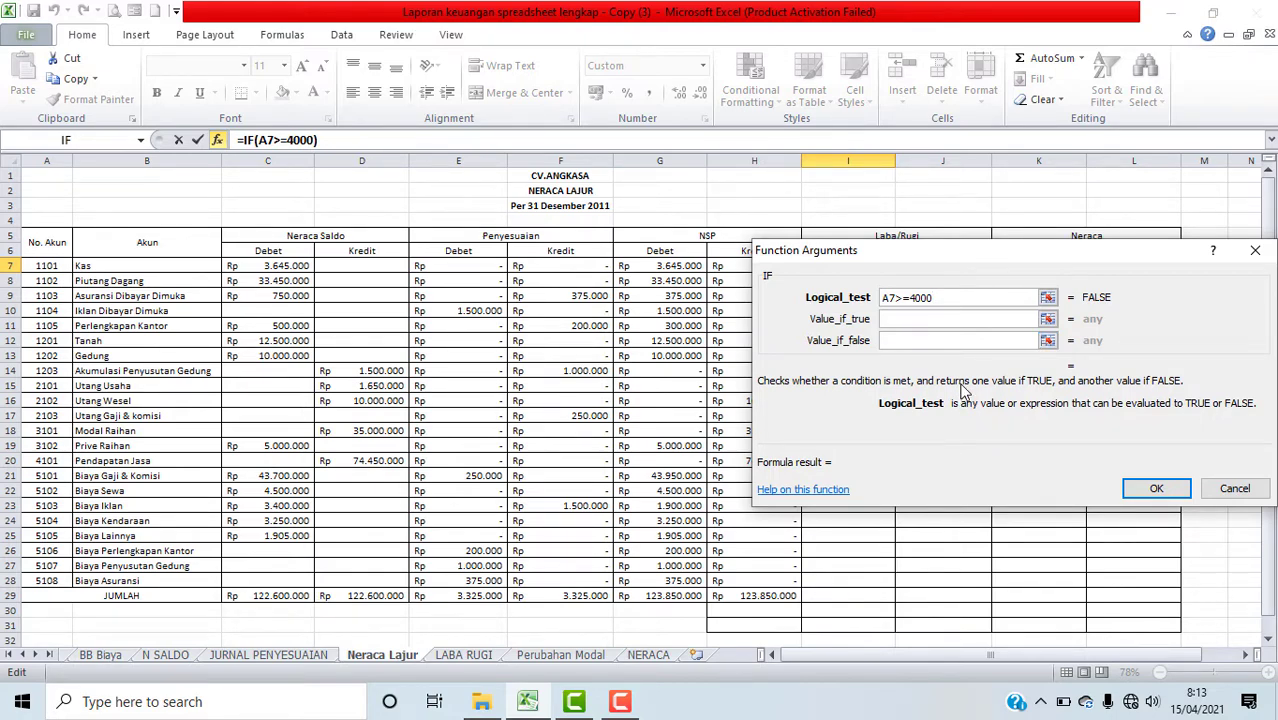
Step: Set the IF value if true to G7:G28 and value if false to 0, confirm, and fill I7 down to I28
{"action": "left_click", "coordinate": [914, 321]}
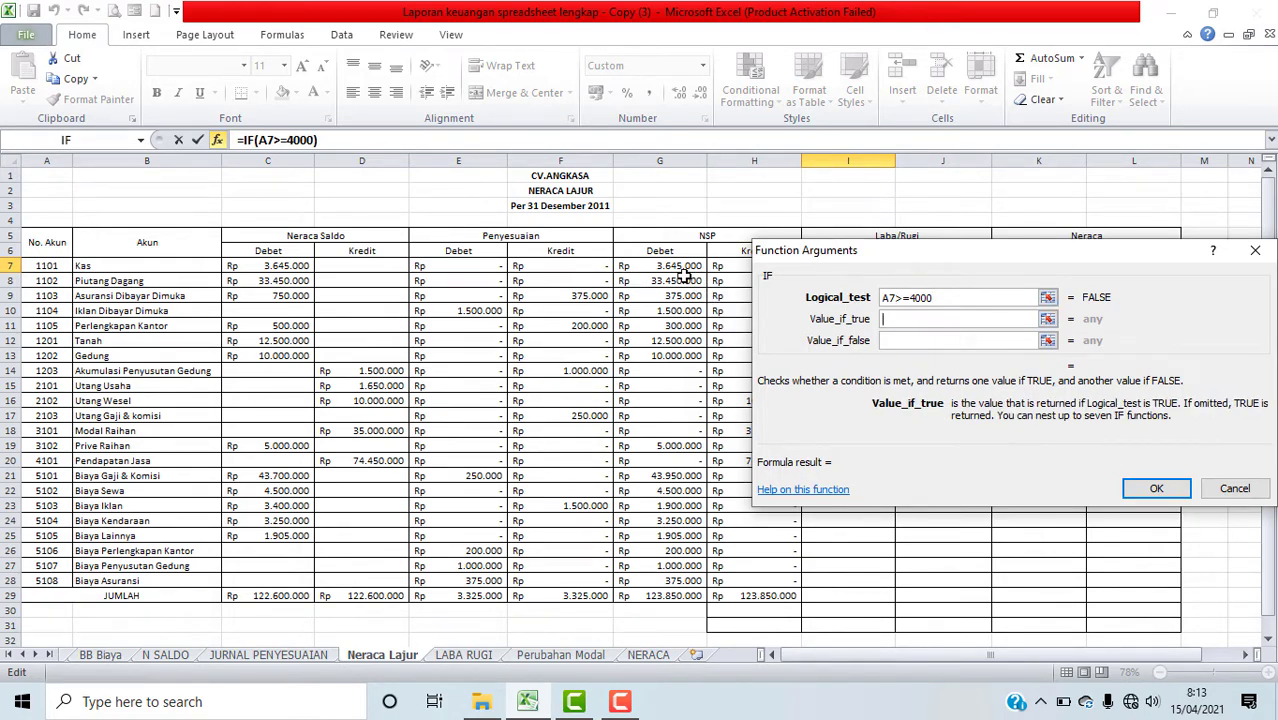
{"action": "left_click_drag", "start_coordinate": [889, 257], "coordinate": [965, 237]}
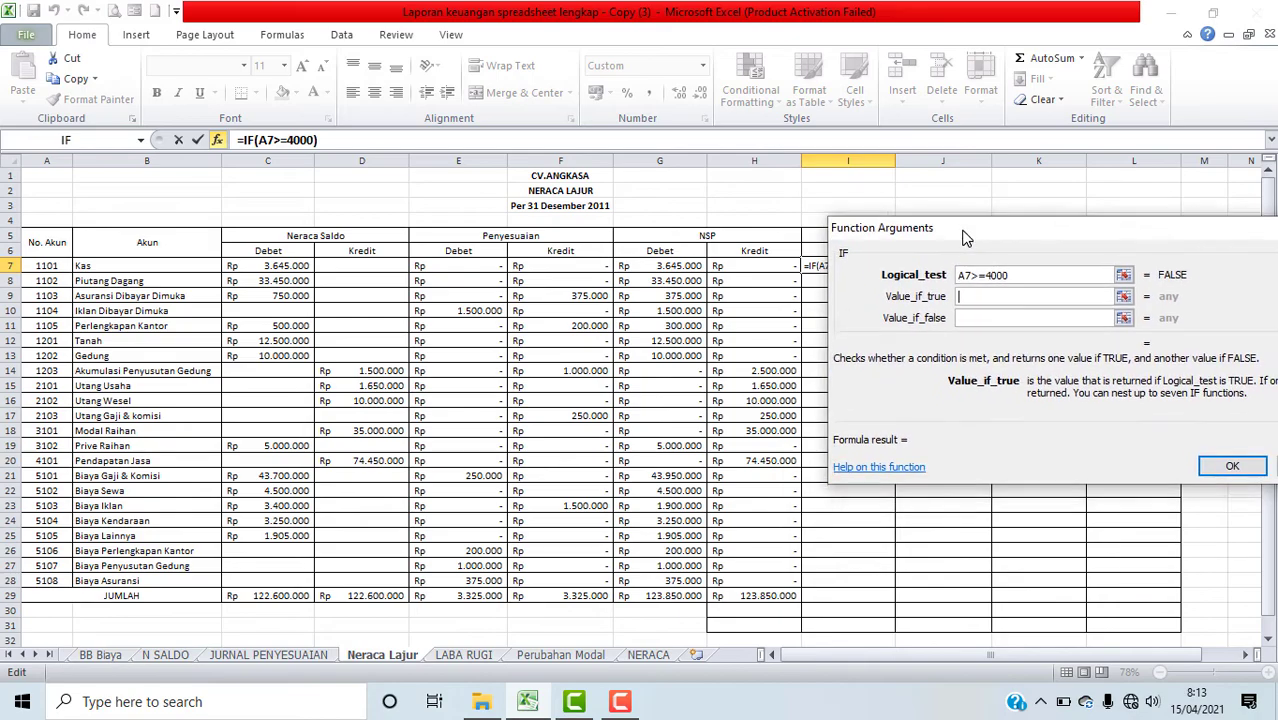
{"action": "left_click", "coordinate": [633, 268]}
{"action": "left_click_drag", "start_coordinate": [633, 268], "coordinate": [643, 585]}
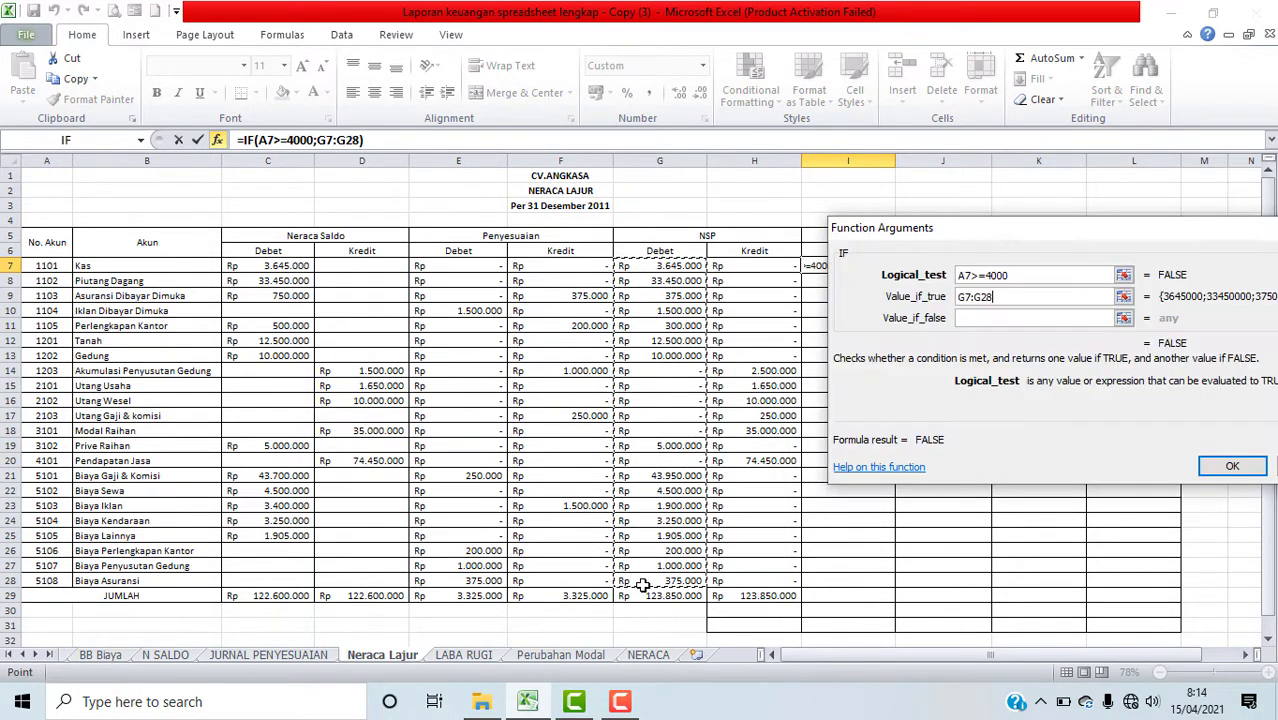
{"action": "left_click", "coordinate": [975, 318]}
{"action": "type", "text": "0"}
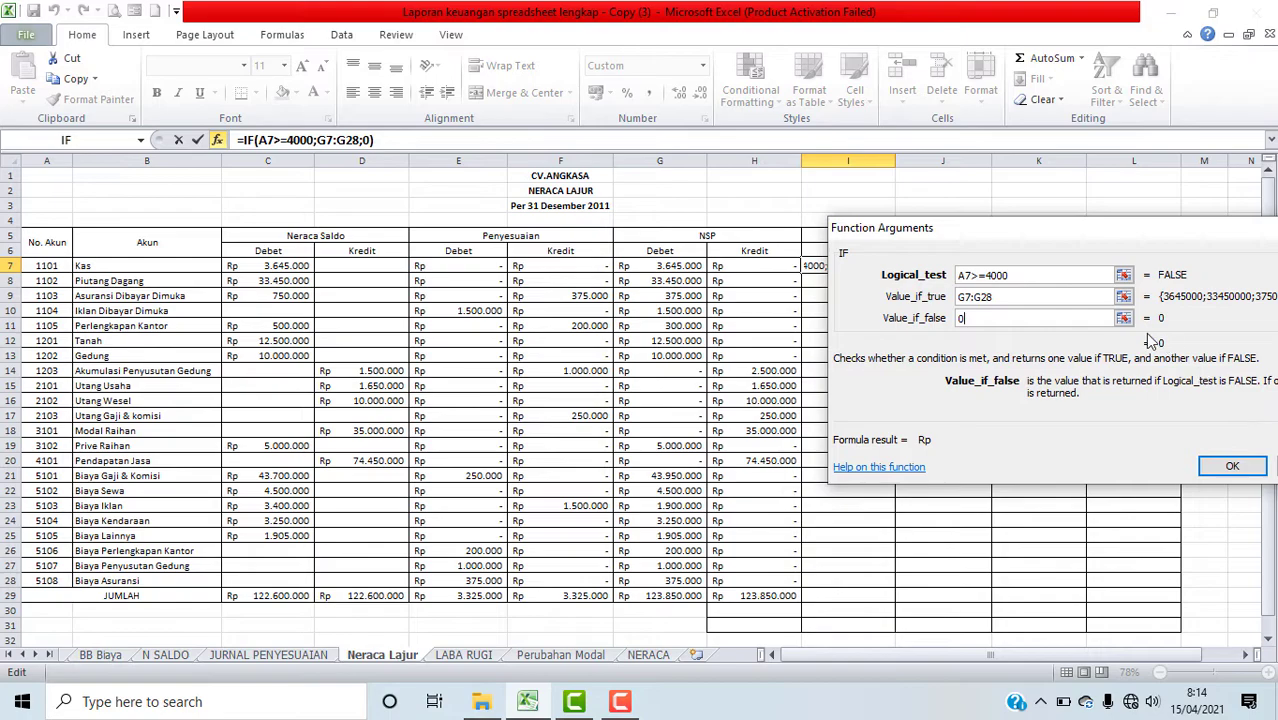
{"action": "left_click", "coordinate": [1215, 472]}
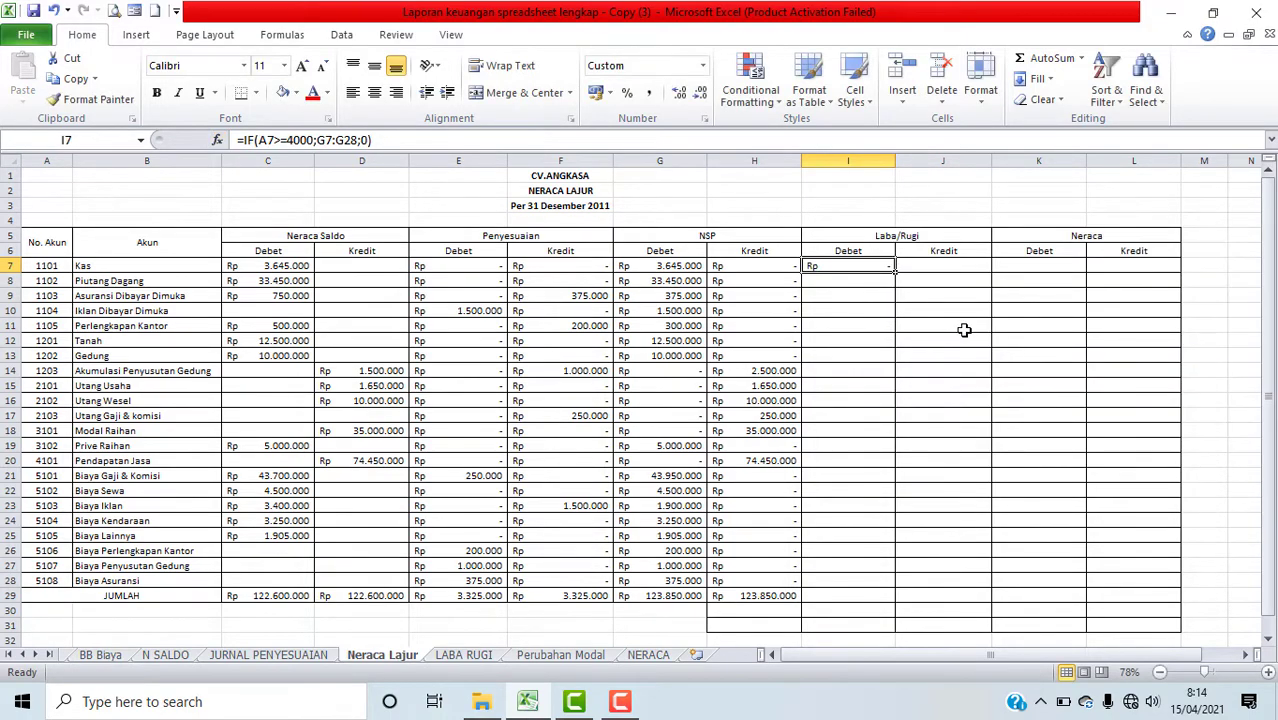
{"action": "left_click_drag", "start_coordinate": [895, 271], "coordinate": [883, 591]}
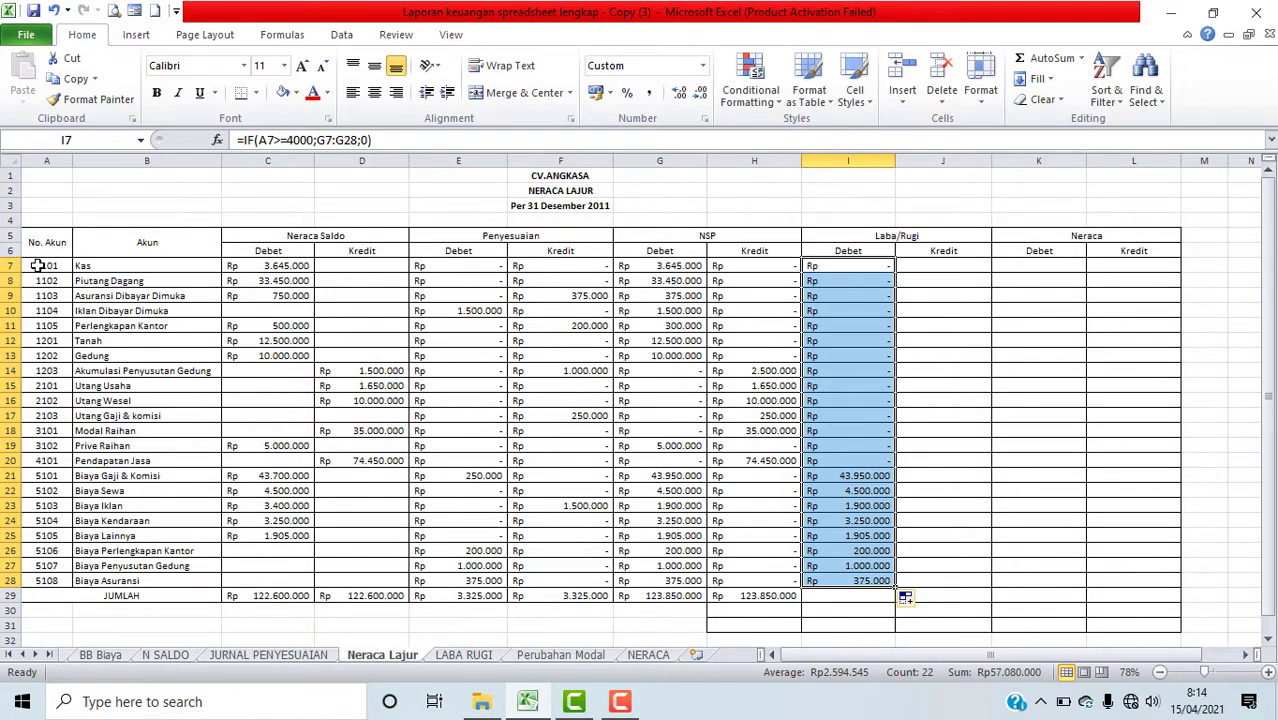
Step: Insert an IF function in the Laba/Rugi credit cell J7 with logical test A7>=4000
{"action": "left_click", "coordinate": [665, 386]}
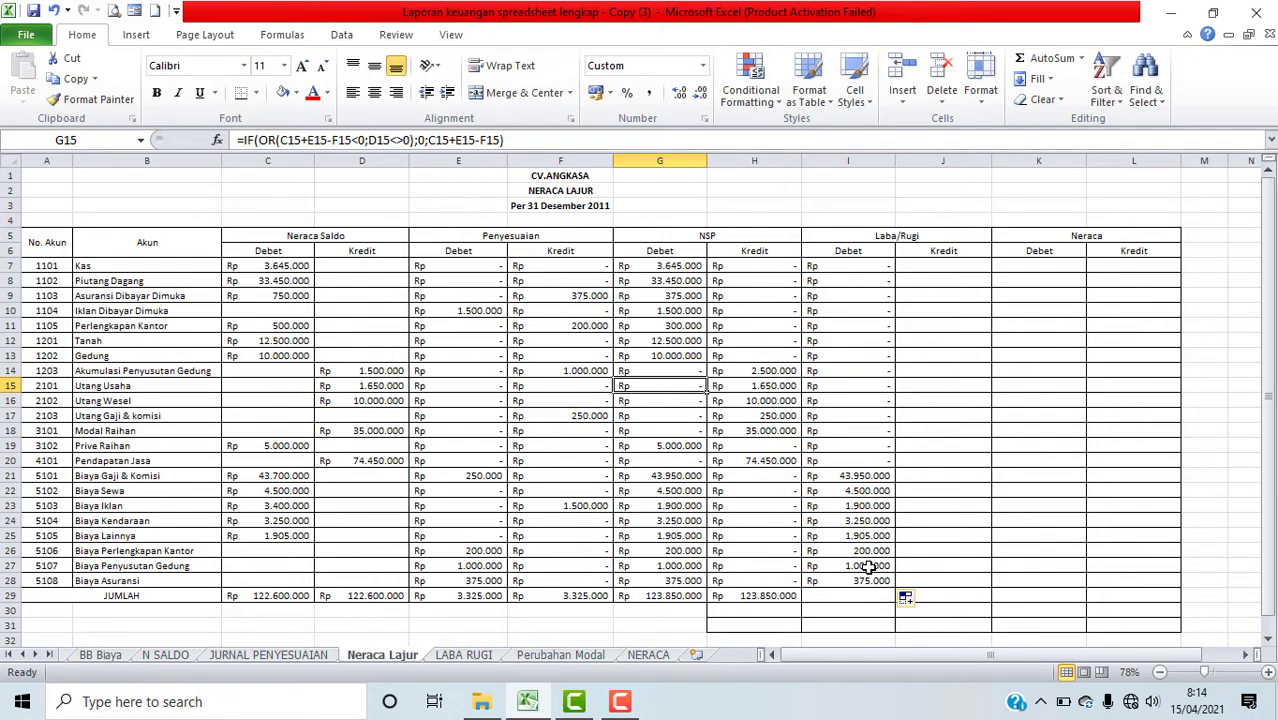
{"action": "left_click", "coordinate": [51, 458]}
{"action": "left_click", "coordinate": [969, 266]}
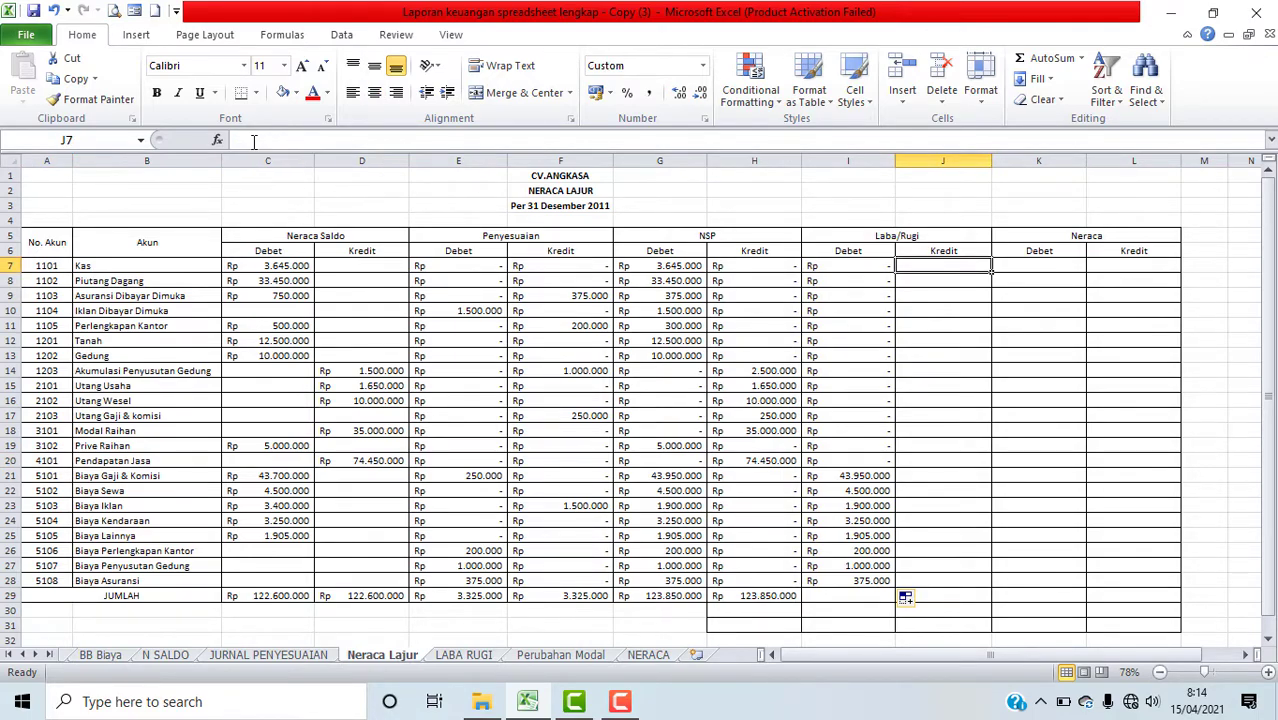
{"action": "left_click", "coordinate": [217, 140]}
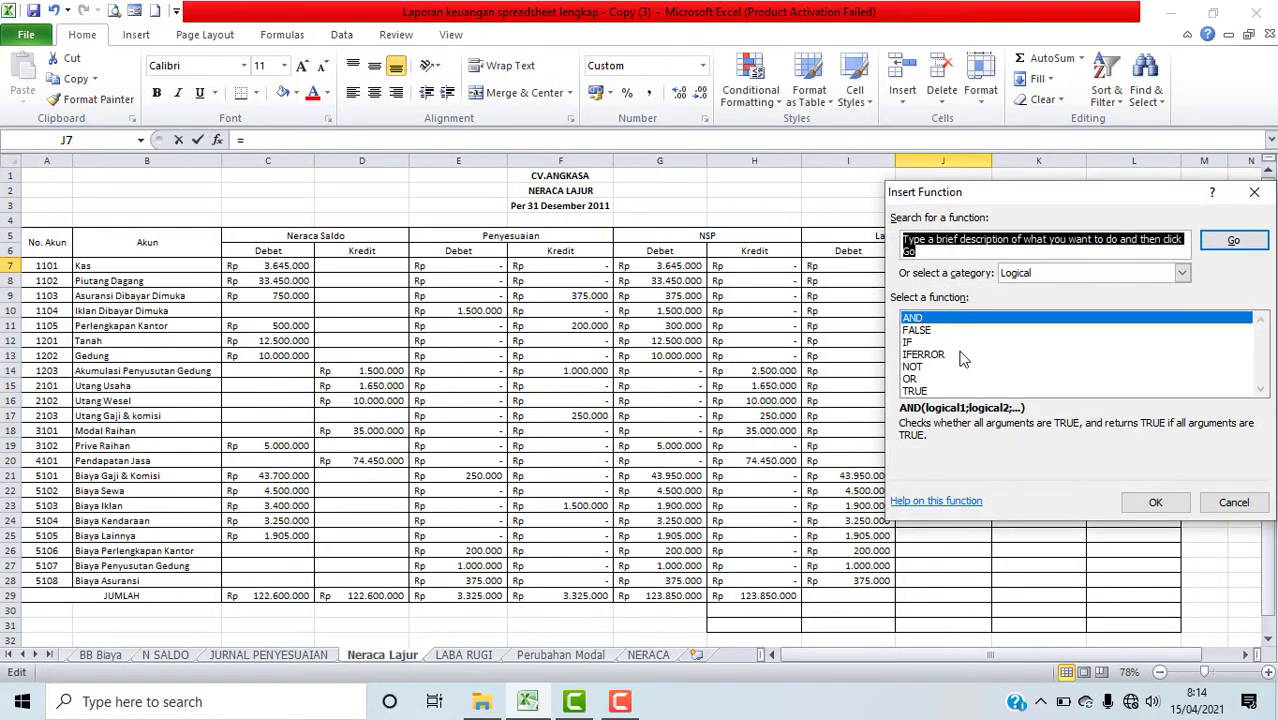
{"action": "left_click", "coordinate": [915, 342]}
{"action": "left_click", "coordinate": [1122, 508]}
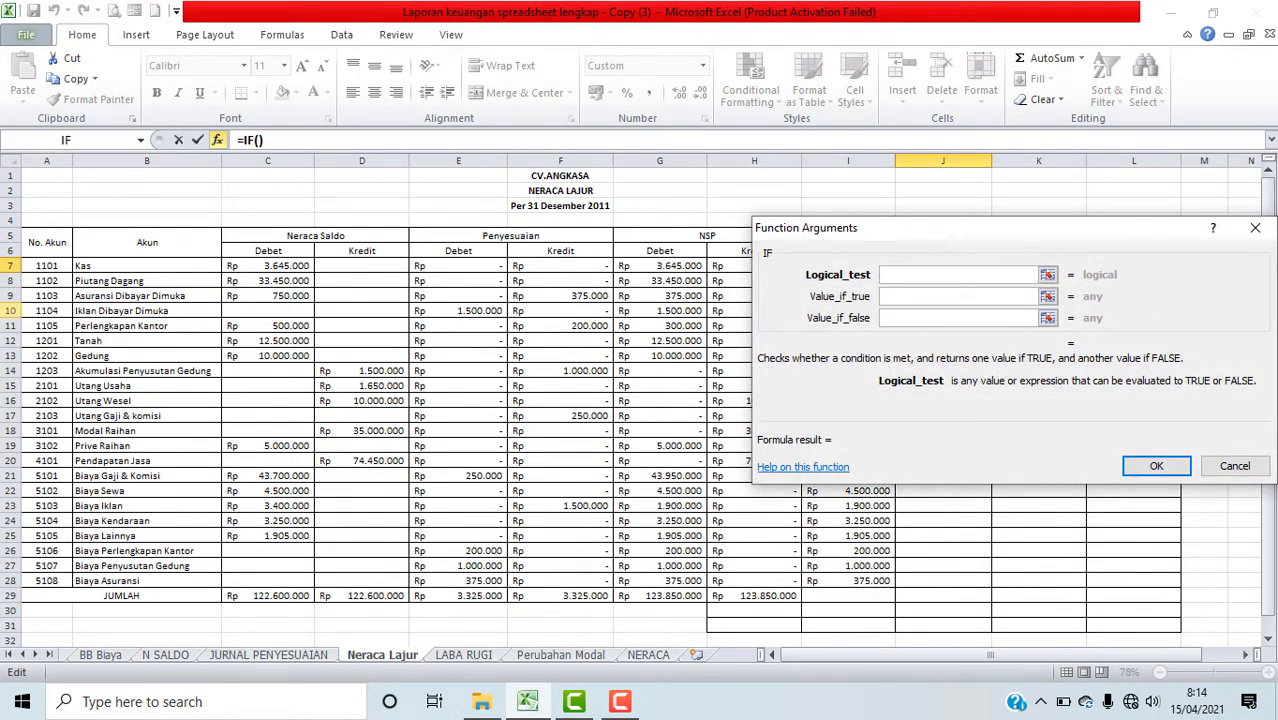
{"action": "left_click", "coordinate": [40, 265]}
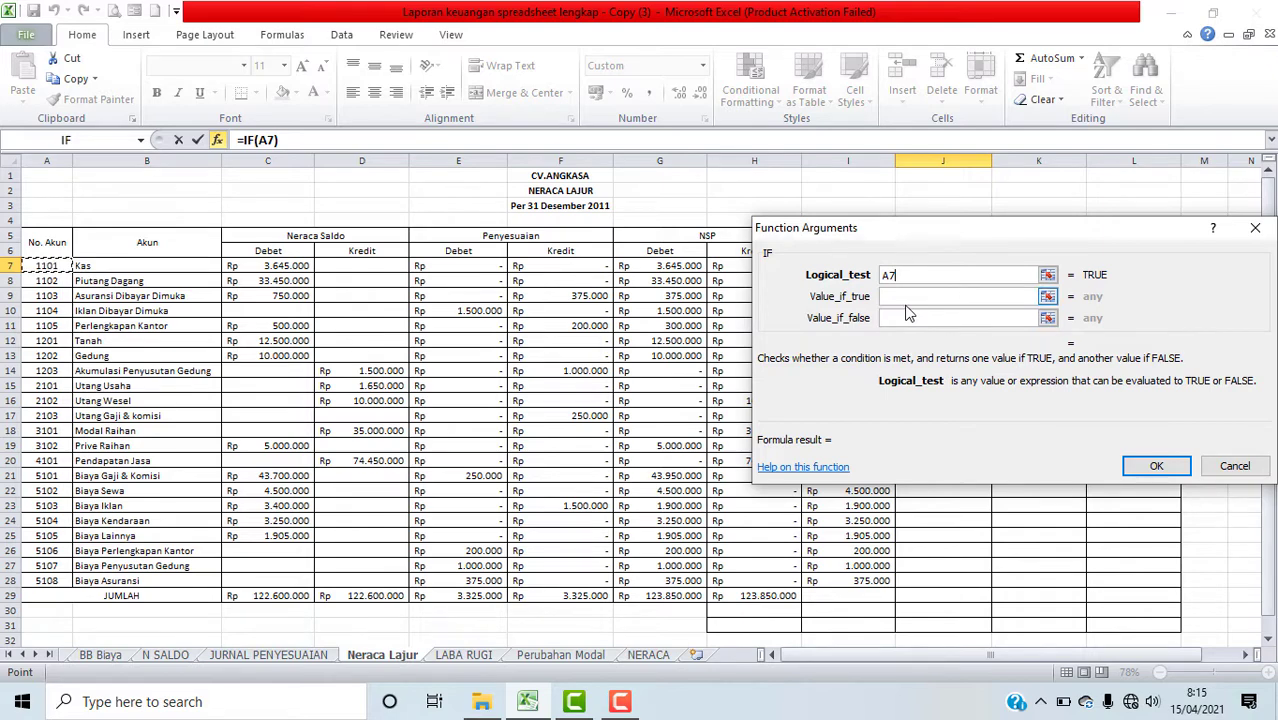
{"action": "type", "text": ">=4000"}
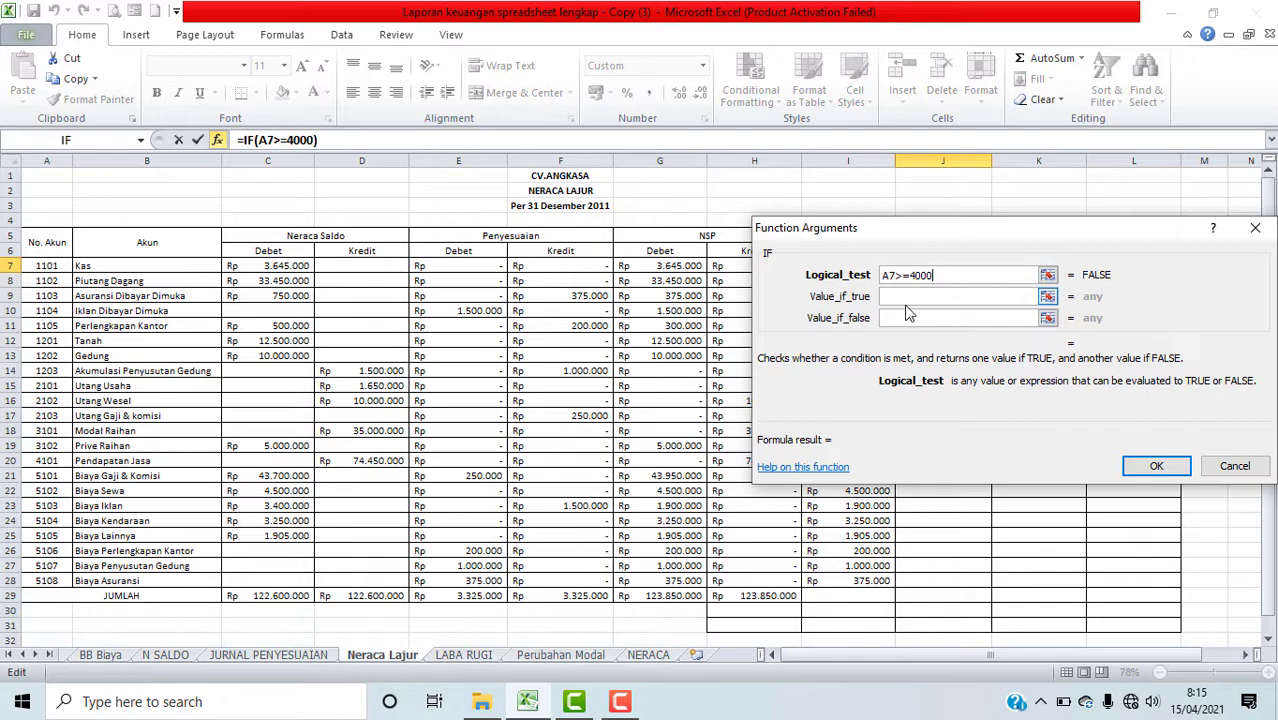
Step: Set the IF value if true to H7:H28 and value if false to 0, confirm, and fill J7 down to J28
{"action": "left_click", "coordinate": [906, 297]}
{"action": "left_click_drag", "start_coordinate": [994, 237], "coordinate": [1192, 300]}
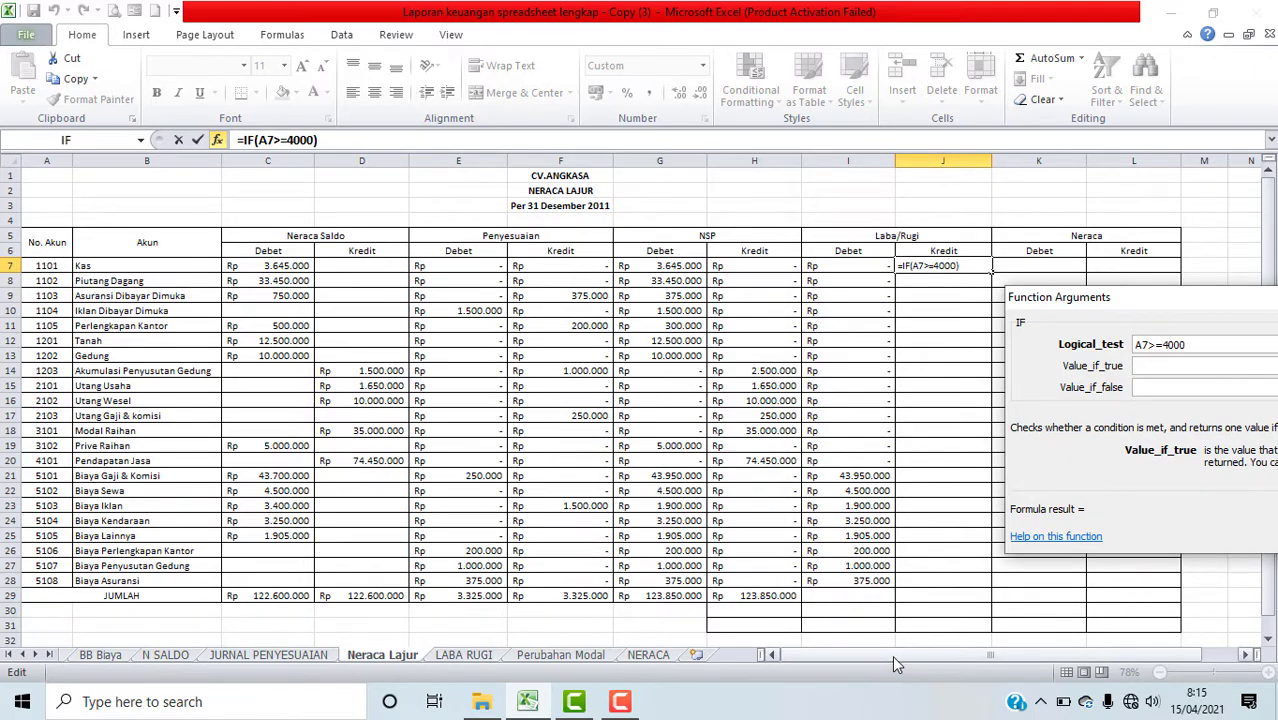
{"action": "left_click_drag", "start_coordinate": [892, 655], "coordinate": [999, 668]}
{"action": "left_click", "coordinate": [1245, 655]}
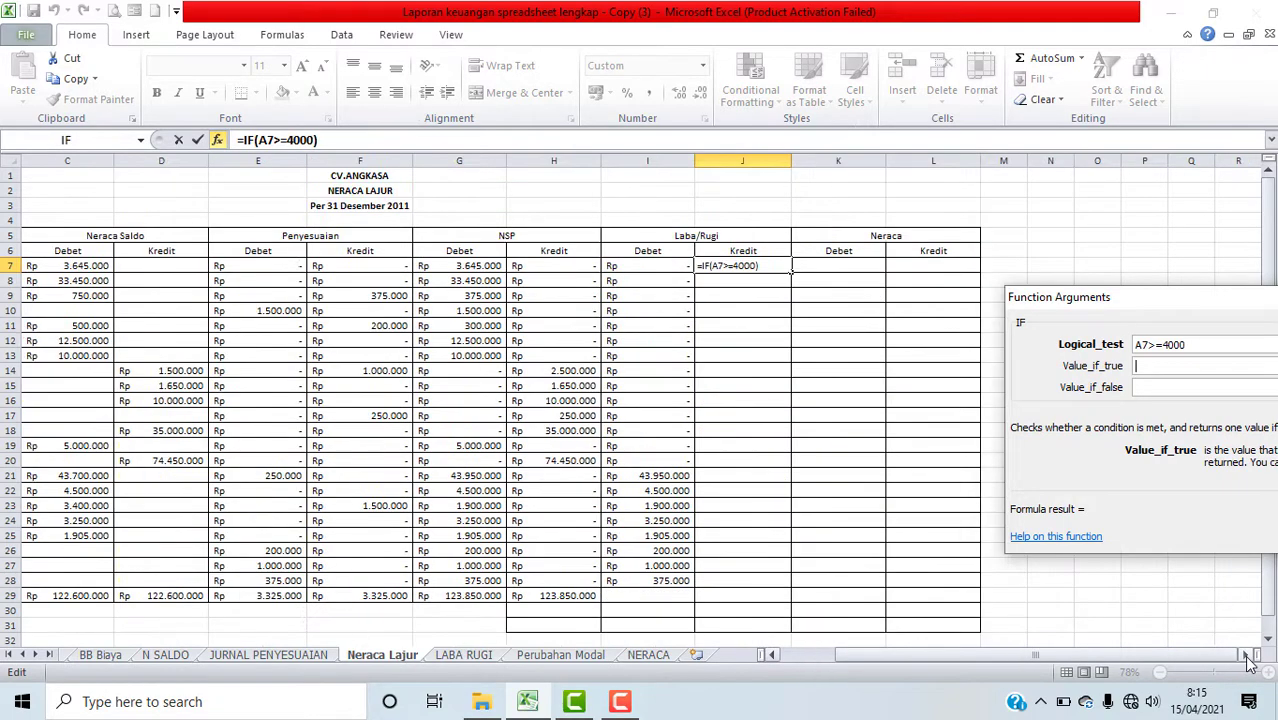
{"action": "left_click", "coordinate": [1245, 655]}
{"action": "left_click_drag", "start_coordinate": [1147, 297], "coordinate": [904, 265]}
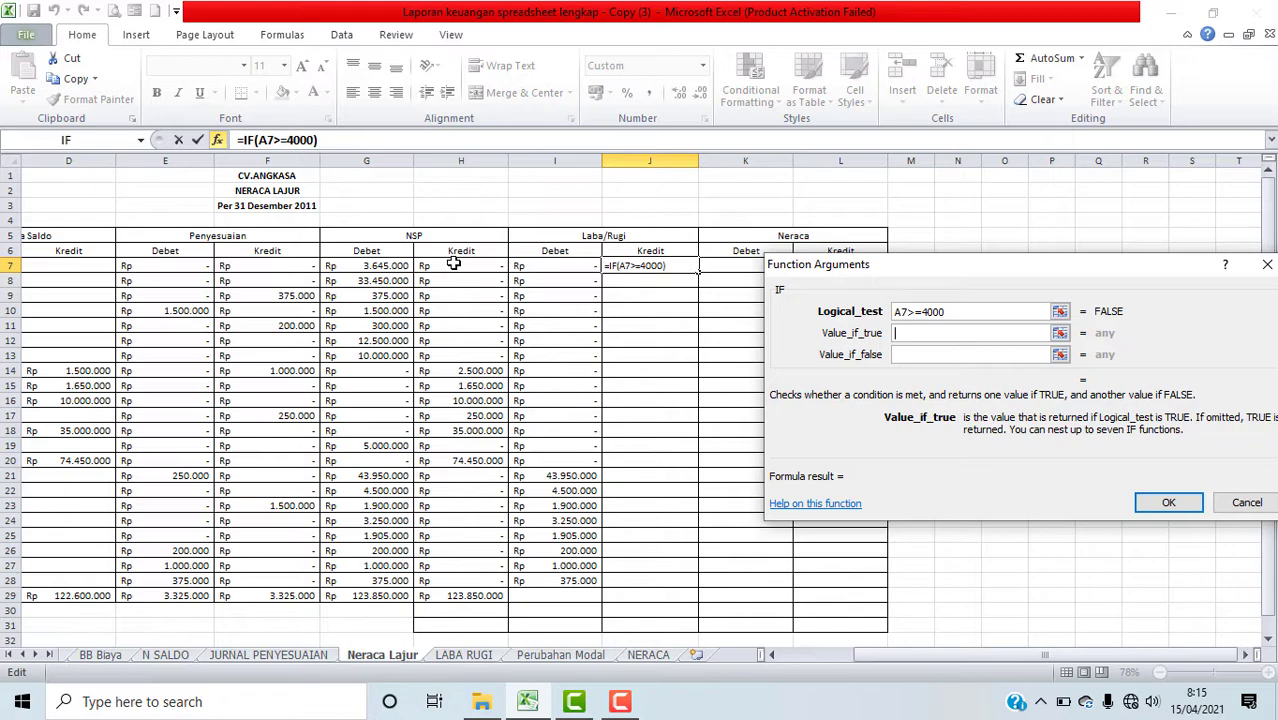
{"action": "left_click_drag", "start_coordinate": [442, 265], "coordinate": [456, 582]}
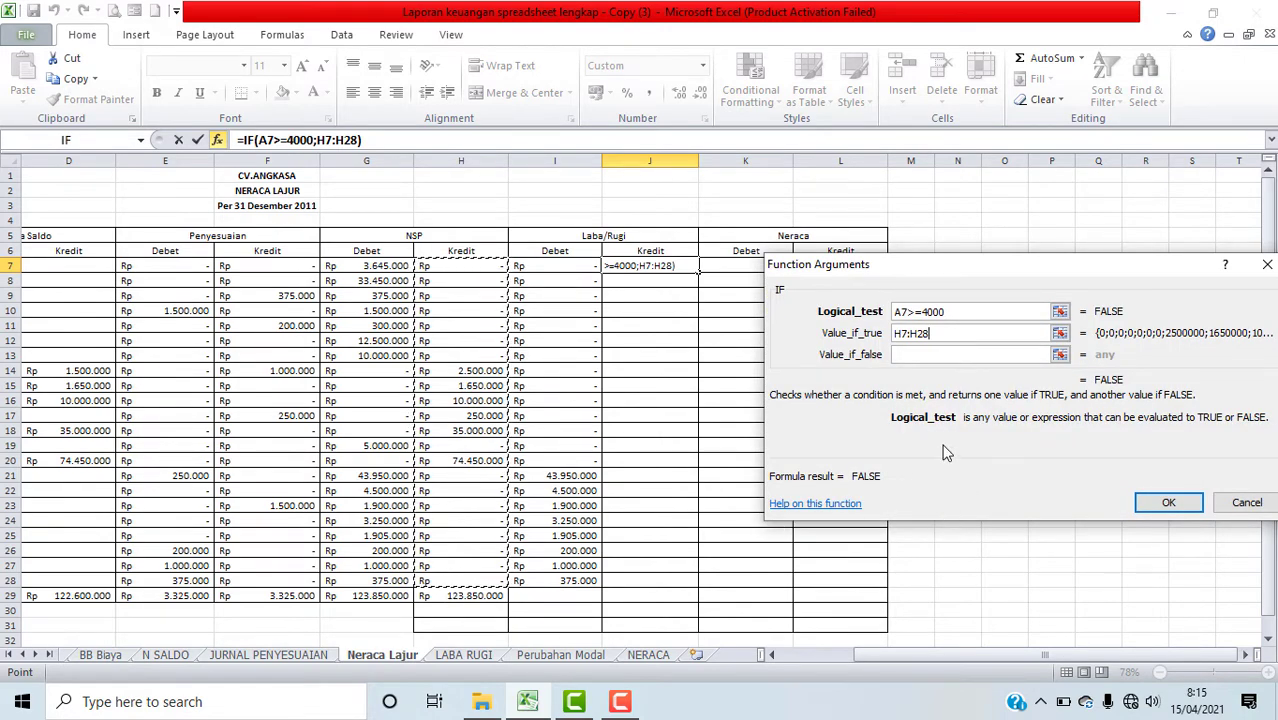
{"action": "left_click", "coordinate": [917, 355]}
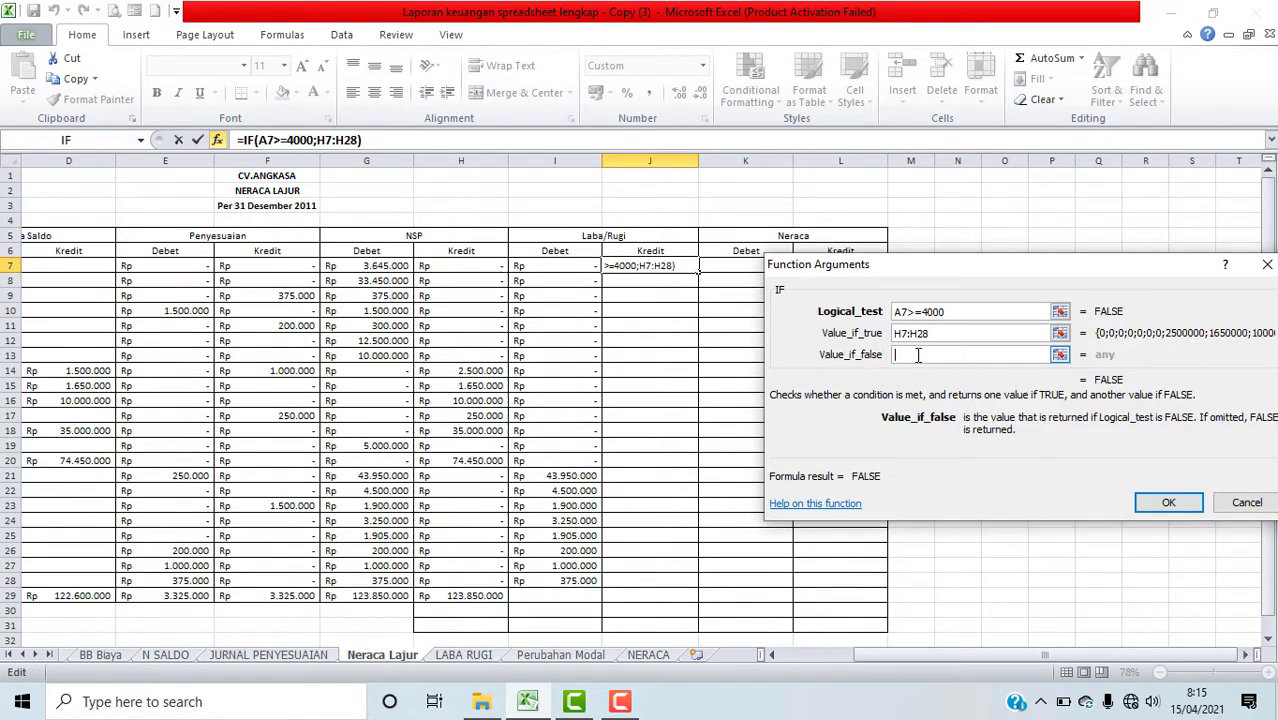
{"action": "type", "text": "0"}
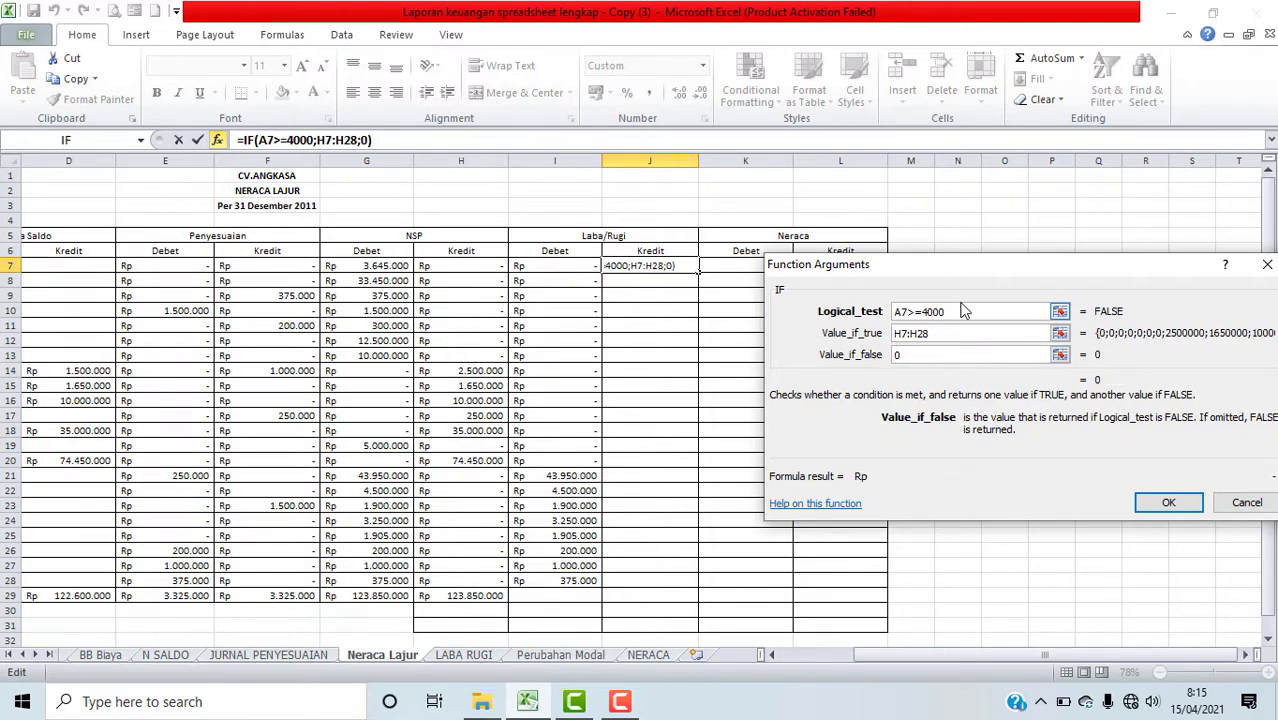
{"action": "left_click", "coordinate": [1168, 503]}
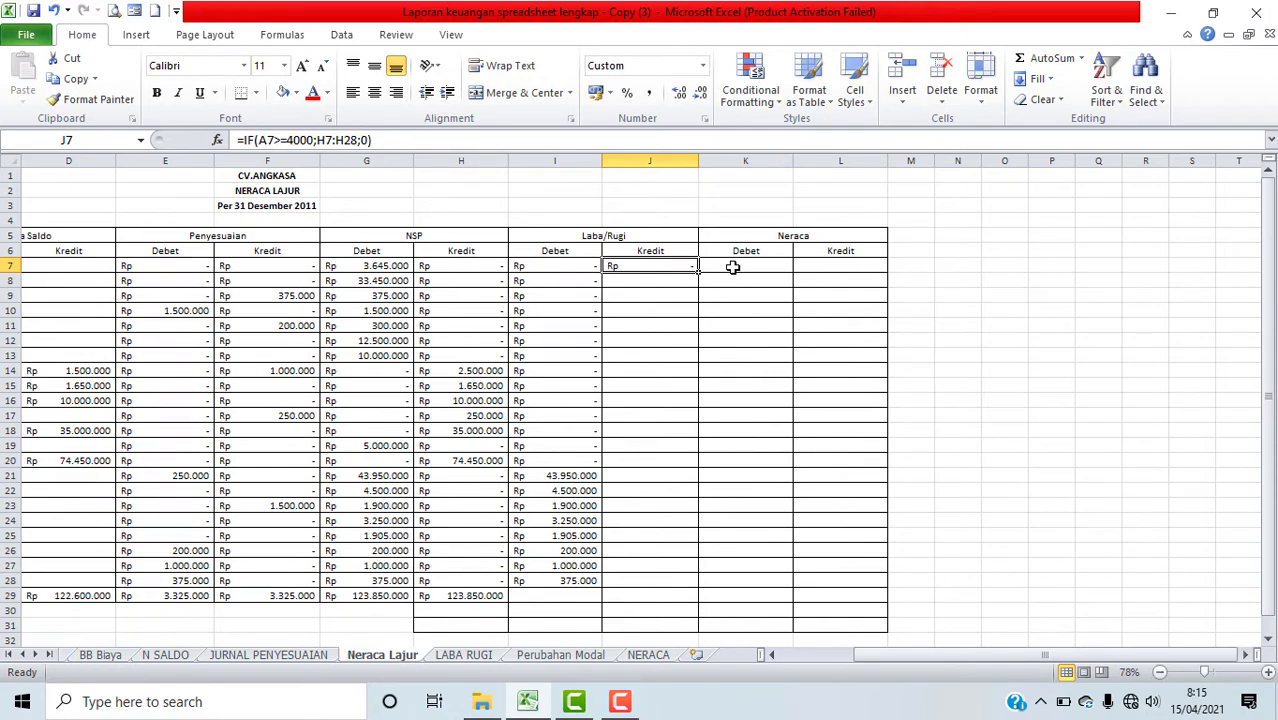
{"action": "left_click_drag", "start_coordinate": [698, 271], "coordinate": [690, 583]}
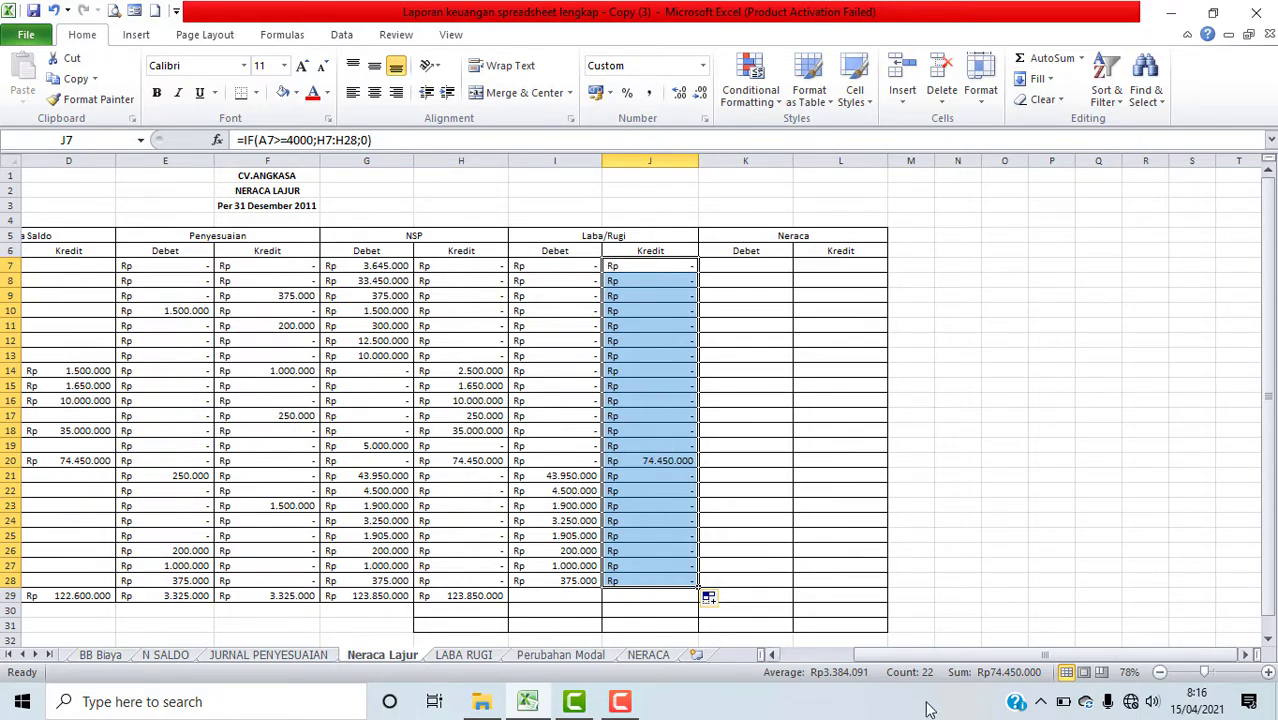
Step: Copy the JUMLAH sum formula across into I29 and J29 for the Laba/Rugi columns
{"action": "left_click_drag", "start_coordinate": [904, 656], "coordinate": [723, 640]}
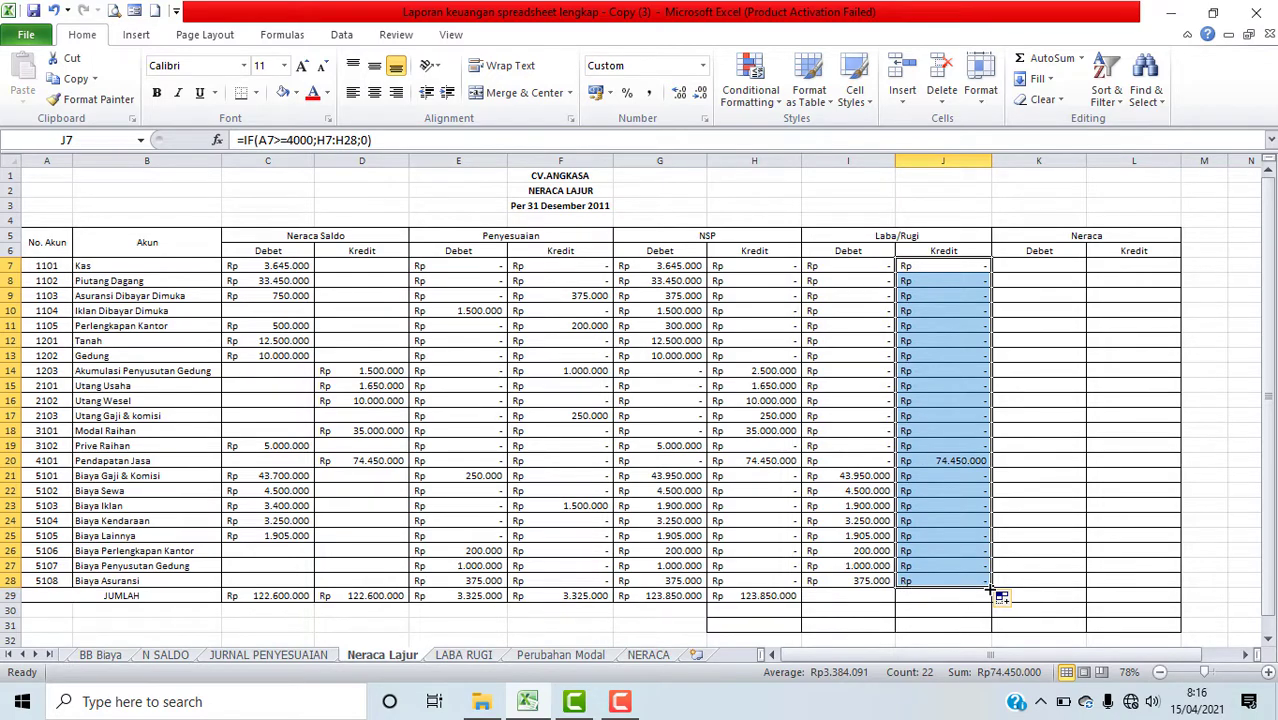
{"action": "left_click", "coordinate": [774, 598]}
{"action": "left_click", "coordinate": [865, 598]}
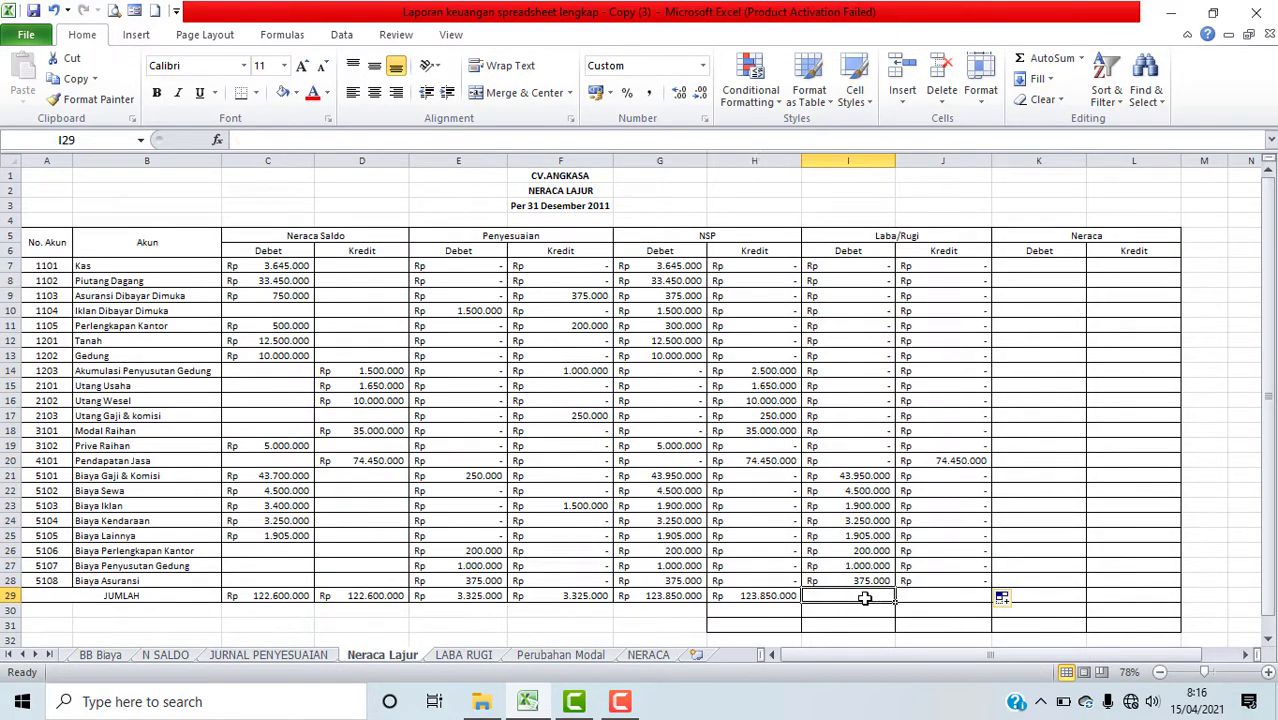
{"action": "left_click", "coordinate": [788, 597]}
{"action": "left_click_drag", "start_coordinate": [801, 601], "coordinate": [898, 606]}
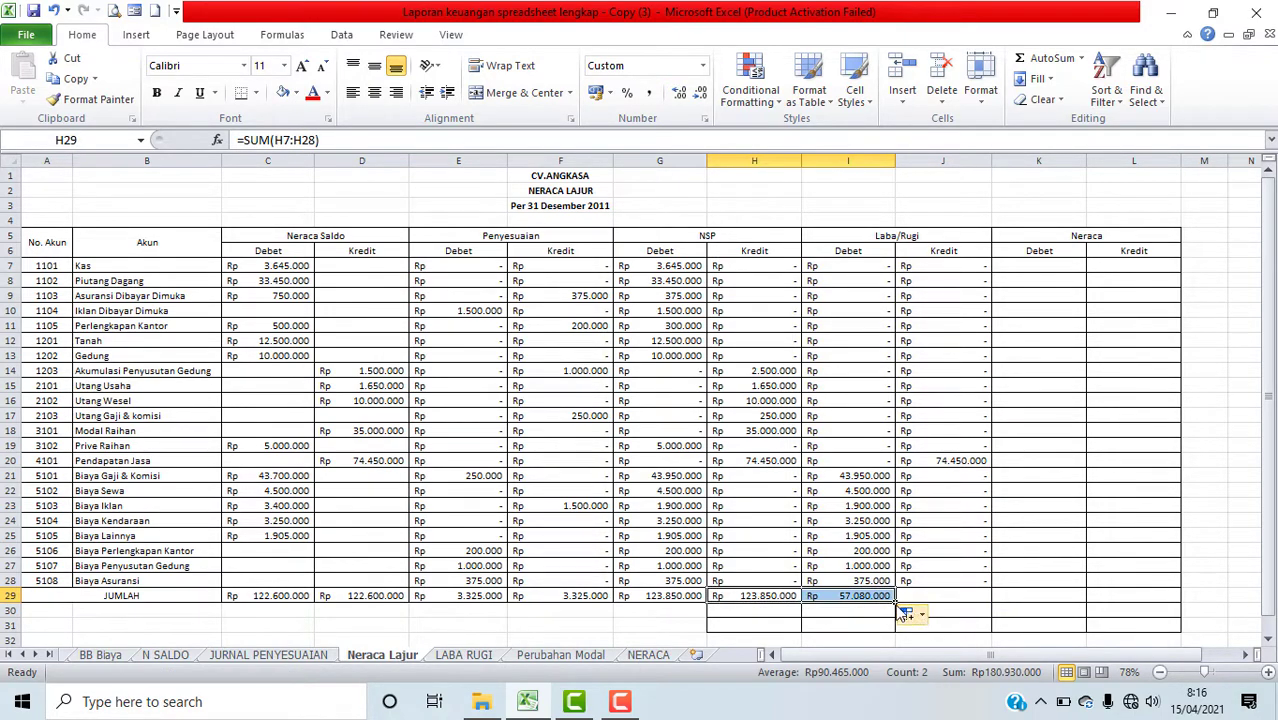
{"action": "left_click", "coordinate": [891, 598]}
{"action": "left_click_drag", "start_coordinate": [899, 605], "coordinate": [958, 601]}
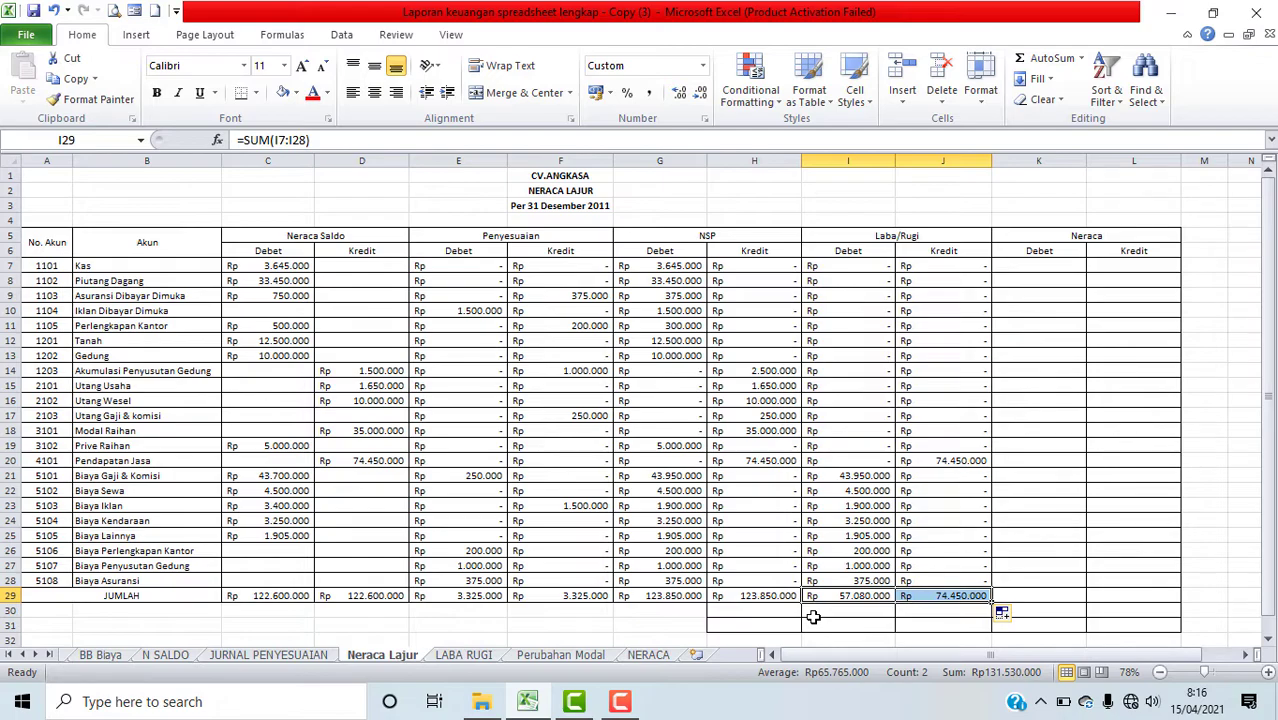
Step: Start a new formula in I30 below the Laba/Rugi debit total
{"action": "left_click", "coordinate": [919, 614]}
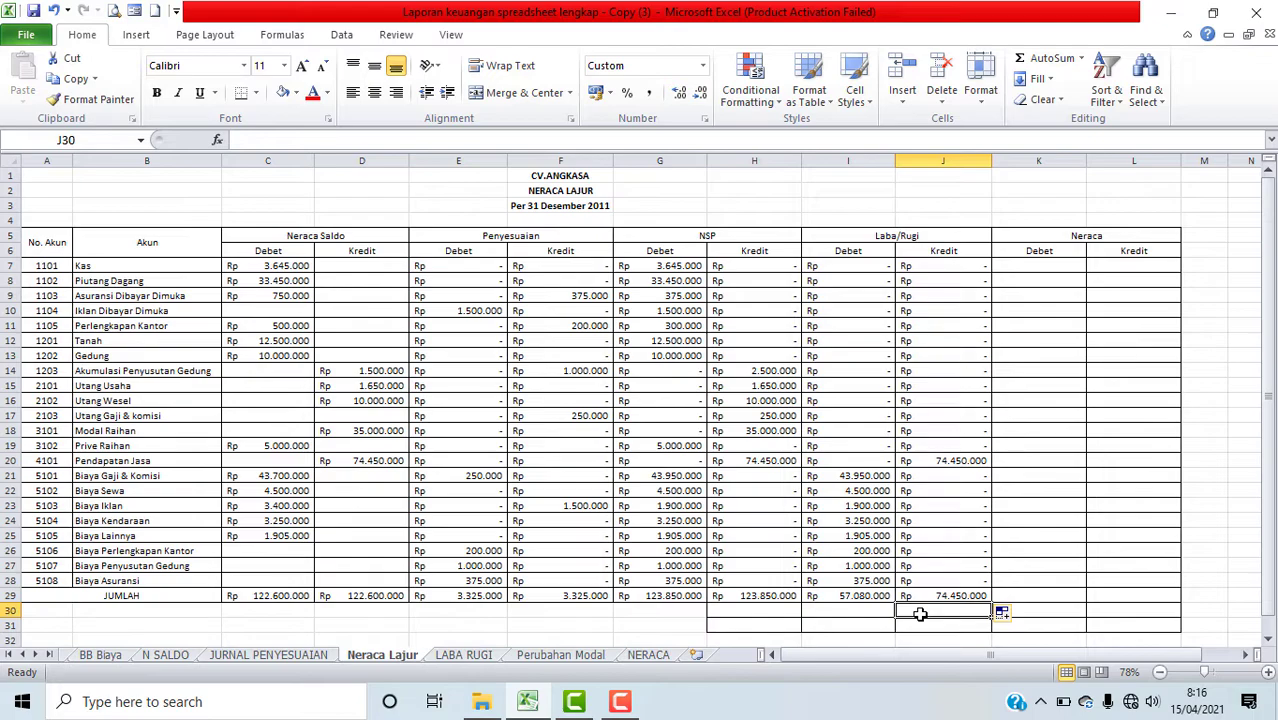
{"action": "left_click", "coordinate": [849, 606]}
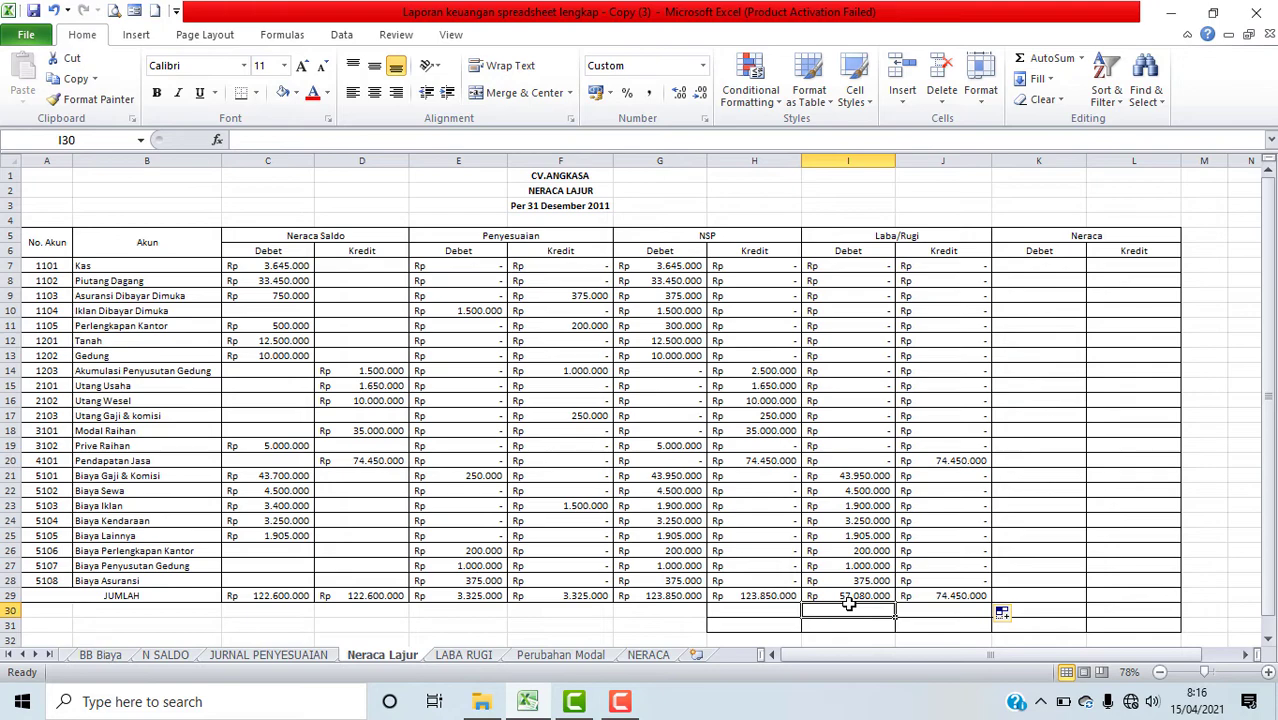
{"action": "left_click", "coordinate": [908, 607]}
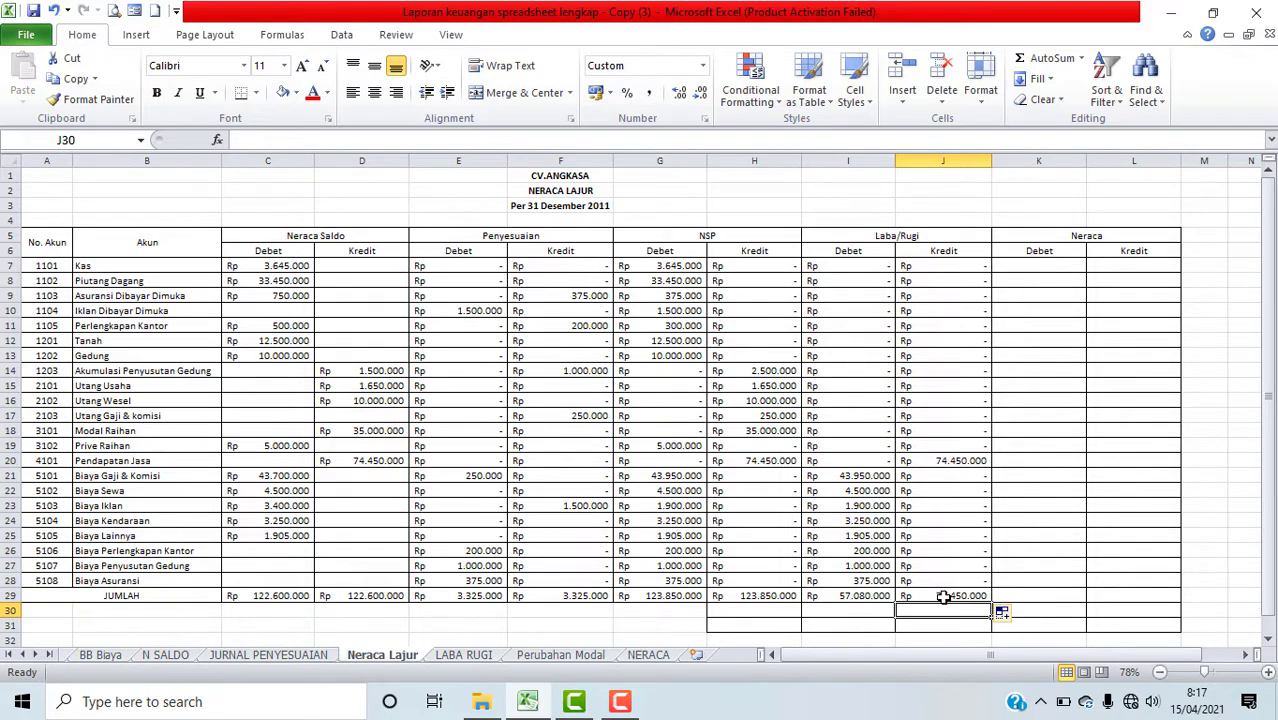
{"action": "left_click", "coordinate": [853, 609]}
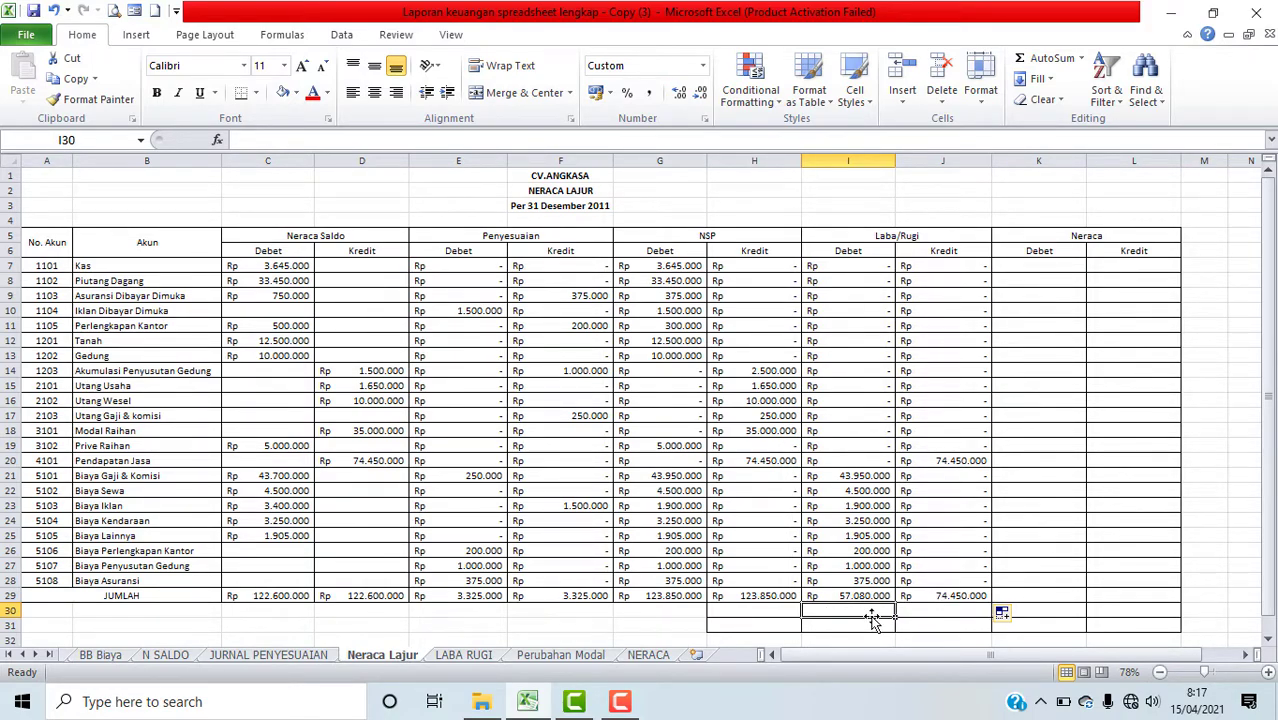
{"action": "type", "text": "="}
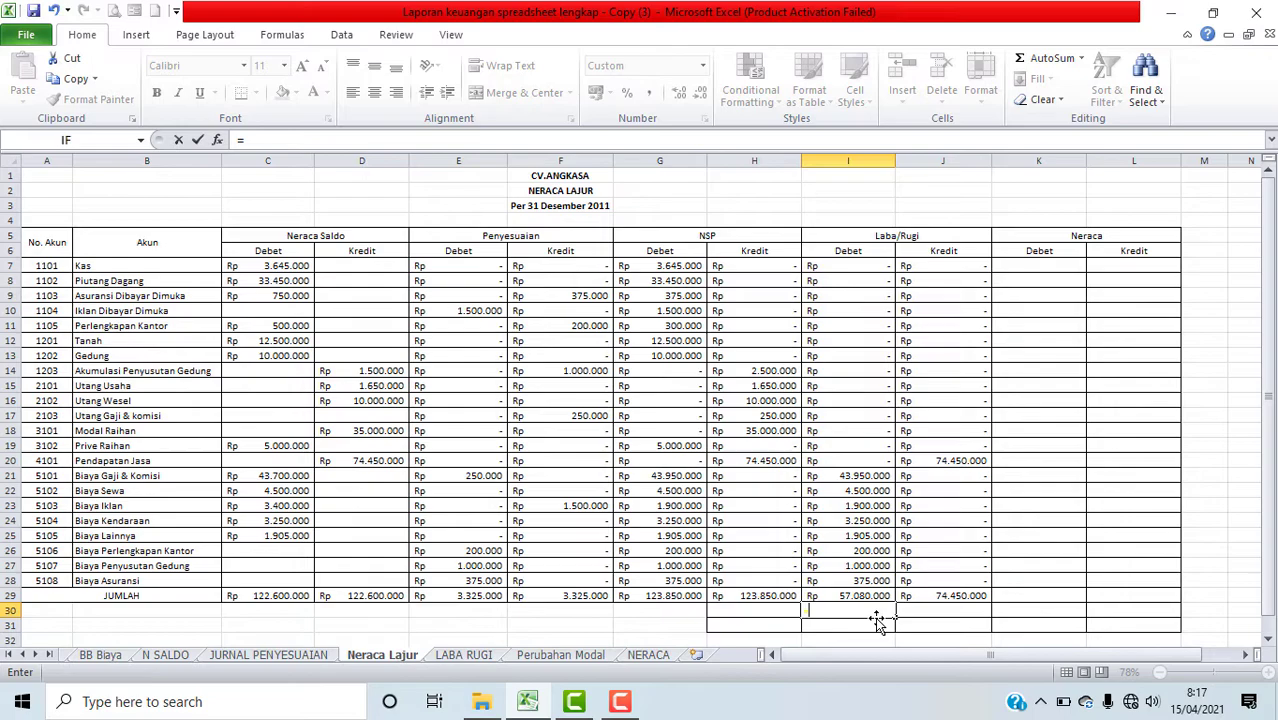
{"action": "key", "text": "BackSpace"}
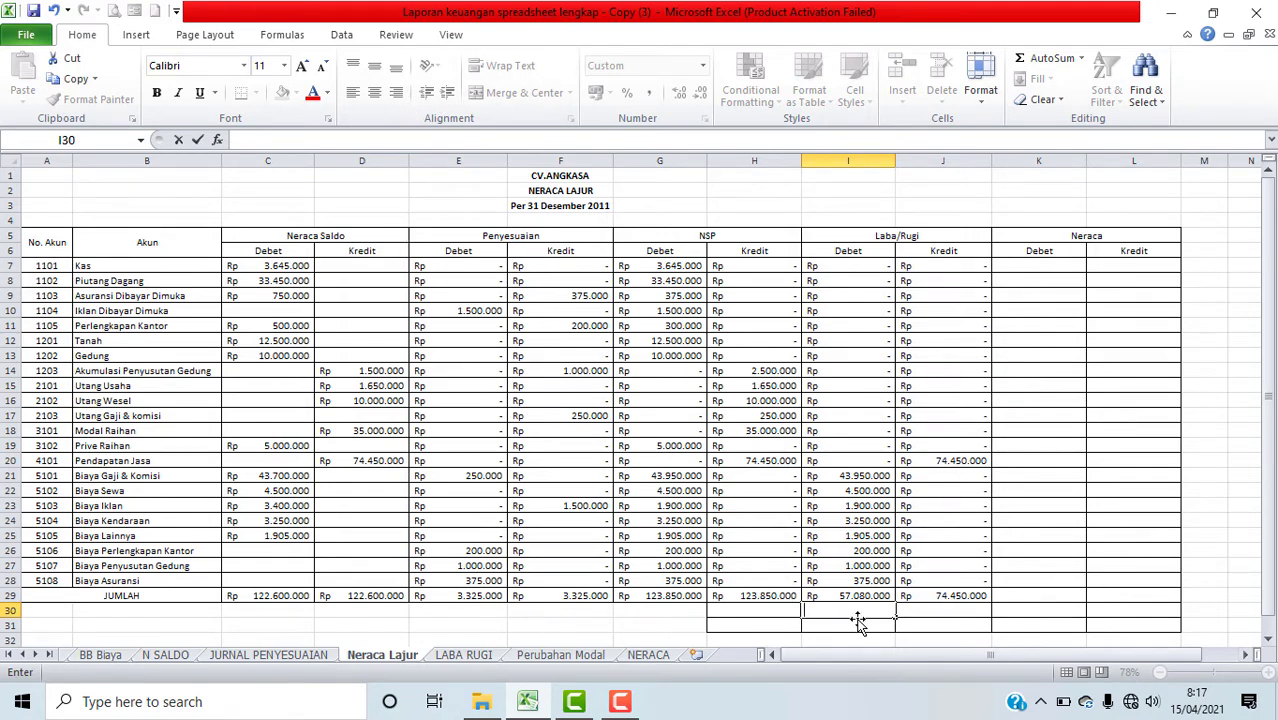
{"action": "left_click", "coordinate": [945, 623]}
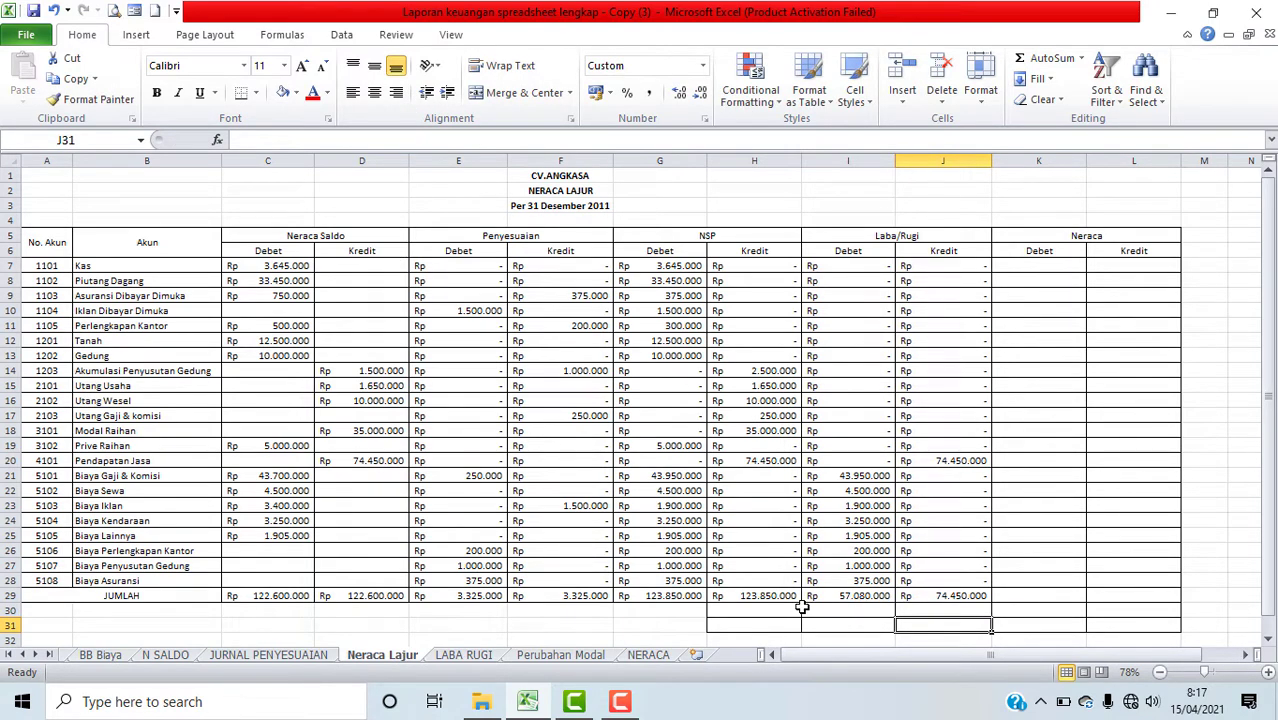
{"action": "left_click_drag", "start_coordinate": [832, 607], "coordinate": [1121, 624]}
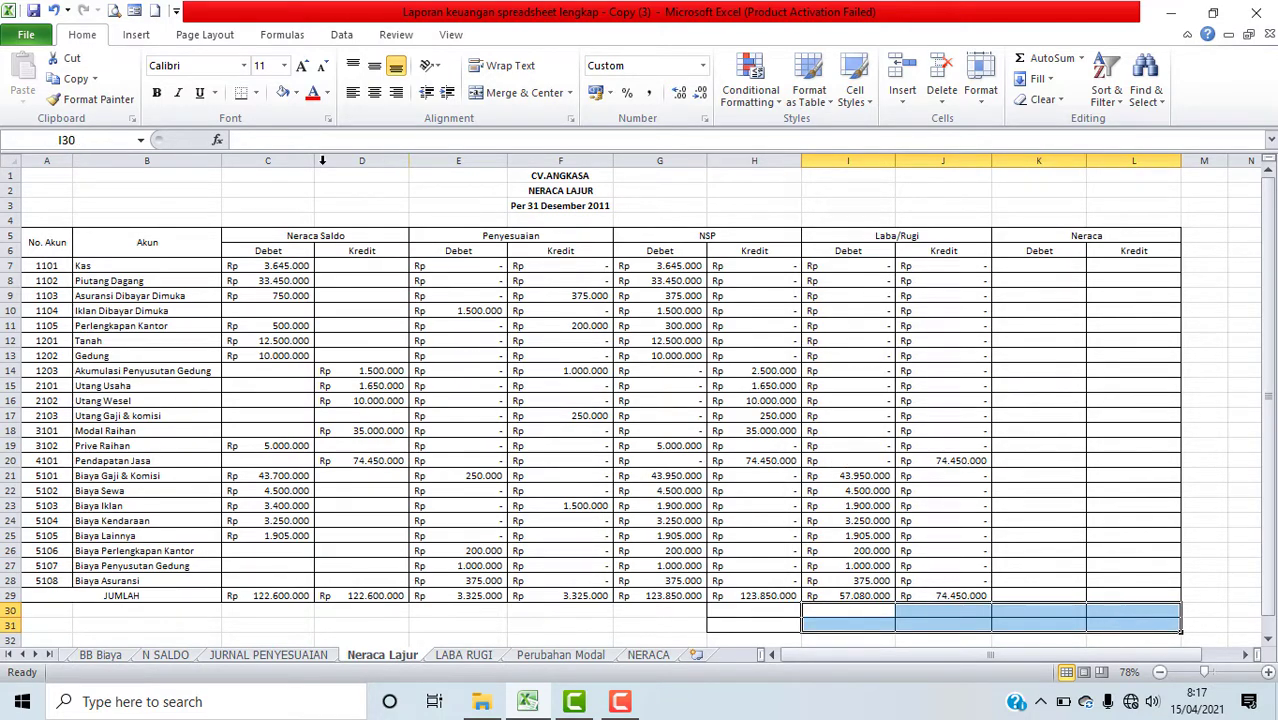
{"action": "left_click", "coordinate": [328, 96]}
{"action": "left_click", "coordinate": [318, 114]}
{"action": "left_click", "coordinate": [866, 608]}
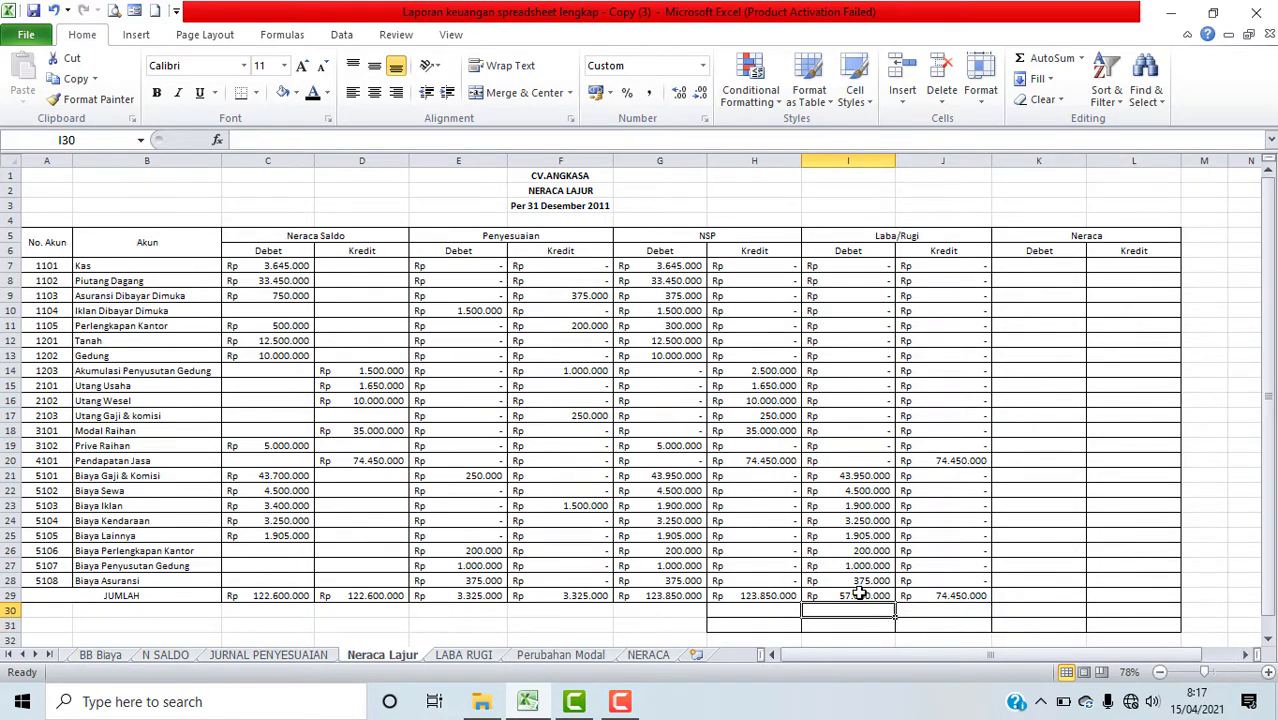
Step: Color the Laba/Rugi total figures in I29 and J29 red
{"action": "left_click", "coordinate": [856, 595]}
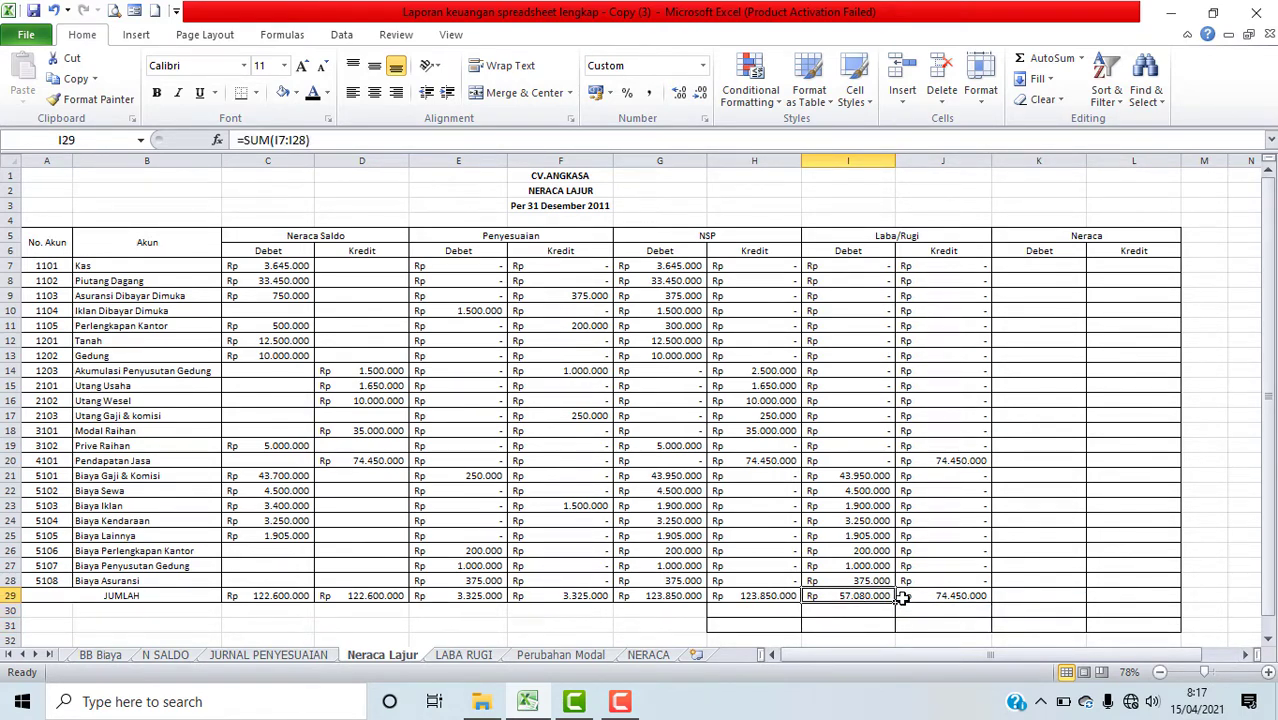
{"action": "left_click_drag", "start_coordinate": [856, 595], "coordinate": [941, 595]}
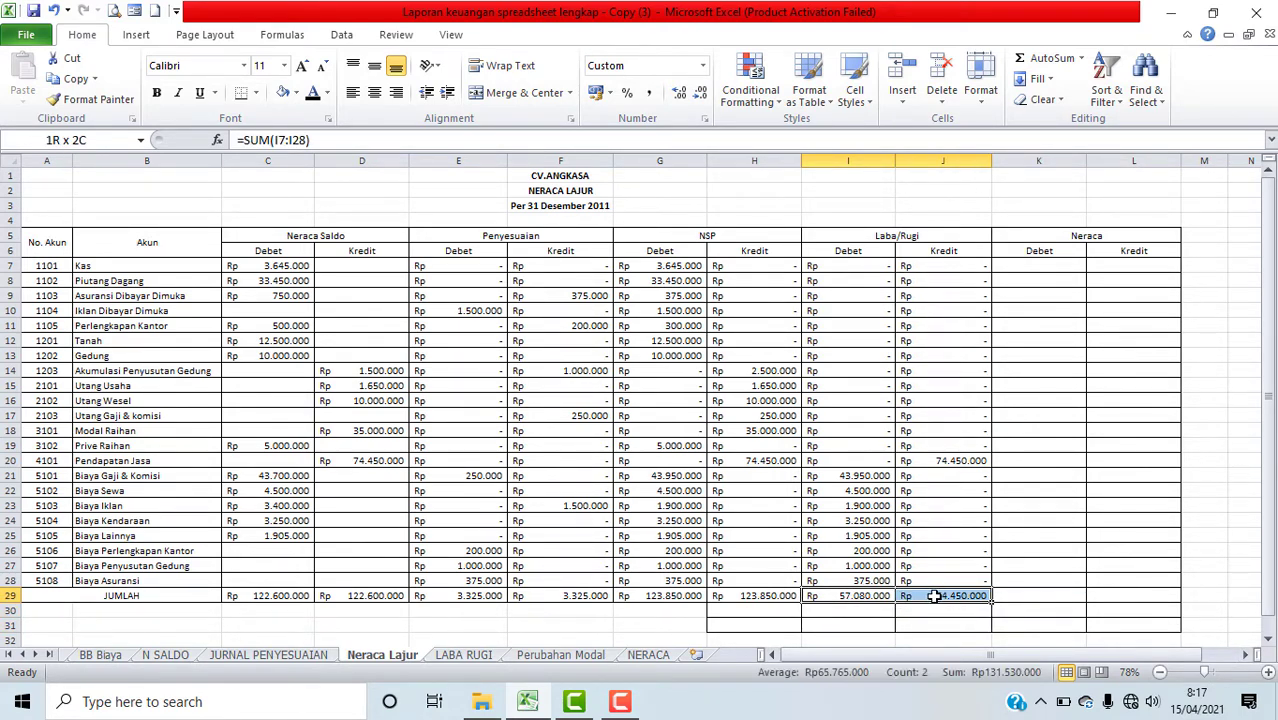
{"action": "left_click", "coordinate": [327, 93]}
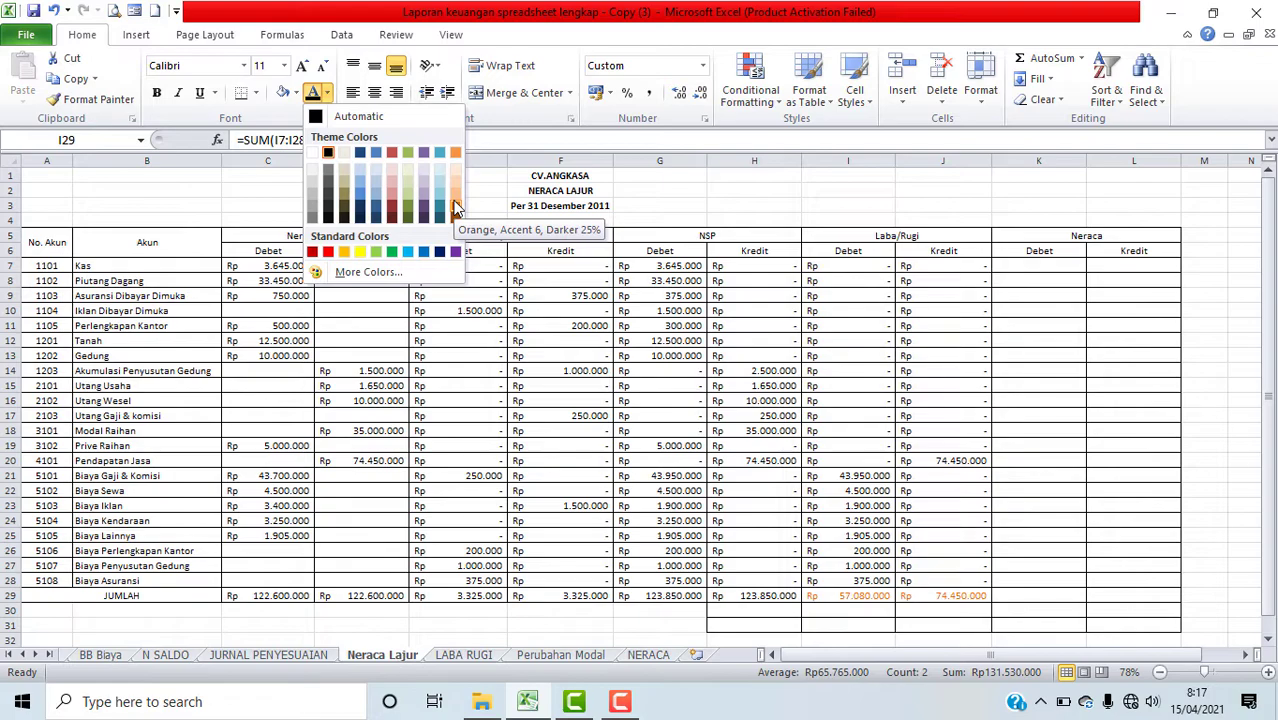
{"action": "left_click", "coordinate": [330, 255]}
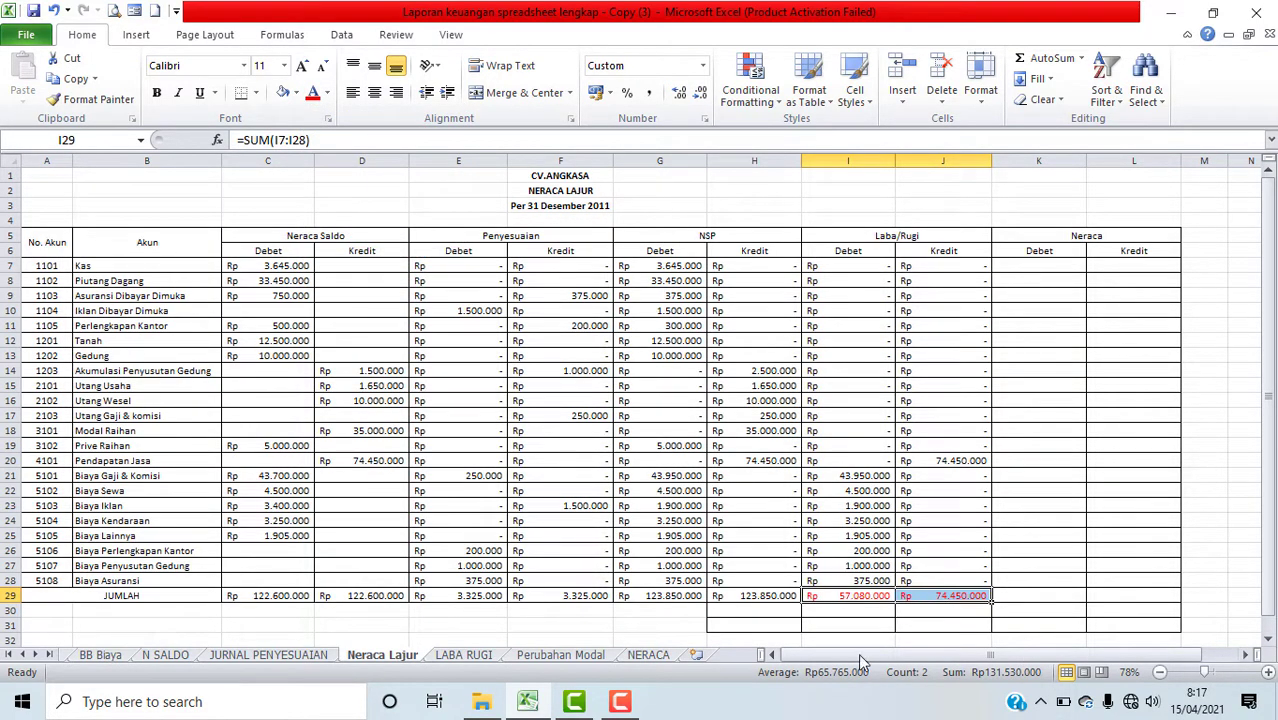
Step: Enter a formula in I30 subtracting the Laba/Rugi debit total I29 from the credit total J29
{"action": "left_click", "coordinate": [848, 610]}
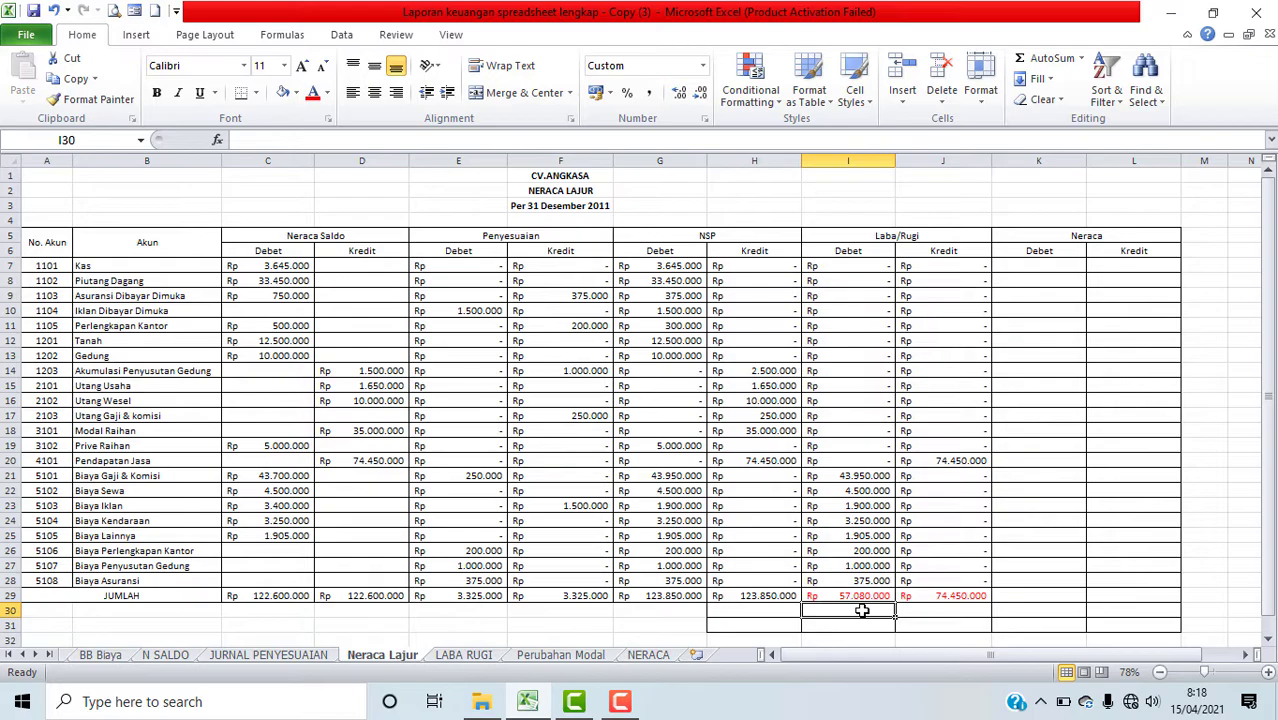
{"action": "type", "text": "="}
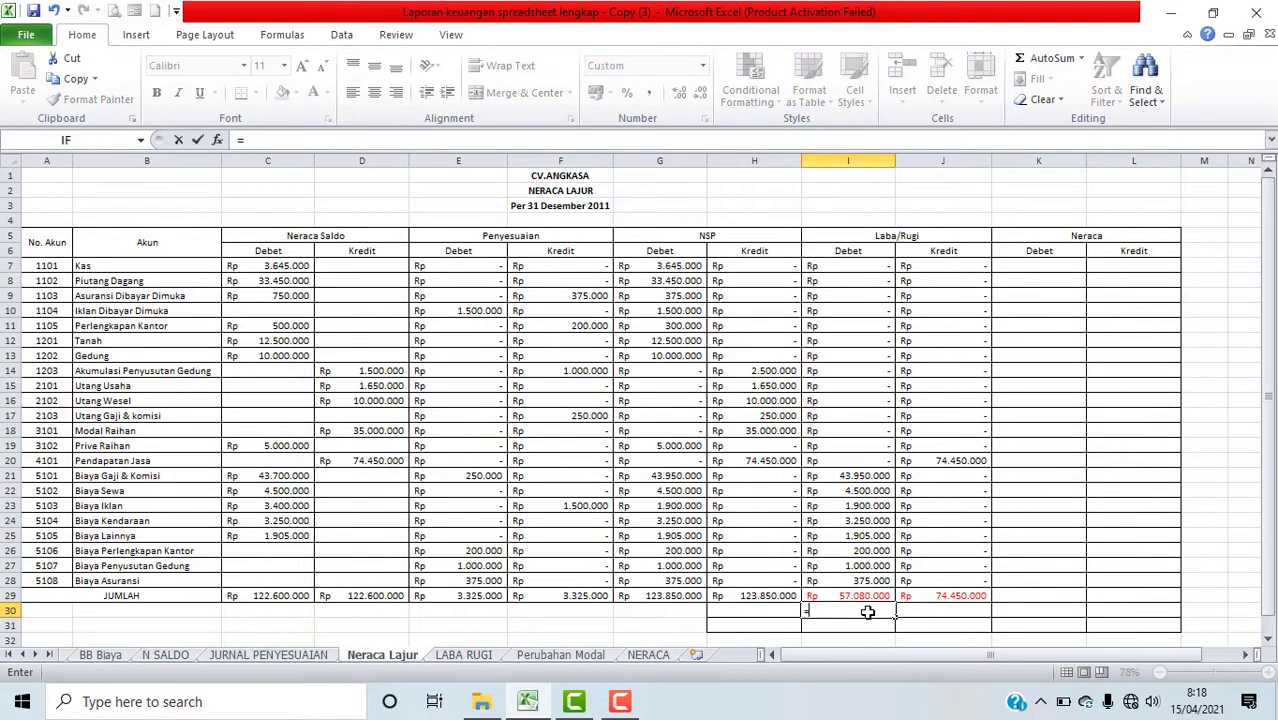
{"action": "left_click", "coordinate": [956, 598]}
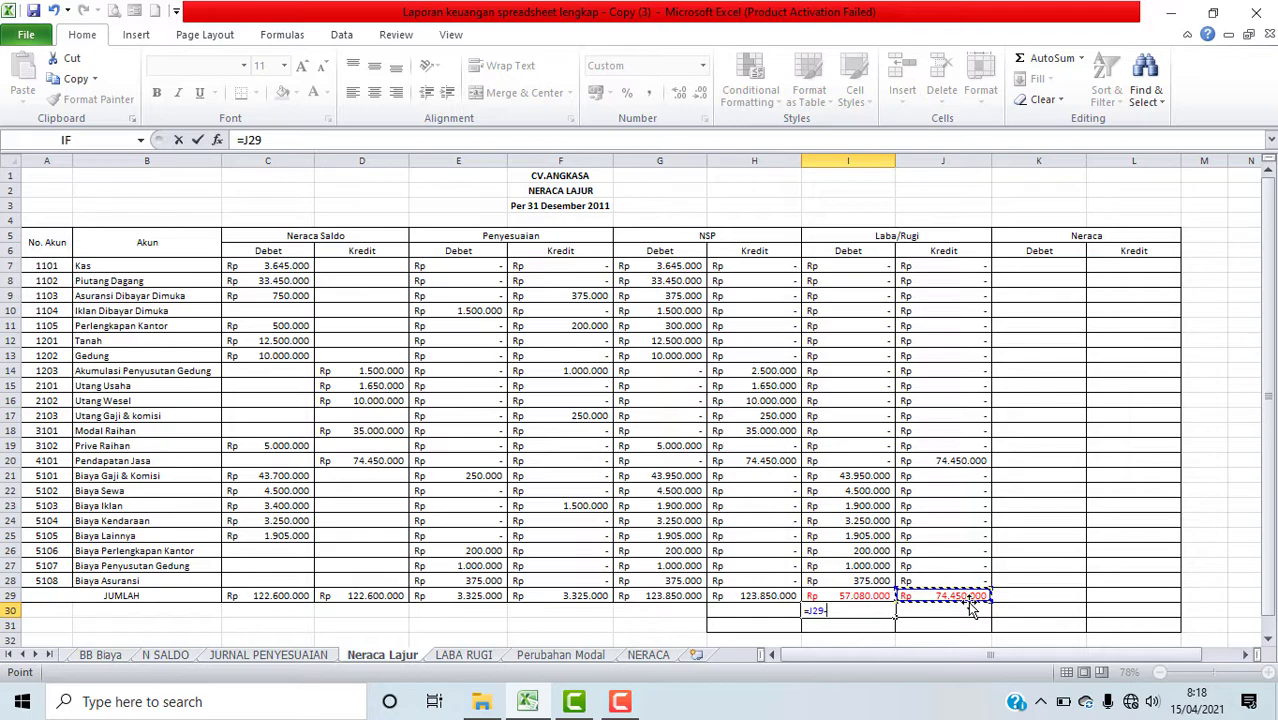
{"action": "type", "text": "-"}
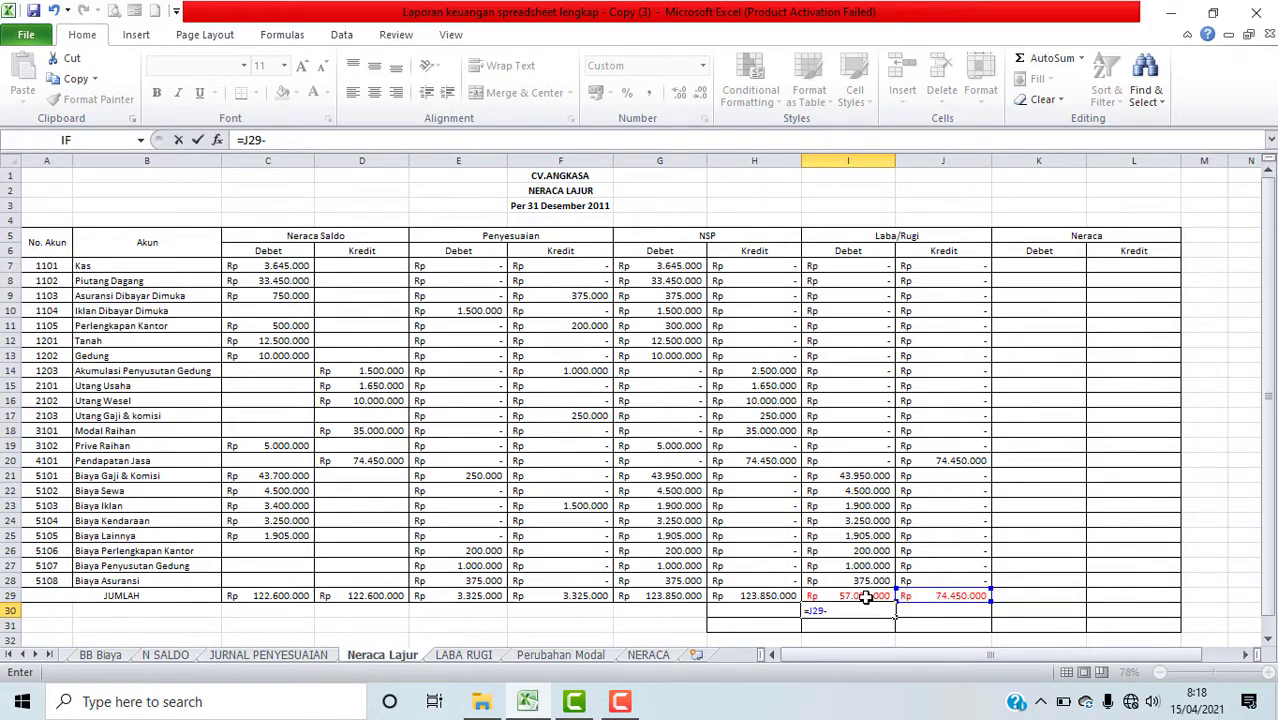
{"action": "left_click", "coordinate": [862, 596]}
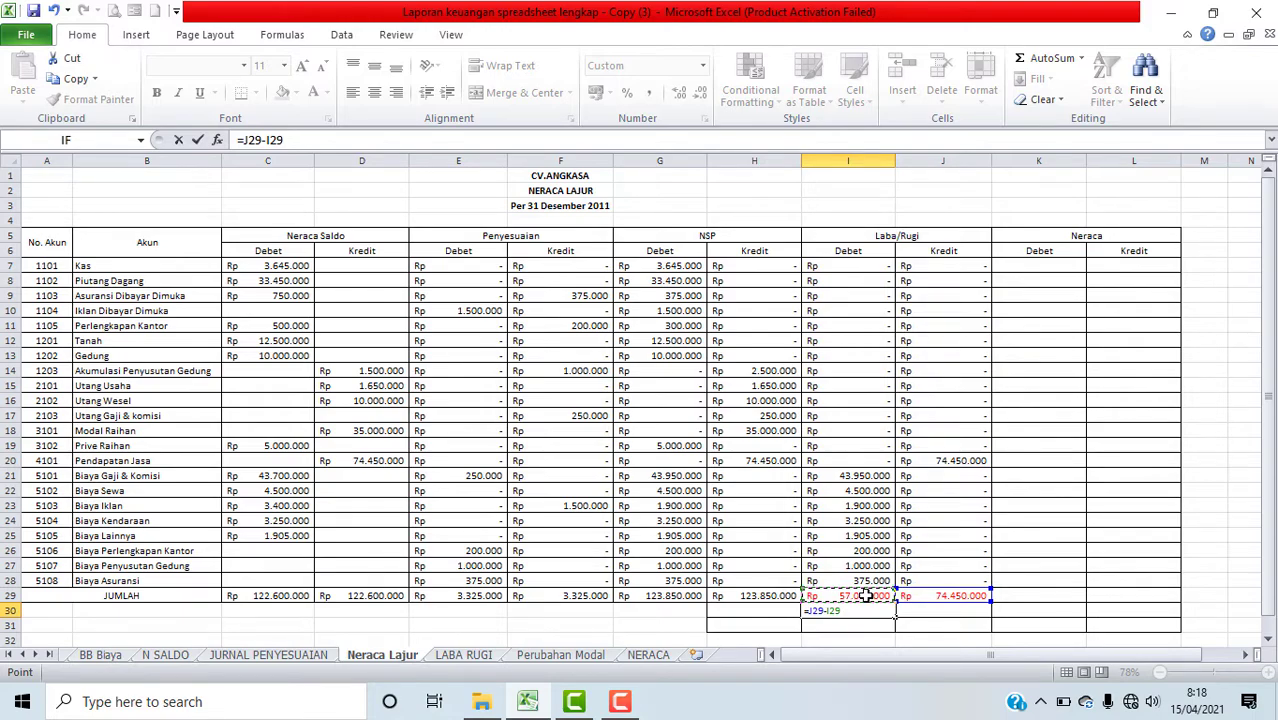
{"action": "key", "text": "Return"}
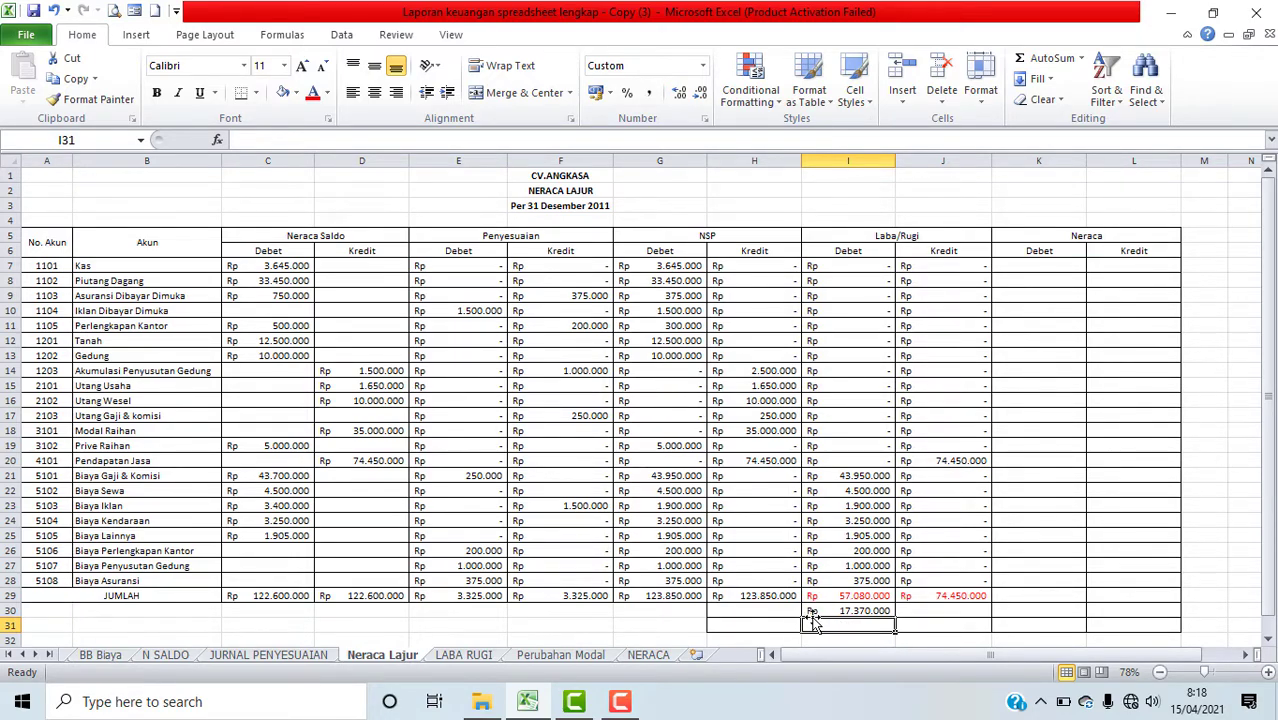
{"action": "left_click", "coordinate": [930, 611]}
{"action": "left_click", "coordinate": [833, 611]}
{"action": "left_click", "coordinate": [922, 611]}
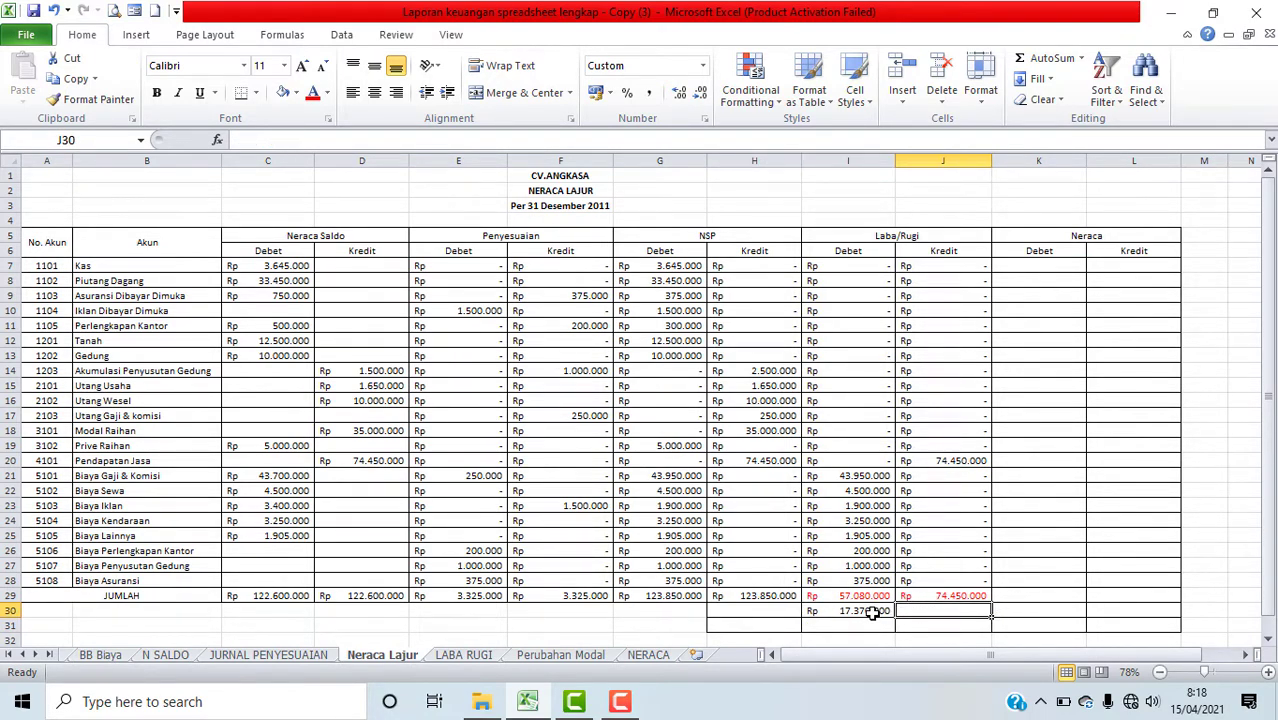
{"action": "left_click", "coordinate": [930, 595]}
{"action": "left_click", "coordinate": [862, 611]}
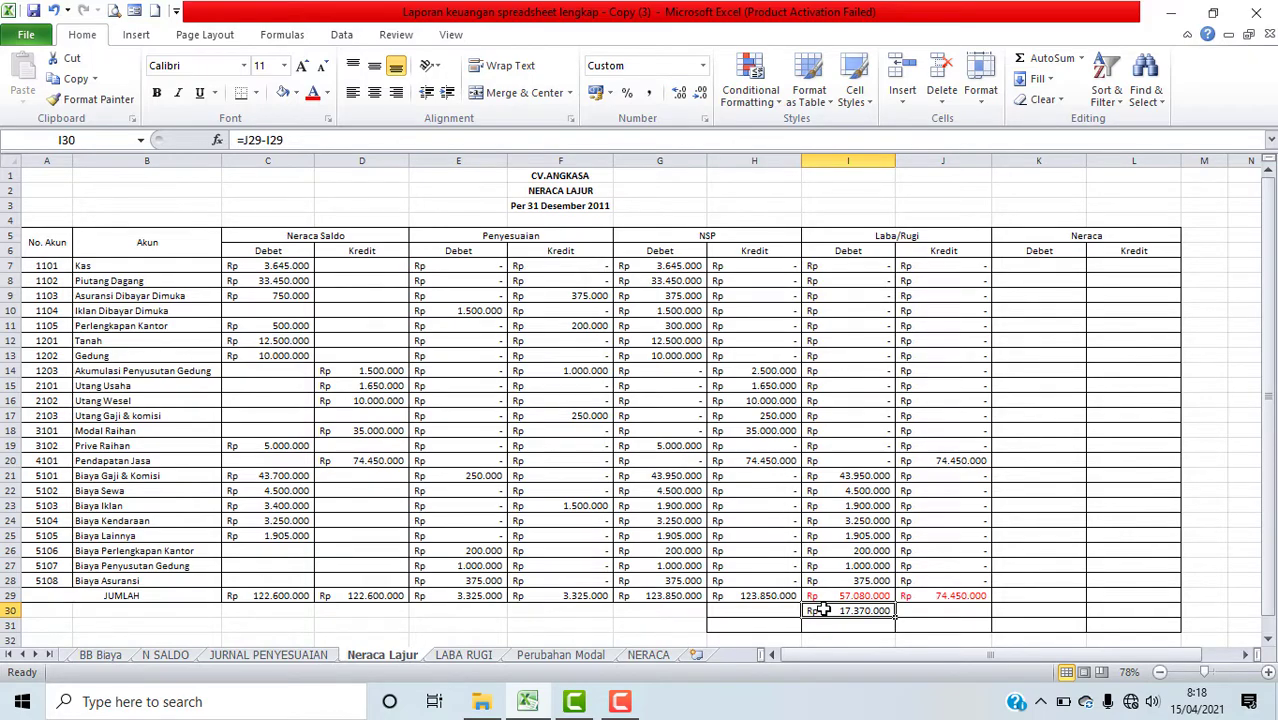
Step: Insert an IF function in H30 with the logical test J29>I29
{"action": "left_click", "coordinate": [763, 611]}
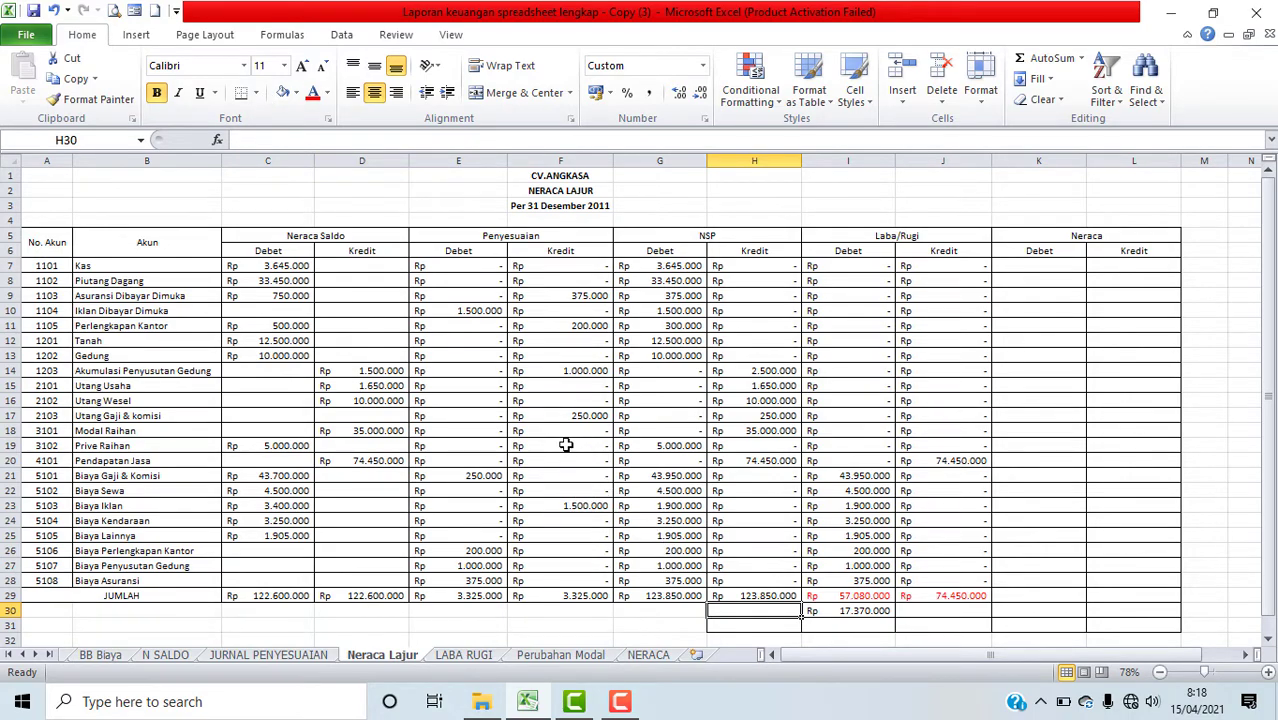
{"action": "left_click", "coordinate": [218, 141]}
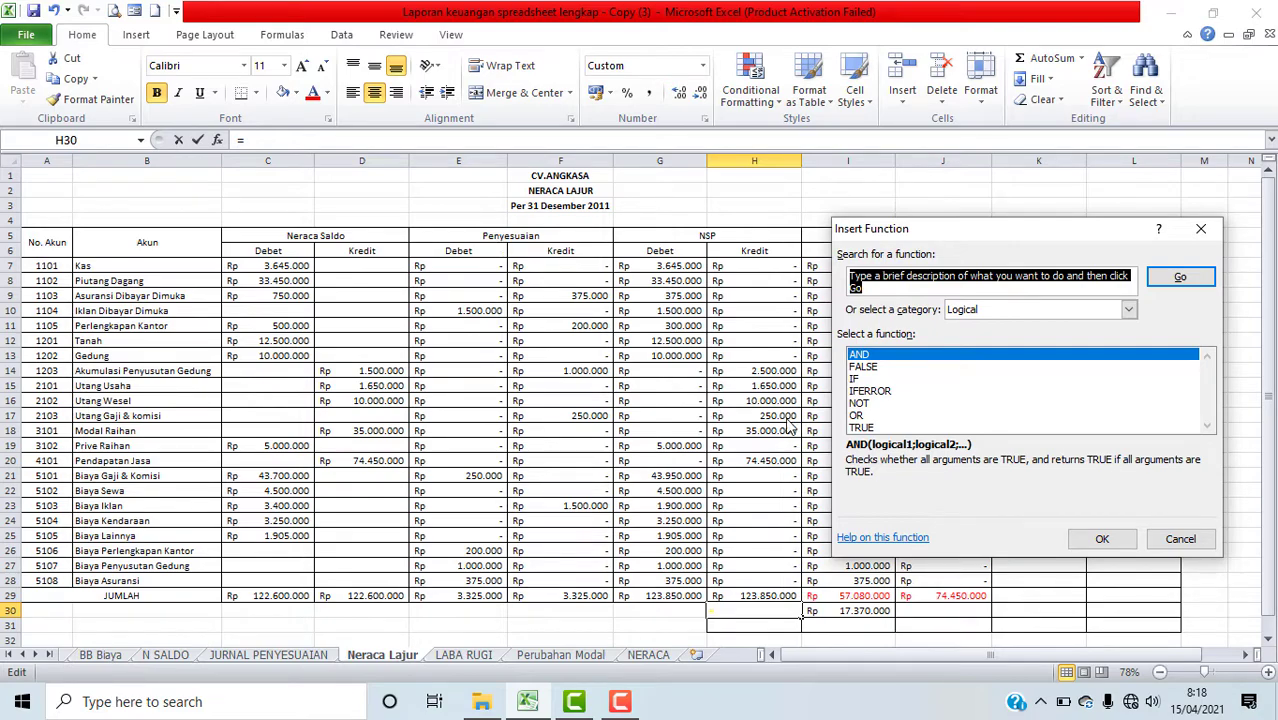
{"action": "left_click", "coordinate": [856, 380]}
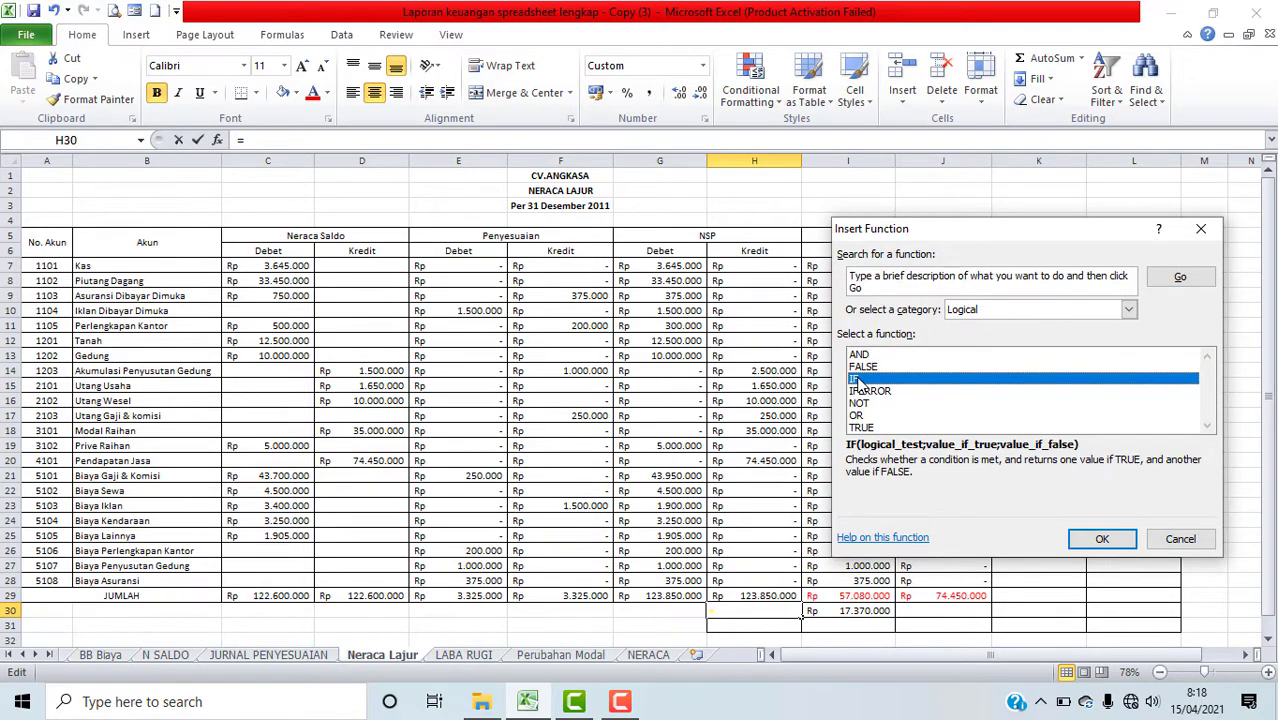
{"action": "left_click", "coordinate": [1097, 539]}
{"action": "left_click_drag", "start_coordinate": [975, 258], "coordinate": [388, 228]}
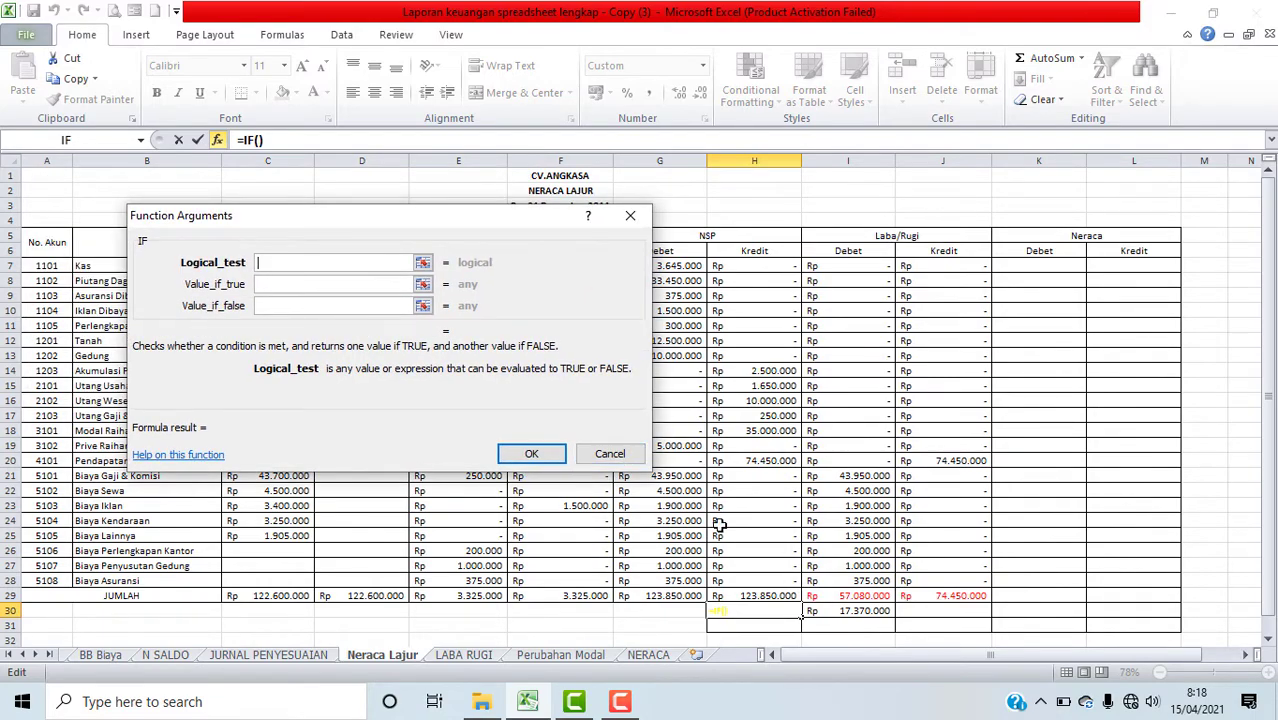
{"action": "left_click", "coordinate": [928, 597]}
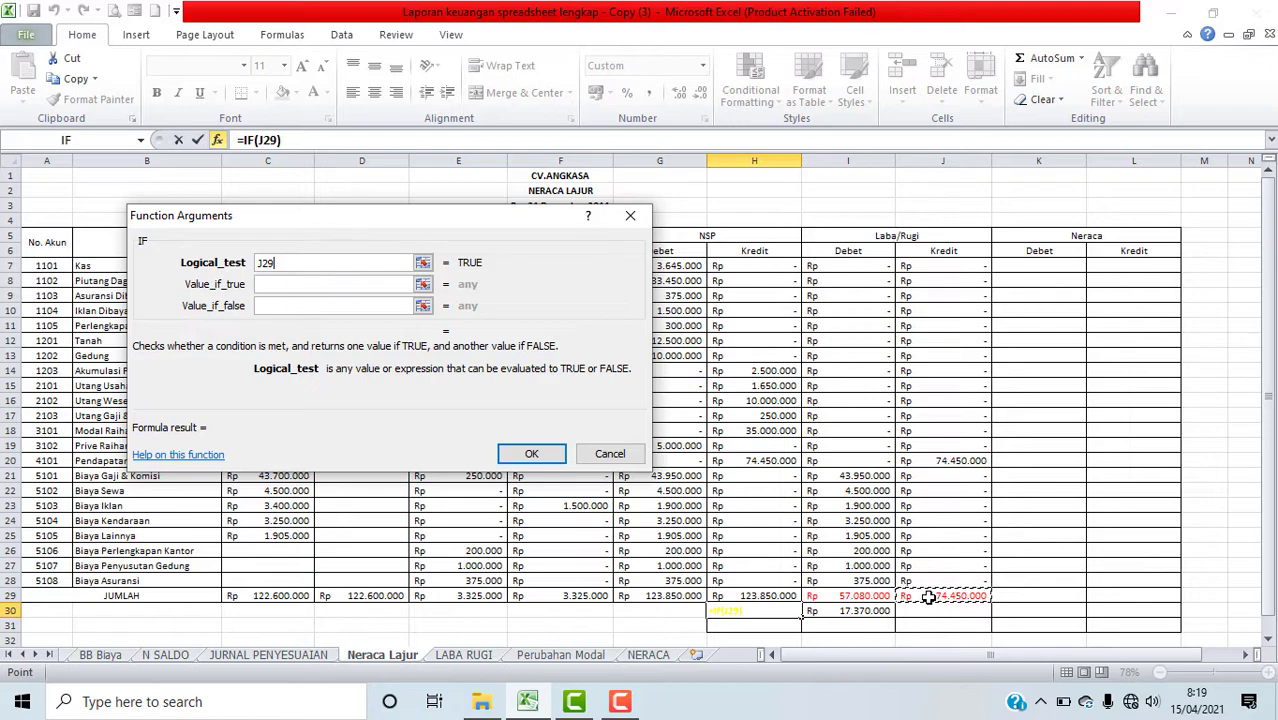
{"action": "type", "text": ">"}
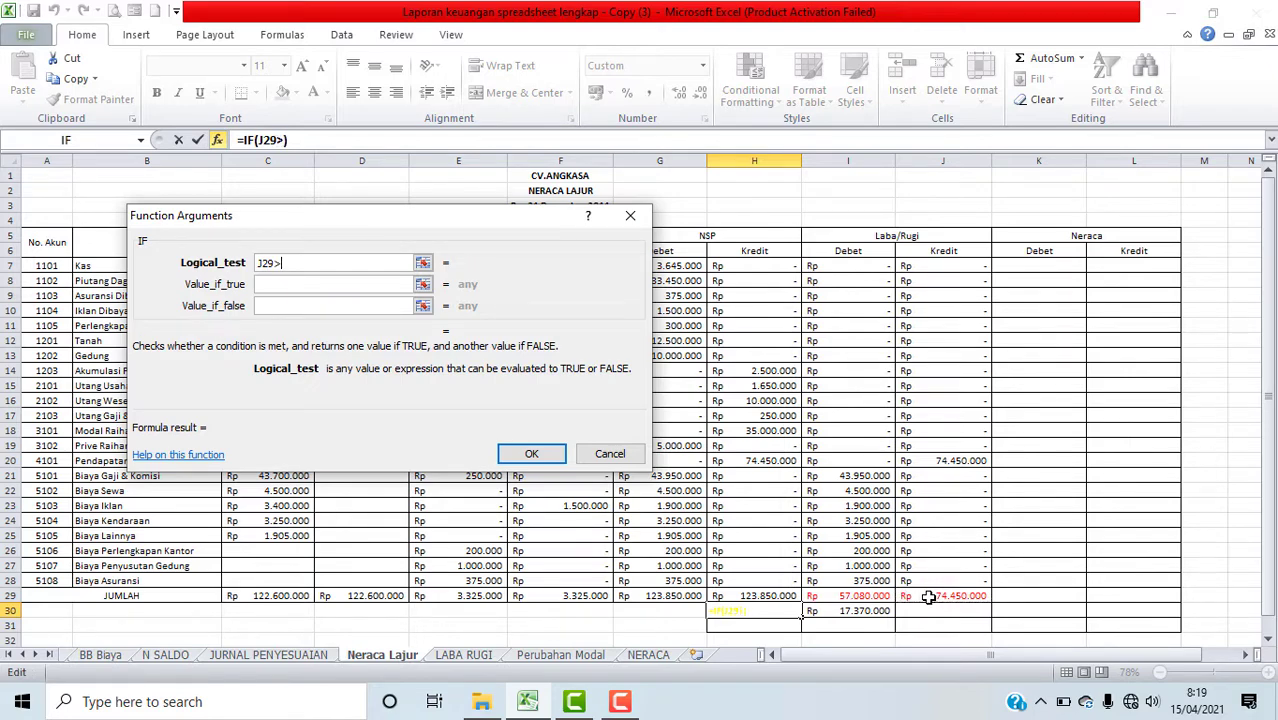
{"action": "left_click", "coordinate": [870, 596]}
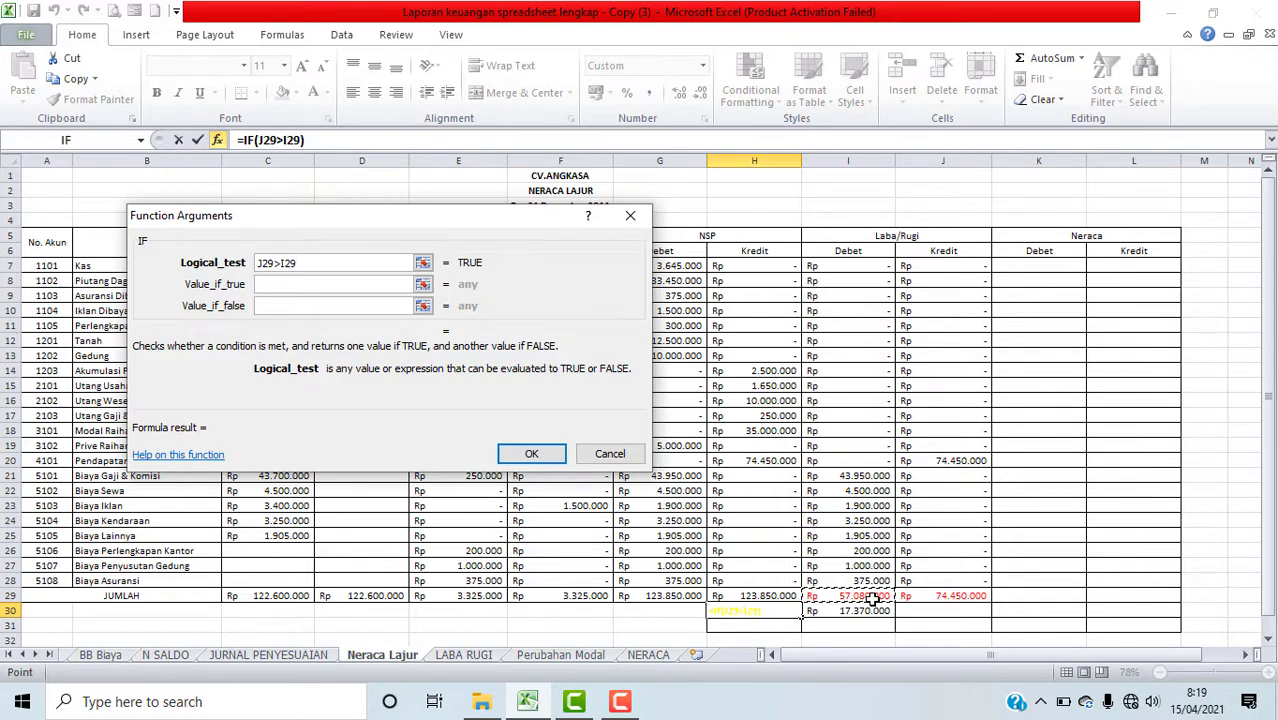
Step: Set the IF value if true to "LABA" and value if false to "RUGI", and confirm
{"action": "left_click", "coordinate": [308, 285]}
{"action": "type", "text": "LA"}
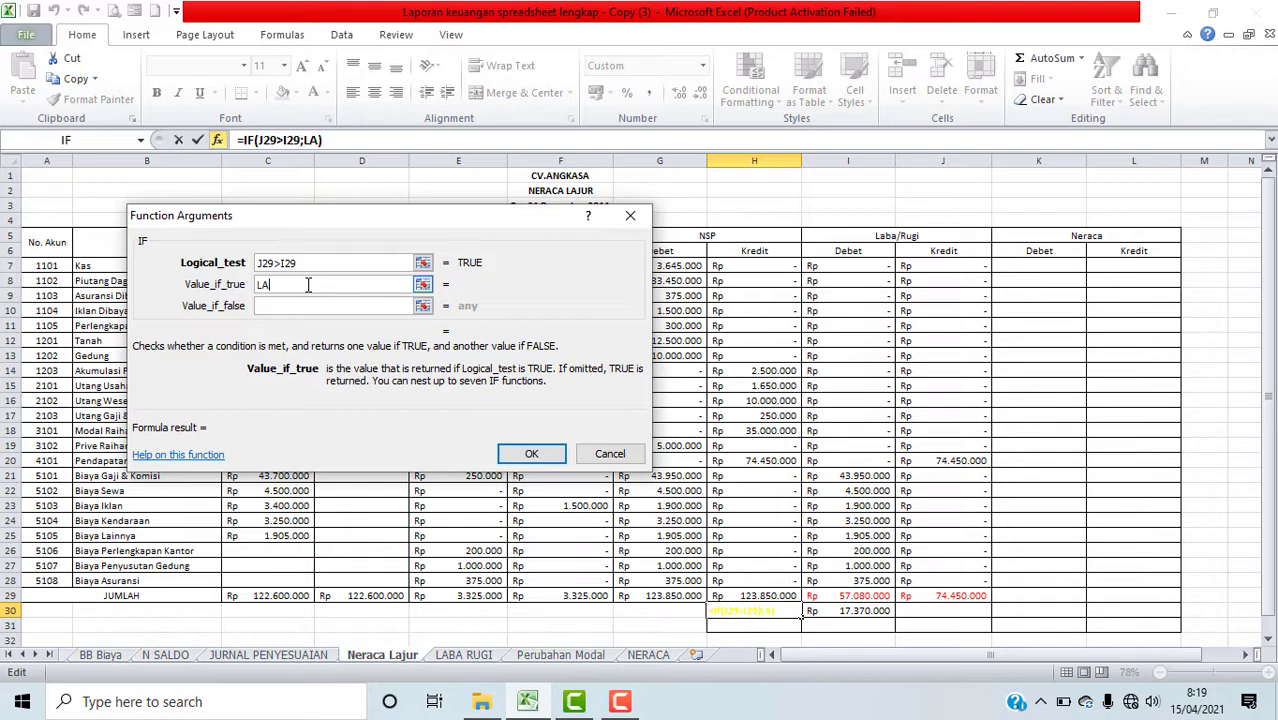
{"action": "type", "text": "BA"}
{"action": "left_click", "coordinate": [286, 309]}
{"action": "left_click", "coordinate": [282, 305]}
{"action": "type", "text": "R"}
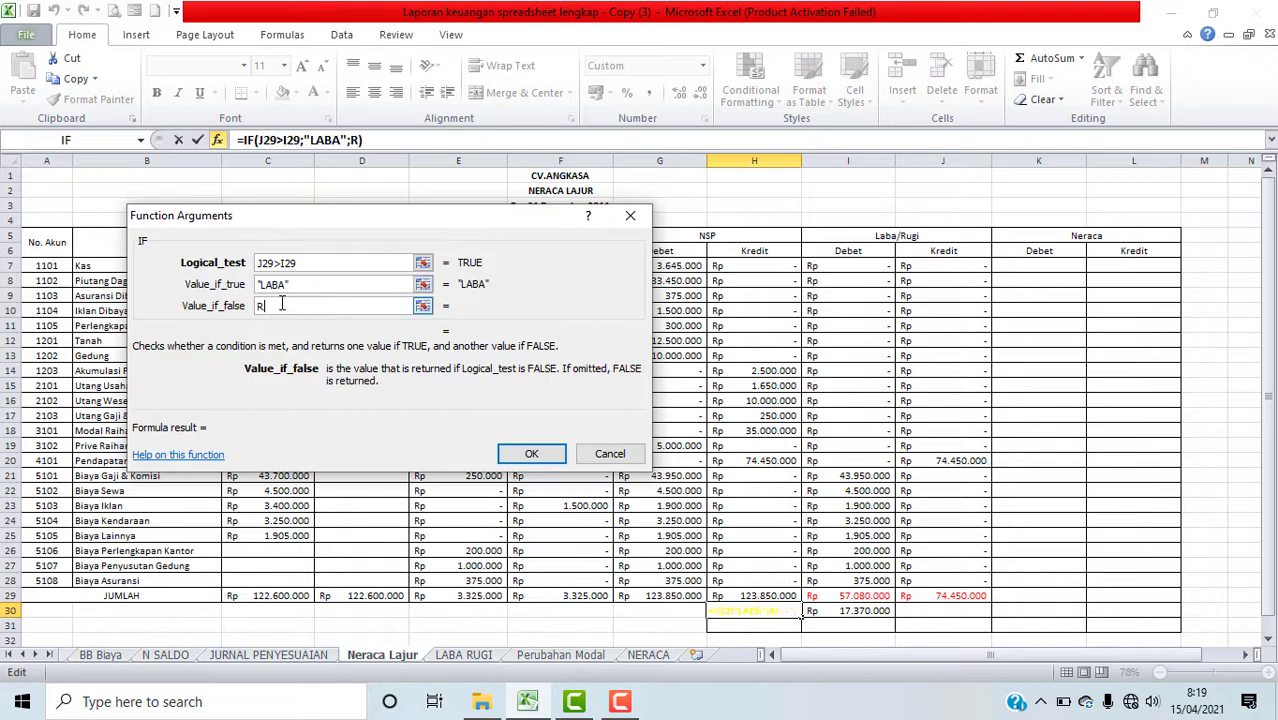
{"action": "type", "text": "UGI"}
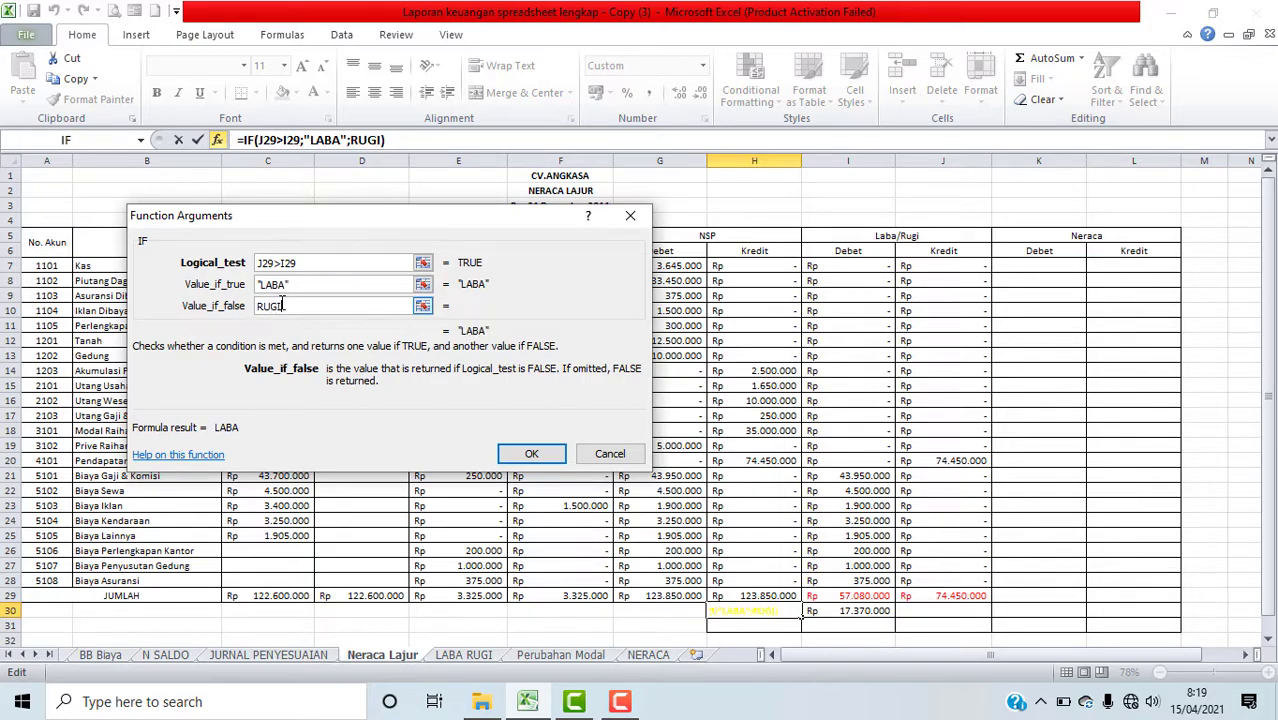
{"action": "left_click", "coordinate": [540, 456]}
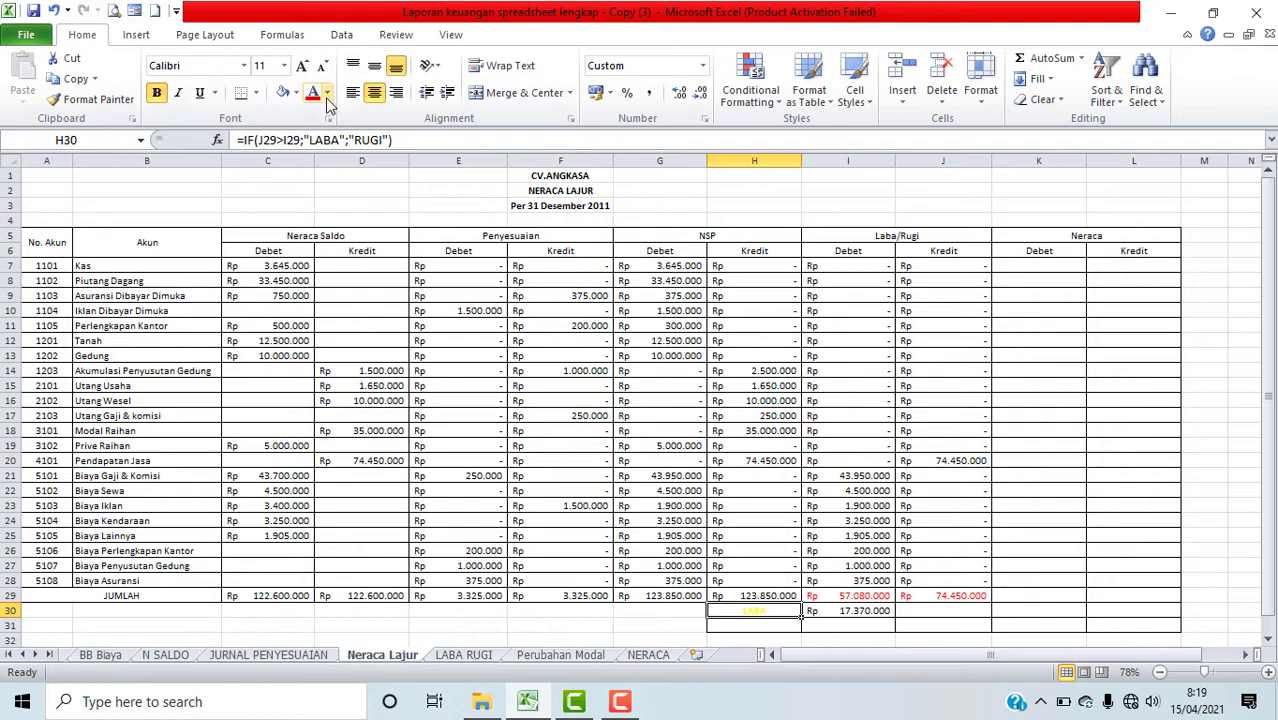
Step: Enter a formula in I31 adding the debit total I29 and the profit in I30
{"action": "left_click", "coordinate": [885, 624]}
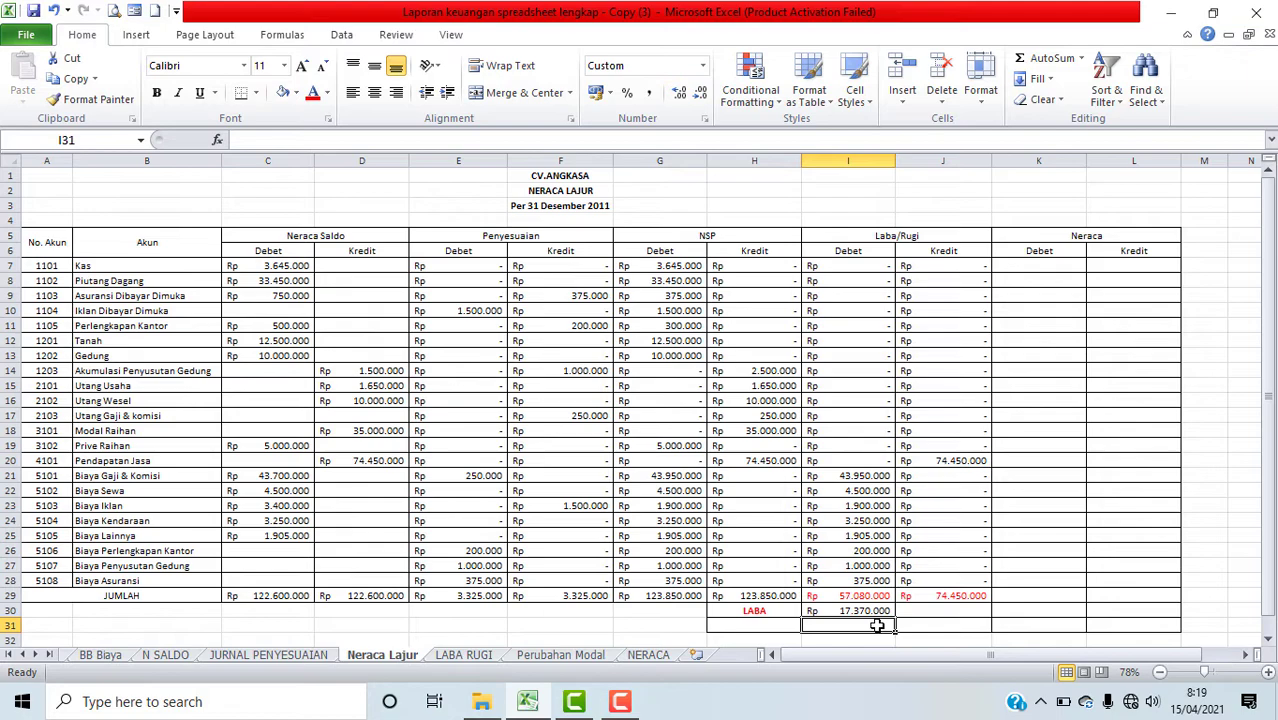
{"action": "type", "text": "="}
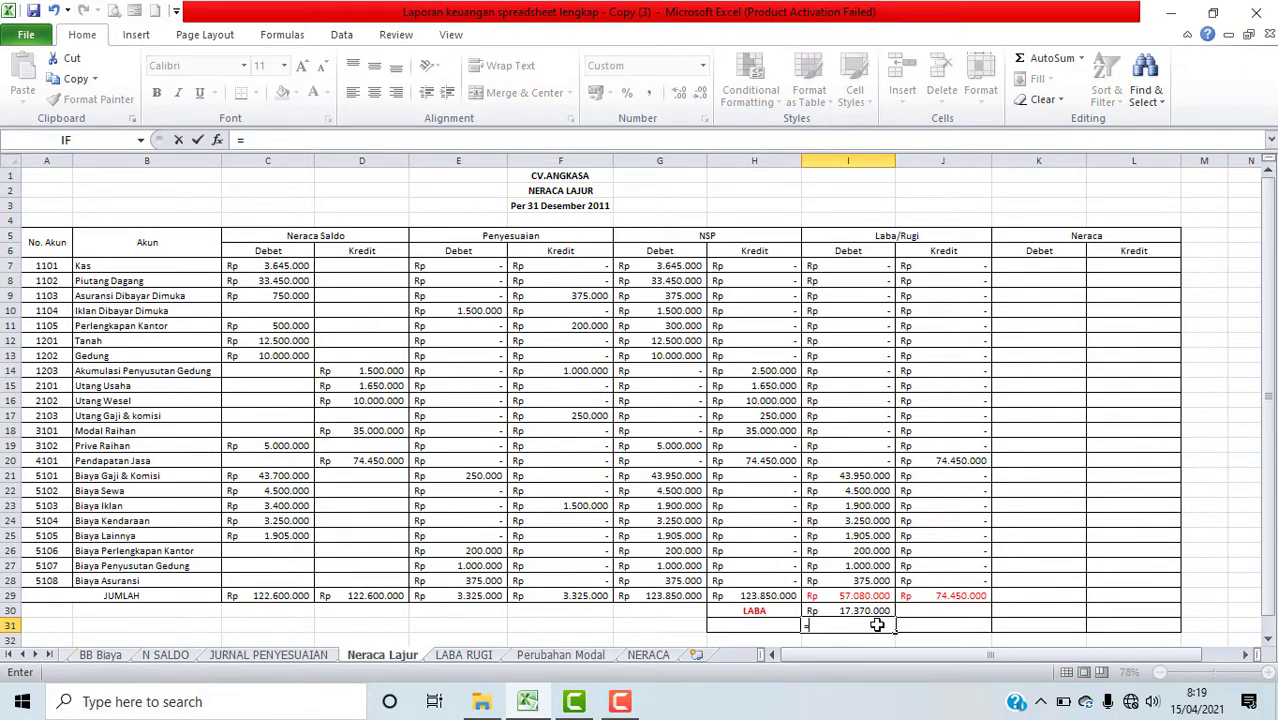
{"action": "left_click", "coordinate": [862, 596]}
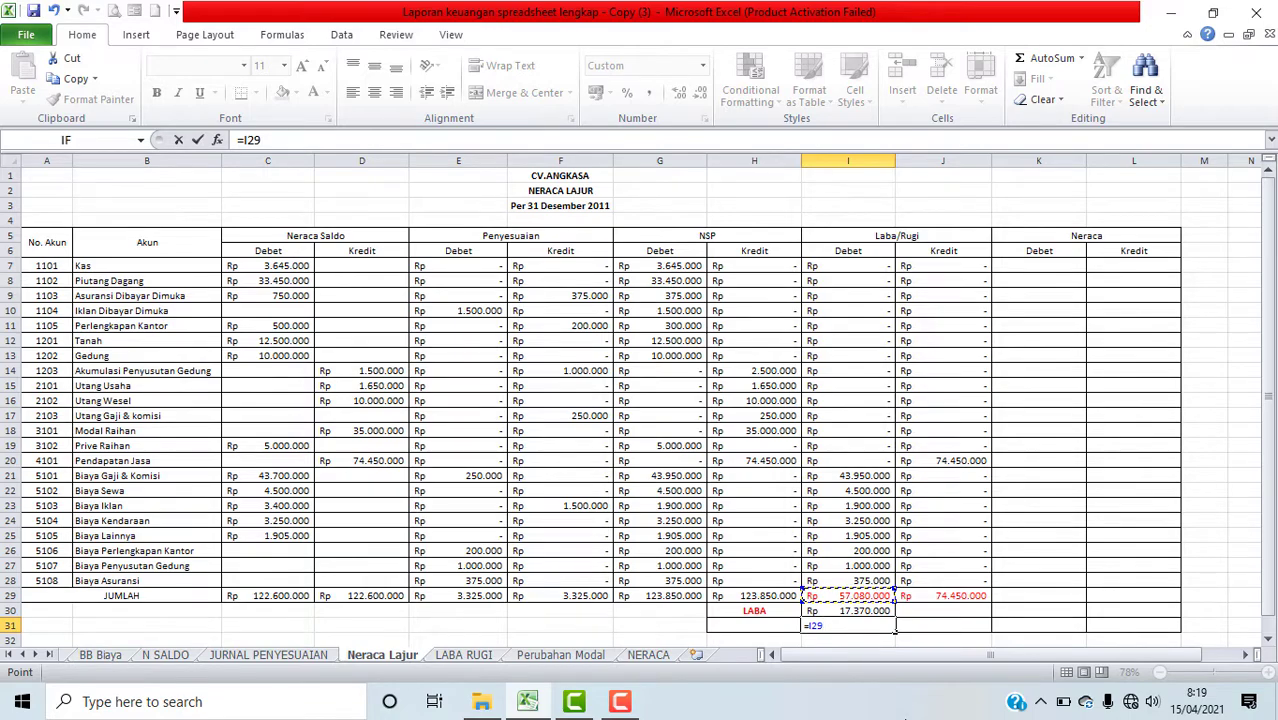
{"action": "type", "text": "+"}
{"action": "left_click", "coordinate": [885, 610]}
{"action": "key", "text": "Return"}
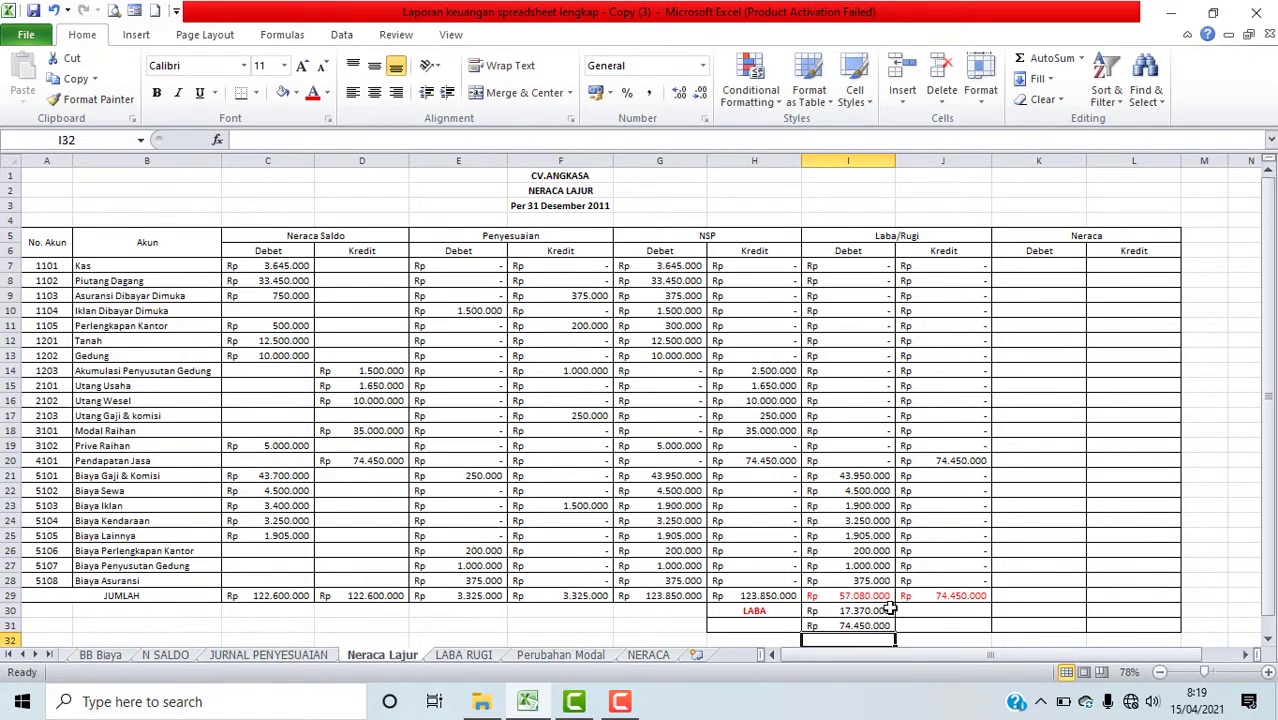
Step: Enter a formula in J31 referencing the Laba/Rugi credit total J29
{"action": "left_click", "coordinate": [940, 627]}
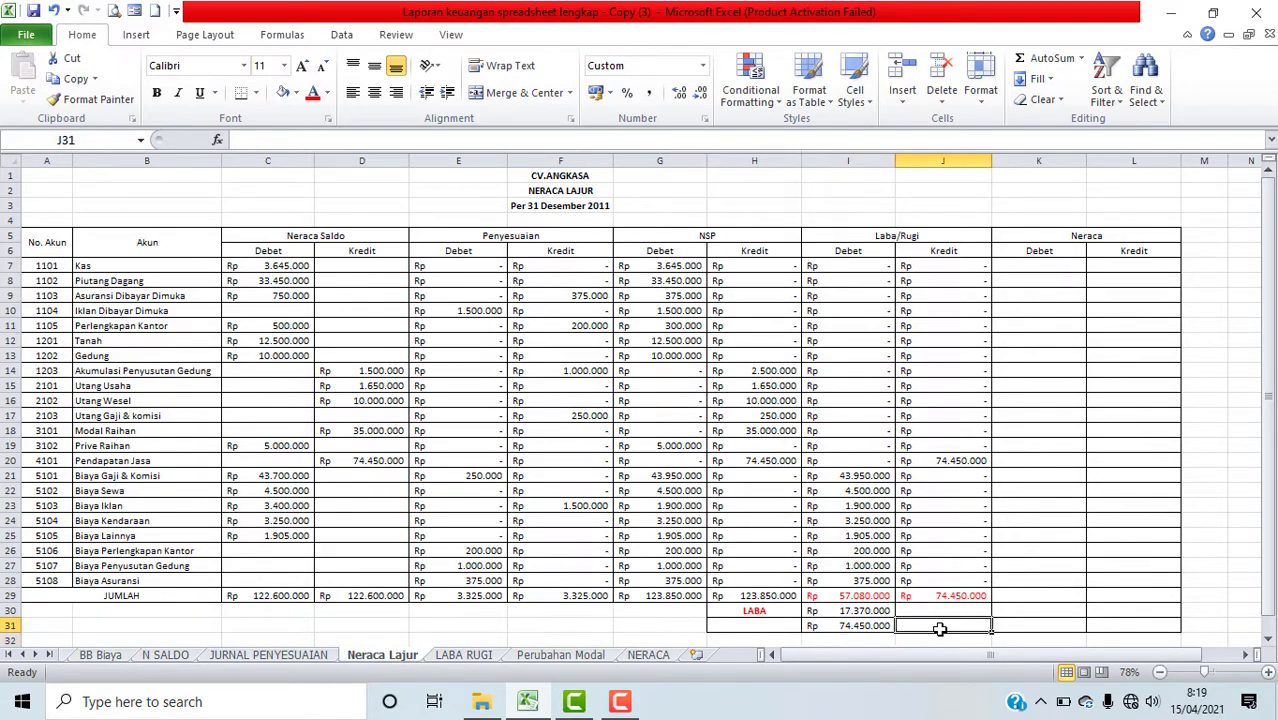
{"action": "type", "text": "="}
{"action": "left_click", "coordinate": [935, 597]}
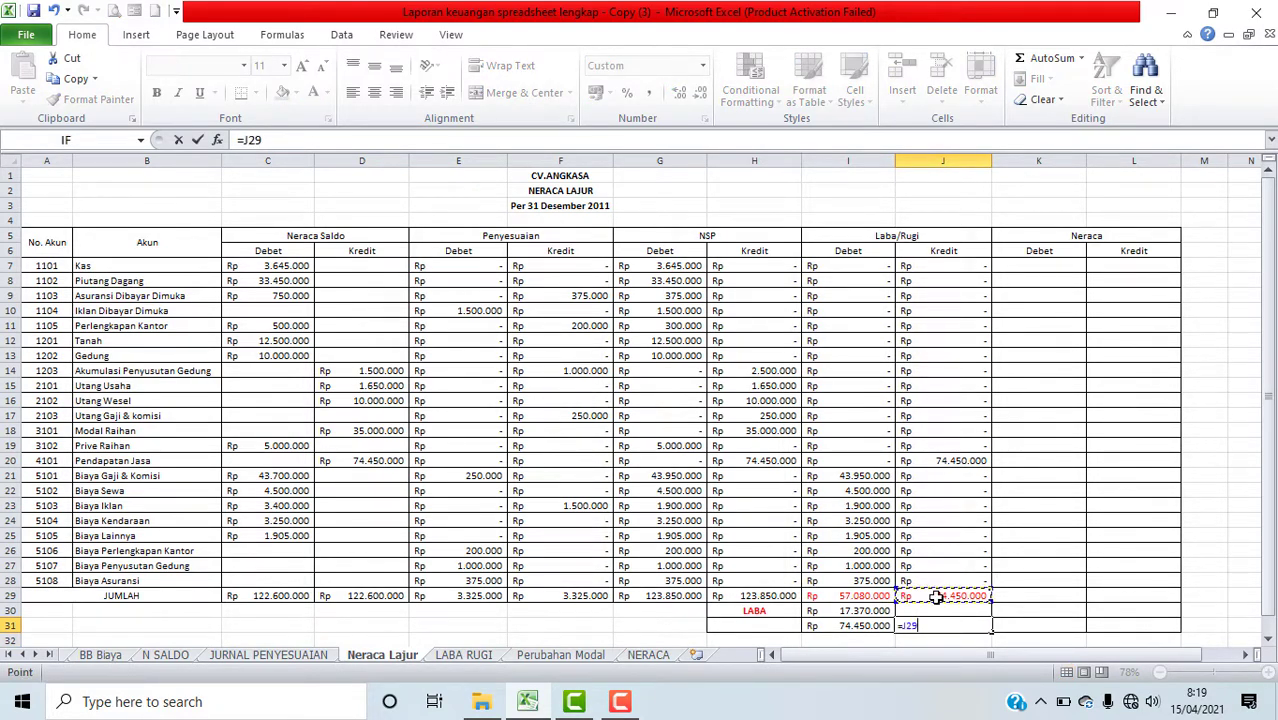
{"action": "key", "text": "Return"}
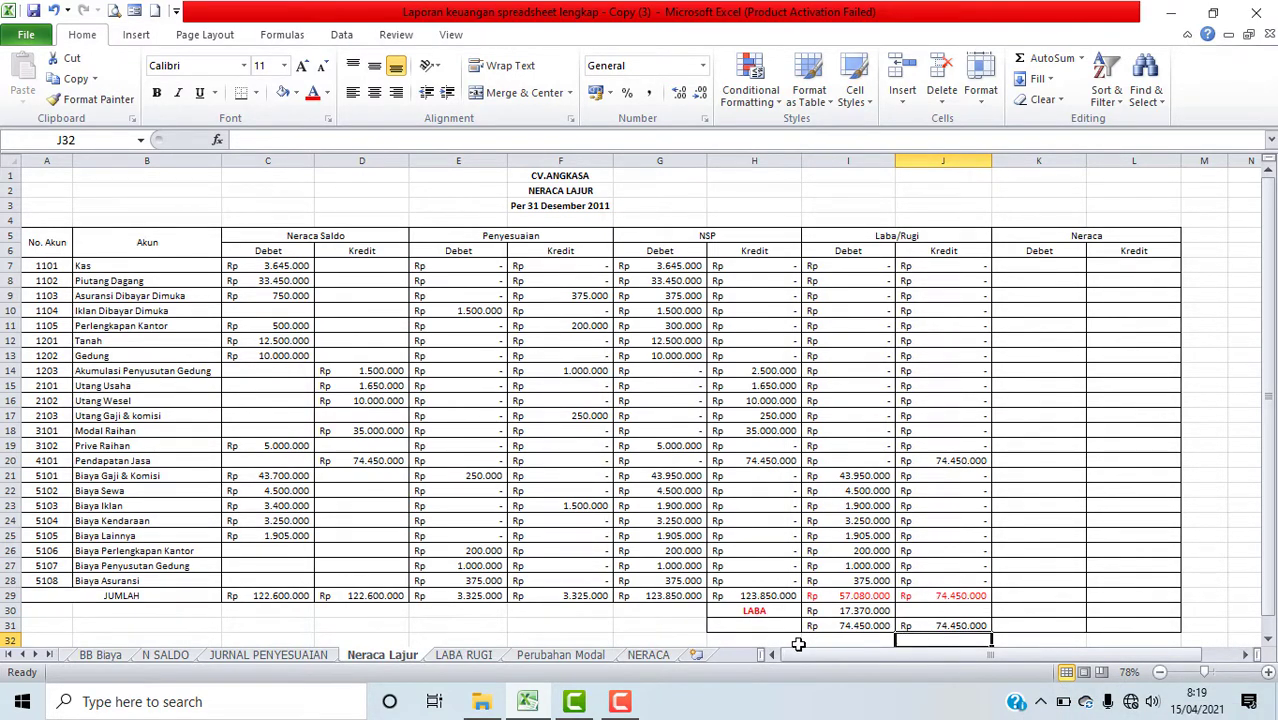
Step: Enter the label "JUMLAH" in H31 and centre it
{"action": "left_click", "coordinate": [743, 628]}
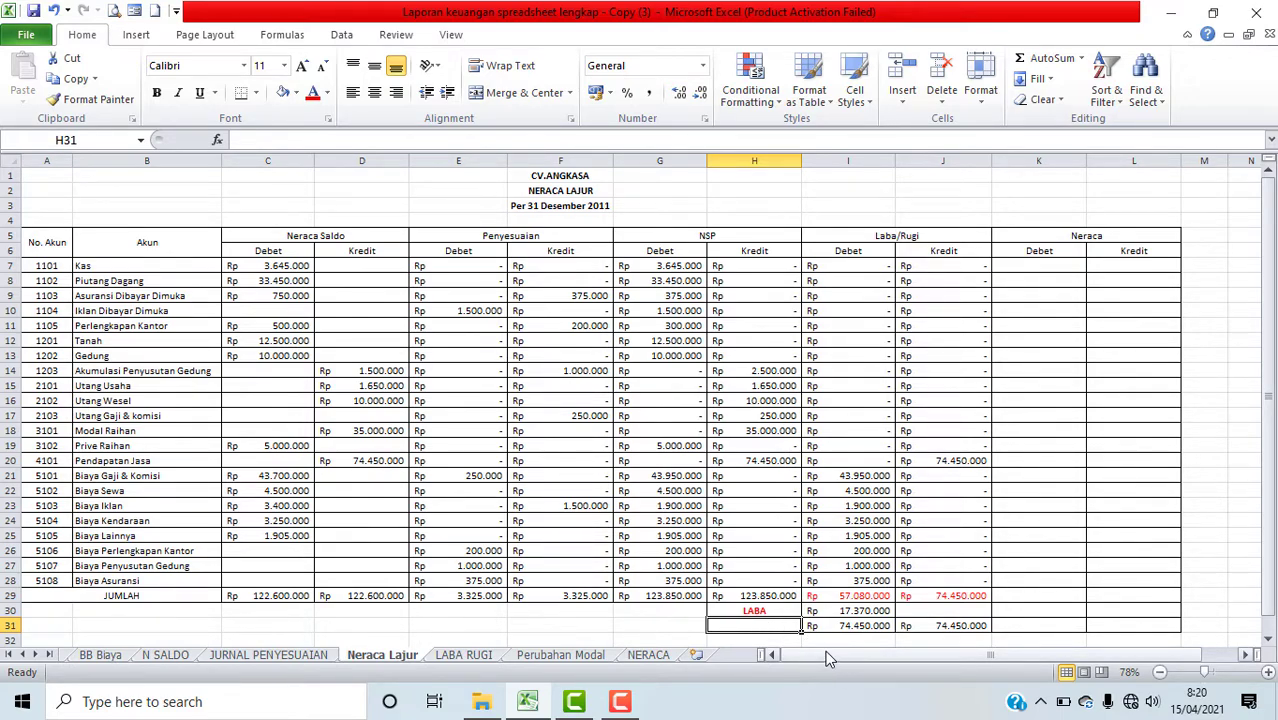
{"action": "type", "text": "jU"}
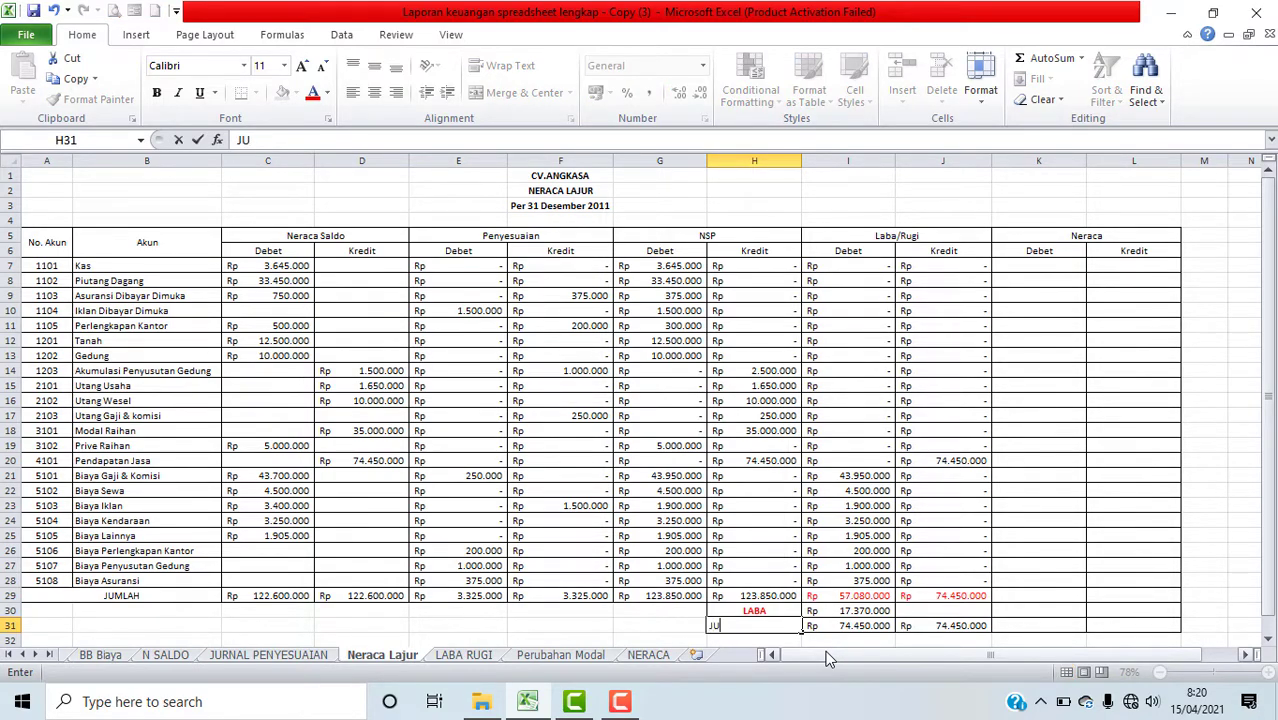
{"action": "type", "text": "MLAH"}
{"action": "left_click", "coordinate": [1020, 598]}
{"action": "left_click", "coordinate": [726, 621]}
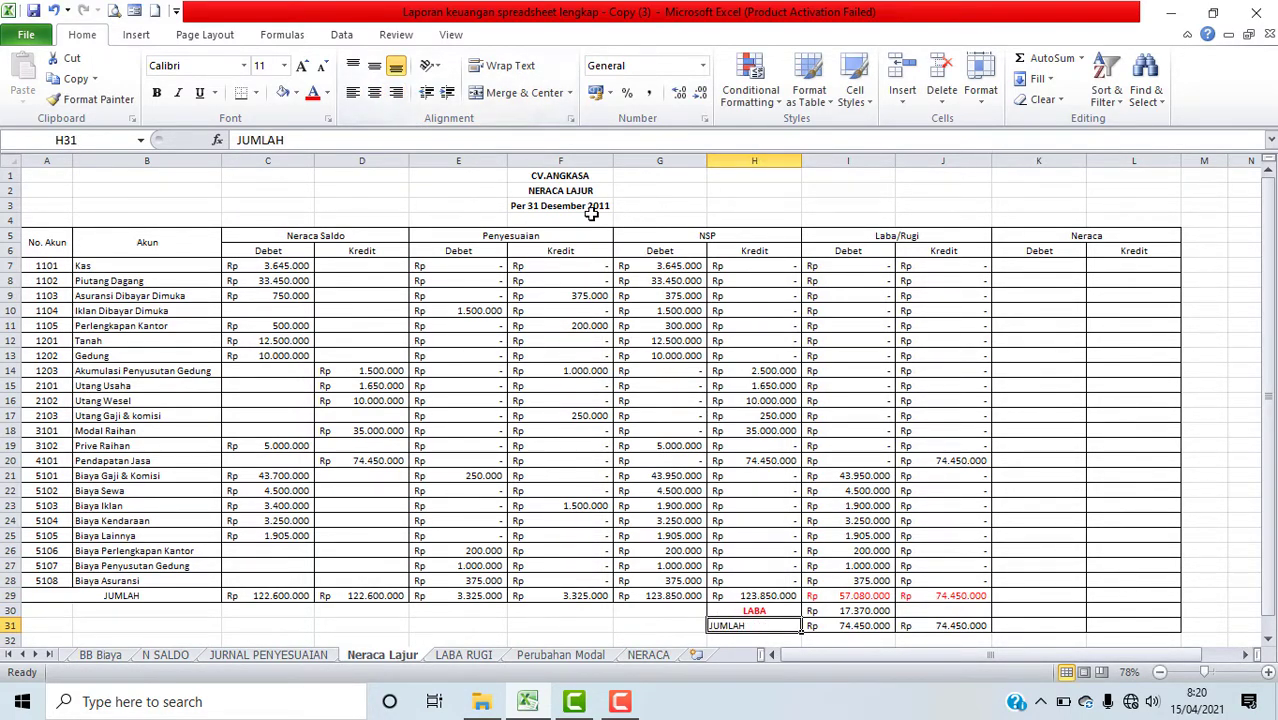
{"action": "left_click", "coordinate": [374, 92]}
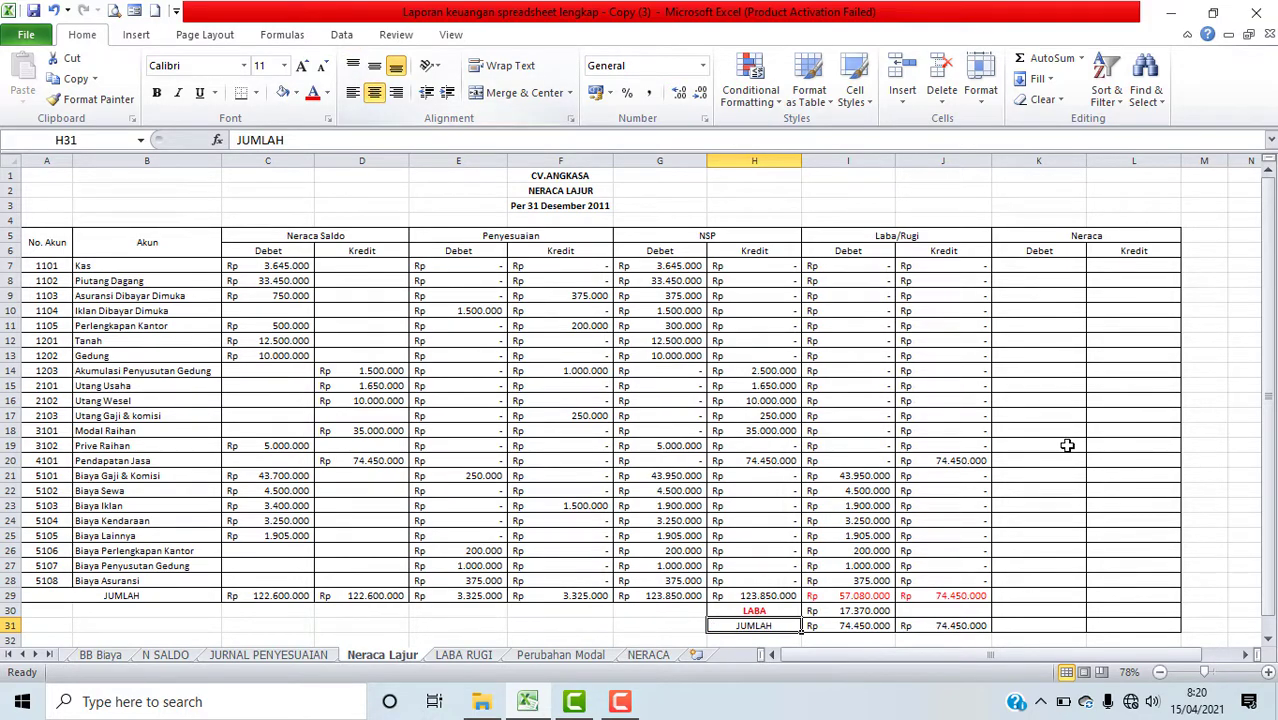
Step: Insert an IF function in K7 with the logical test A7<=4000
{"action": "left_click", "coordinate": [1078, 597]}
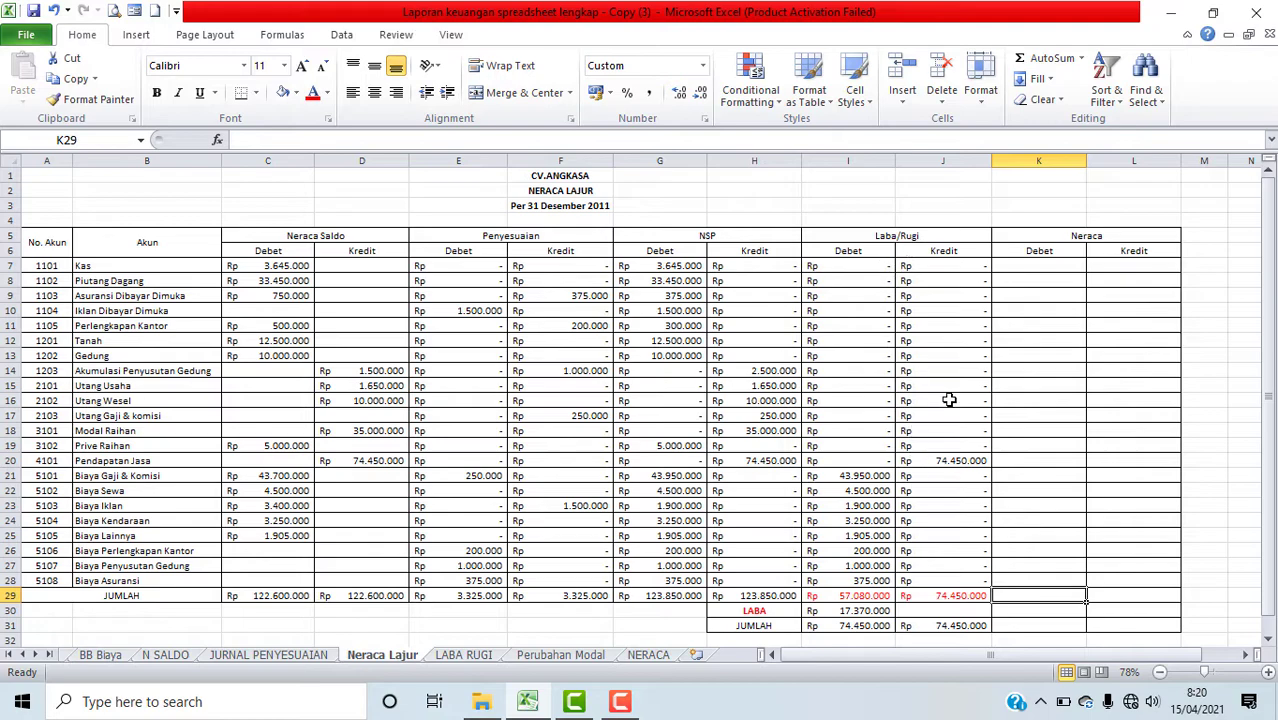
{"action": "left_click", "coordinate": [1046, 263]}
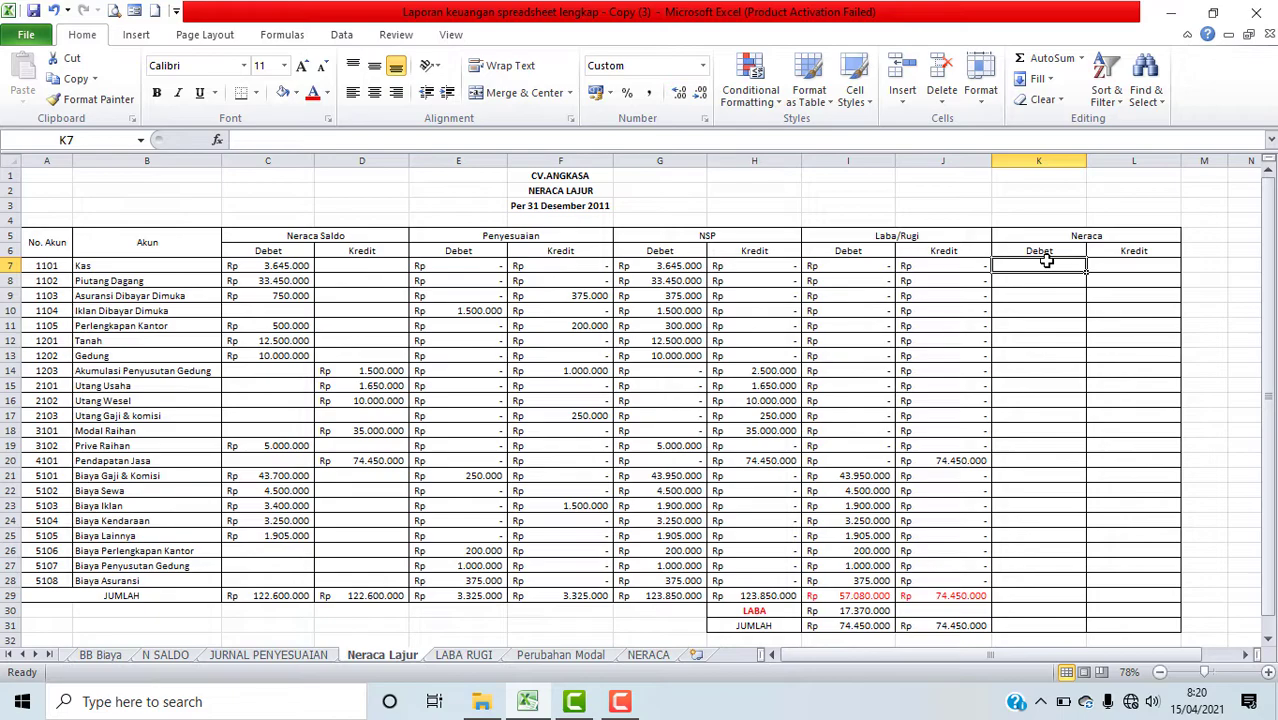
{"action": "left_click", "coordinate": [218, 140]}
{"action": "left_click", "coordinate": [229, 331]}
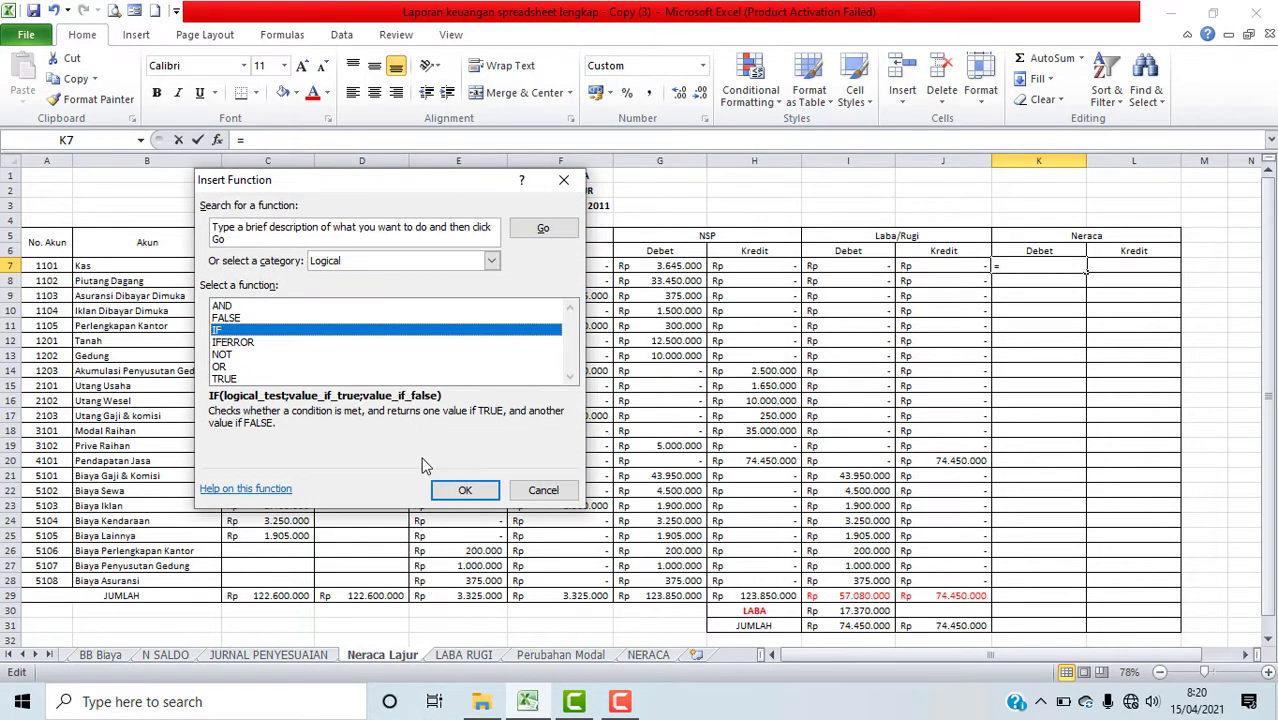
{"action": "left_click", "coordinate": [465, 490]}
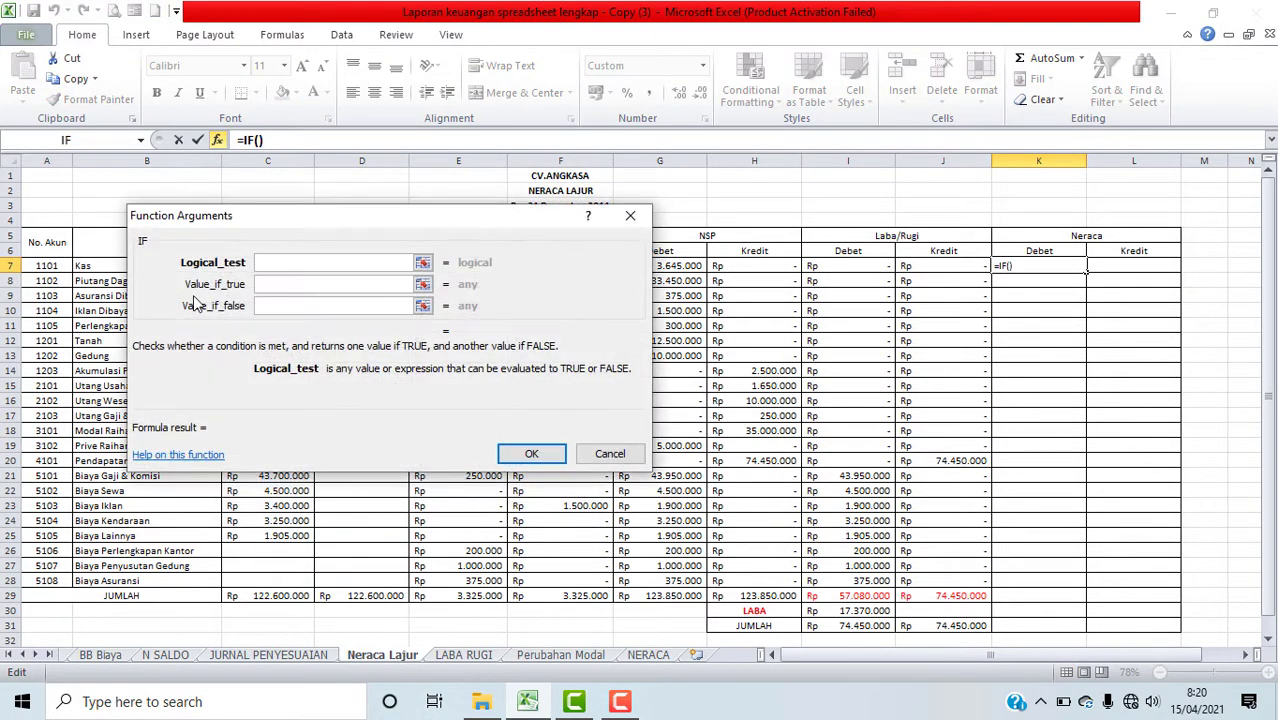
{"action": "left_click_drag", "start_coordinate": [308, 220], "coordinate": [467, 169]}
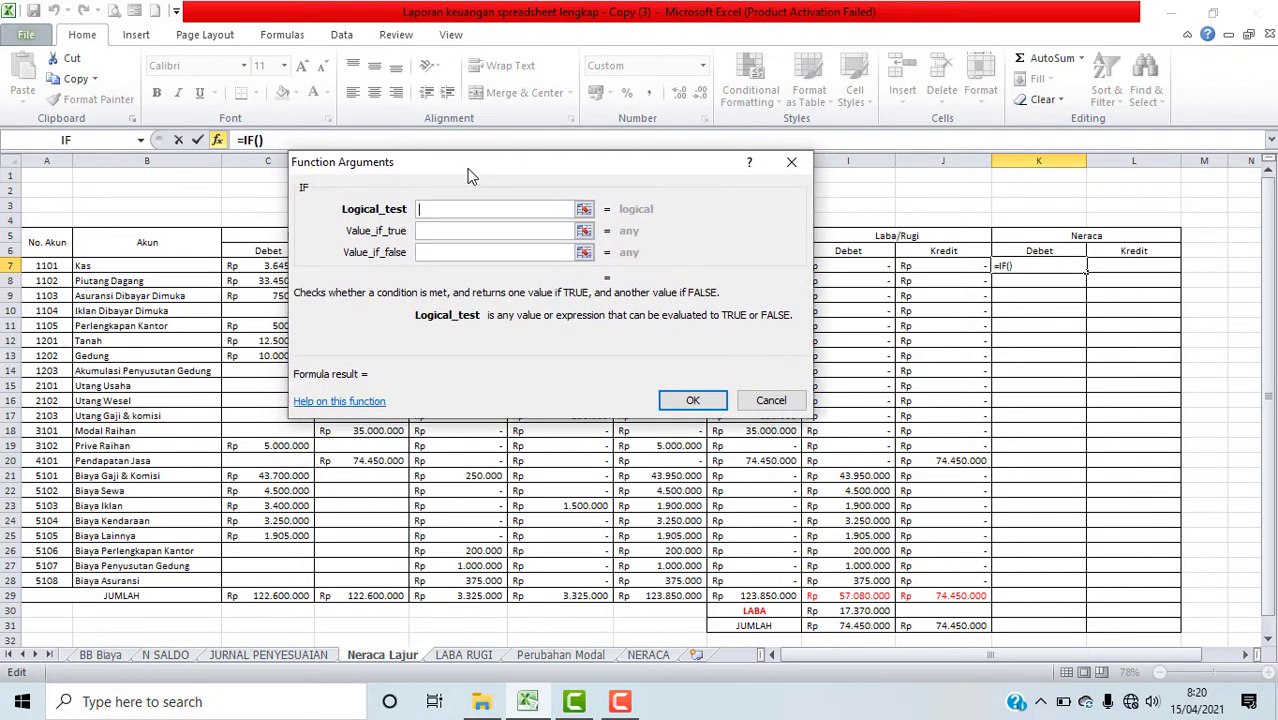
{"action": "left_click", "coordinate": [55, 266]}
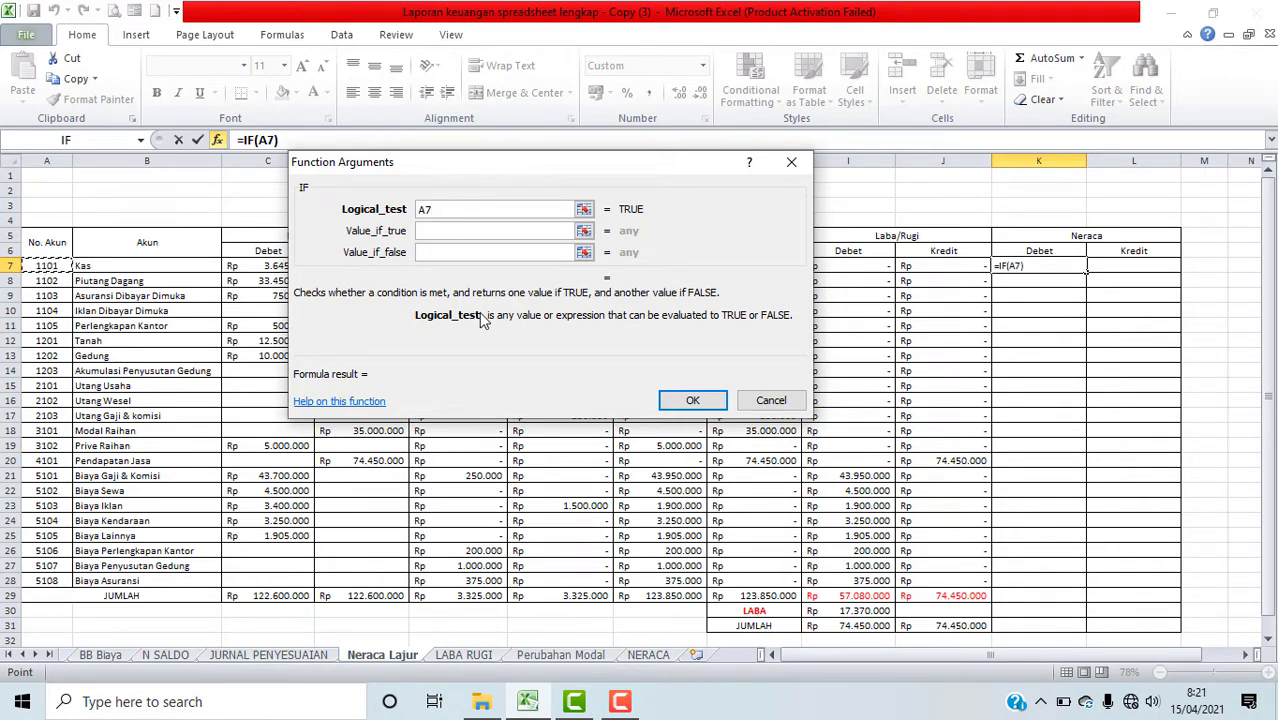
{"action": "type", "text": "<=4000"}
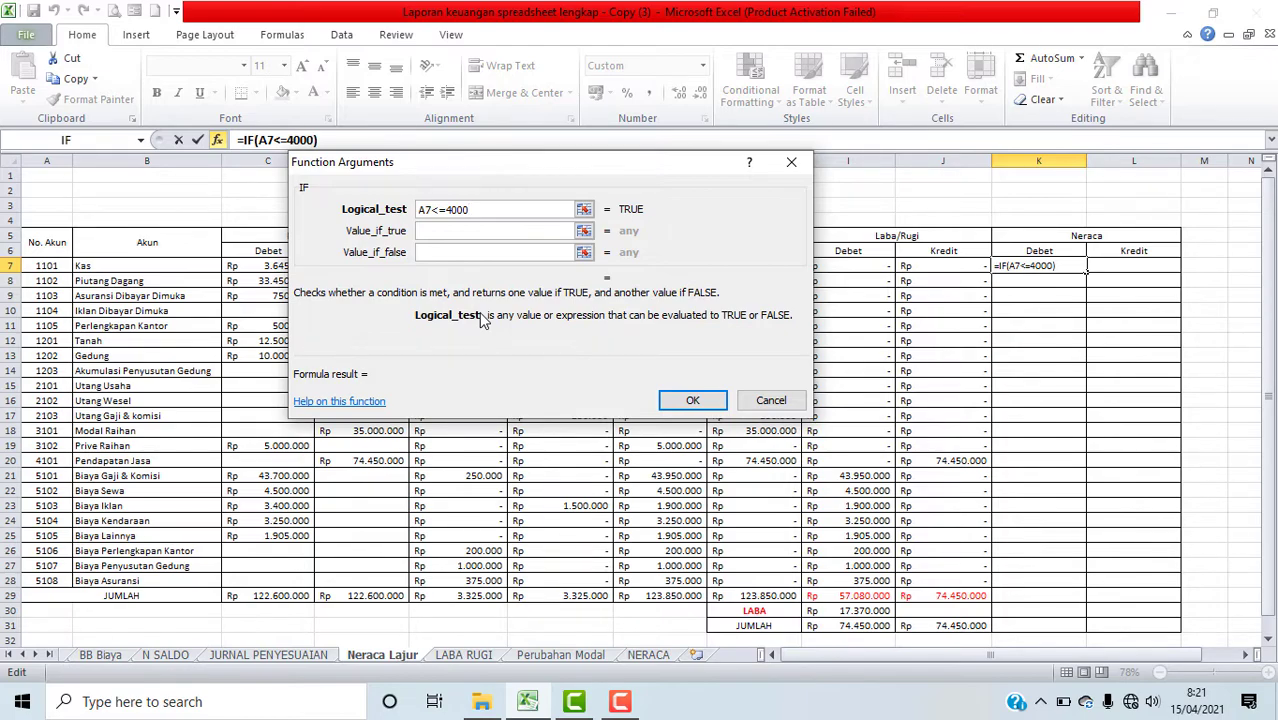
Step: Set the IF value if true to the NSP debit range G7:G28 and value if false to 0, and confirm
{"action": "left_click", "coordinate": [485, 231]}
{"action": "left_click_drag", "start_coordinate": [547, 183], "coordinate": [257, 215]}
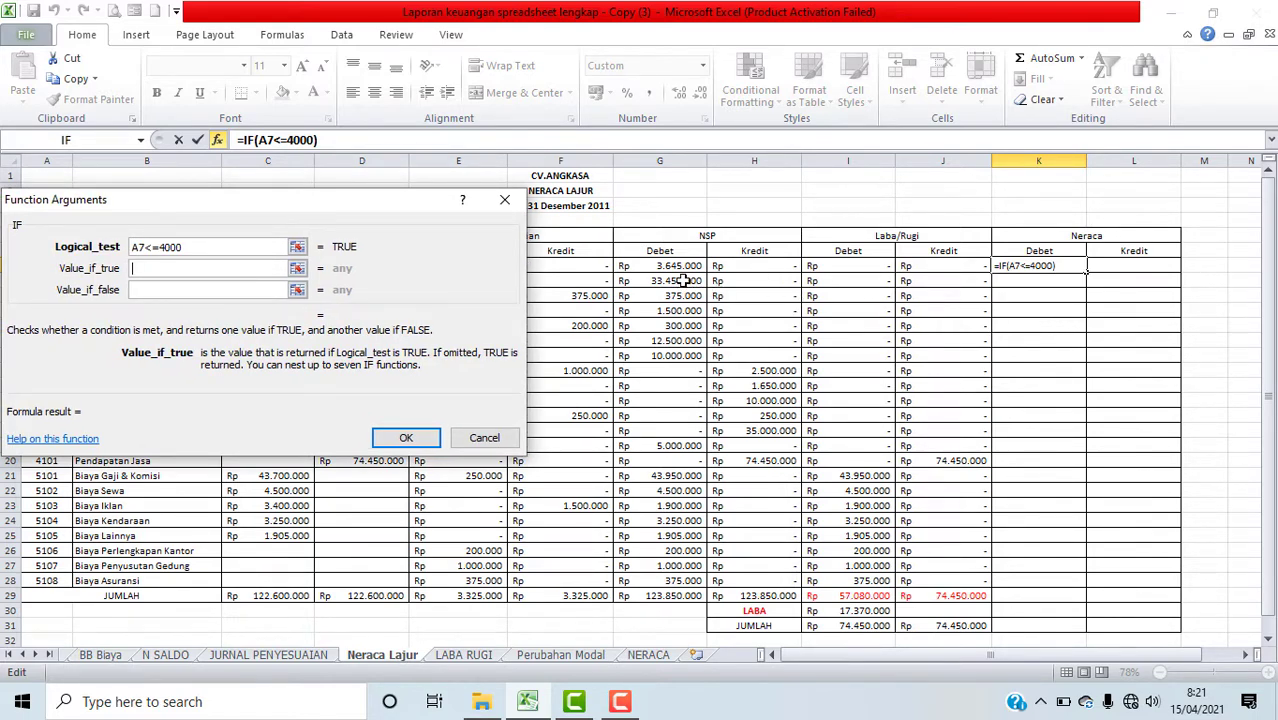
{"action": "left_click_drag", "start_coordinate": [668, 265], "coordinate": [668, 586]}
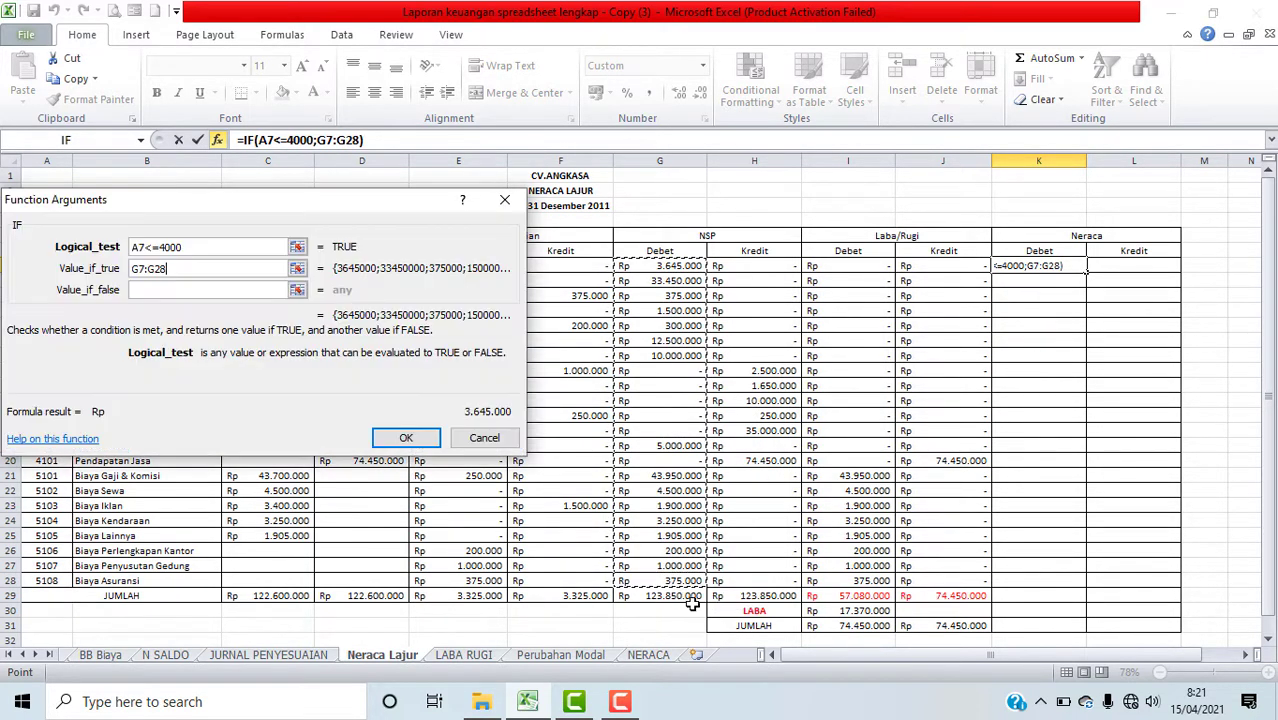
{"action": "left_click", "coordinate": [240, 290]}
{"action": "type", "text": "0"}
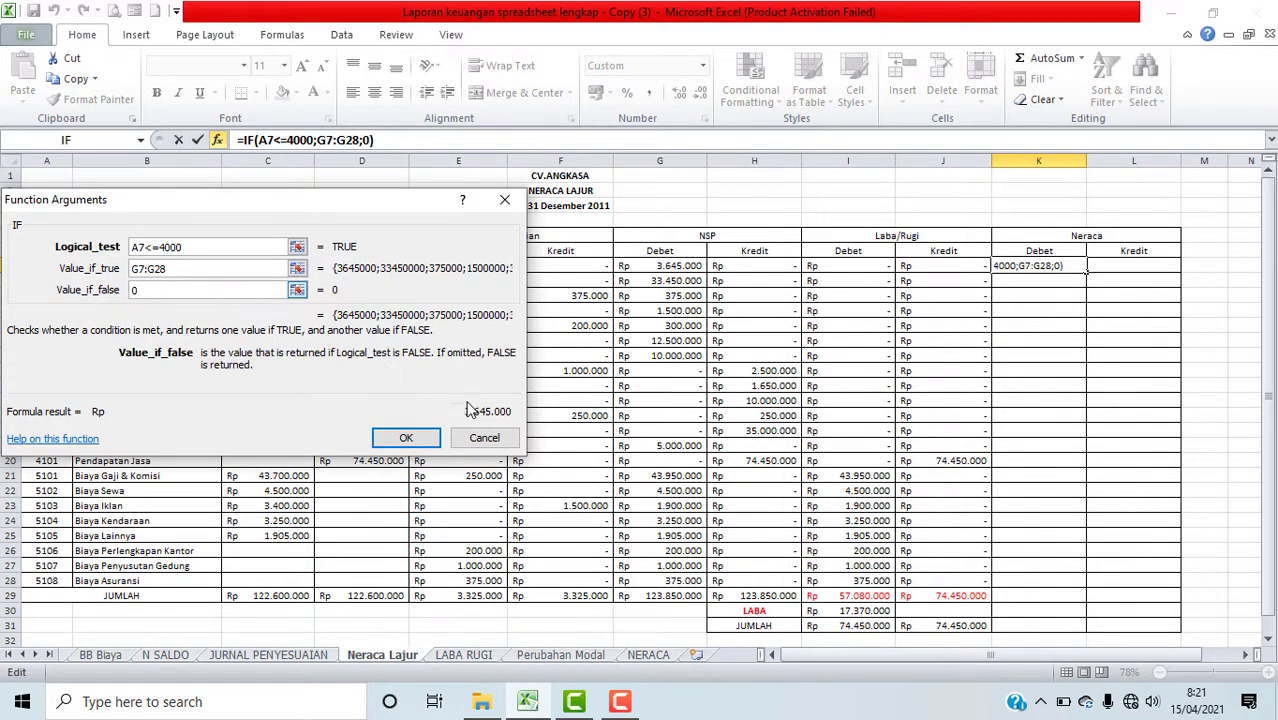
{"action": "left_click", "coordinate": [406, 437]}
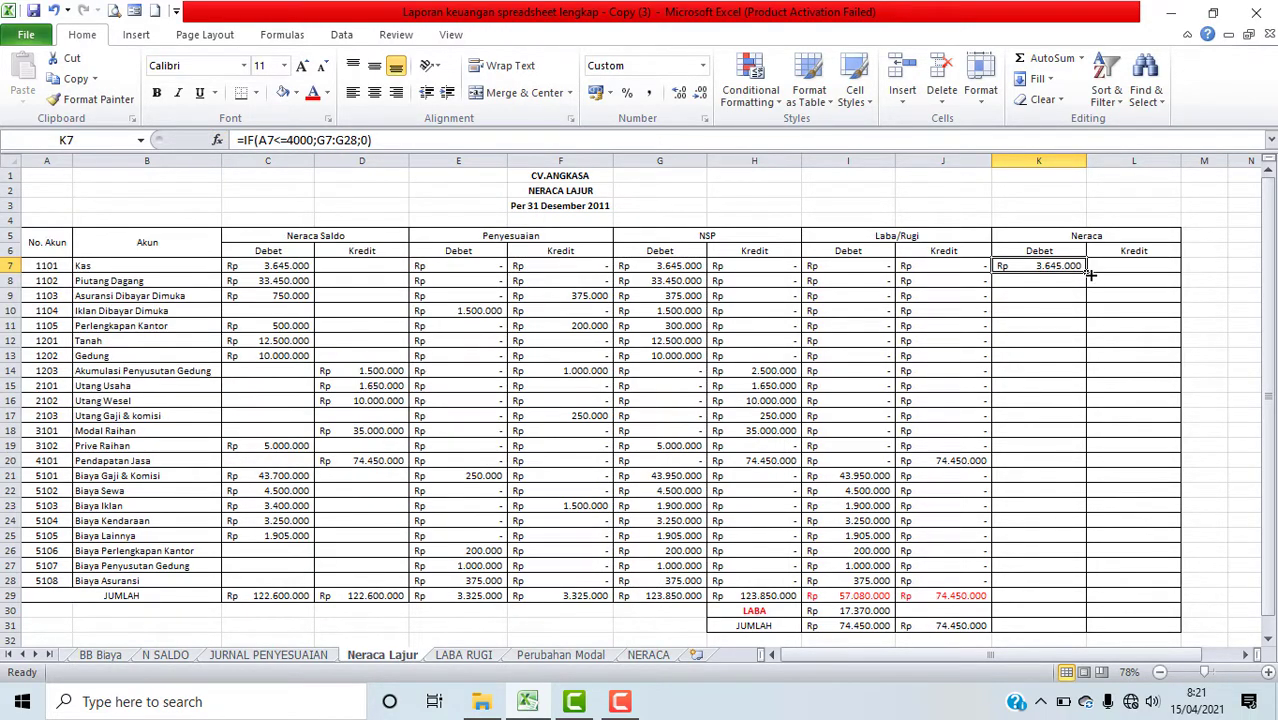
Step: Fill the K7 formula down to K28 and extend the column total formula into K29
{"action": "left_click_drag", "start_coordinate": [1088, 268], "coordinate": [1093, 588]}
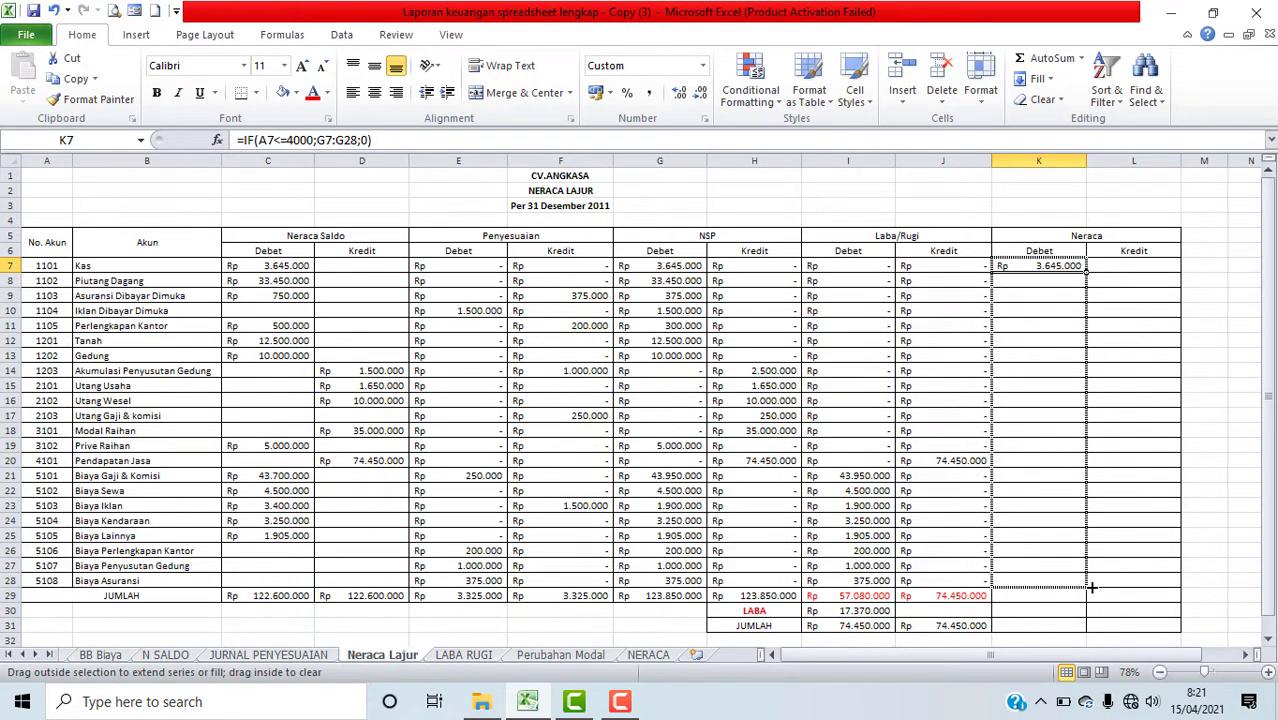
{"action": "left_click_drag", "start_coordinate": [1093, 588], "coordinate": [1093, 588]}
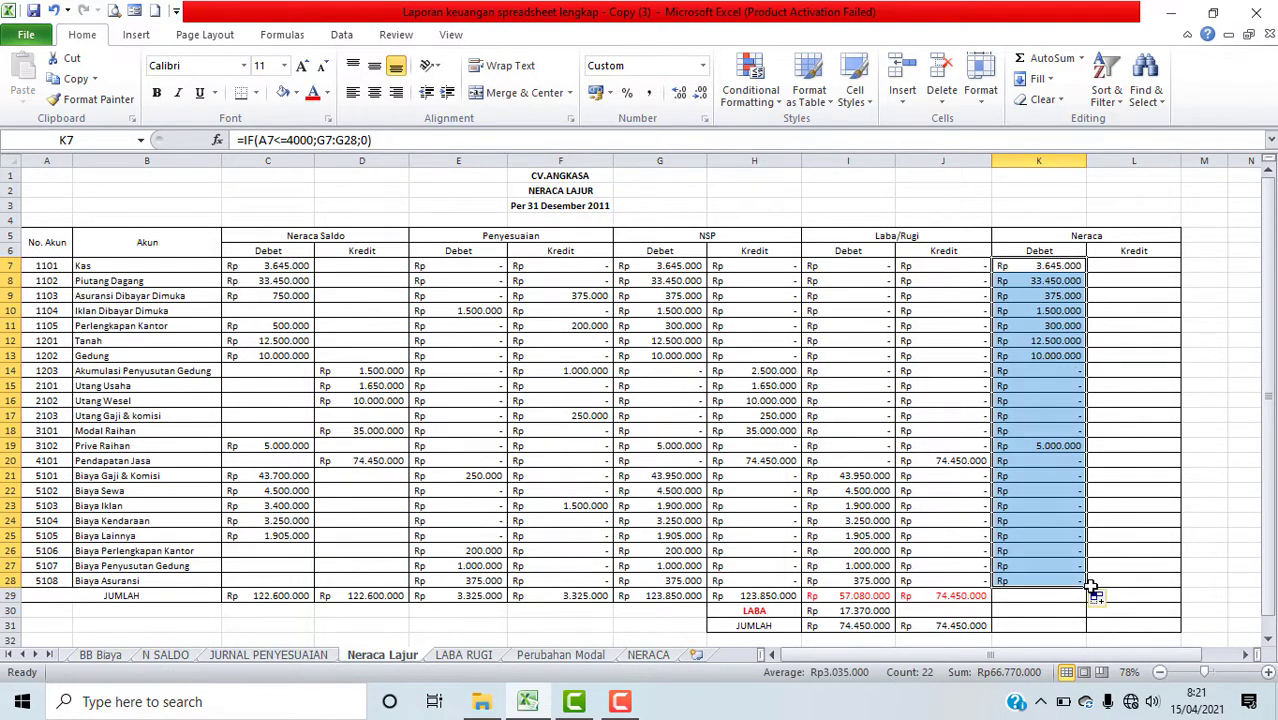
{"action": "left_click", "coordinate": [985, 597]}
{"action": "left_click_drag", "start_coordinate": [993, 601], "coordinate": [1061, 599]}
{"action": "left_click", "coordinate": [1105, 573]}
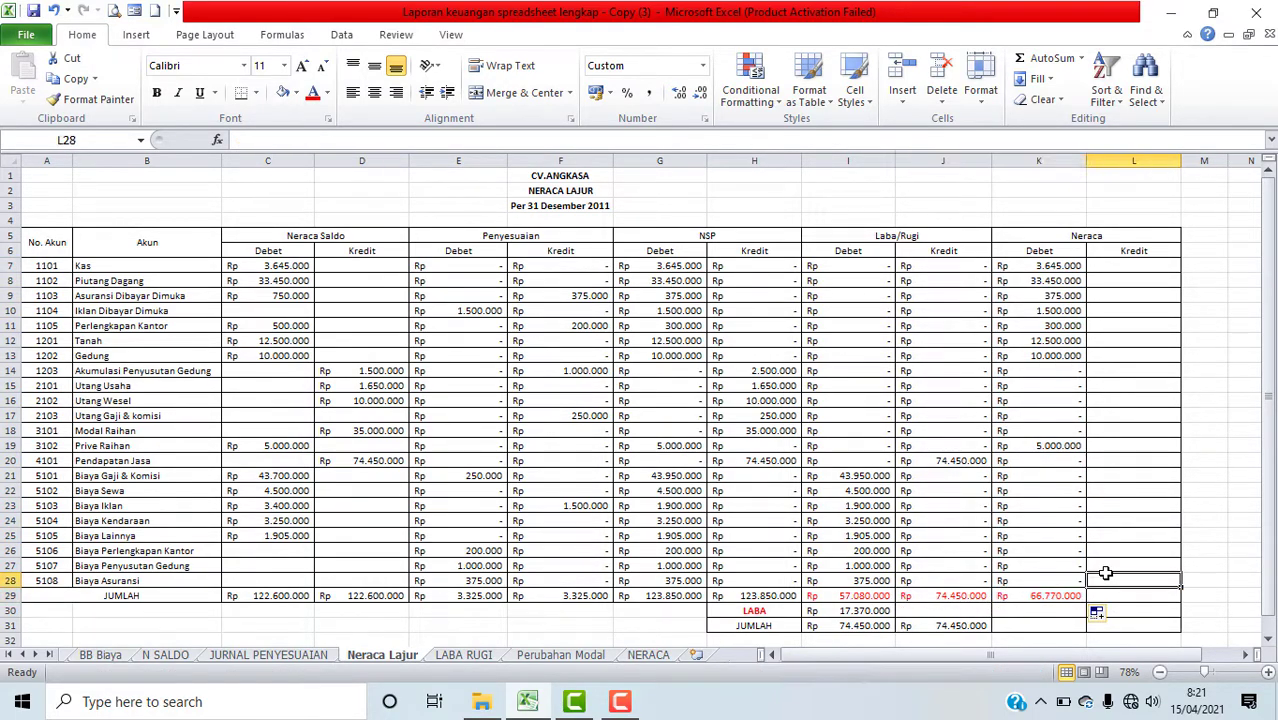
Step: Insert an IF function in L7 with the logical test A7<=4000
{"action": "left_click", "coordinate": [1127, 268]}
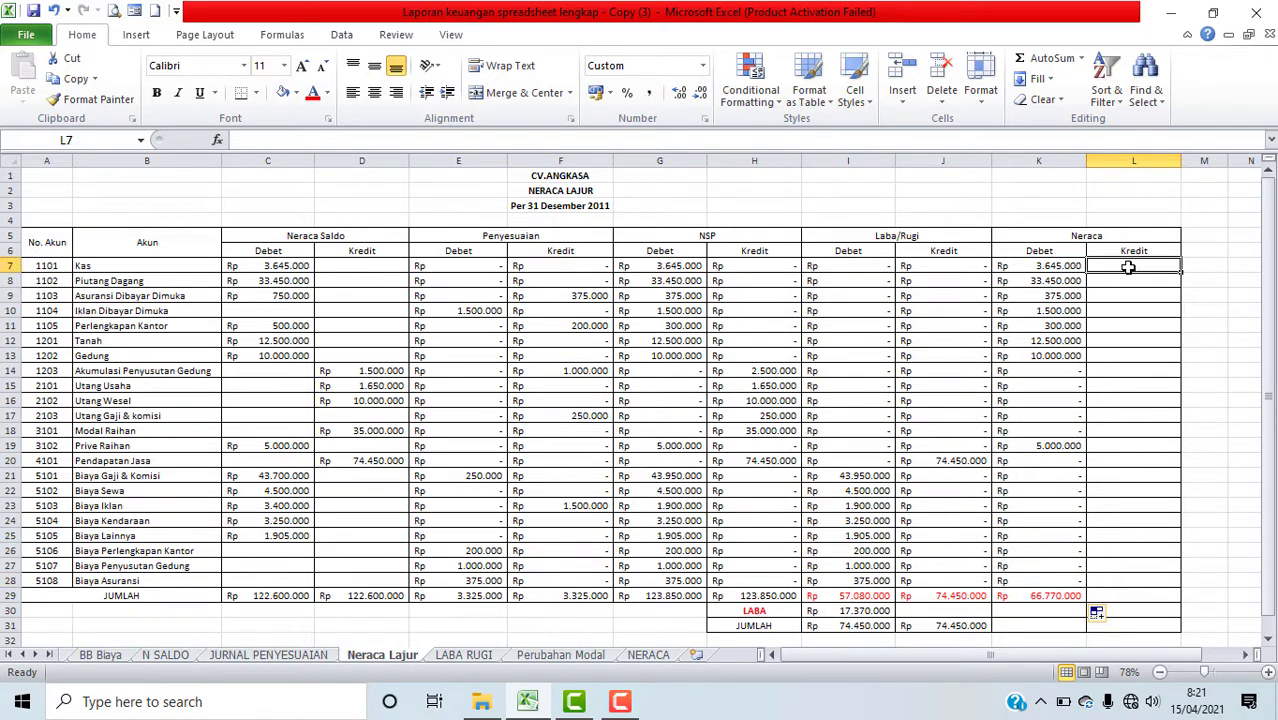
{"action": "left_click", "coordinate": [217, 140]}
{"action": "left_click", "coordinate": [100, 314]}
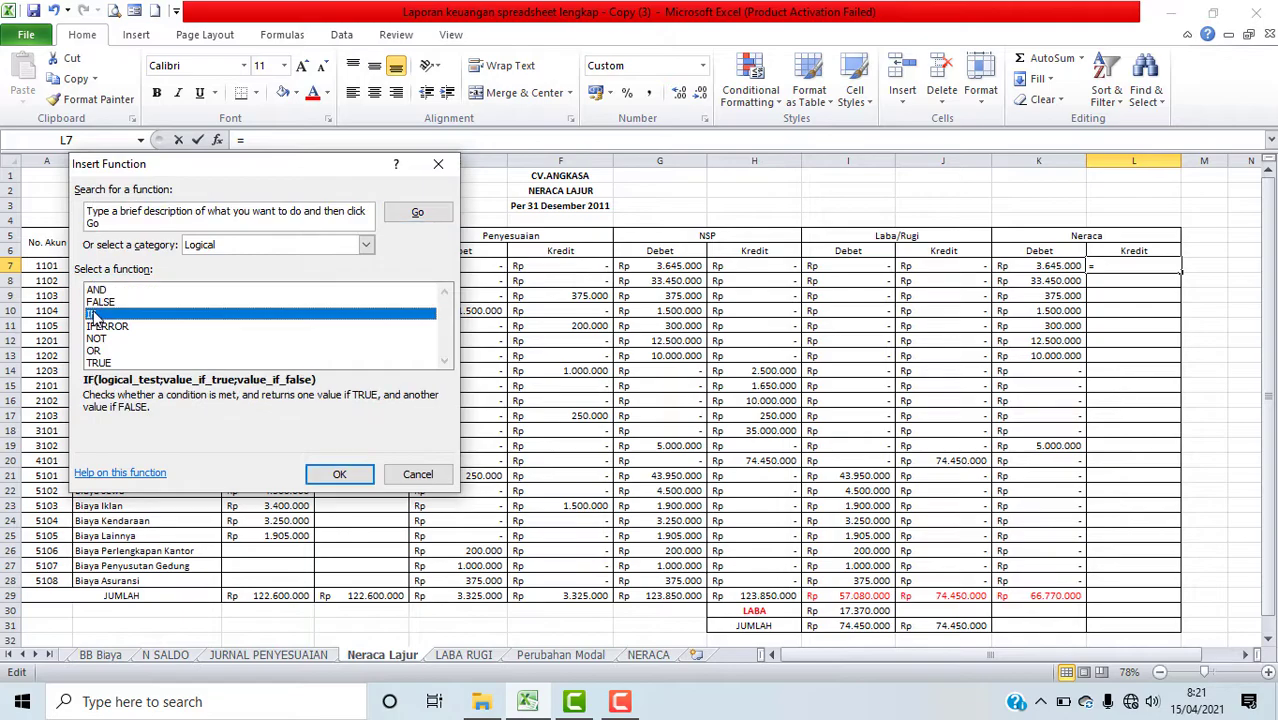
{"action": "left_click", "coordinate": [334, 475]}
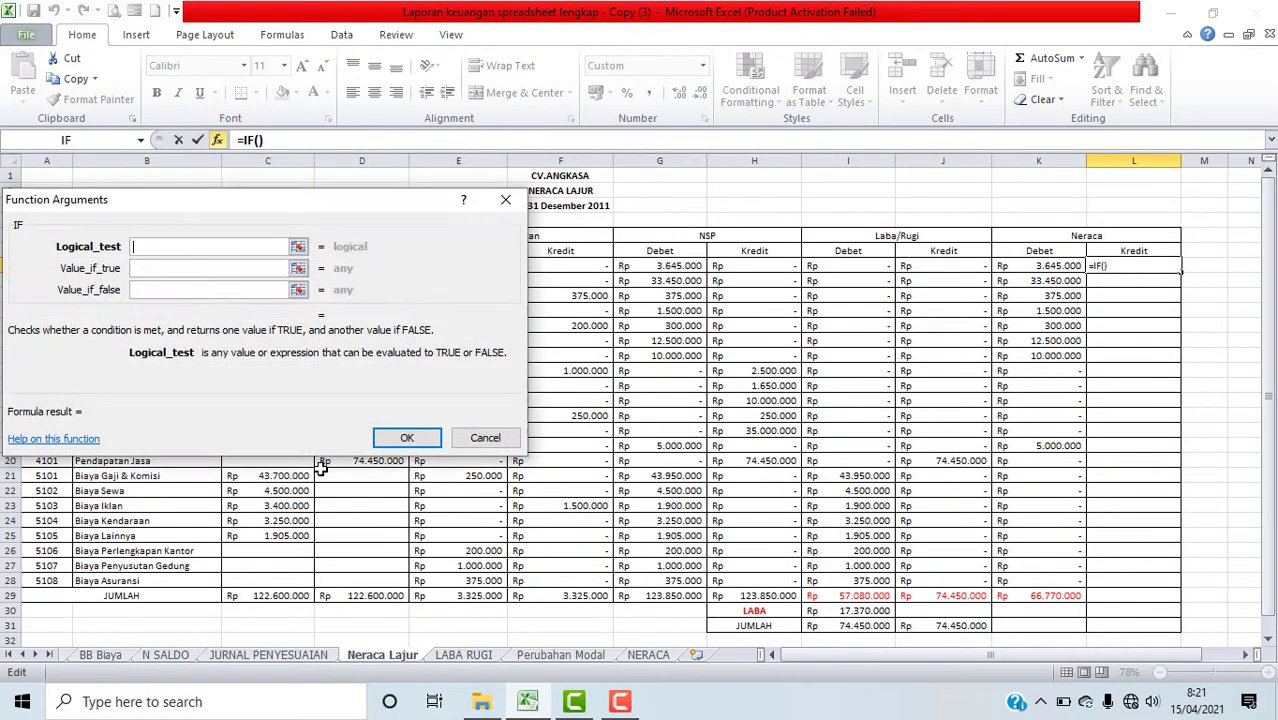
{"action": "left_click_drag", "start_coordinate": [314, 213], "coordinate": [543, 218]}
{"action": "left_click", "coordinate": [50, 266]}
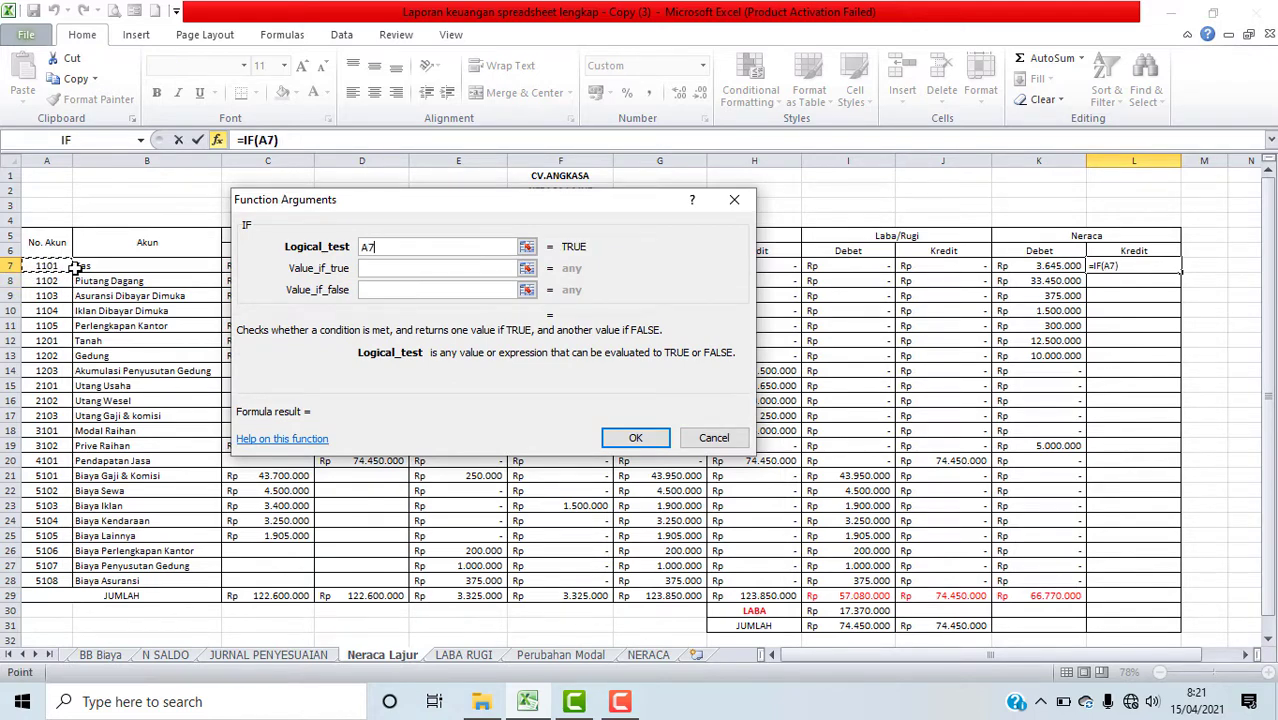
{"action": "type", "text": "<"}
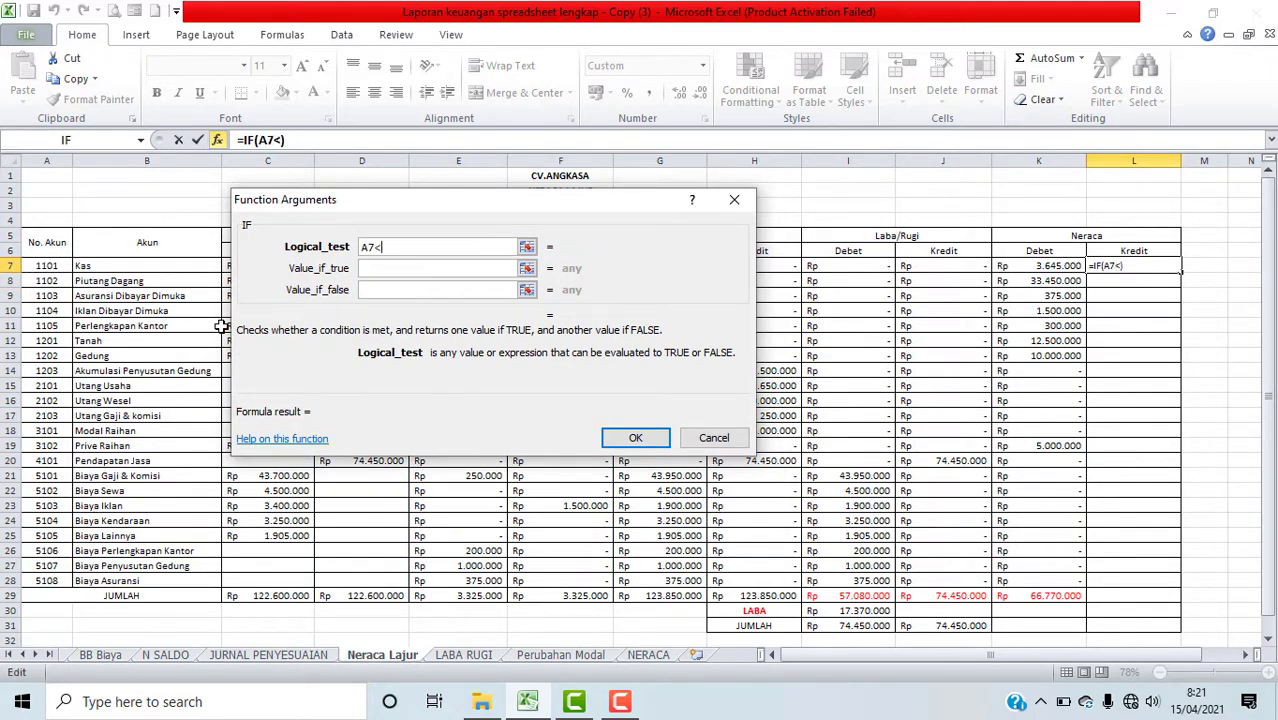
{"action": "type", "text": "=4000"}
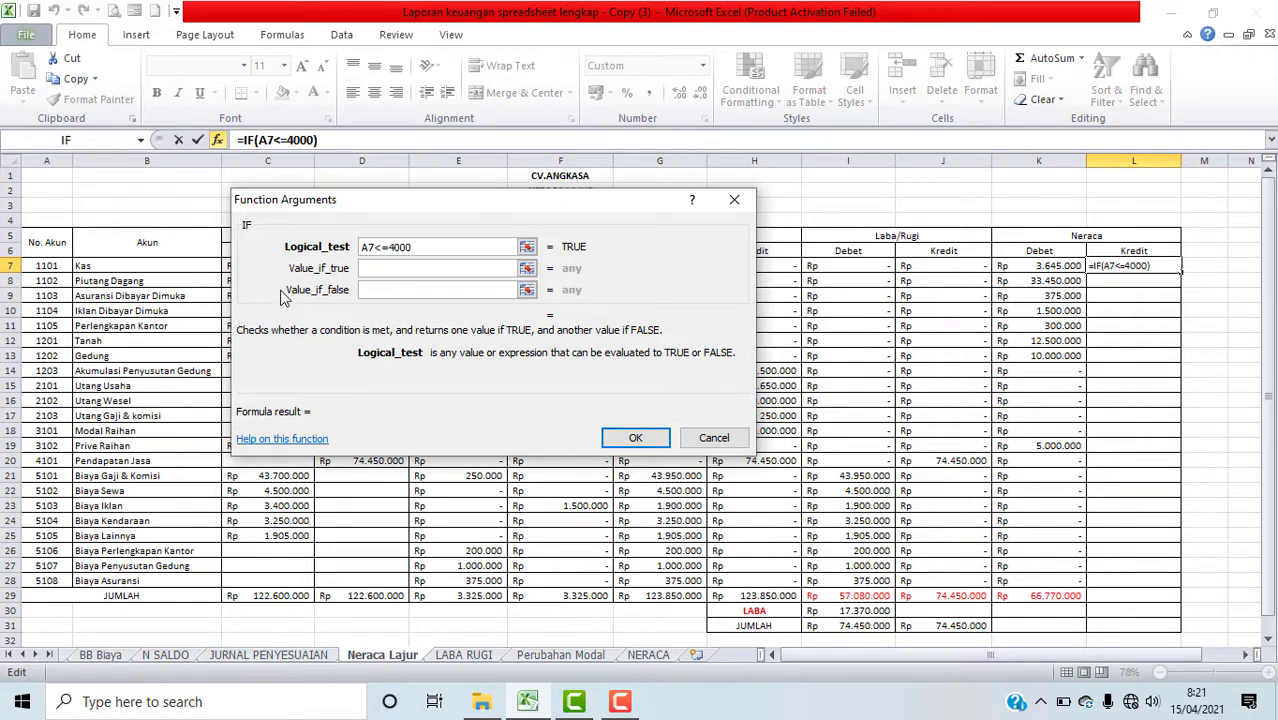
Step: Set the IF value if true to the NSP credit range H7:H28 and value if false to 0, and confirm
{"action": "left_click", "coordinate": [396, 267]}
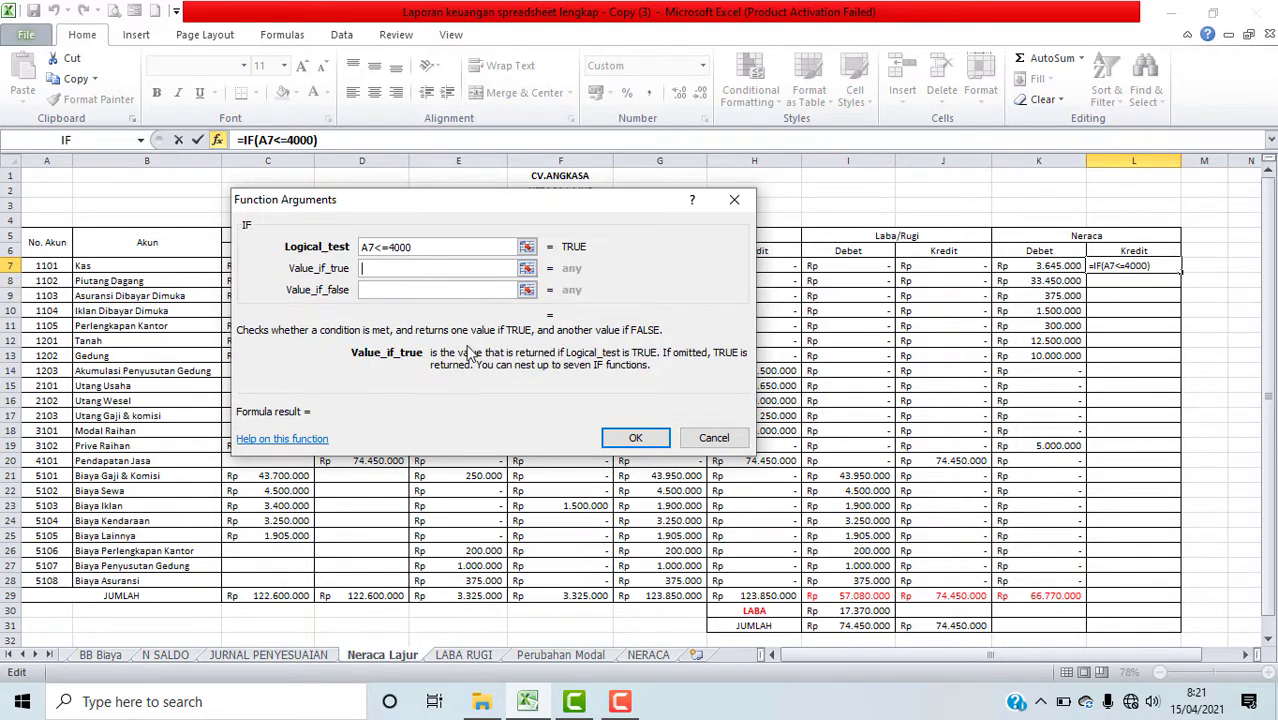
{"action": "left_click_drag", "start_coordinate": [585, 208], "coordinate": [437, 214]}
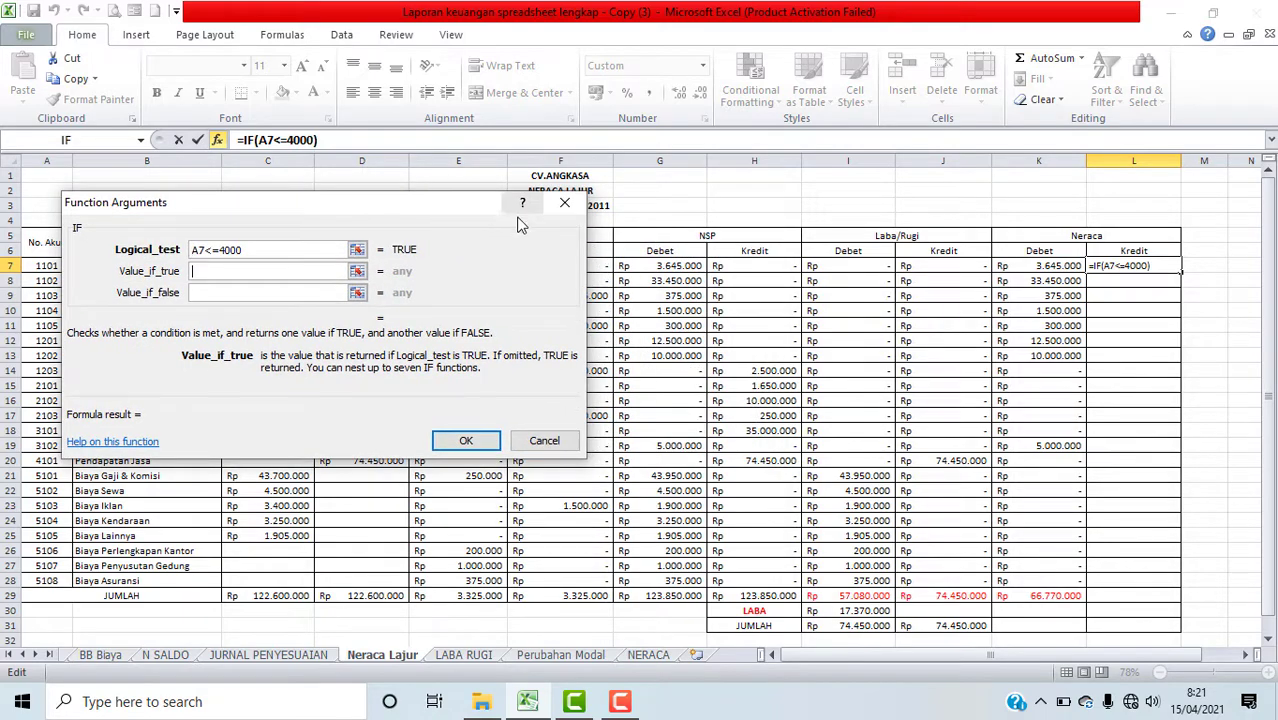
{"action": "left_click_drag", "start_coordinate": [748, 265], "coordinate": [759, 580]}
{"action": "left_click", "coordinate": [280, 293]}
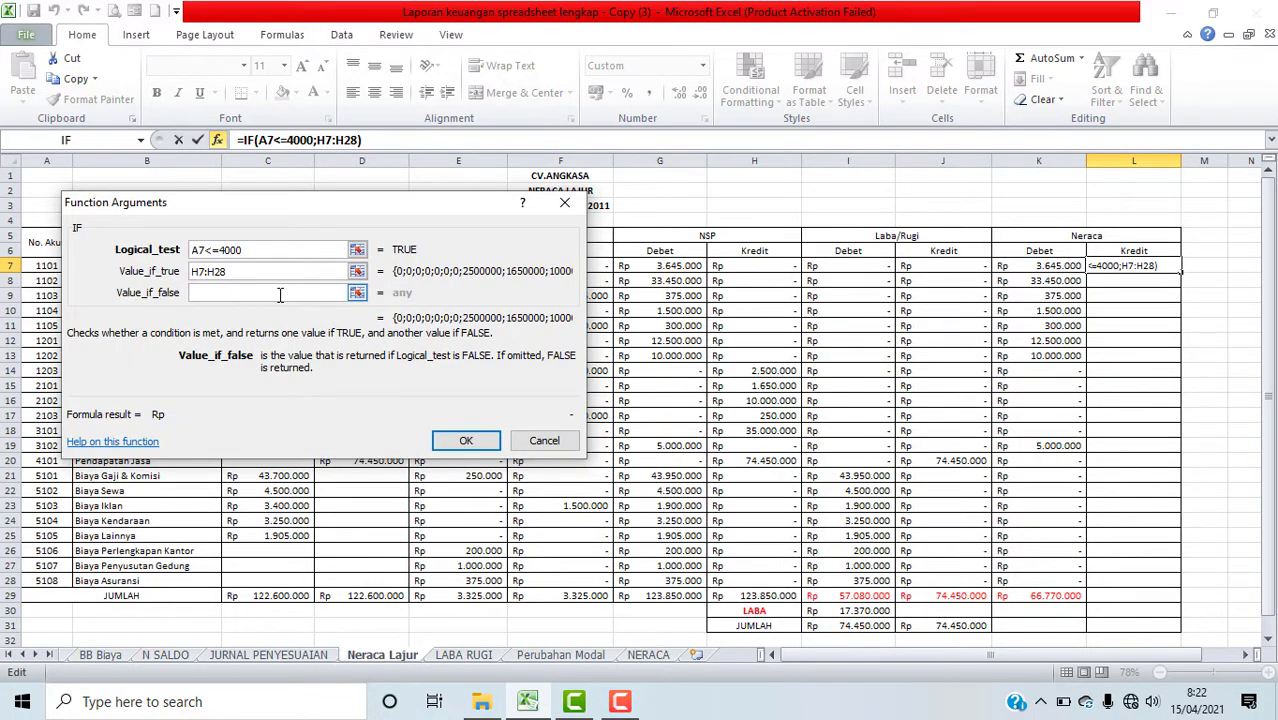
{"action": "type", "text": "0"}
{"action": "left_click", "coordinate": [458, 443]}
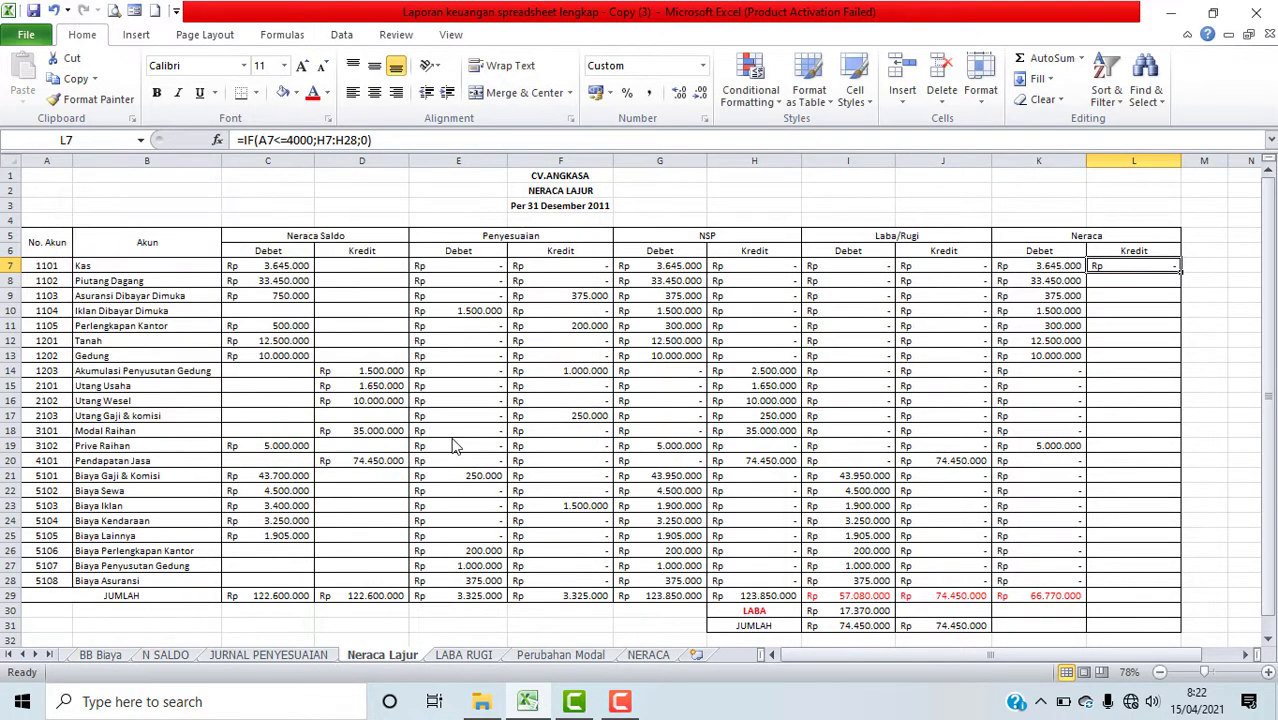
Step: Fill the L7 formula down to L28 and extend the K29 total formula into L29
{"action": "left_click_drag", "start_coordinate": [1182, 274], "coordinate": [1192, 586]}
{"action": "left_click", "coordinate": [1083, 598]}
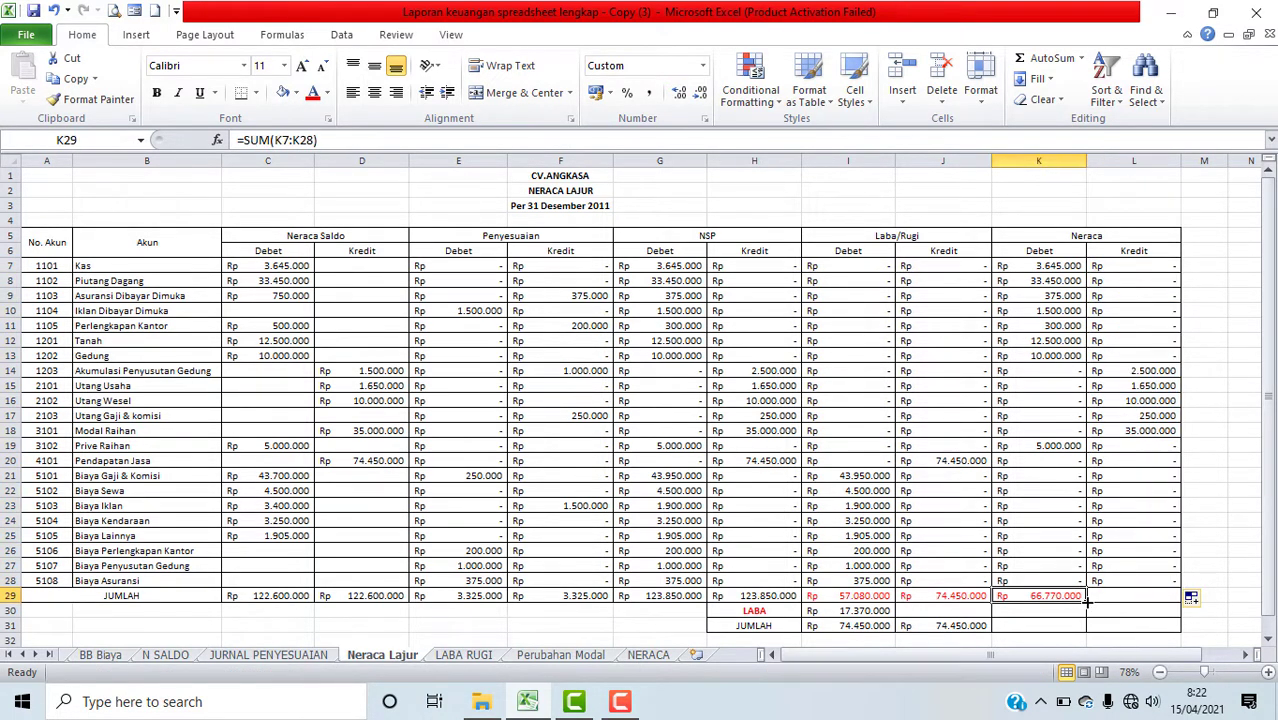
{"action": "left_click_drag", "start_coordinate": [1088, 603], "coordinate": [1137, 600]}
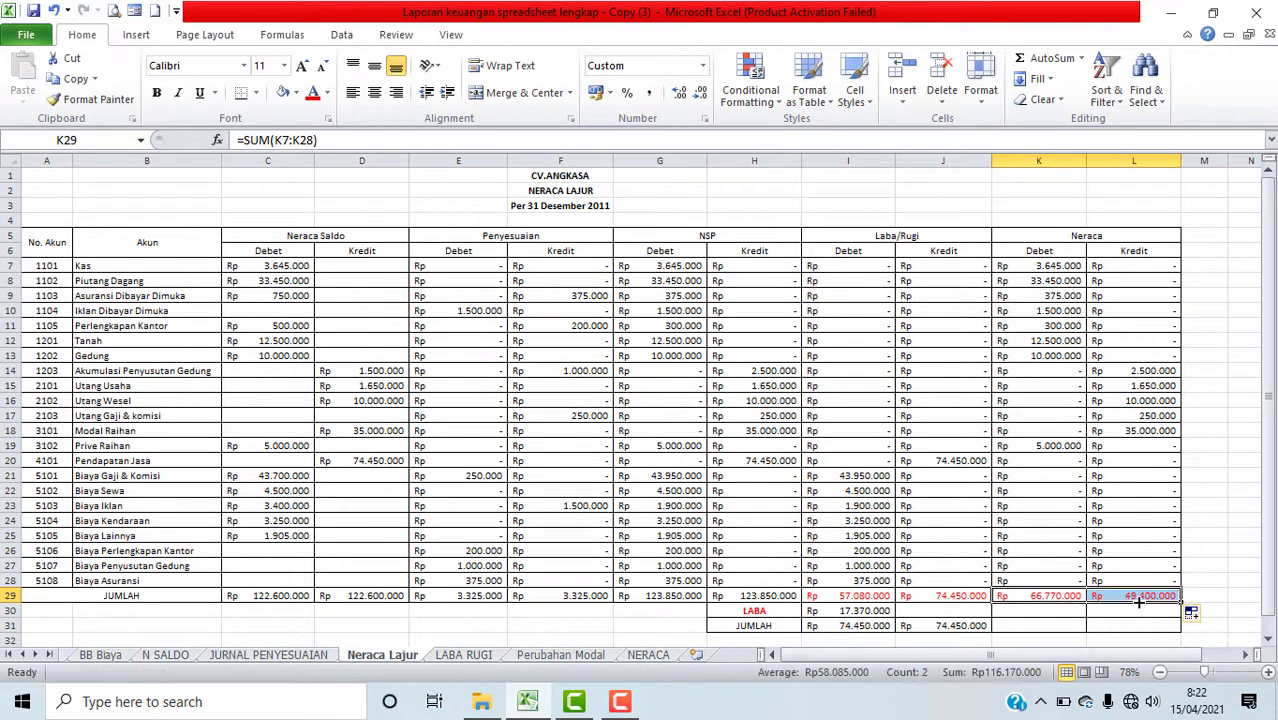
Step: Enter a formula in L30 subtracting the Neraca credit total L29 from the debit total K29
{"action": "left_click", "coordinate": [1138, 615]}
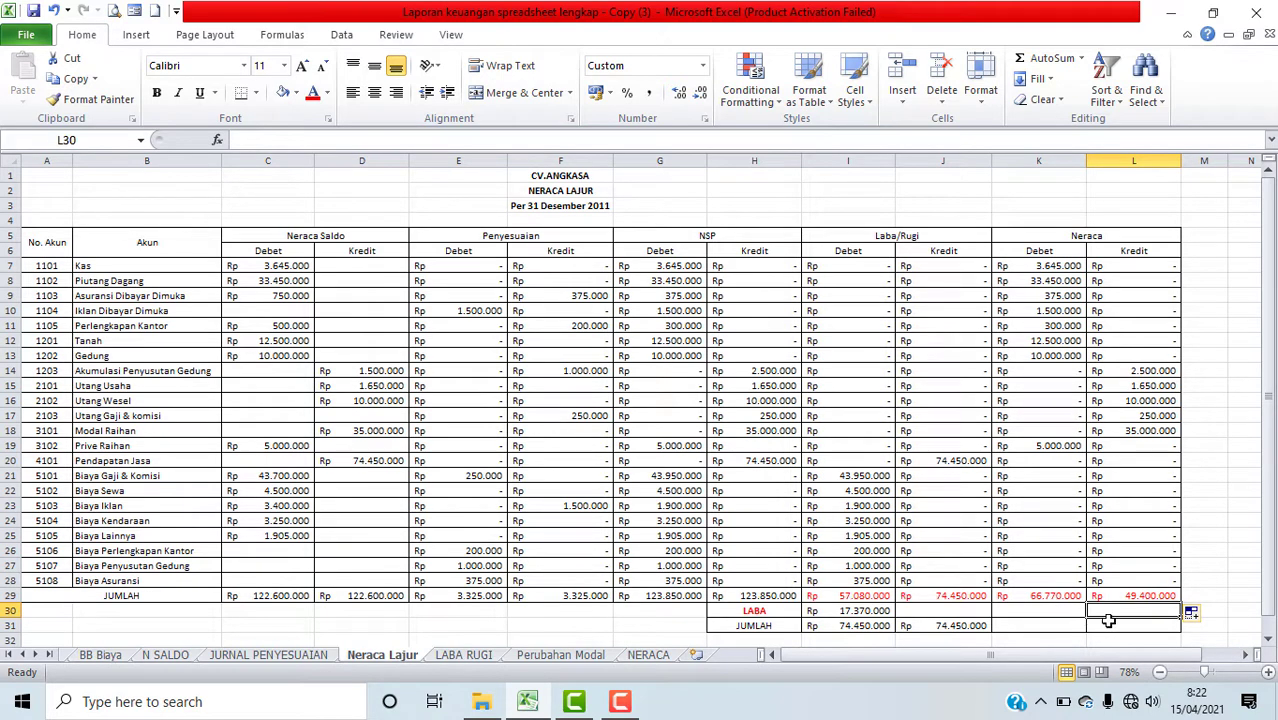
{"action": "type", "text": "="}
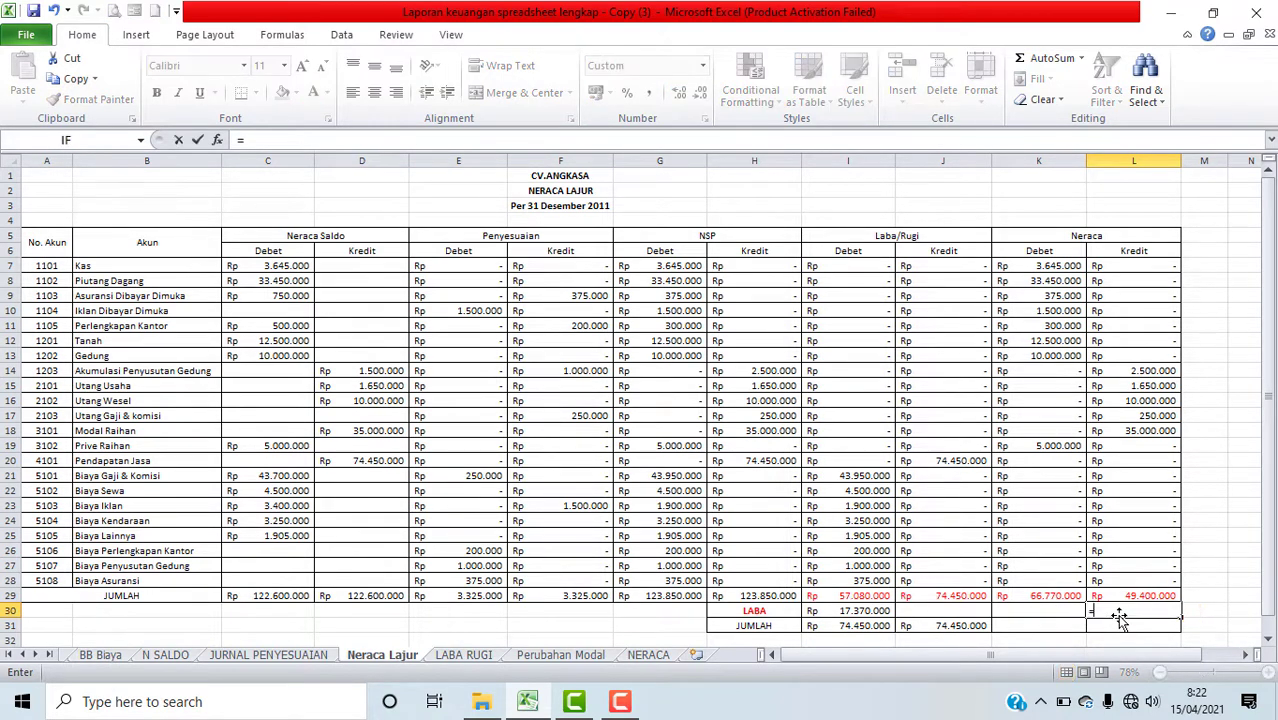
{"action": "left_click", "coordinate": [1054, 598]}
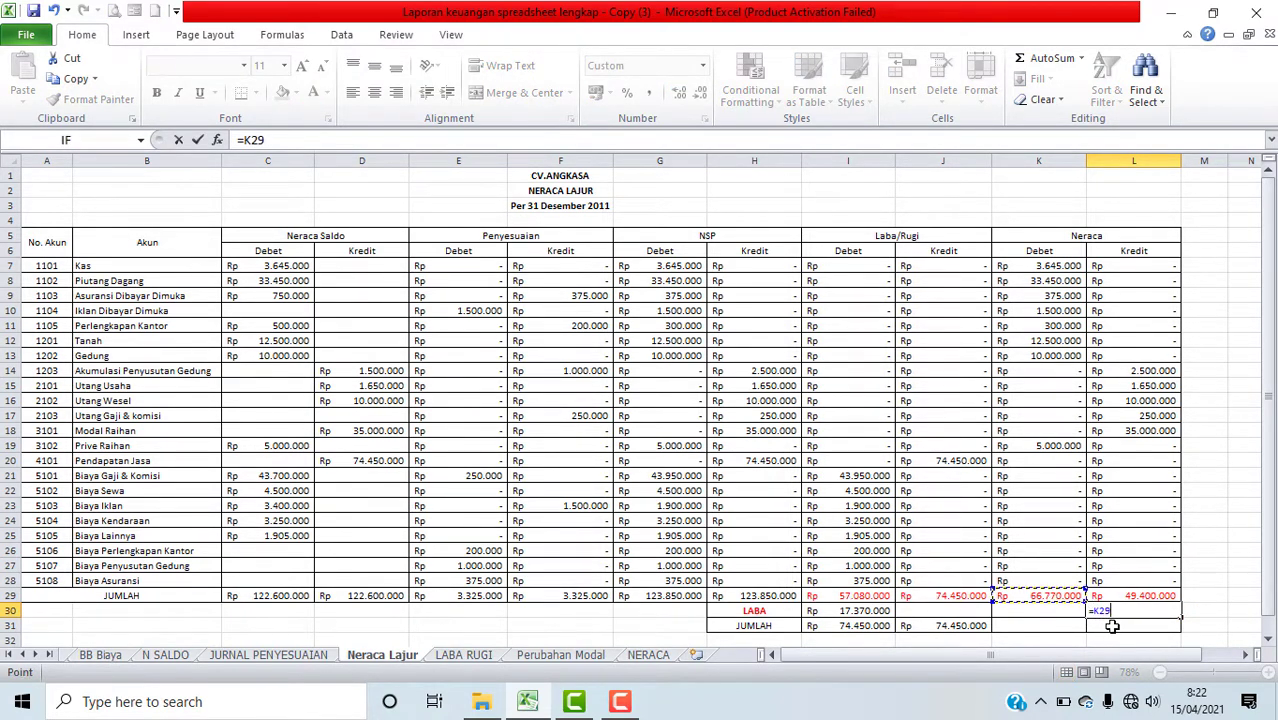
{"action": "type", "text": "-"}
{"action": "left_click", "coordinate": [1129, 598]}
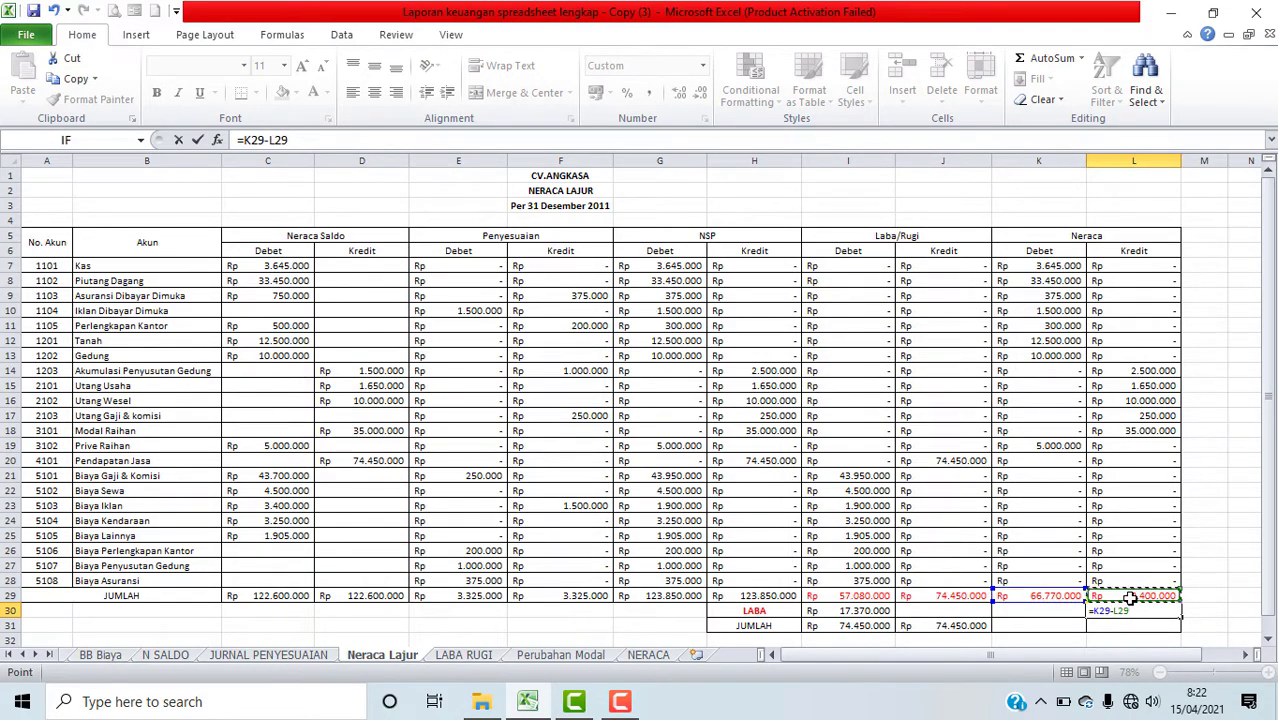
{"action": "key", "text": "Return"}
Step: Select the profit row cells I30 through L30 and set their font colour to purple
{"action": "left_click_drag", "start_coordinate": [848, 612], "coordinate": [957, 610]}
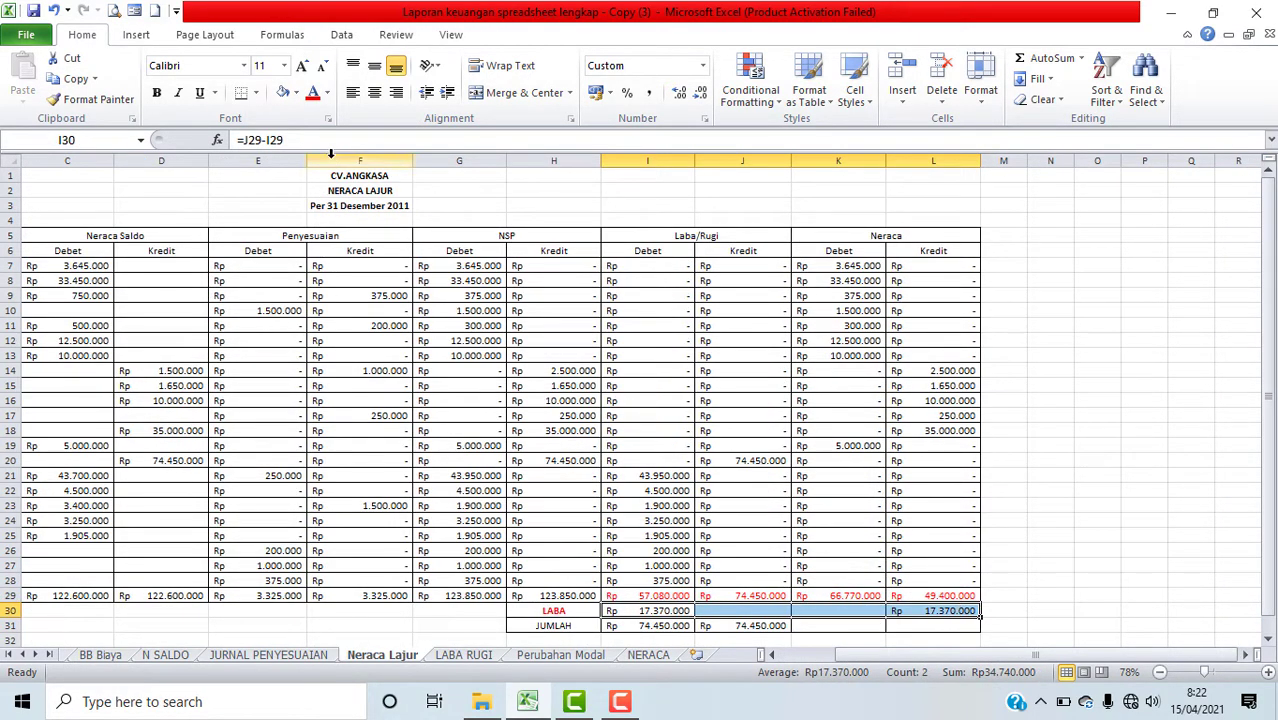
{"action": "left_click", "coordinate": [327, 93]}
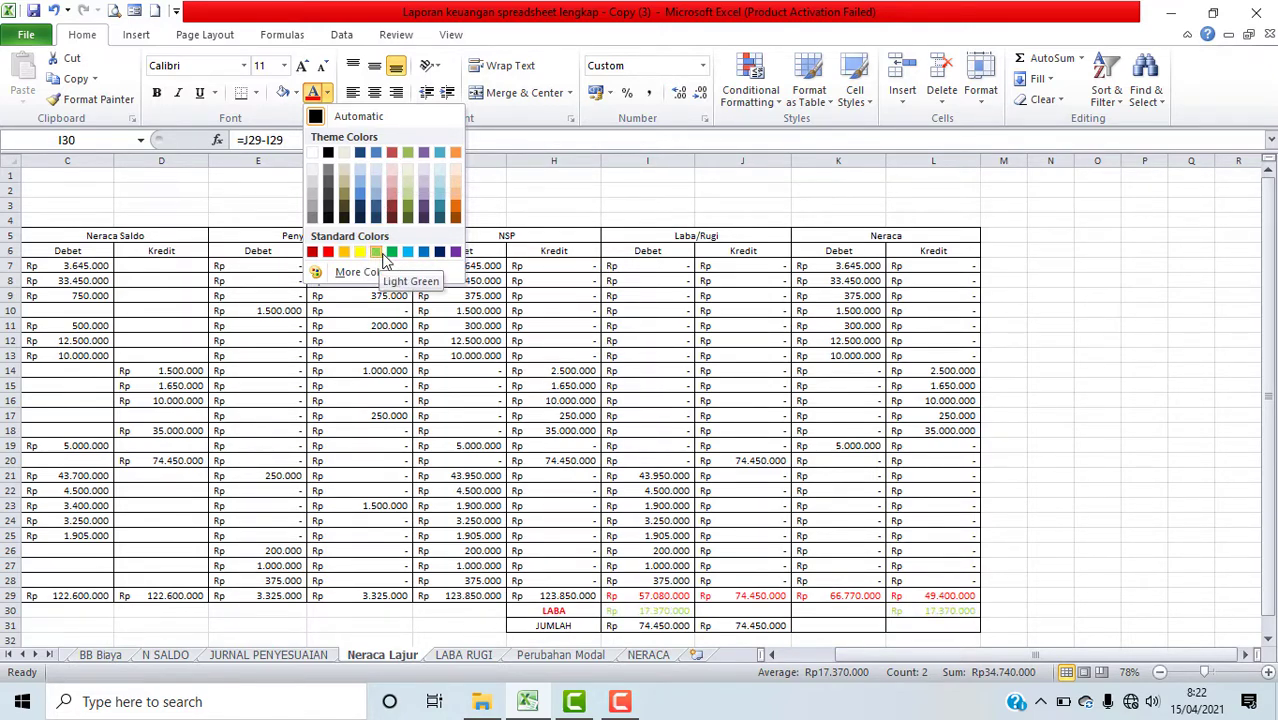
{"action": "left_click", "coordinate": [456, 252]}
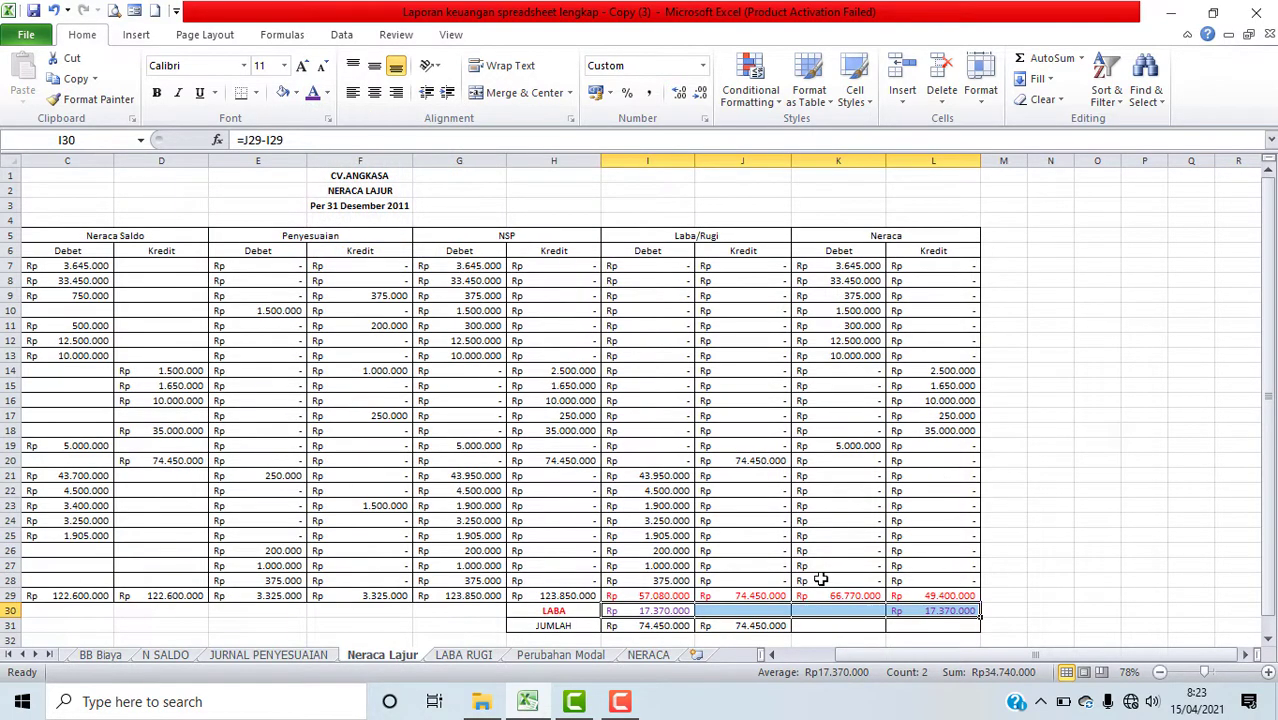
Step: Enter a formula in K31 referencing the Neraca debit total K29
{"action": "left_click_drag", "start_coordinate": [1098, 626], "coordinate": [1098, 612]}
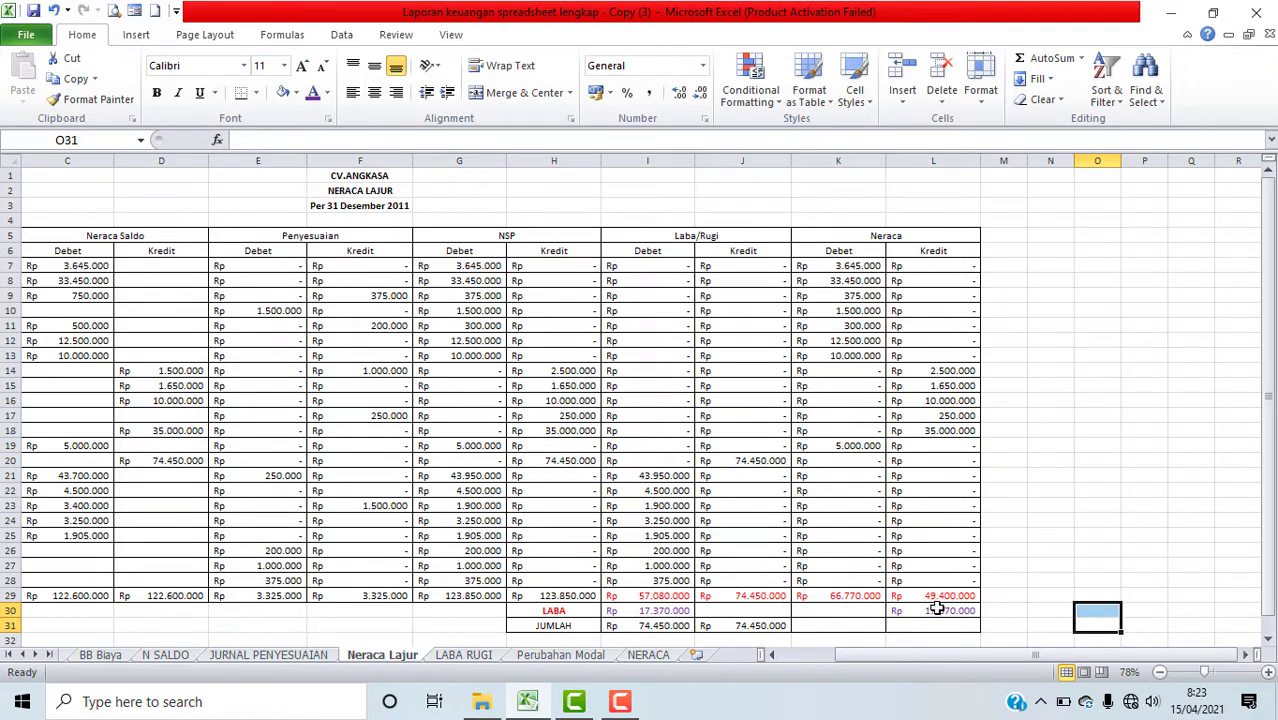
{"action": "left_click", "coordinate": [810, 625]}
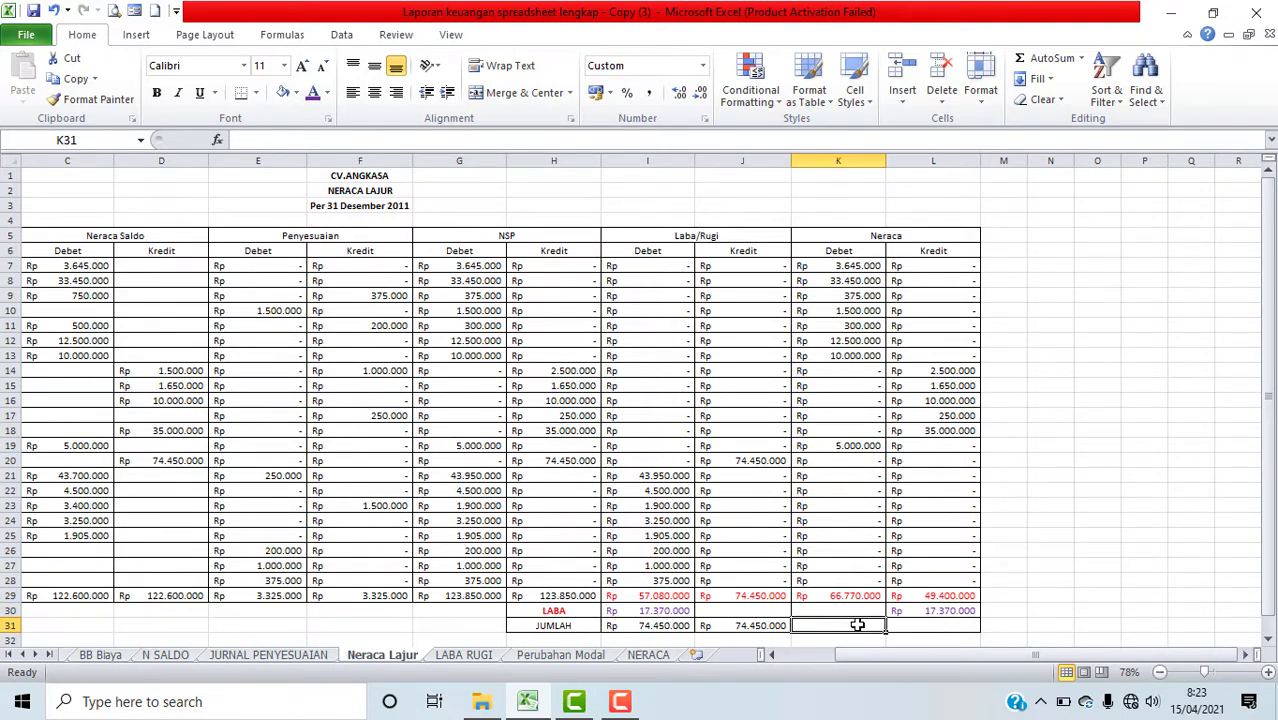
{"action": "type", "text": "="}
{"action": "left_click", "coordinate": [850, 597]}
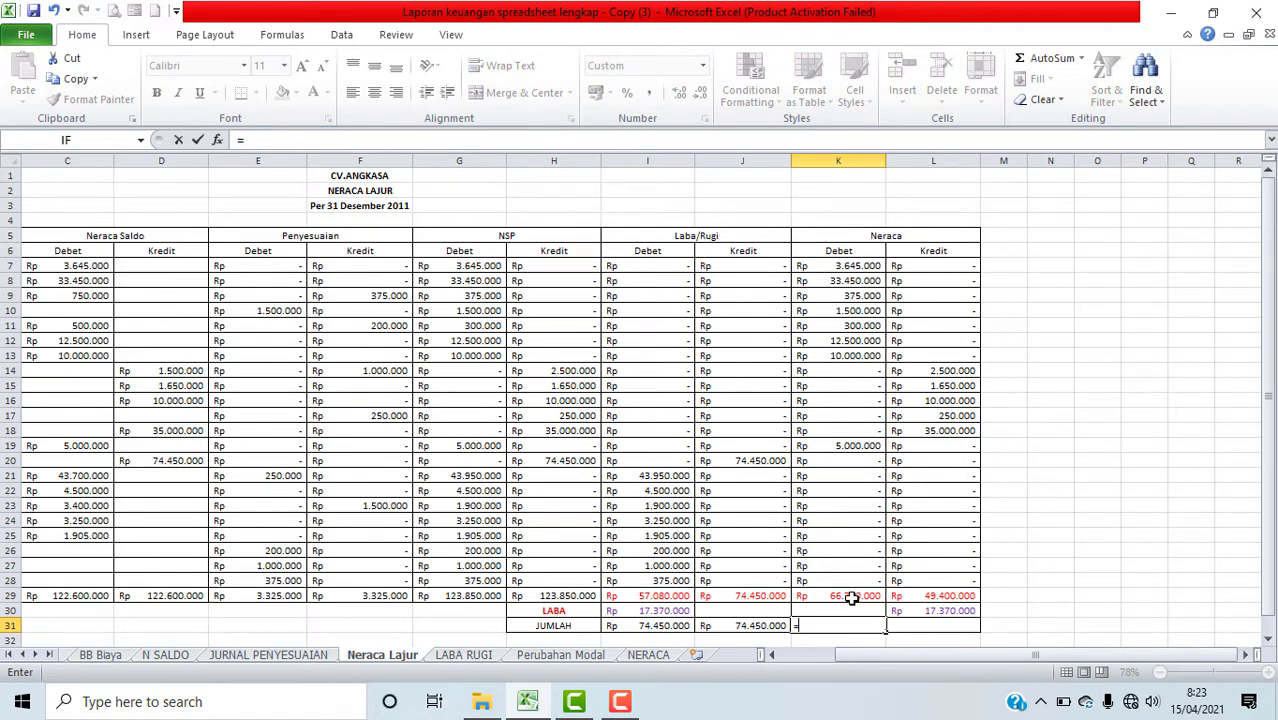
{"action": "key", "text": "Return"}
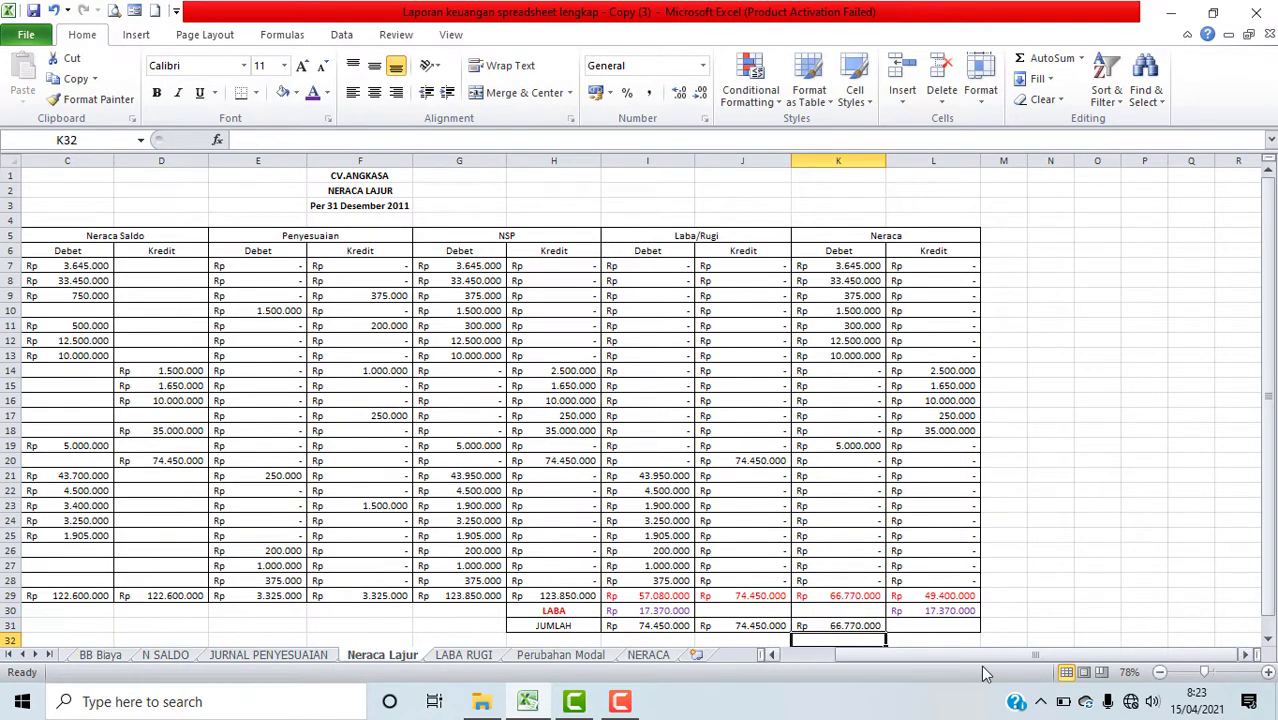
Step: Enter a formula in L31 adding the Neraca credit total L29 and the profit in L30
{"action": "left_click", "coordinate": [955, 627]}
{"action": "type", "text": "="}
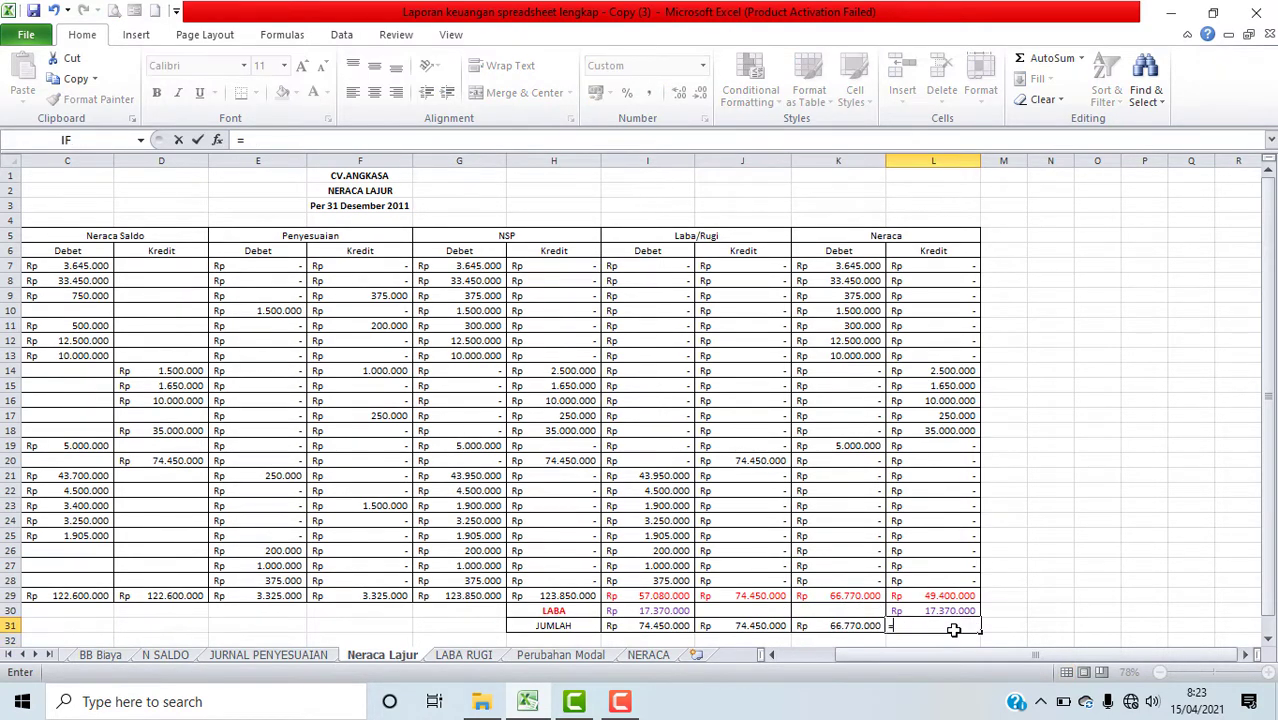
{"action": "left_click", "coordinate": [945, 595]}
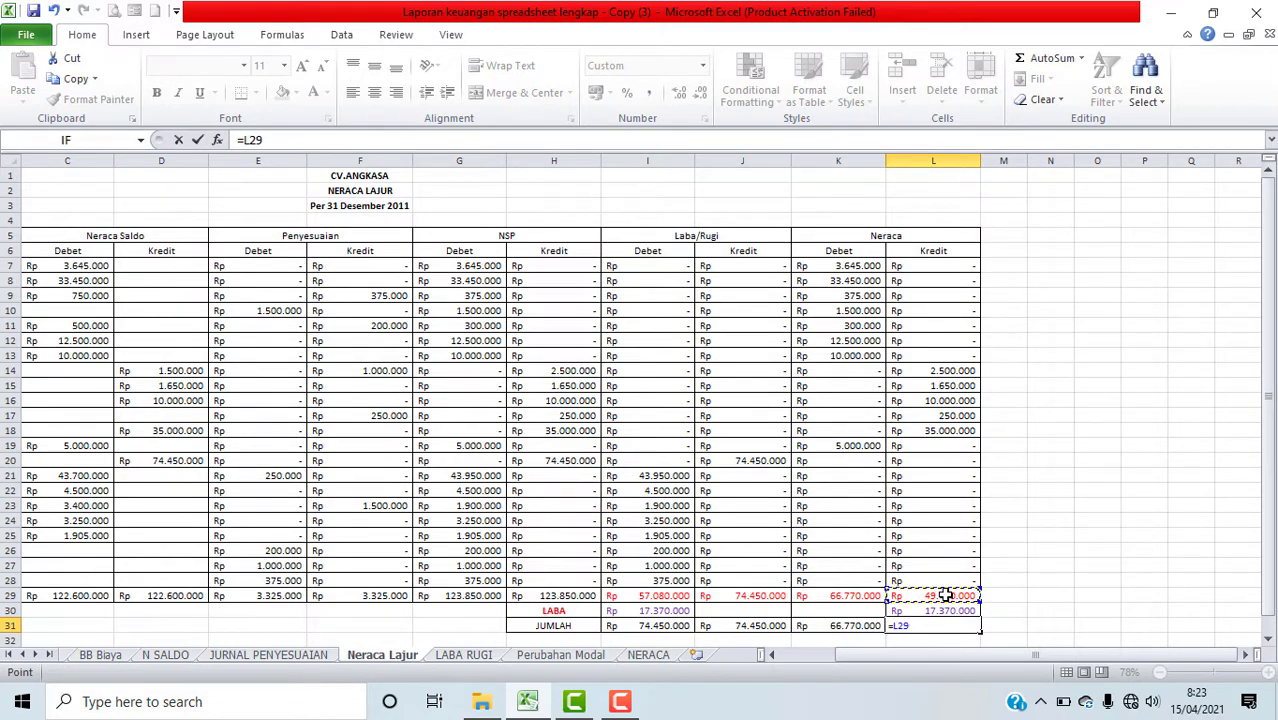
{"action": "type", "text": "+"}
{"action": "left_click", "coordinate": [950, 612]}
{"action": "key", "text": "Return"}
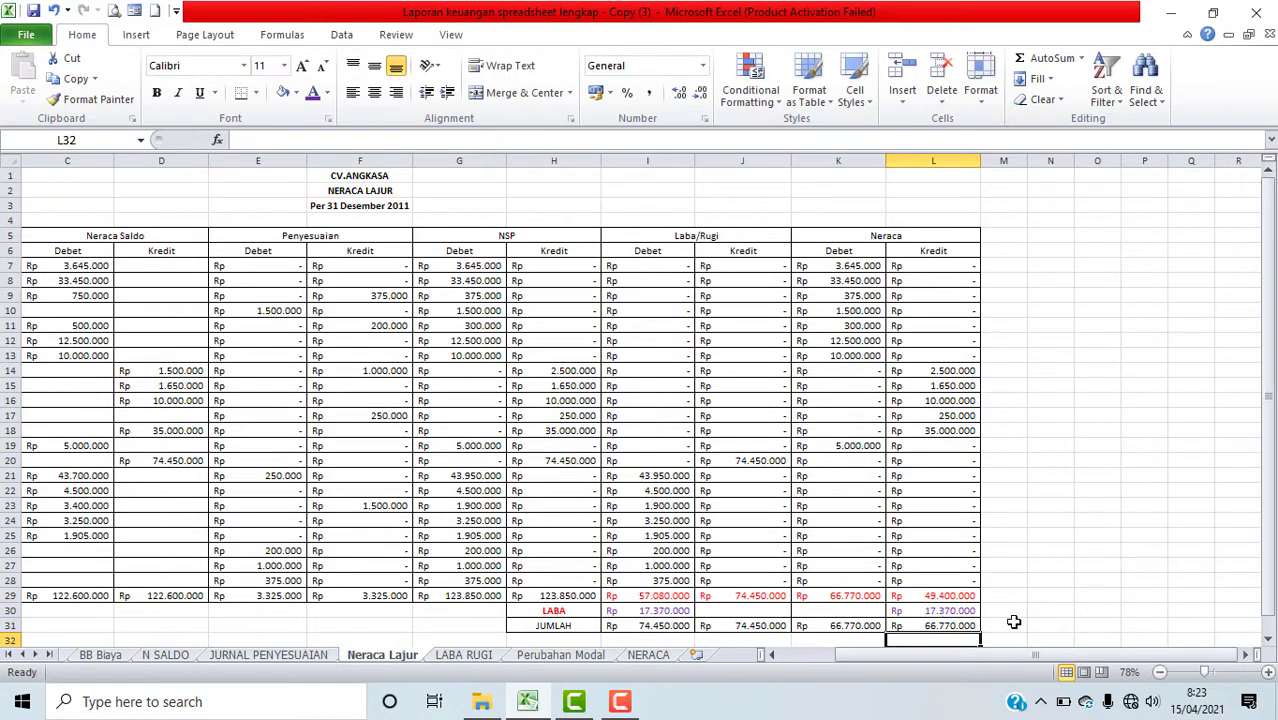
{"action": "left_click_drag", "start_coordinate": [1044, 592], "coordinate": [1044, 580]}
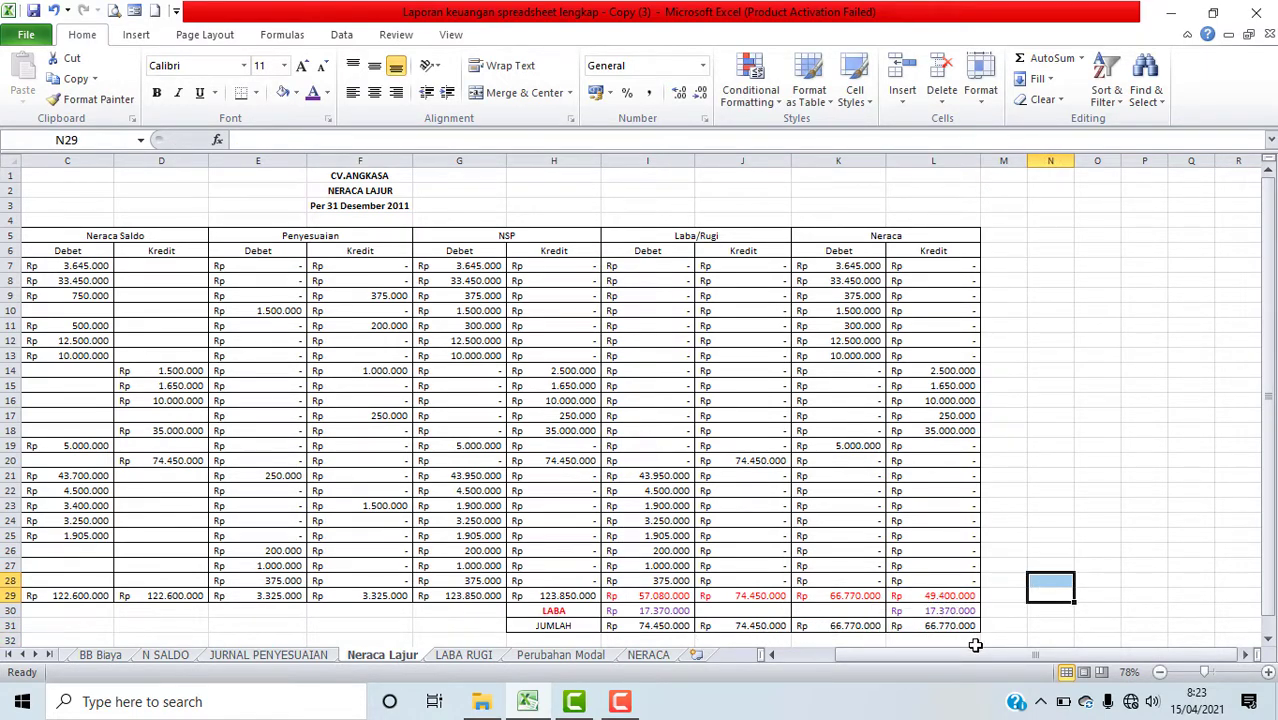
{"action": "left_click_drag", "start_coordinate": [932, 662], "coordinate": [835, 660]}
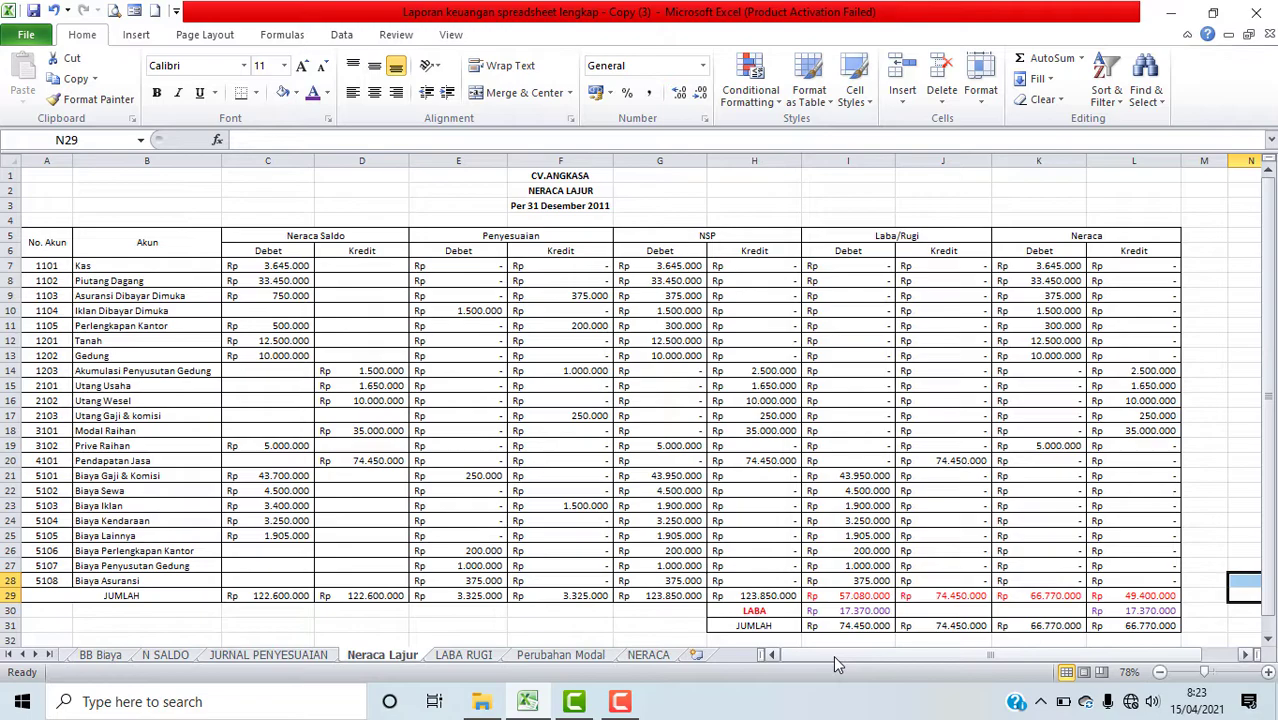